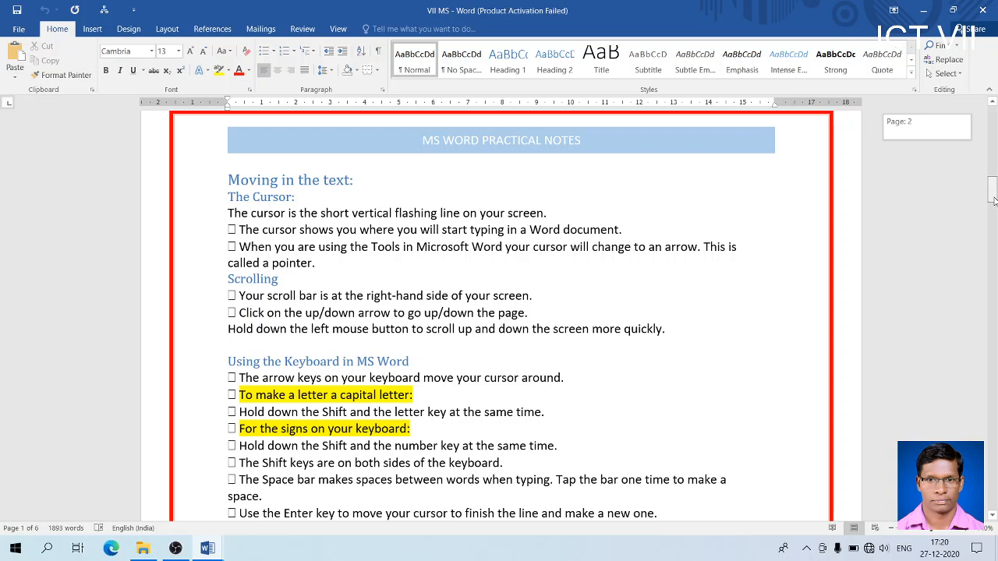
Step: Review the practical notes from the "Moving in the text" section through to the Page Layout and Page Background sections
left_click_drag(994, 200, 994, 235)
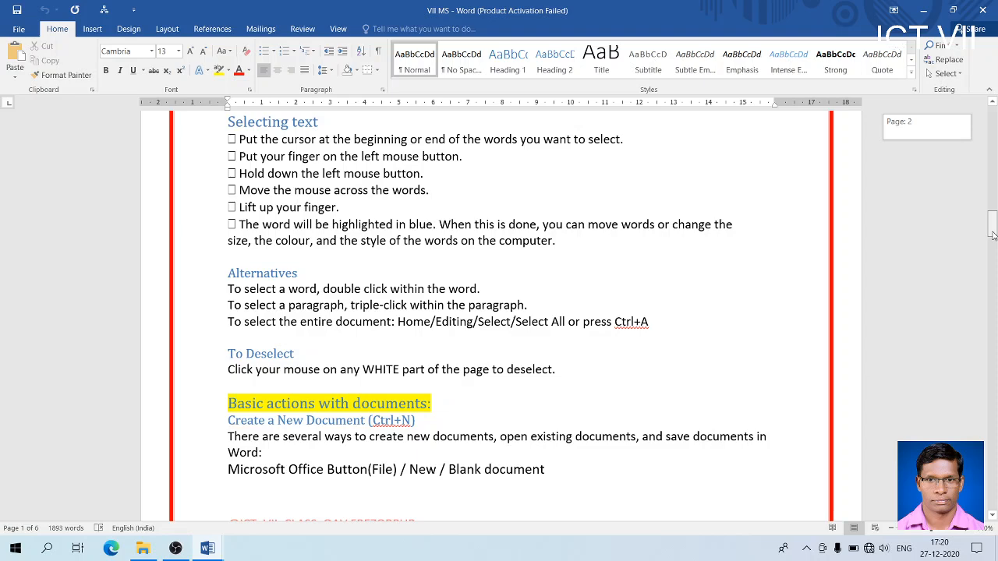
left_click_drag(992, 235, 992, 266)
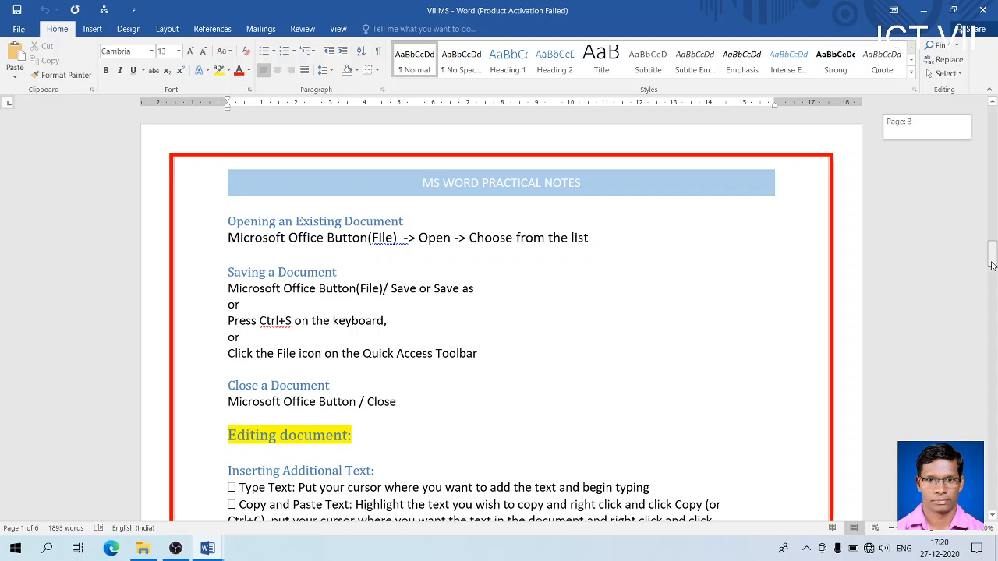
left_click_drag(992, 266, 992, 281)
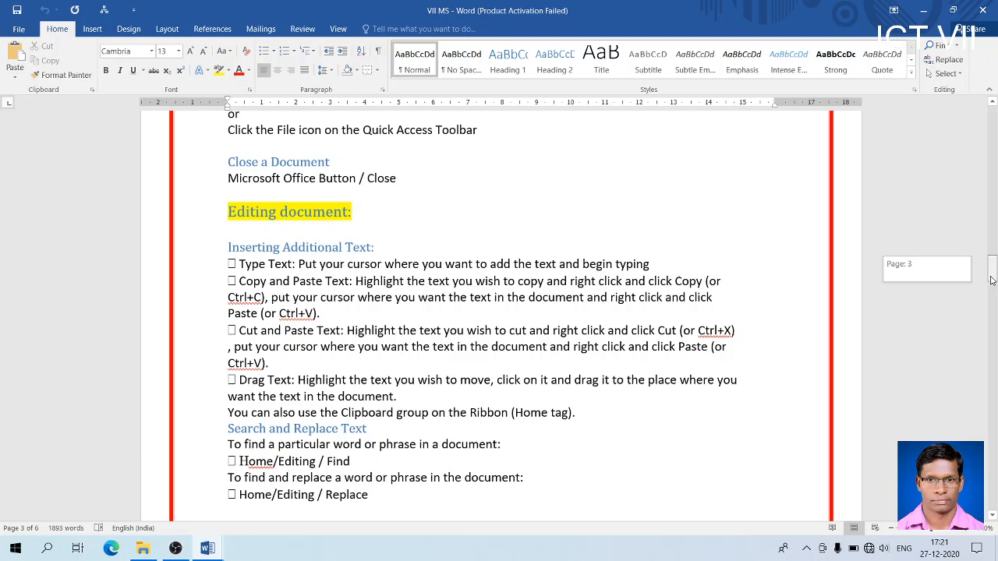
left_click_drag(992, 281, 992, 294)
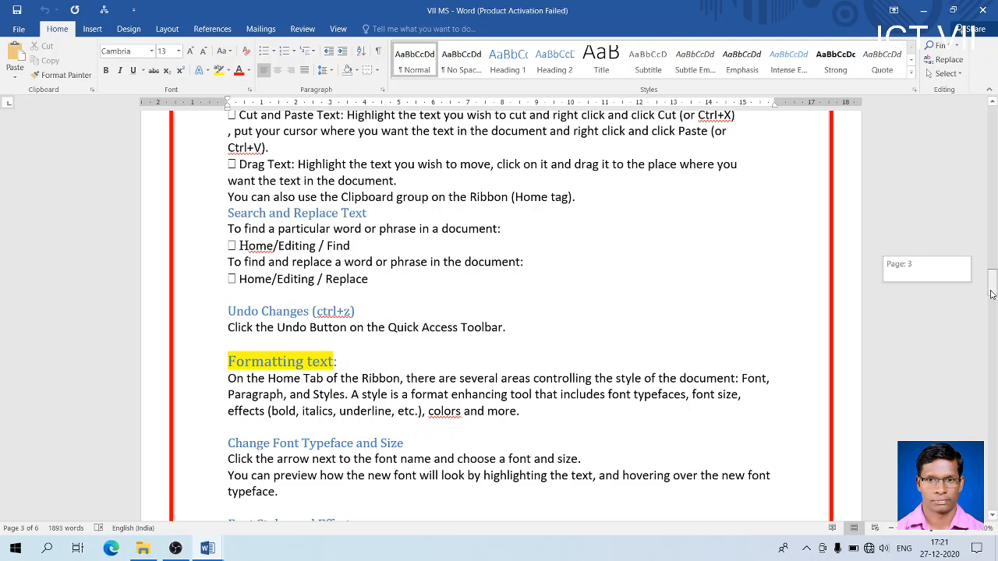
mouse_move(991, 294)
left_mouse_down()
mouse_move(992, 285)
mouse_move(993, 302)
left_mouse_up()
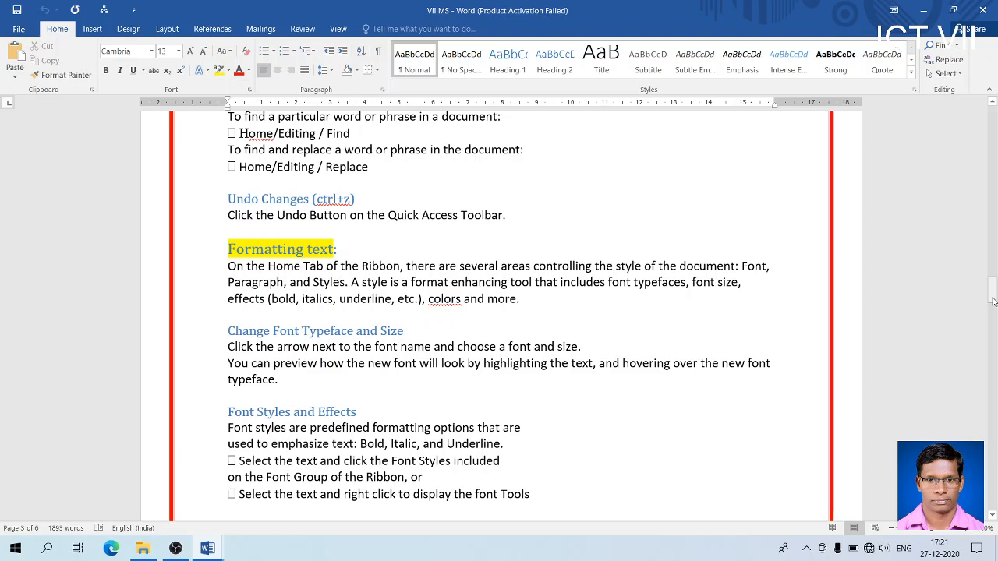
left_click_drag(993, 302, 993, 310)
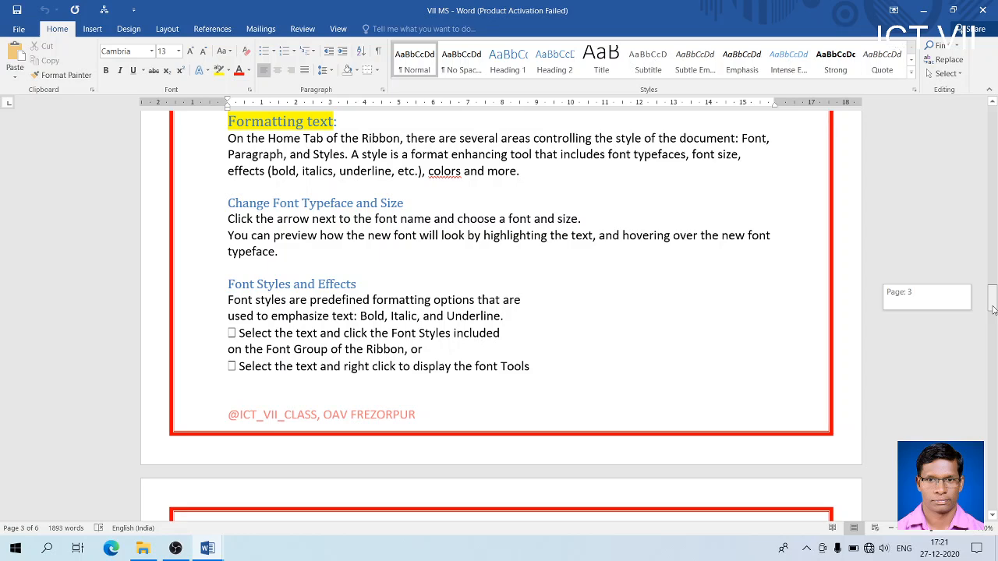
left_click_drag(993, 310, 993, 342)
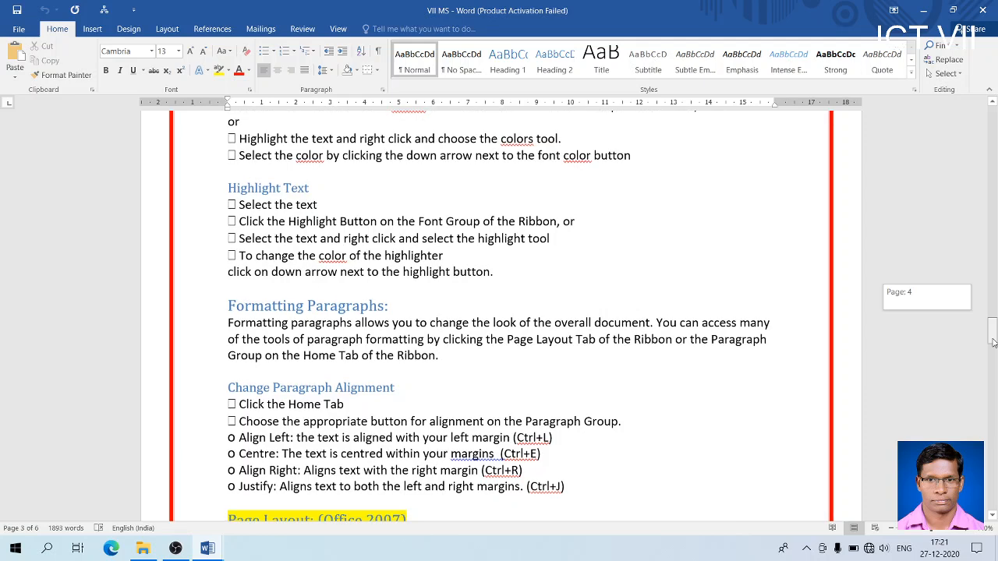
left_click_drag(993, 342, 993, 349)
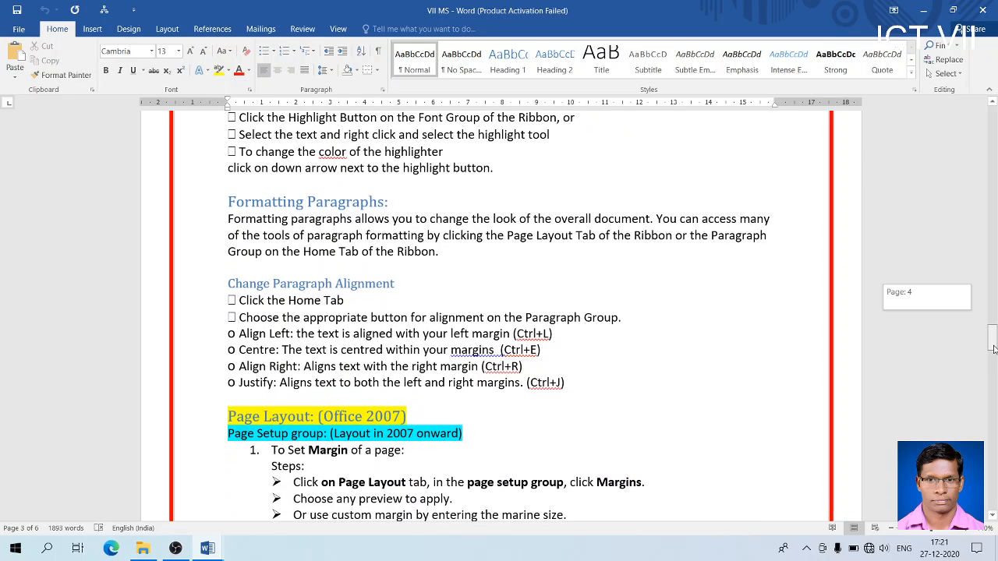
left_click_drag(993, 349, 993, 351)
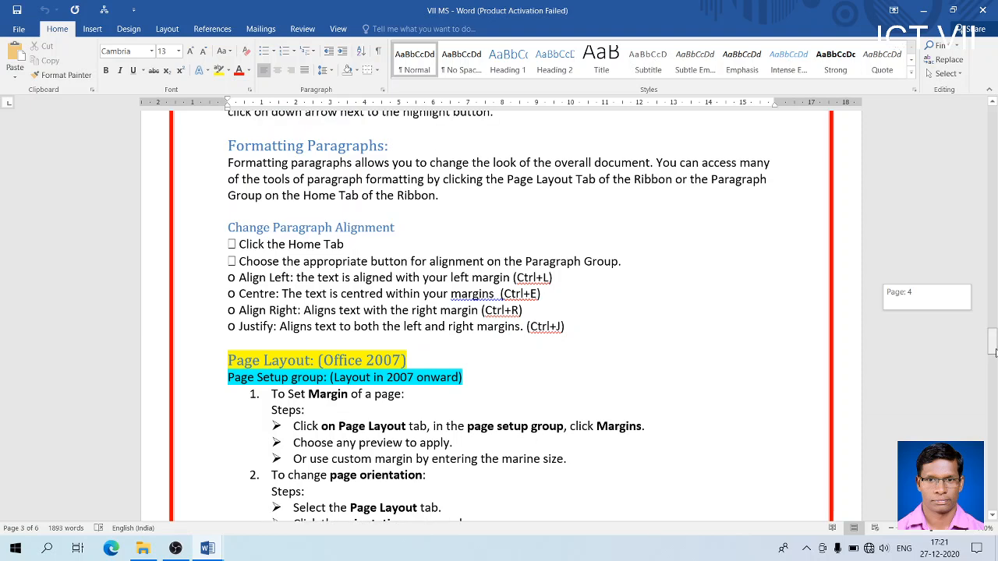
left_click_drag(993, 351, 994, 365)
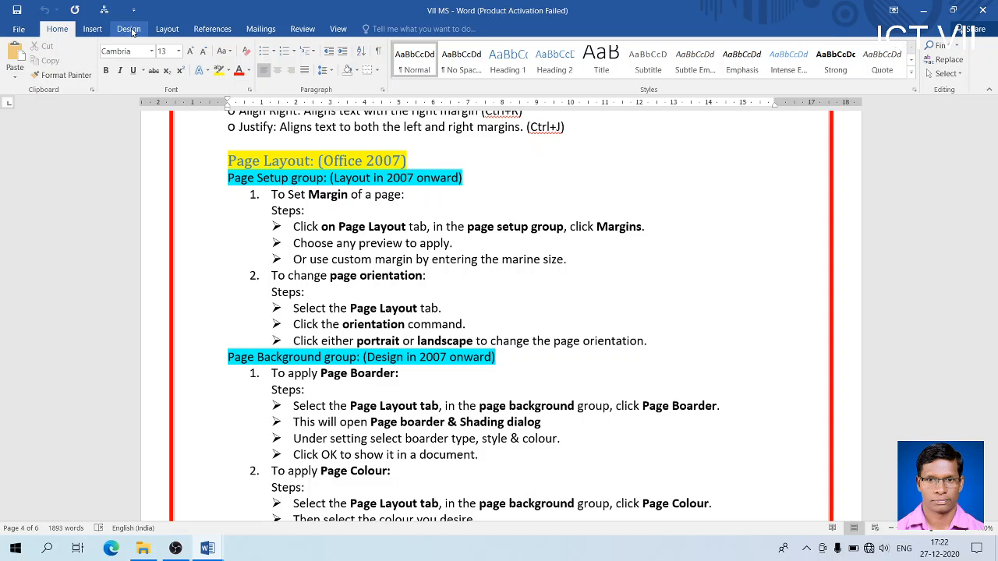
Step: Compare the Design and Layout command sets to see where the page background and page setup tools are
left_click(130, 29)
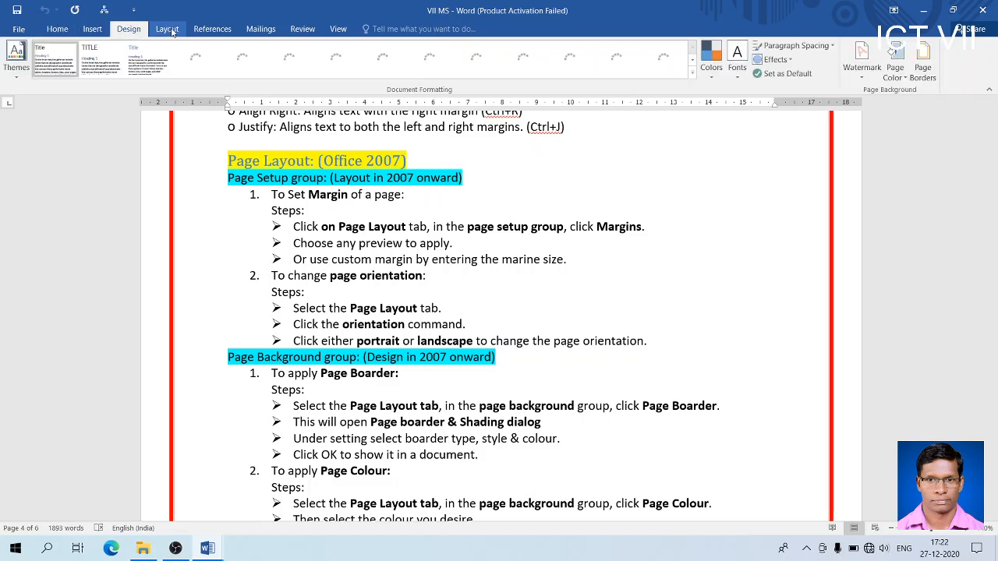
left_click(169, 30)
left_click(128, 29)
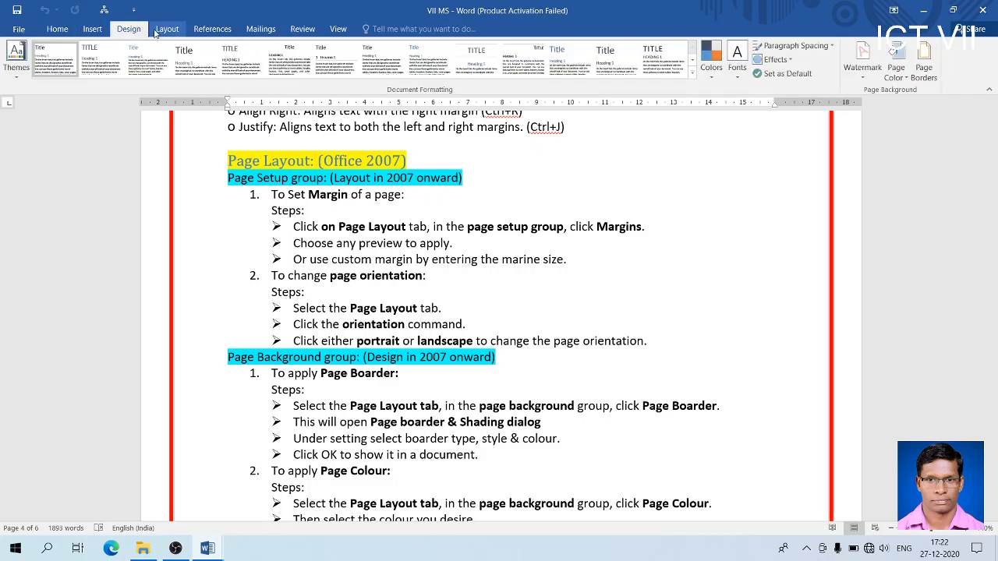
left_click(168, 31)
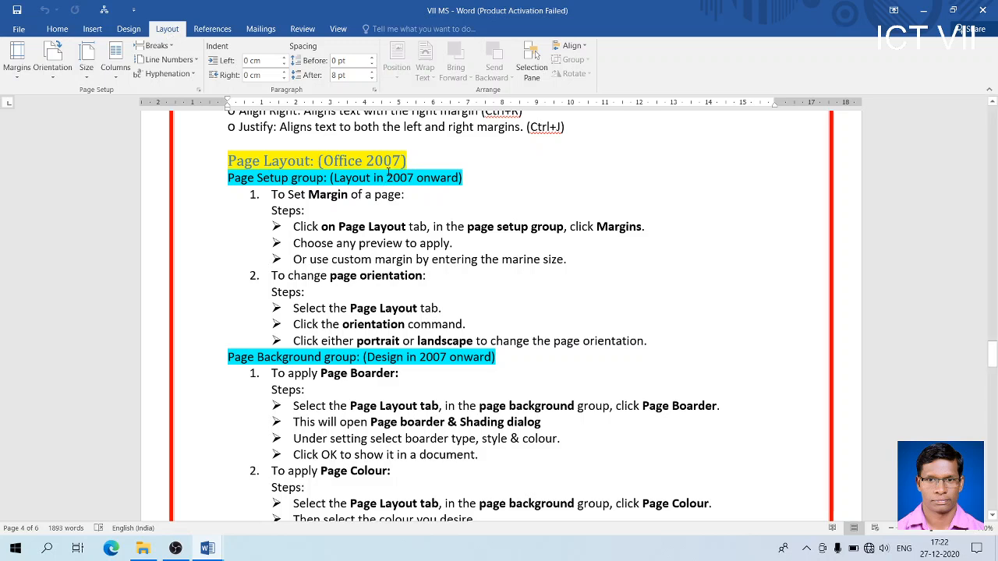
left_click(128, 30)
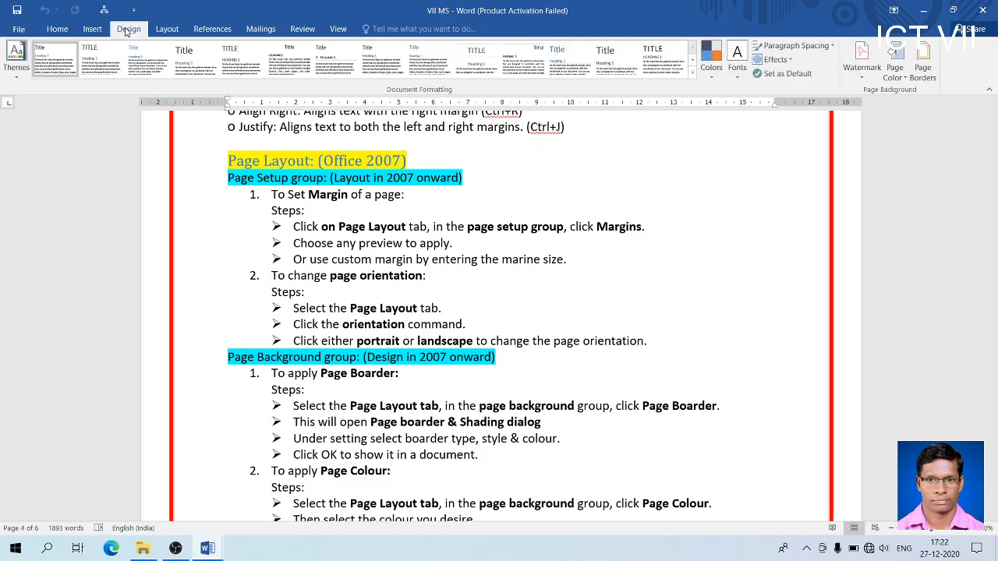
left_click(169, 32)
left_click(140, 31)
left_click(167, 29)
left_click(129, 30)
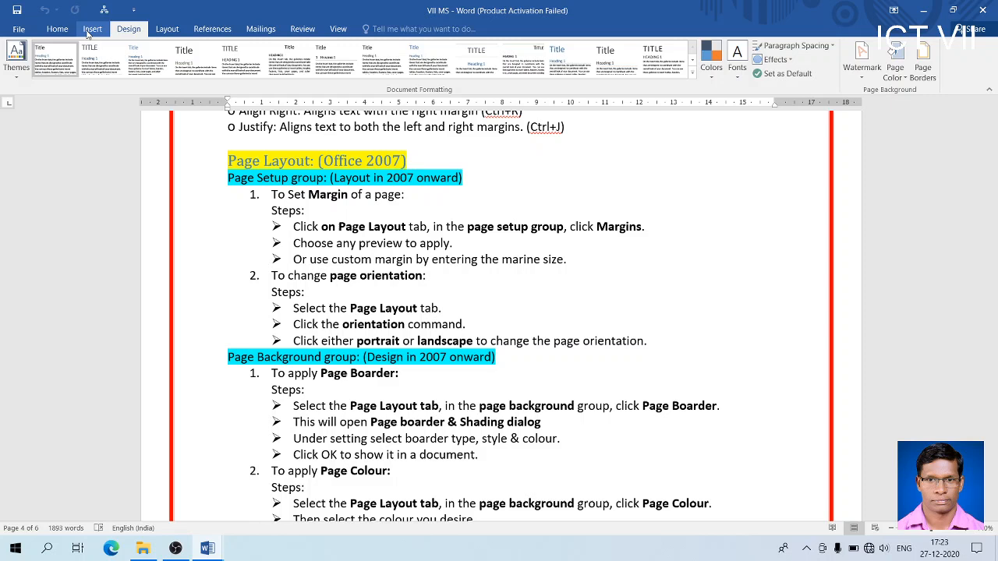
left_click(155, 31)
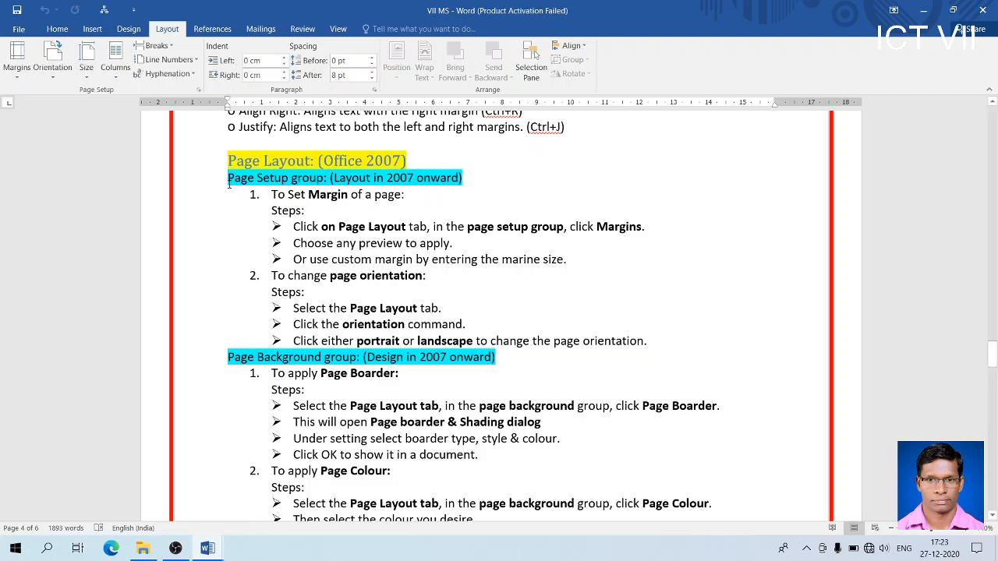
Step: Mark the Page Setup group notes and examine the available margin, orientation, column and paper size options without changing them
left_click_drag(227, 181, 675, 349)
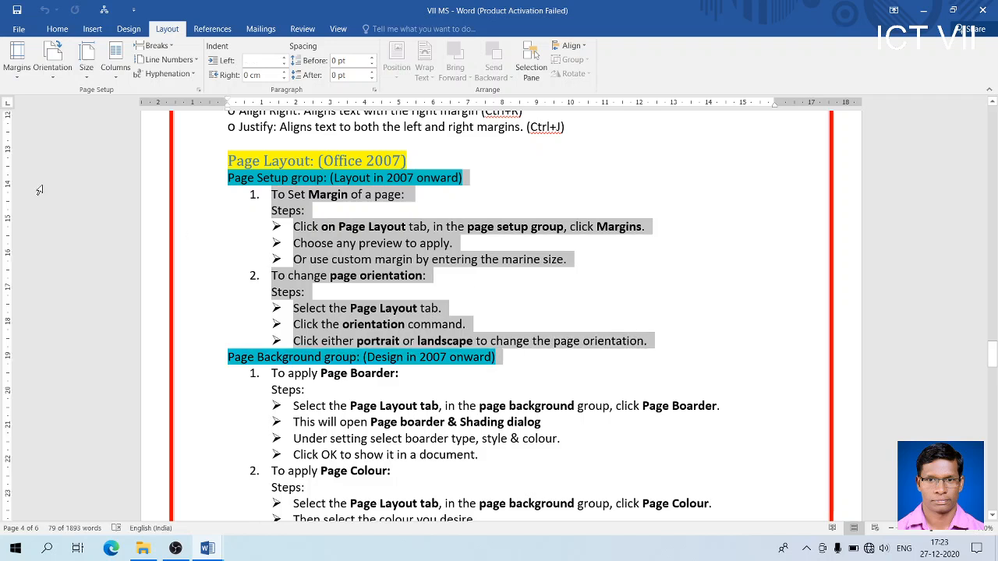
left_click(17, 68)
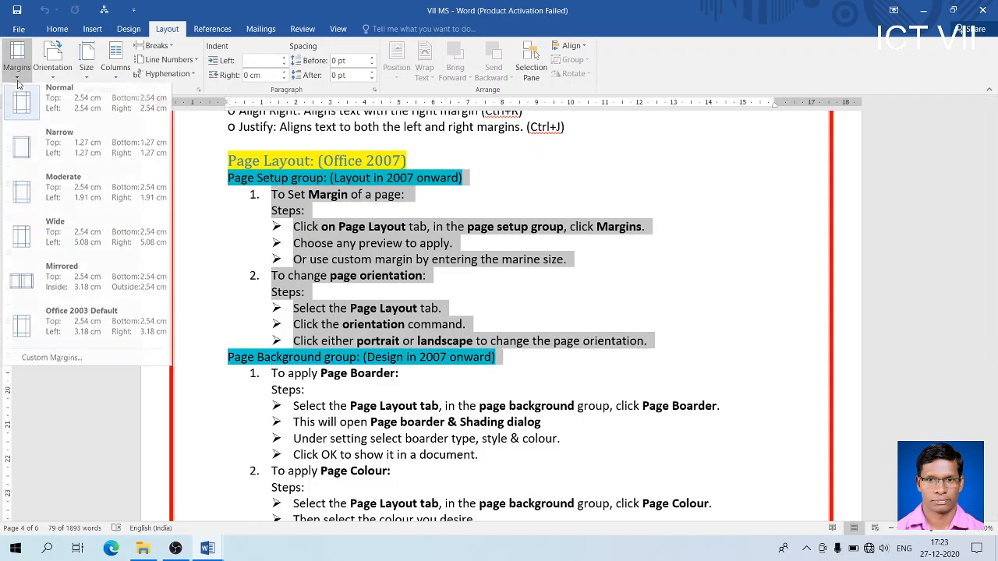
left_click(57, 78)
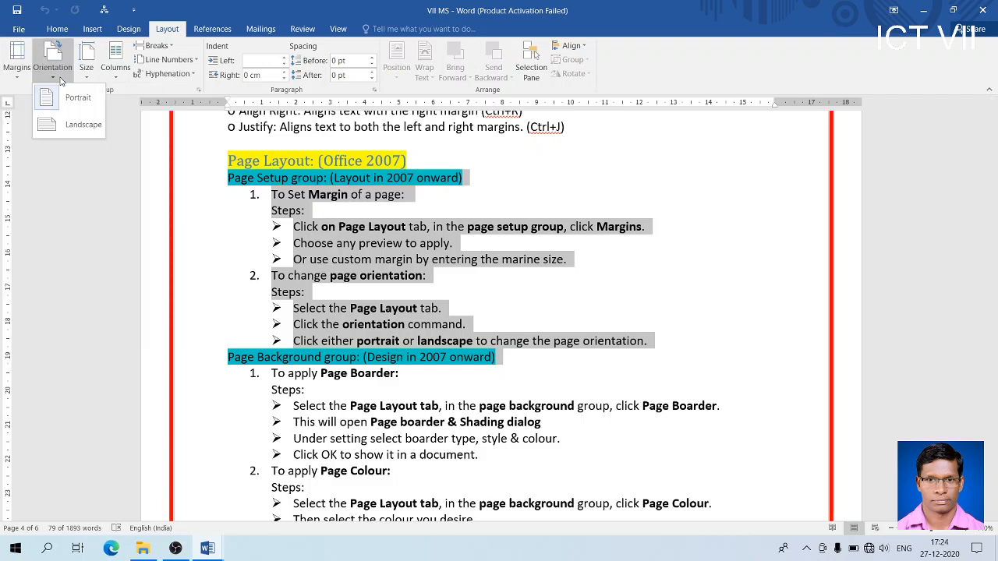
left_click(117, 80)
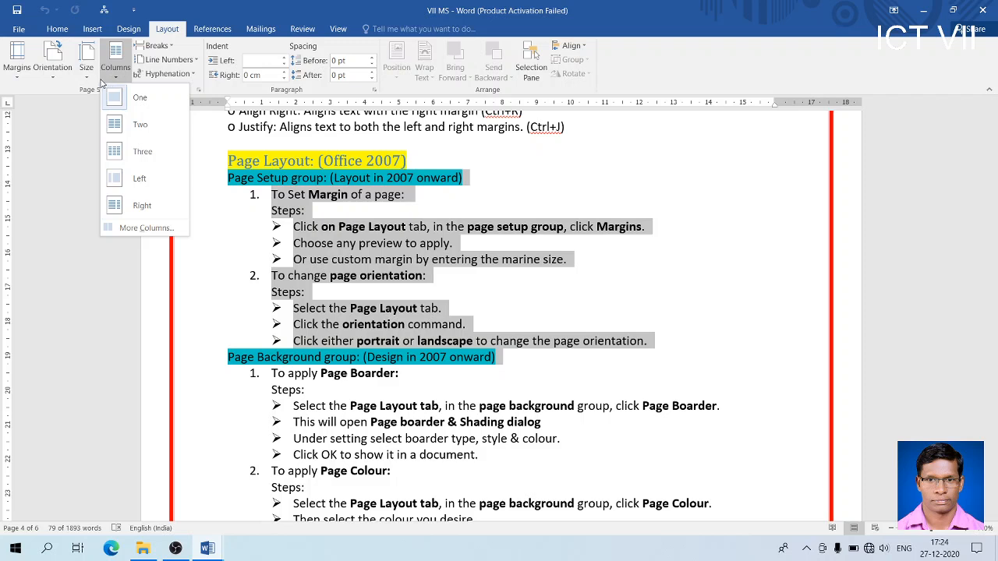
left_click(92, 81)
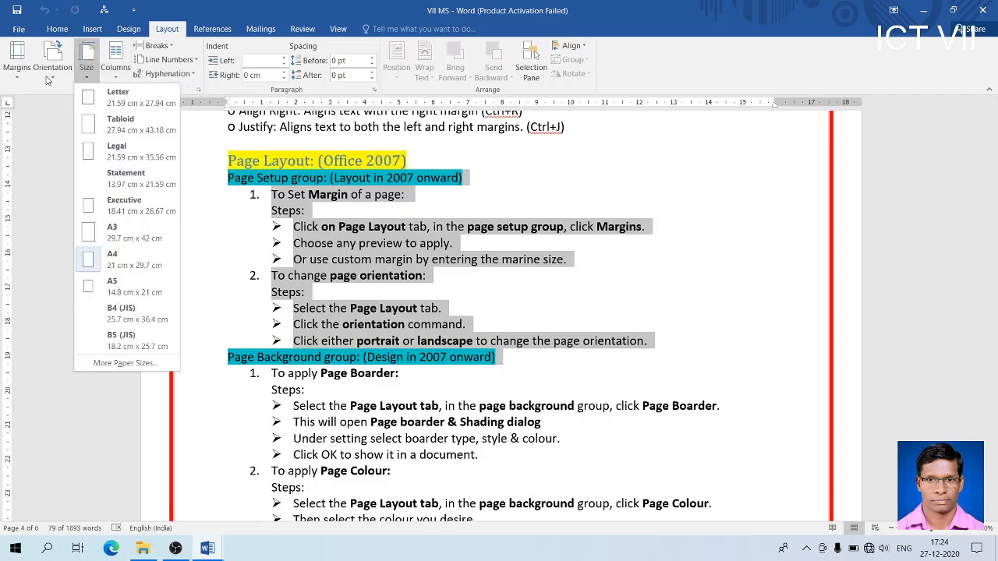
left_click(51, 78)
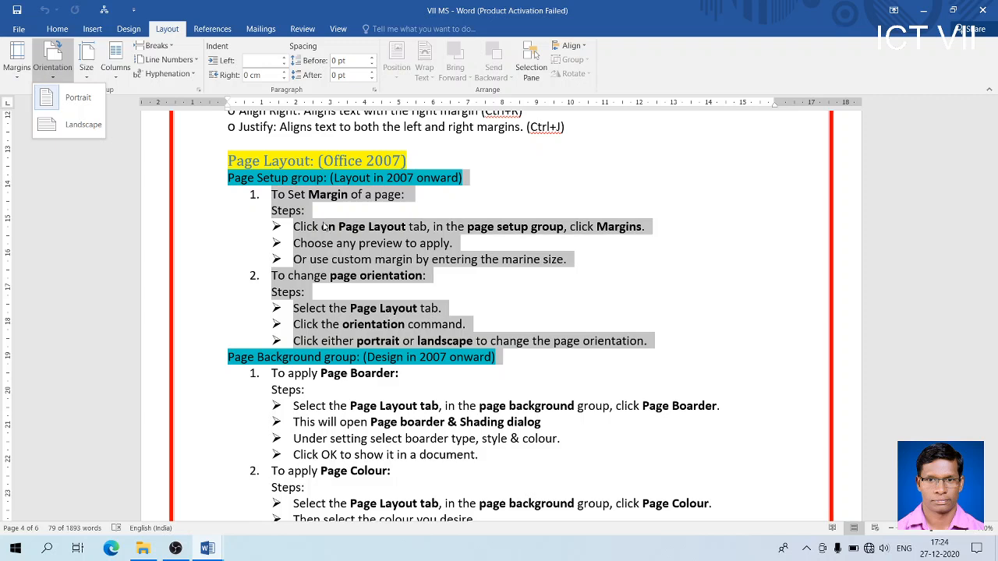
left_click(381, 230)
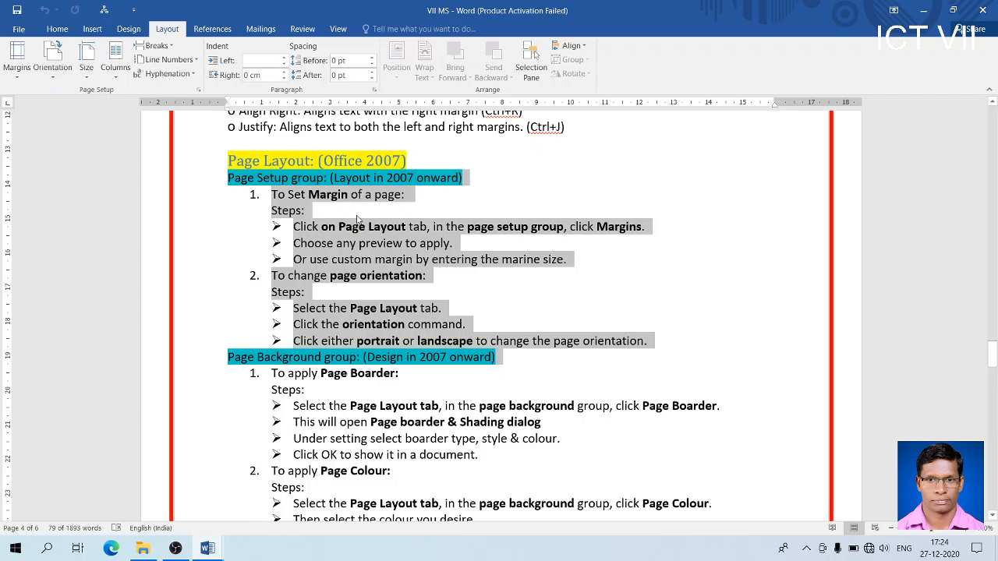
left_click(276, 193)
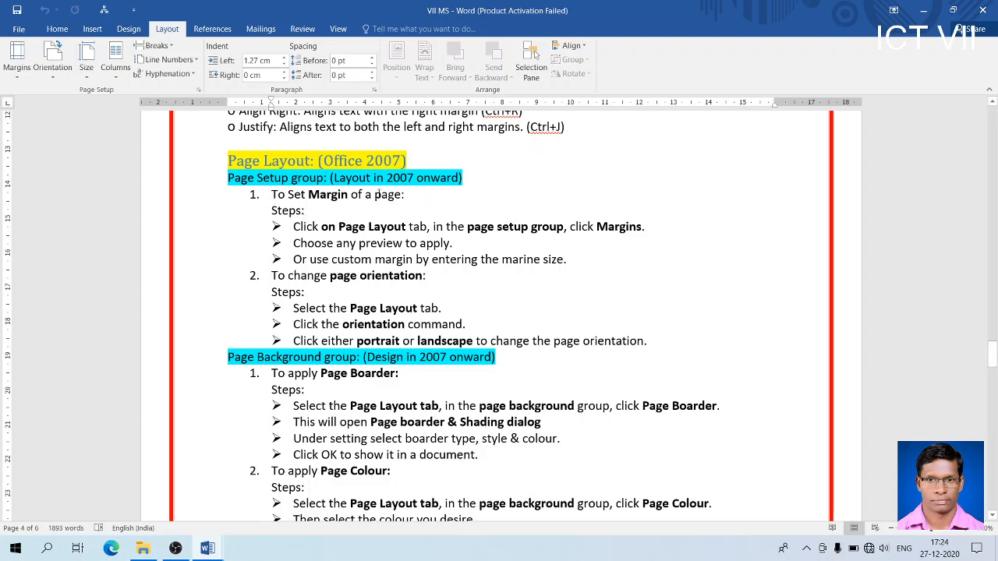
Step: Go over the "To Set Margin of a page" notes and examine the margin presets and custom margin settings, leaving them unchanged
left_click_drag(418, 195, 282, 189)
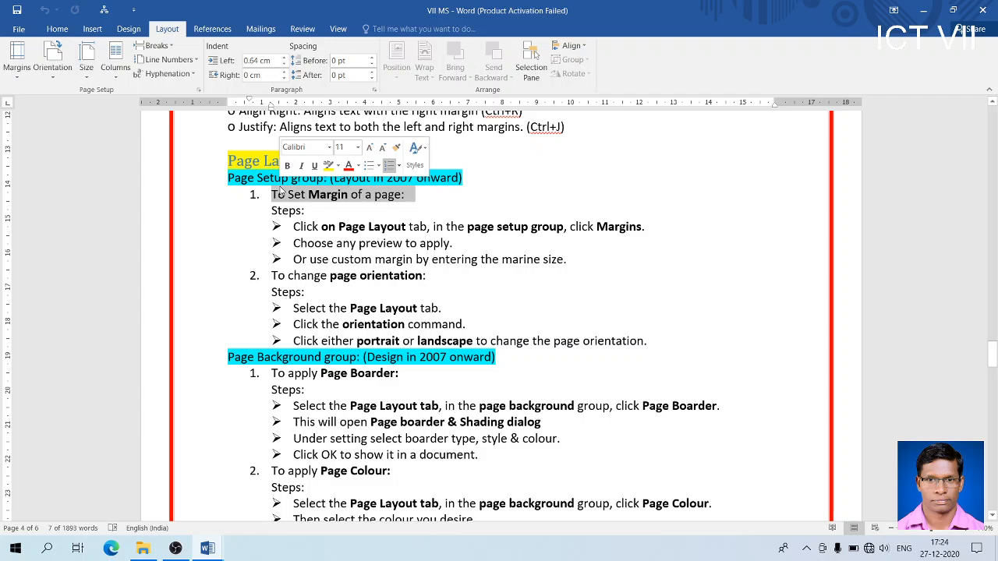
left_click(290, 229)
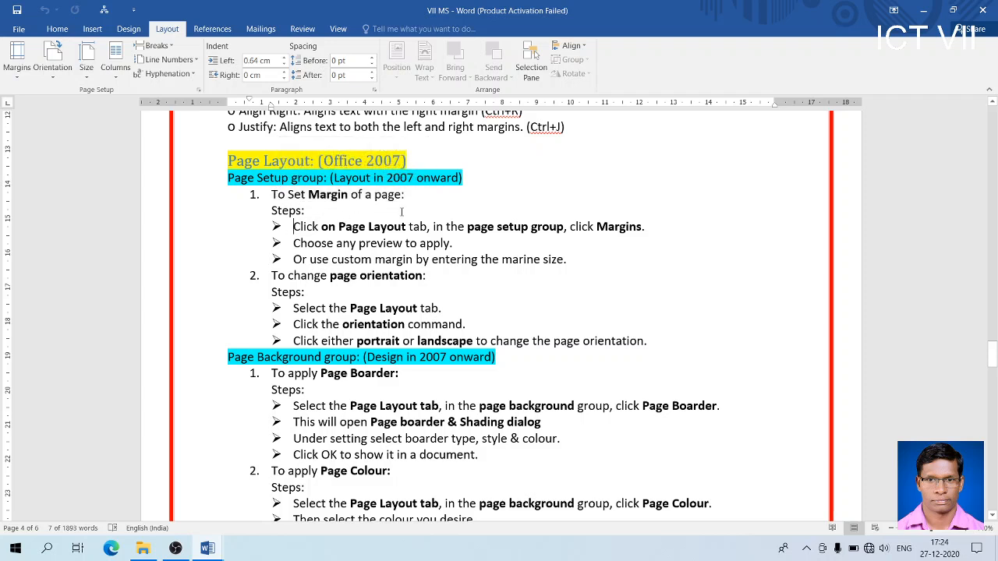
left_click(597, 226)
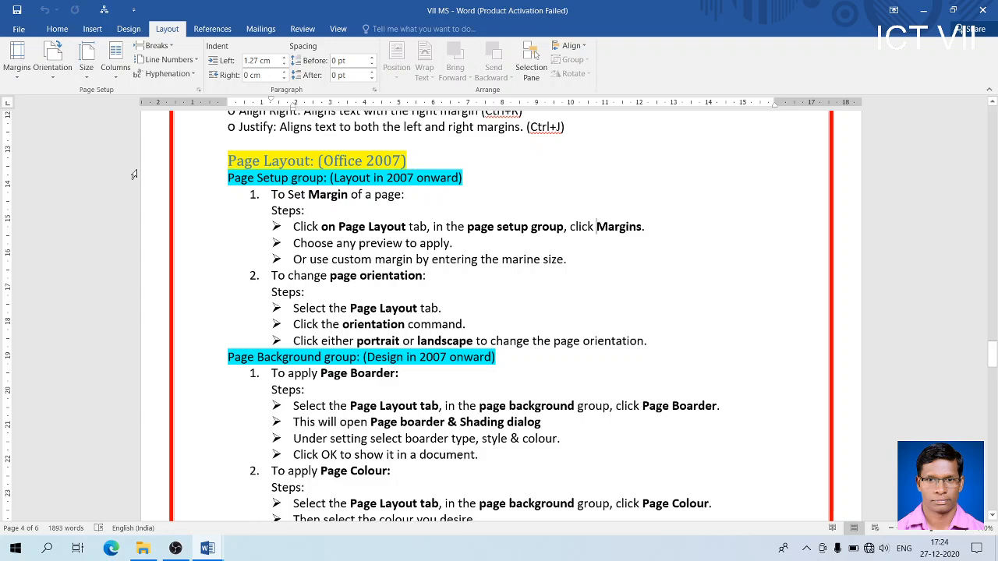
left_click(16, 77)
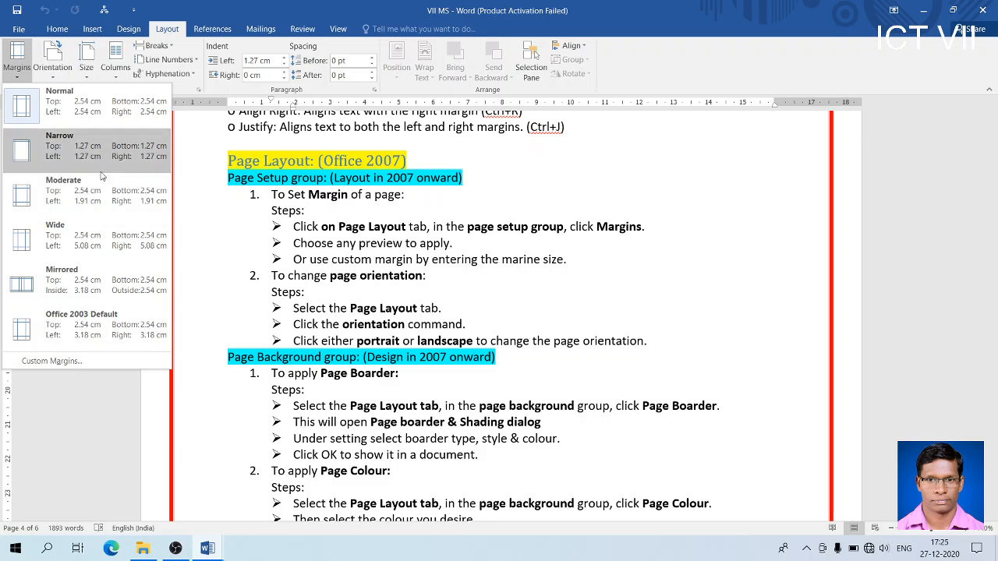
left_click(31, 365)
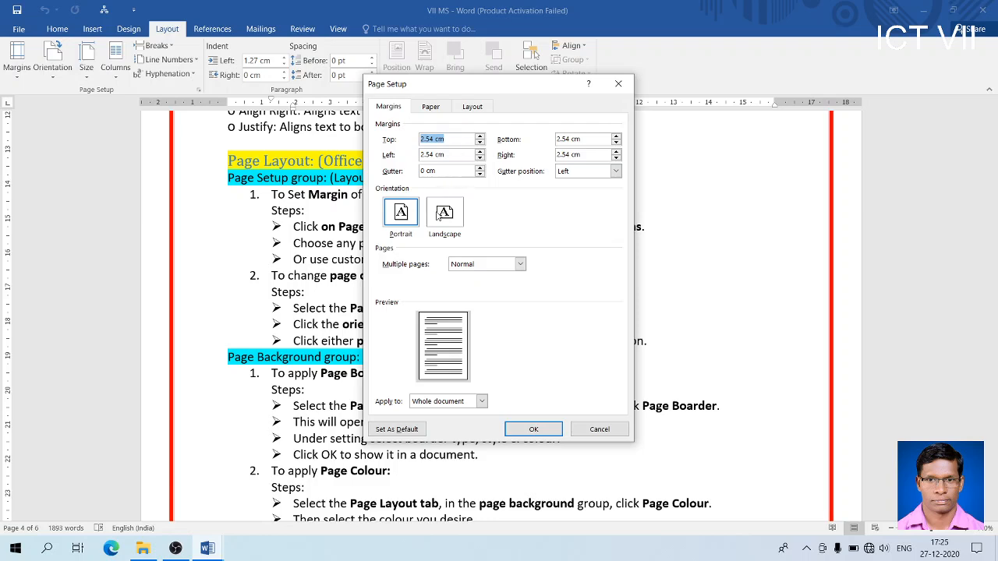
left_click(599, 431)
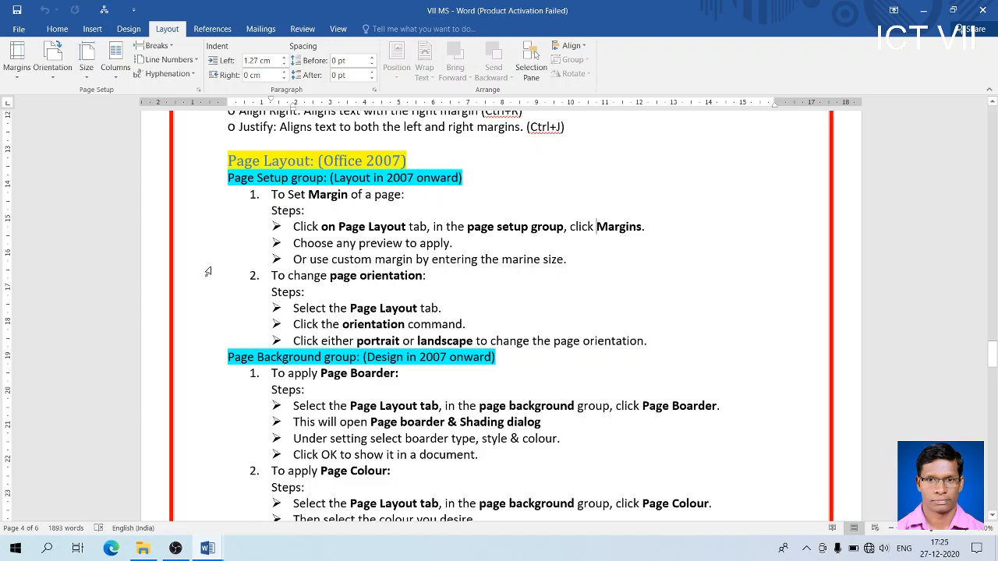
Step: Try the Narrow margin preset on the document and switch back to the Normal margins
left_click(17, 78)
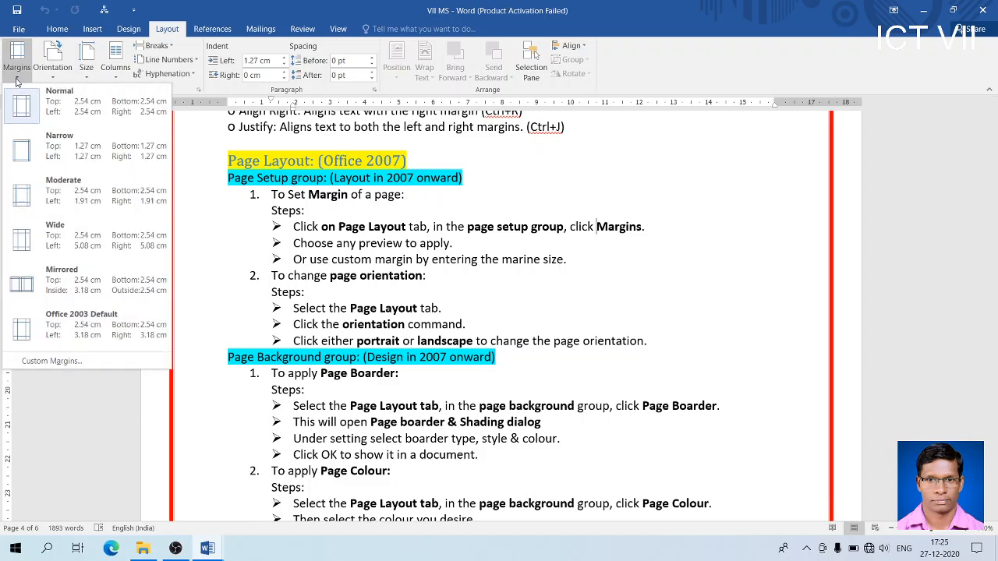
left_click(63, 147)
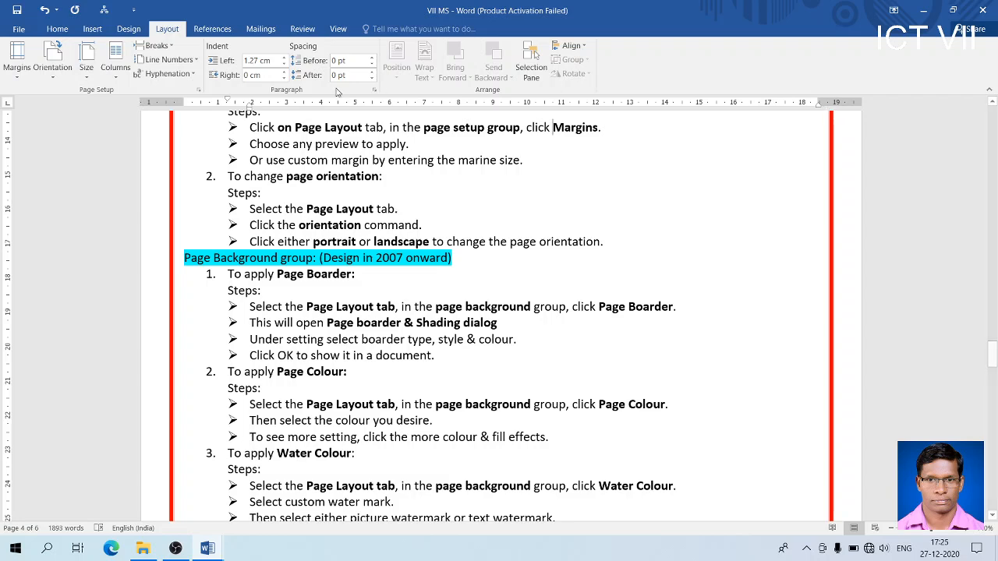
left_click(21, 80)
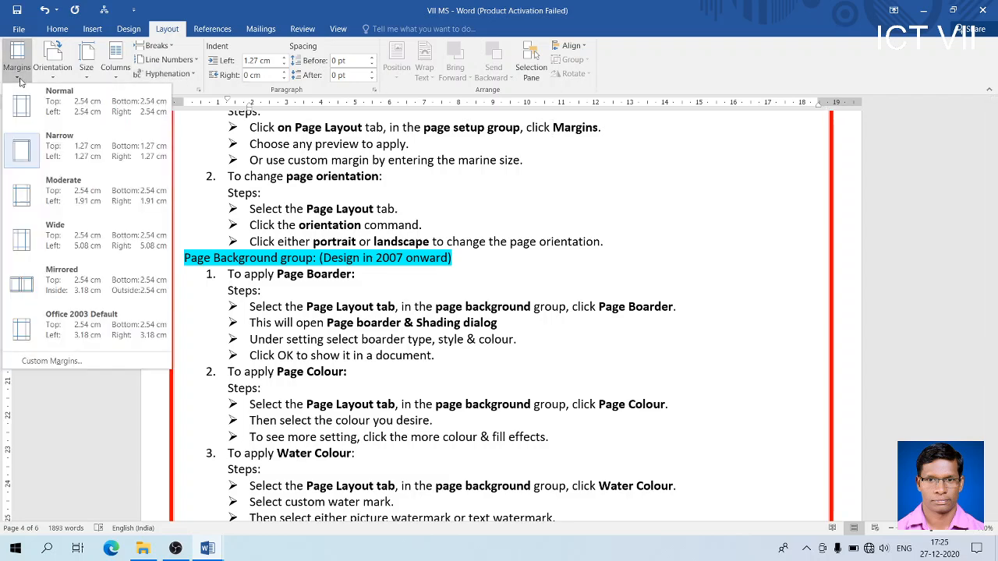
left_click(45, 110)
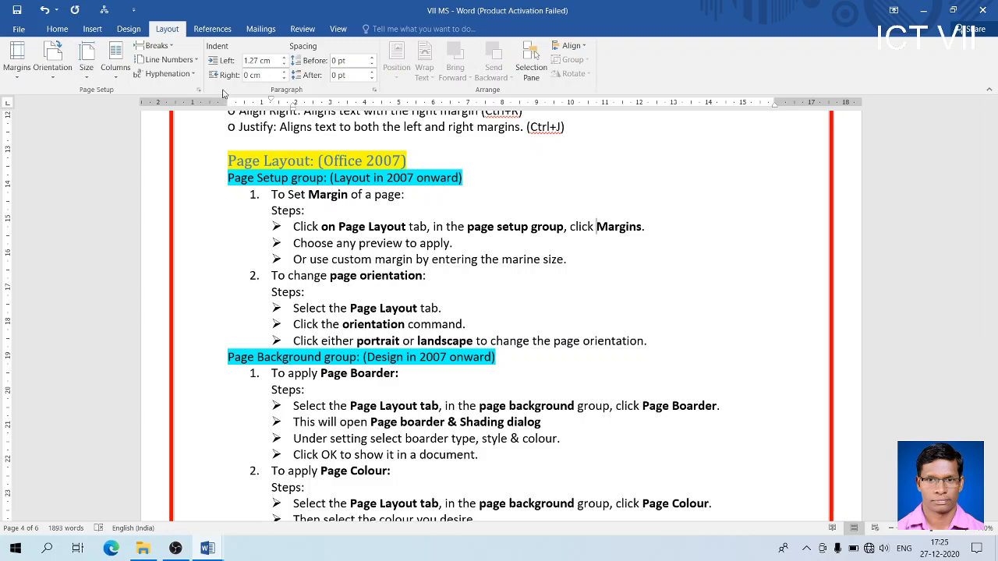
Step: Try the Narrow and Moderate margin presets on the document and check how the text shifts on the page
left_click(15, 62)
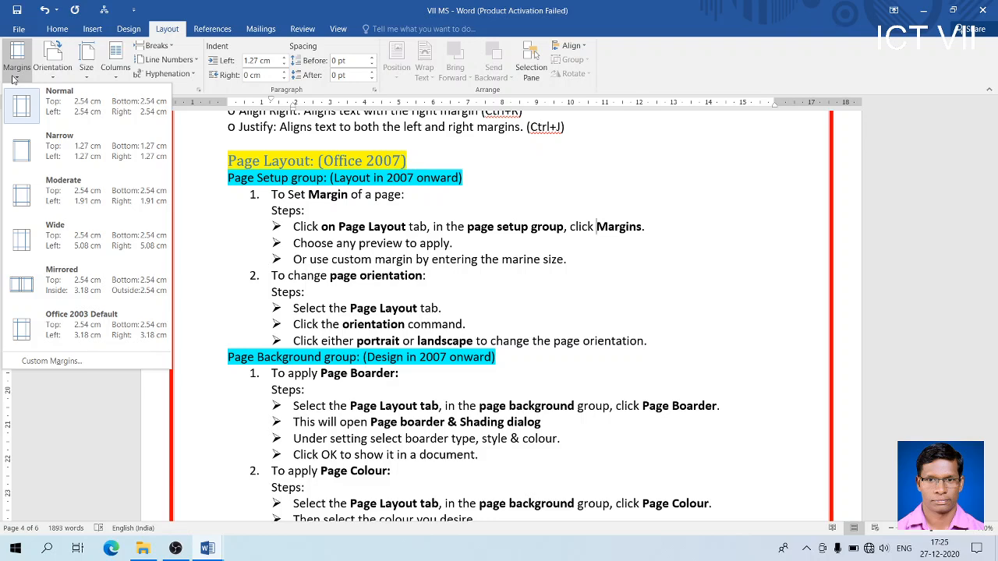
left_click(19, 136)
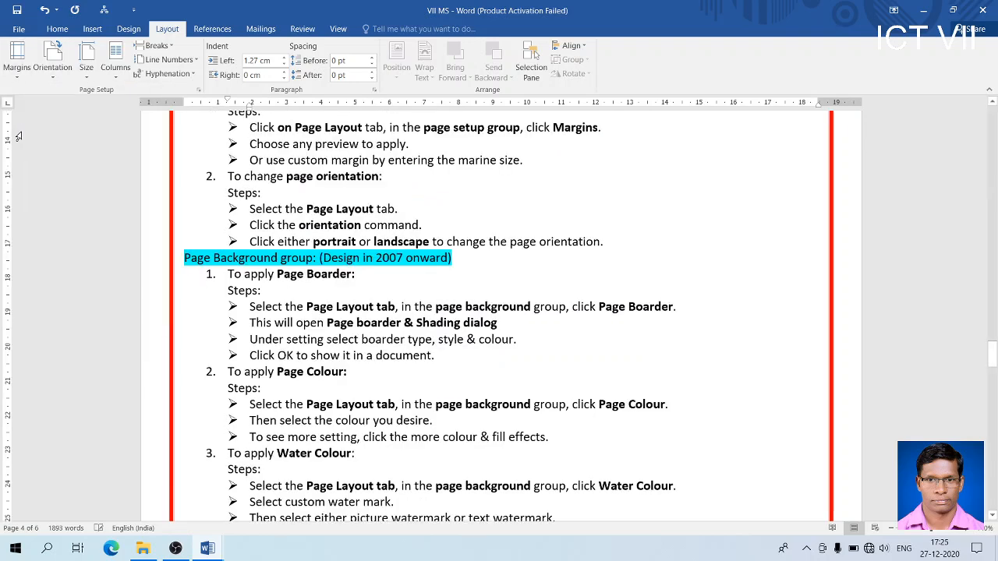
left_click(25, 78)
left_click(36, 181)
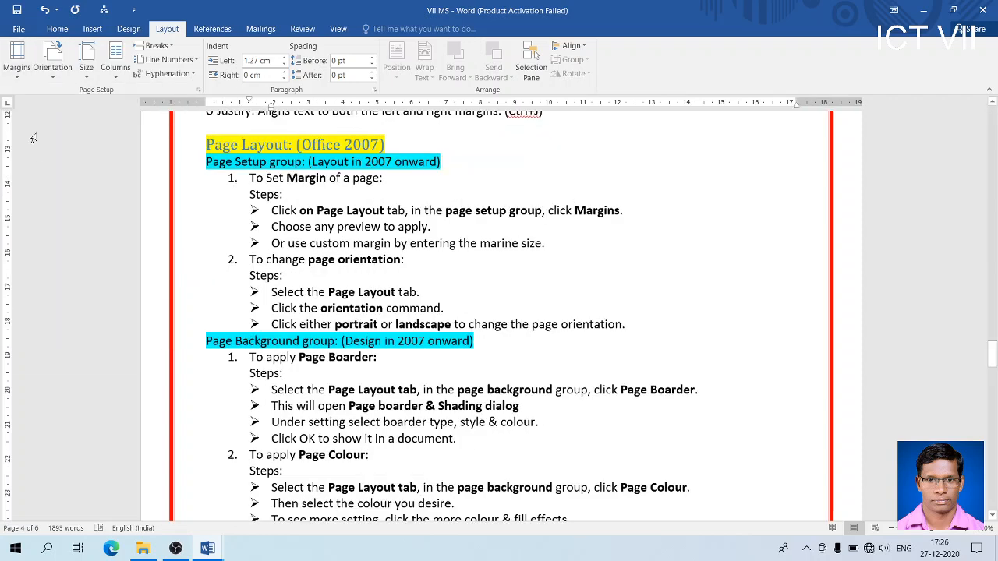
key("ctrl+a")
scroll(32, 119, "up", 10)
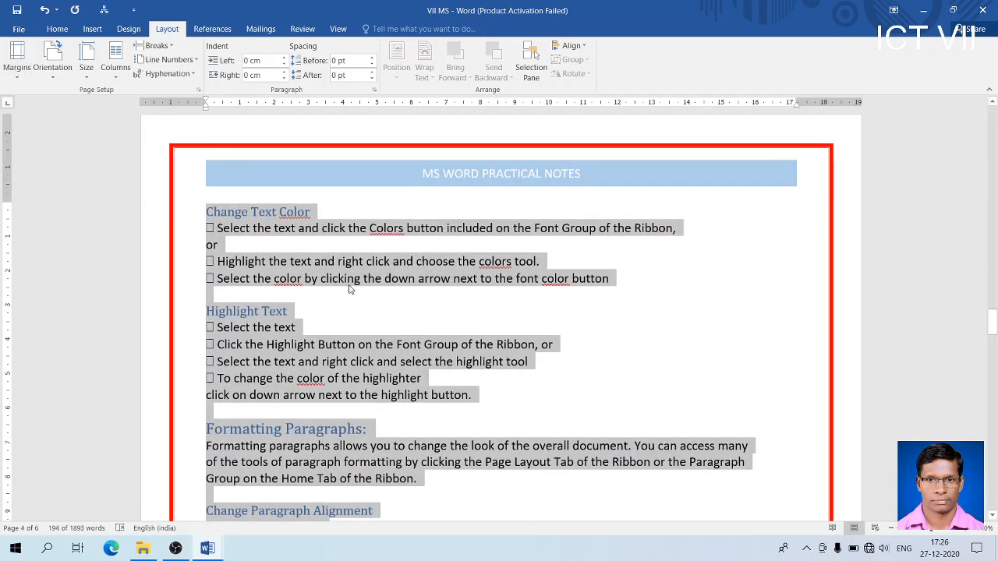
left_click(347, 279)
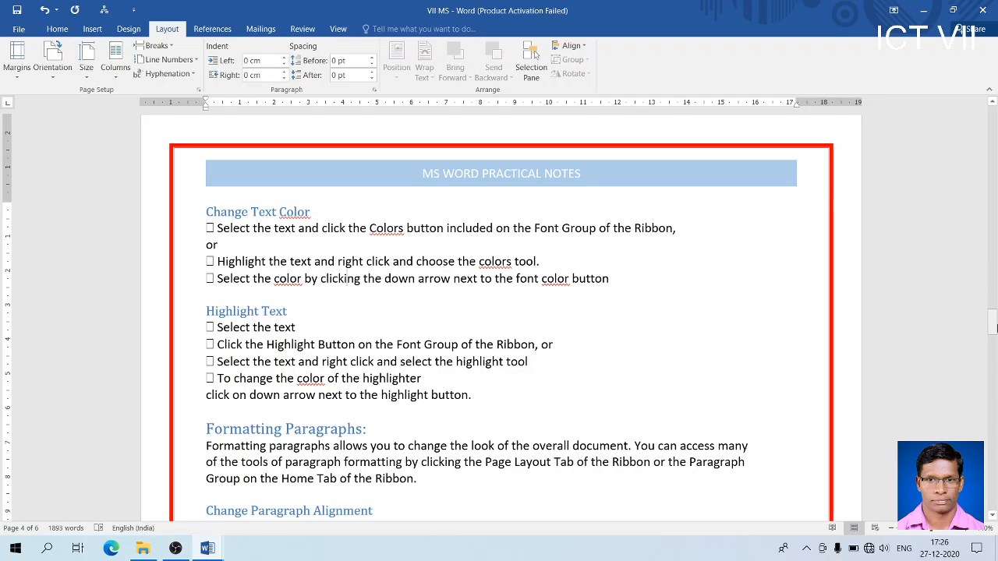
mouse_move(991, 326)
left_mouse_down()
mouse_move(991, 355)
mouse_move(991, 344)
left_mouse_up()
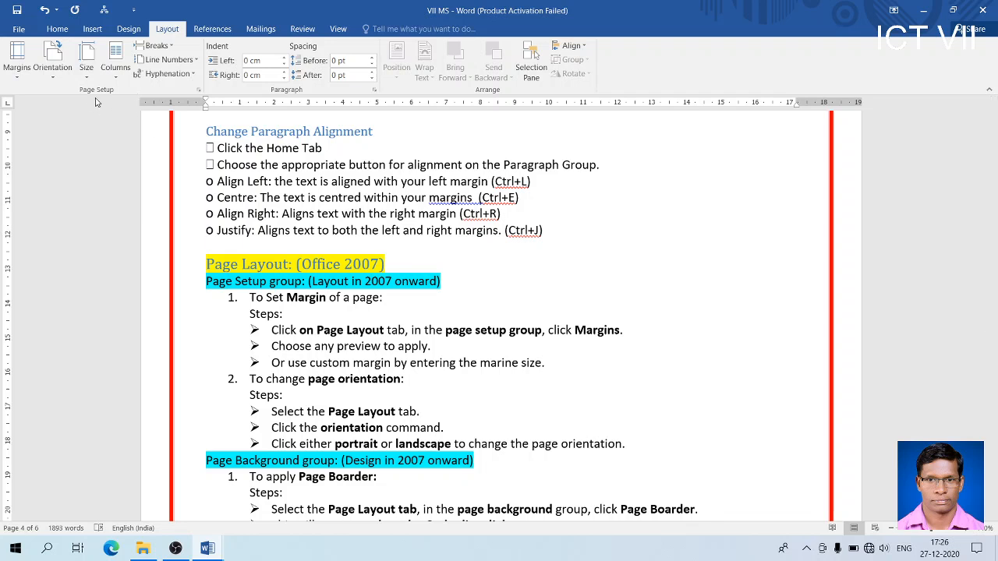
Step: Set the document's page margins back to the Normal preset and return to the Page Layout notes
left_click(20, 80)
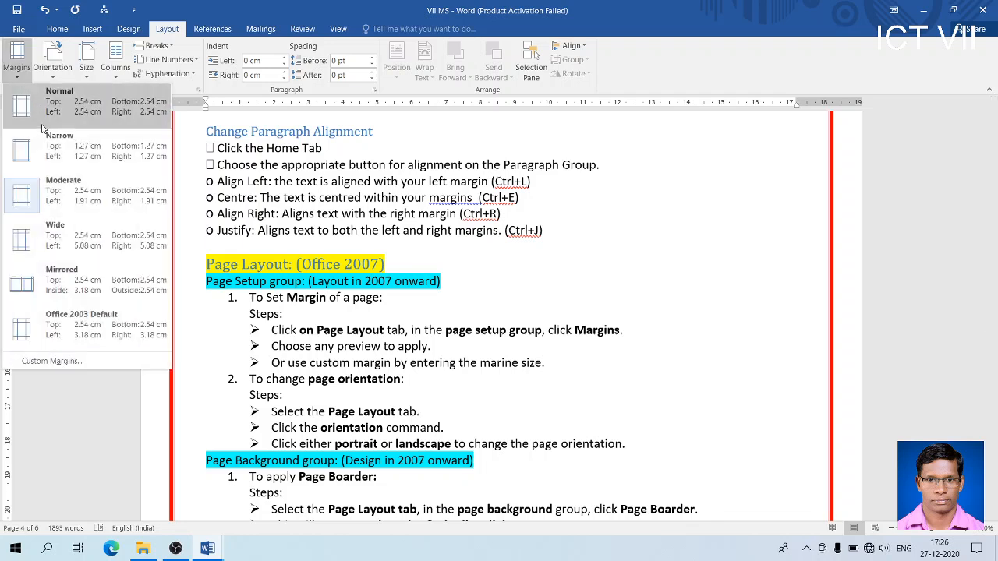
left_click(58, 102)
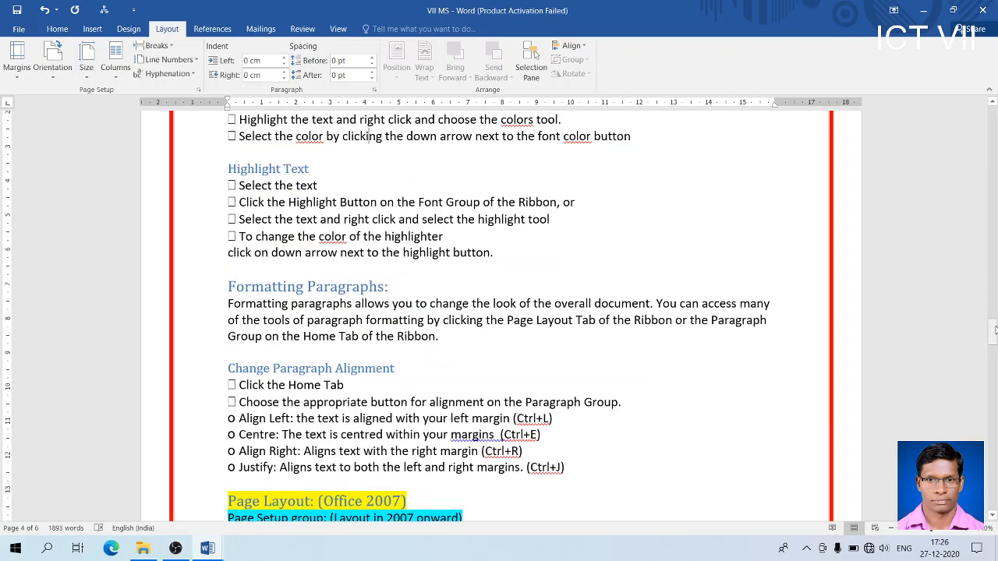
left_click_drag(992, 337, 992, 348)
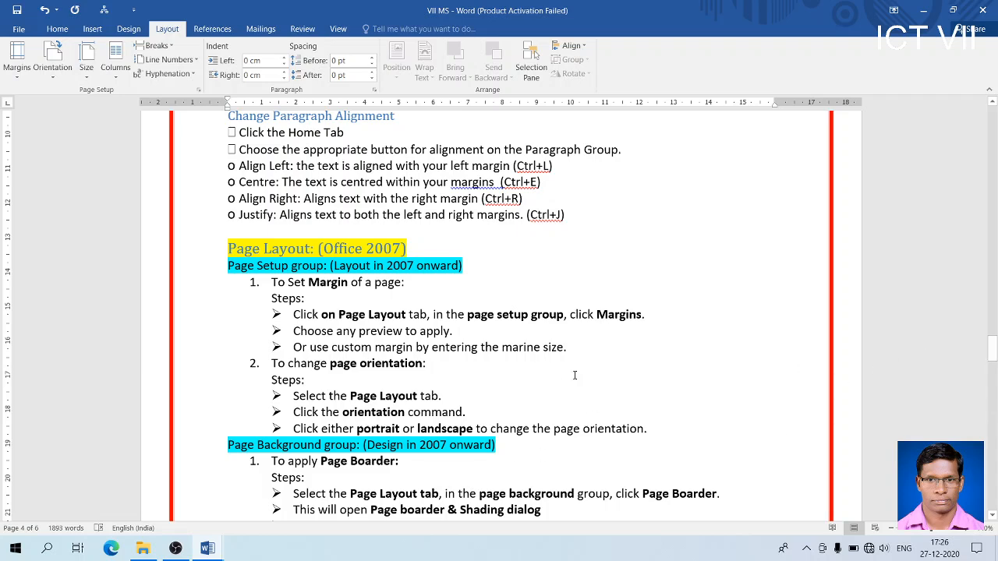
Step: Go over the "To change page orientation" notes, marking the heading and the words portrait and landscape
left_click(992, 516)
left_click(992, 516)
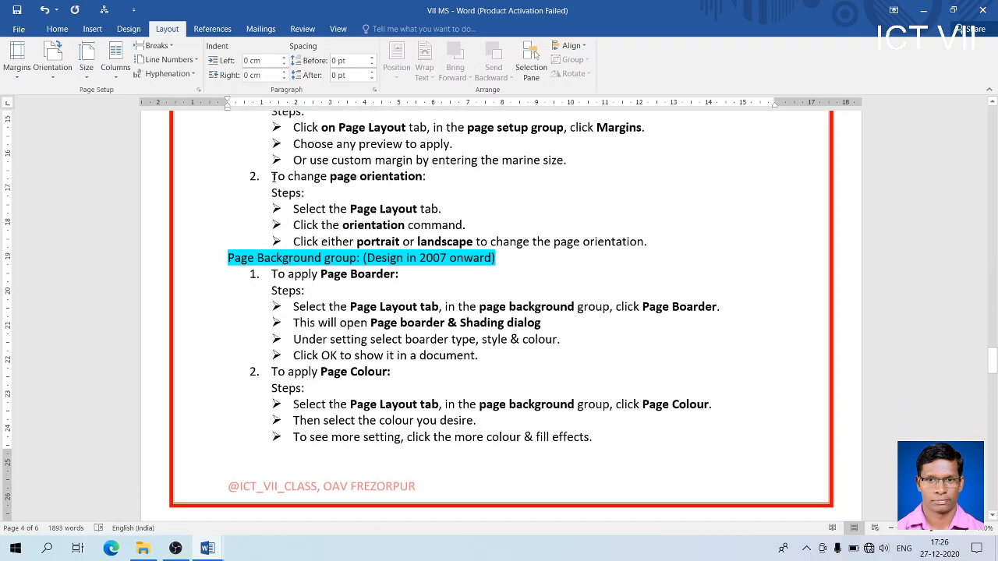
left_click_drag(272, 176, 318, 193)
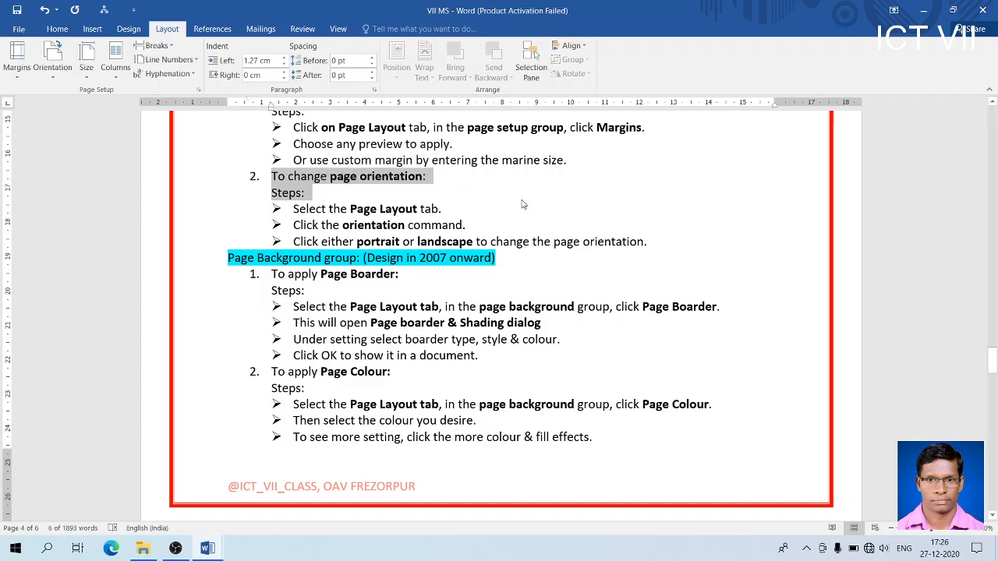
key("Right")
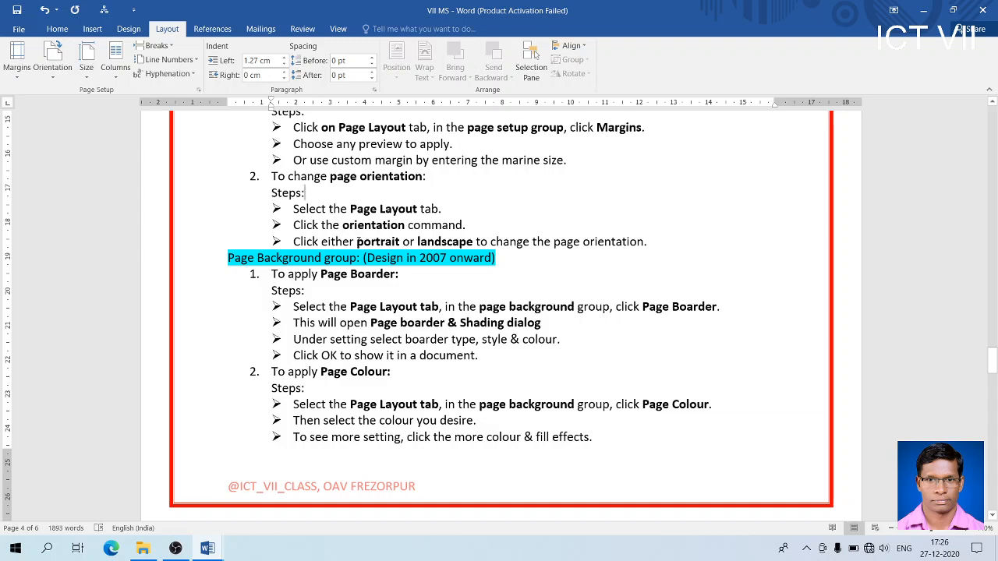
left_click_drag(357, 242, 399, 242)
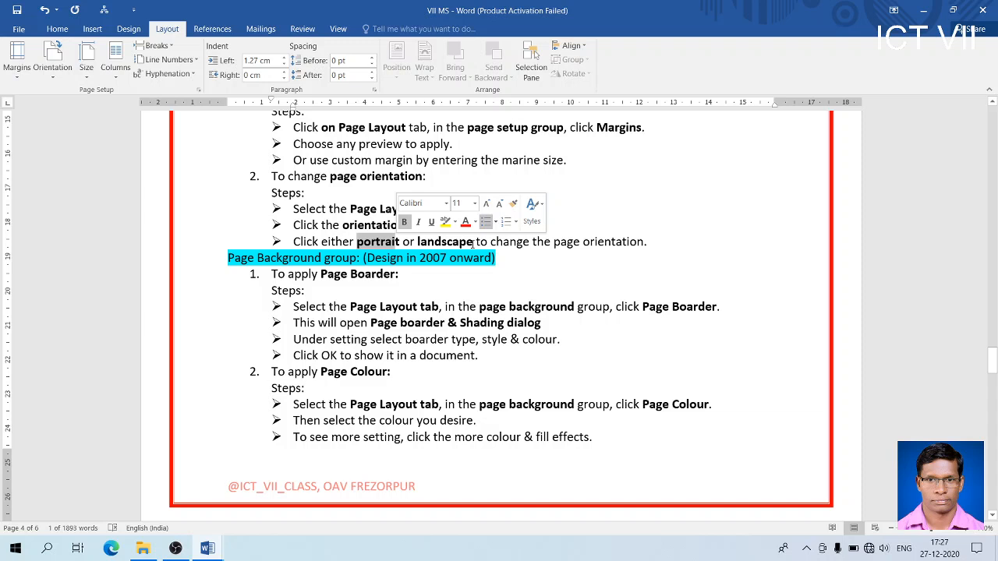
left_click_drag(472, 243, 428, 242)
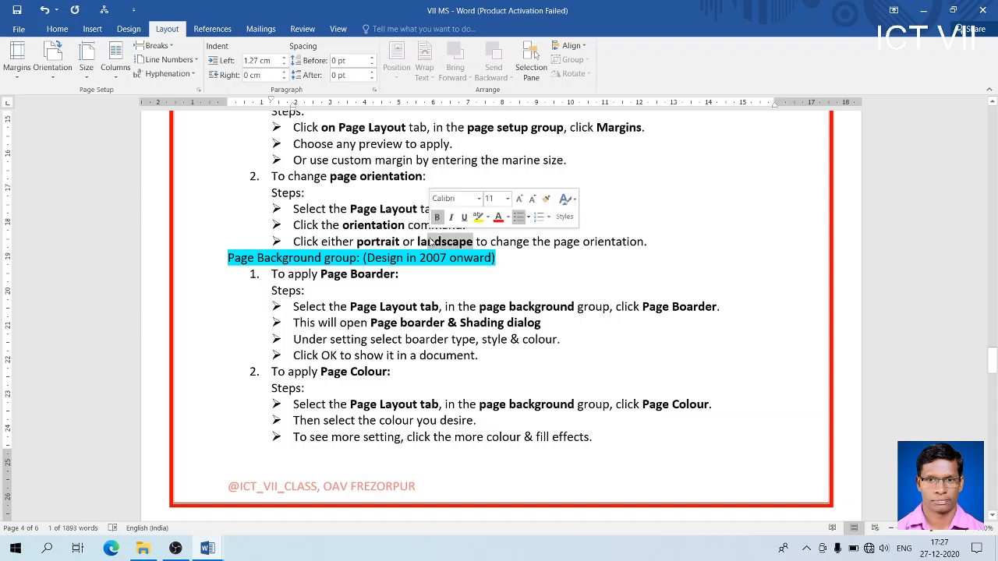
left_click(372, 243)
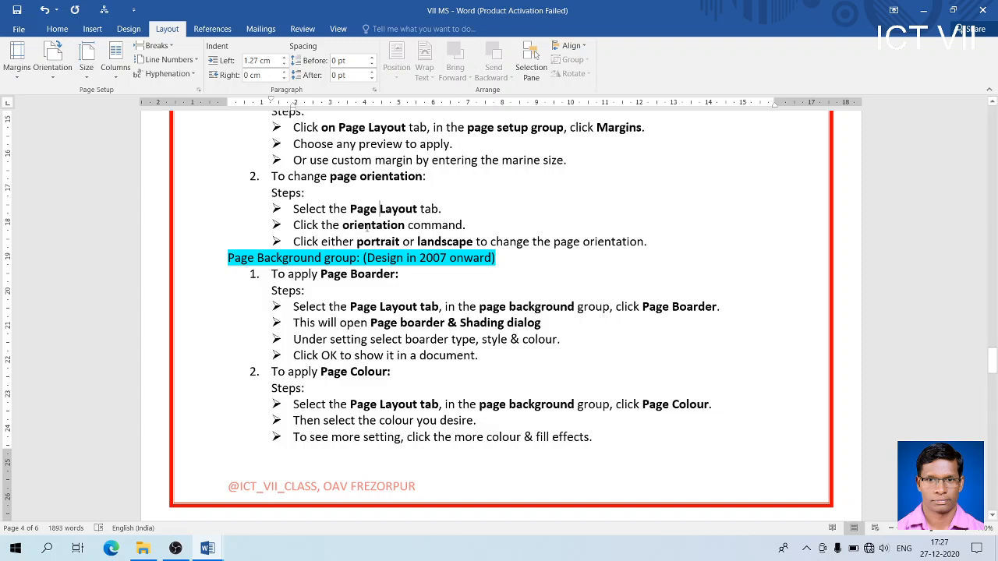
left_click(364, 225)
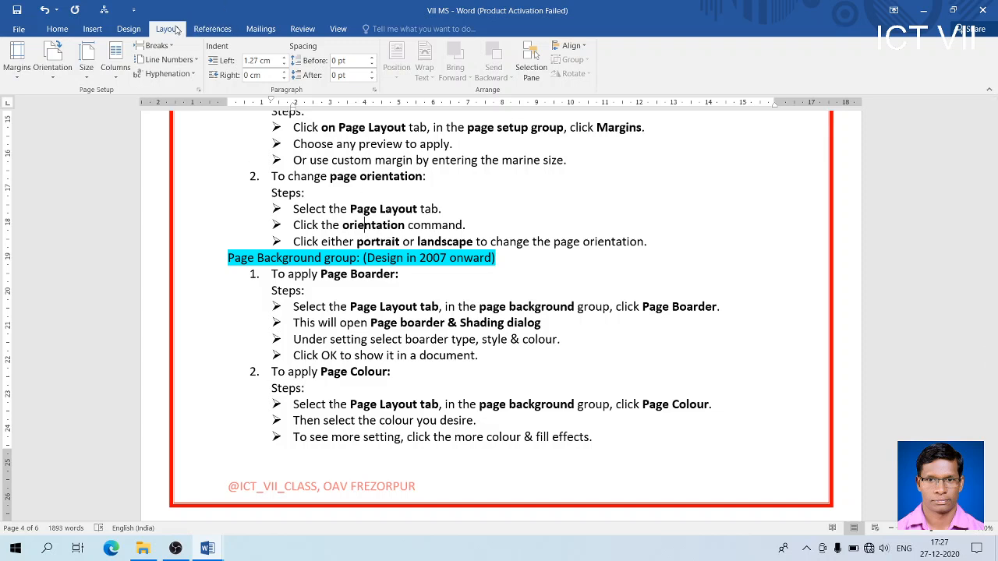
Step: Switch the document to Landscape orientation and examine a whole page of the notes in that layout
left_click(51, 72)
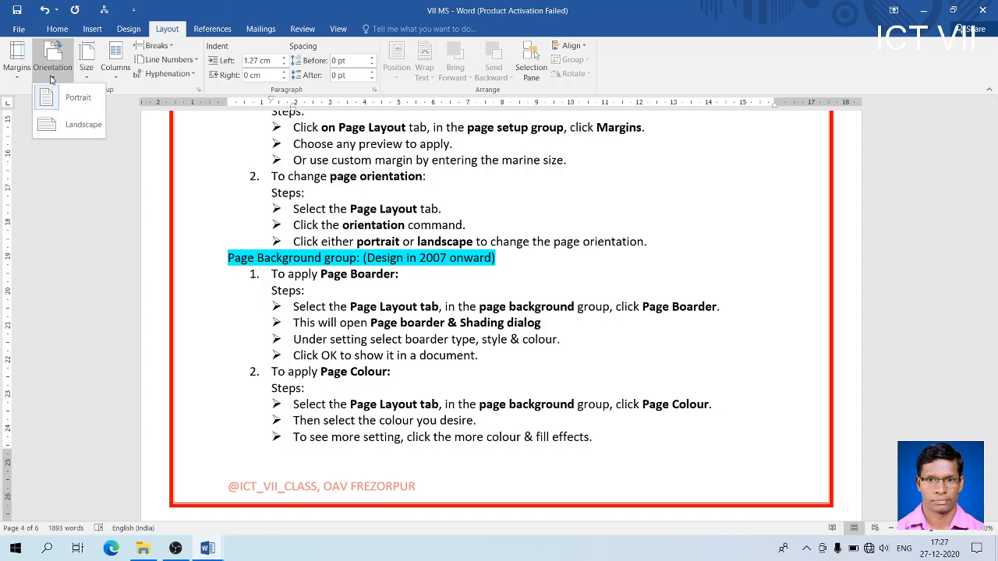
left_click(78, 125)
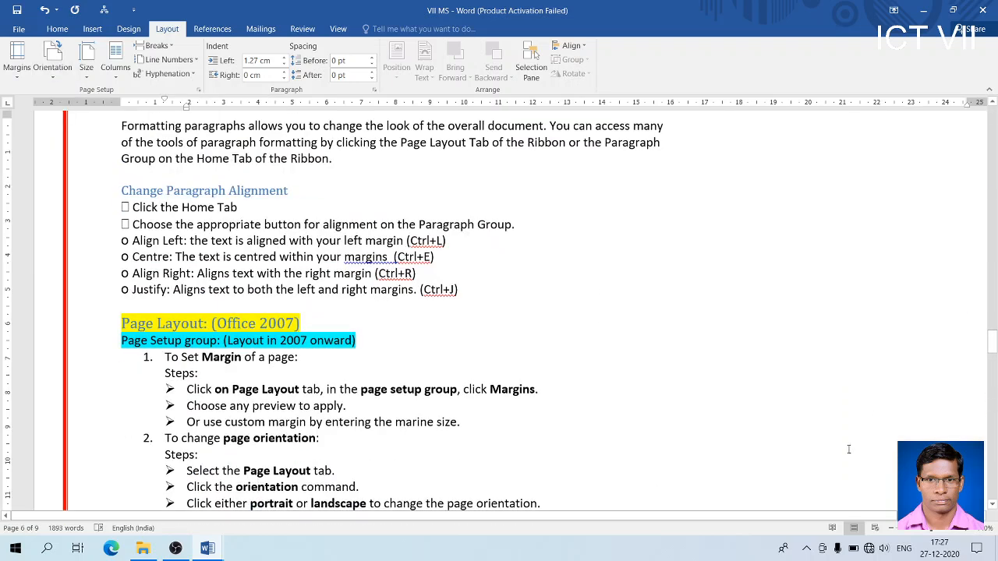
left_click(892, 529)
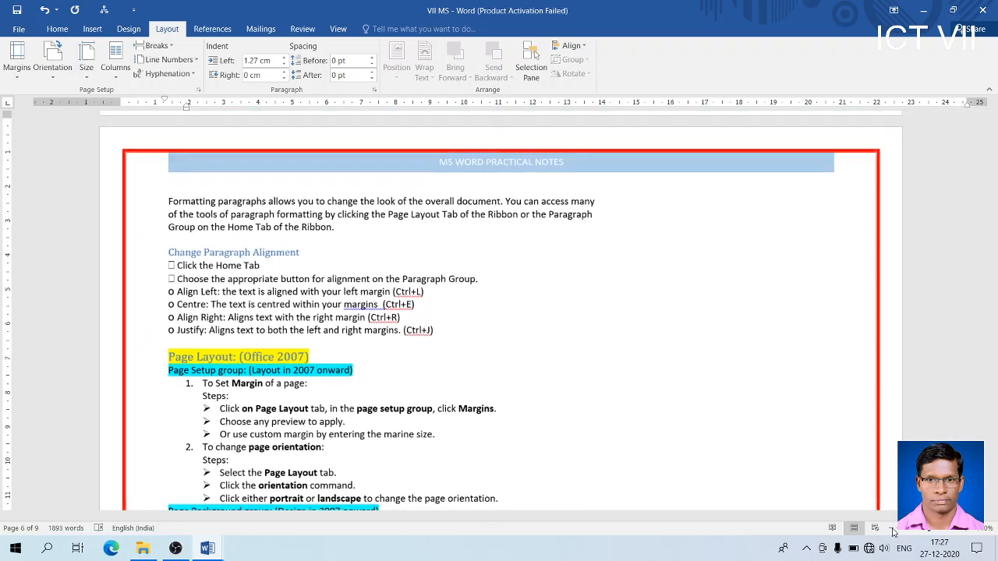
left_click(893, 529)
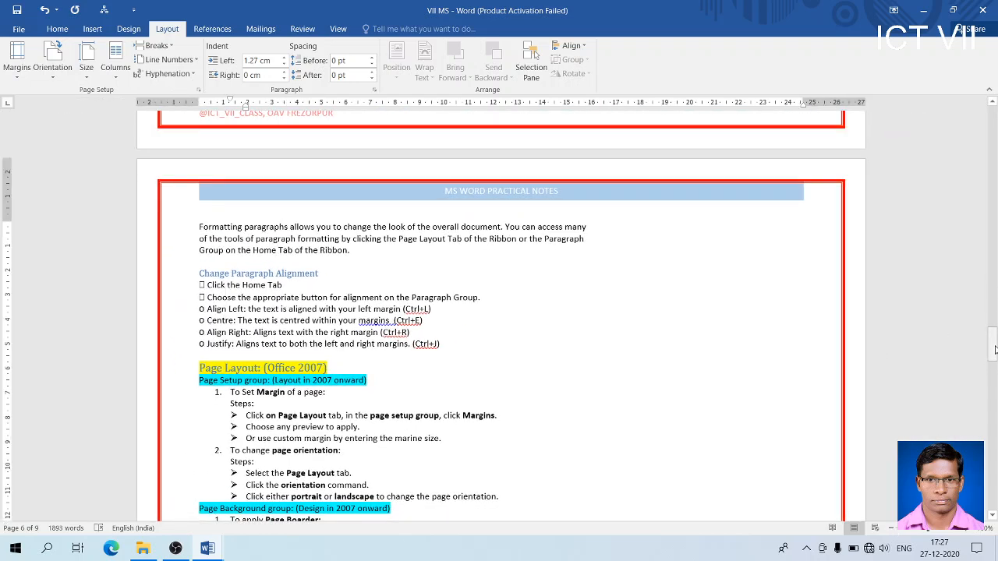
left_click_drag(992, 343, 992, 349)
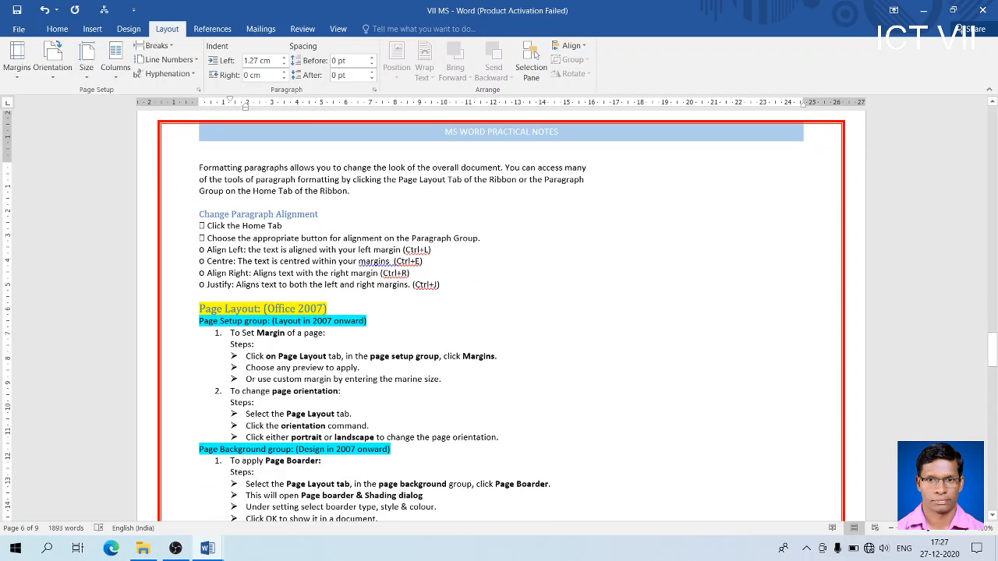
left_click(893, 529)
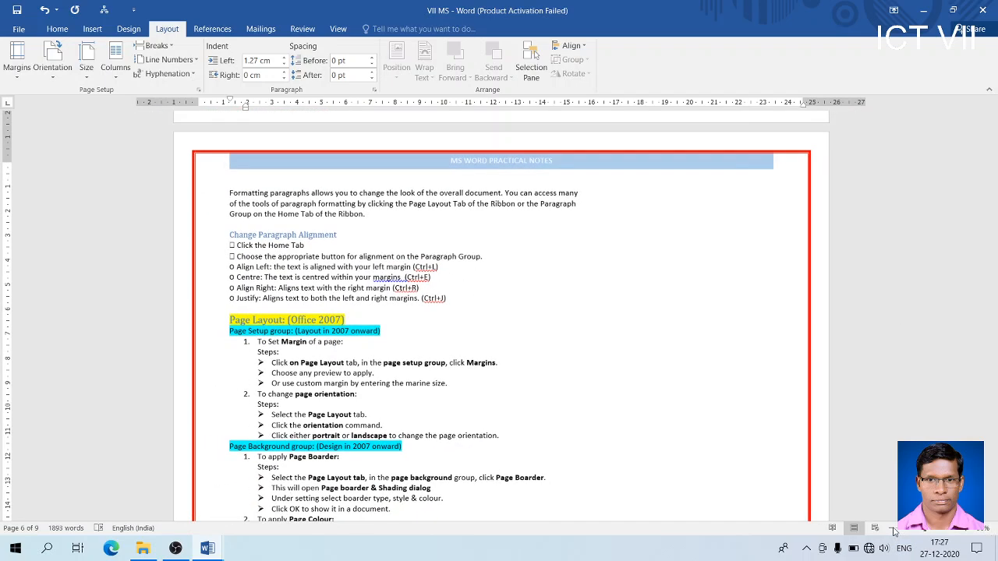
left_click(893, 529)
left_click(893, 530)
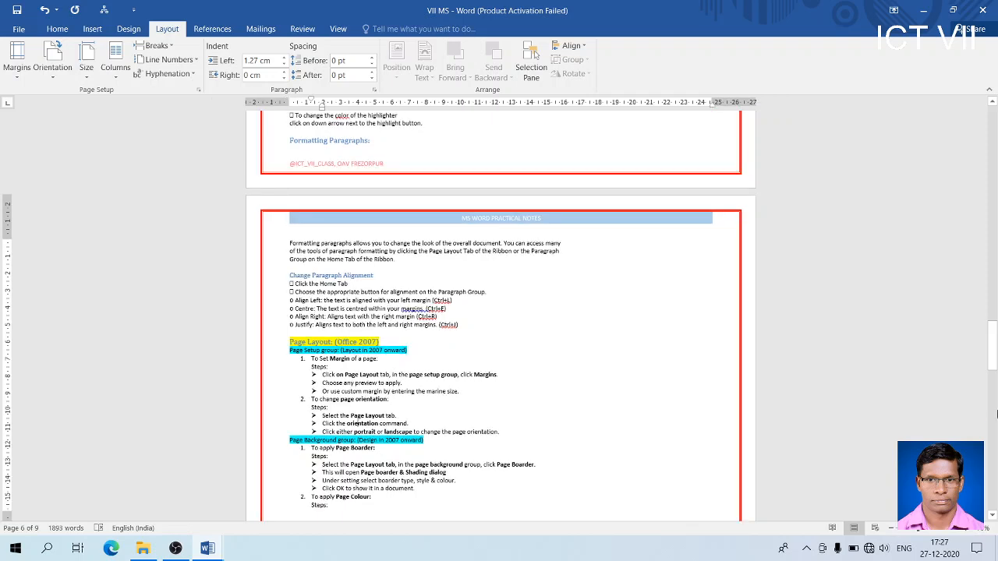
left_click_drag(994, 348, 994, 351)
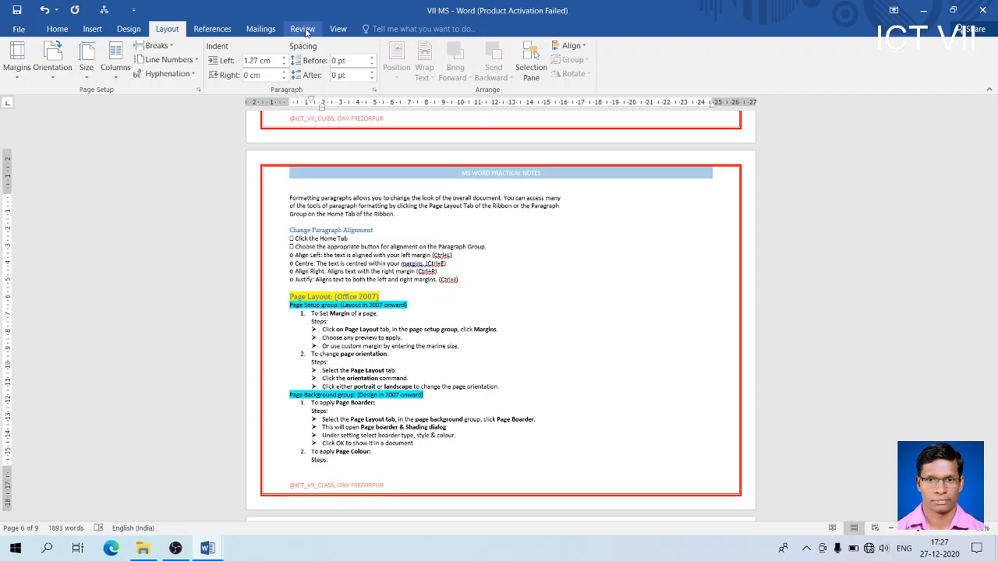
Step: Return the document to Portrait orientation and view the page with the Page Layout notes
left_click(52, 78)
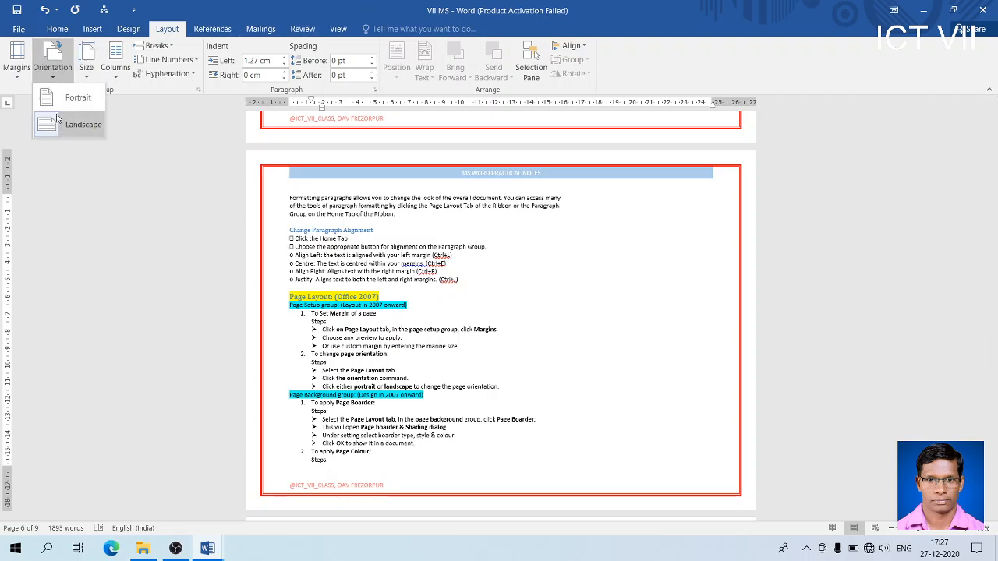
left_click(58, 103)
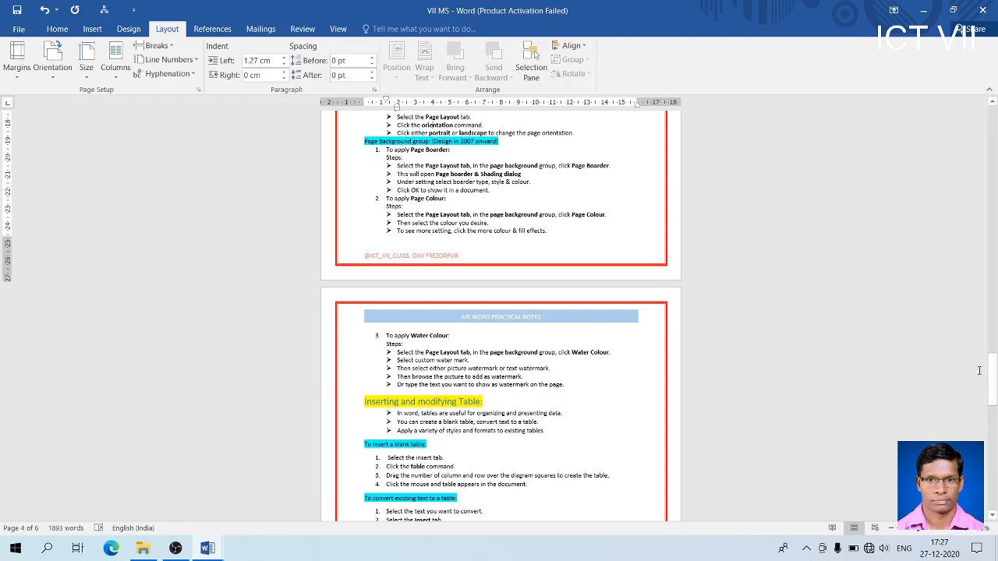
left_click_drag(993, 382, 996, 340)
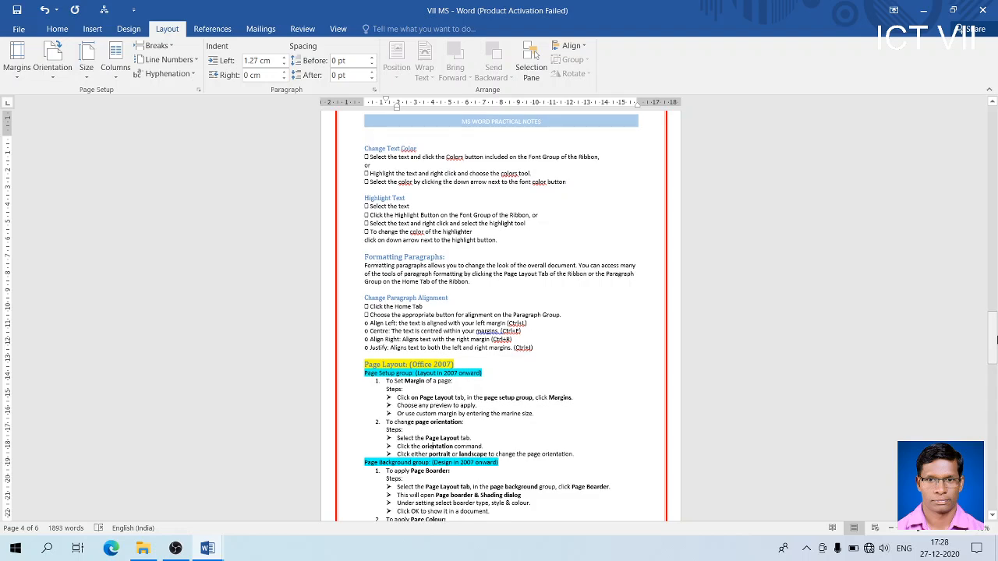
Step: Demonstrate the orientation change again by applying Landscape to the document and switching back to Portrait
left_click(52, 62)
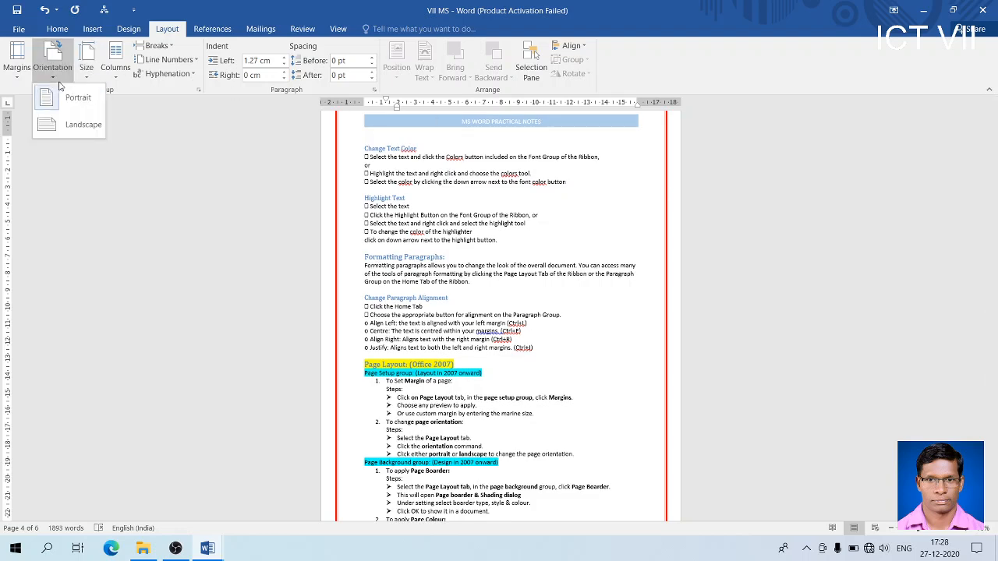
left_click(76, 122)
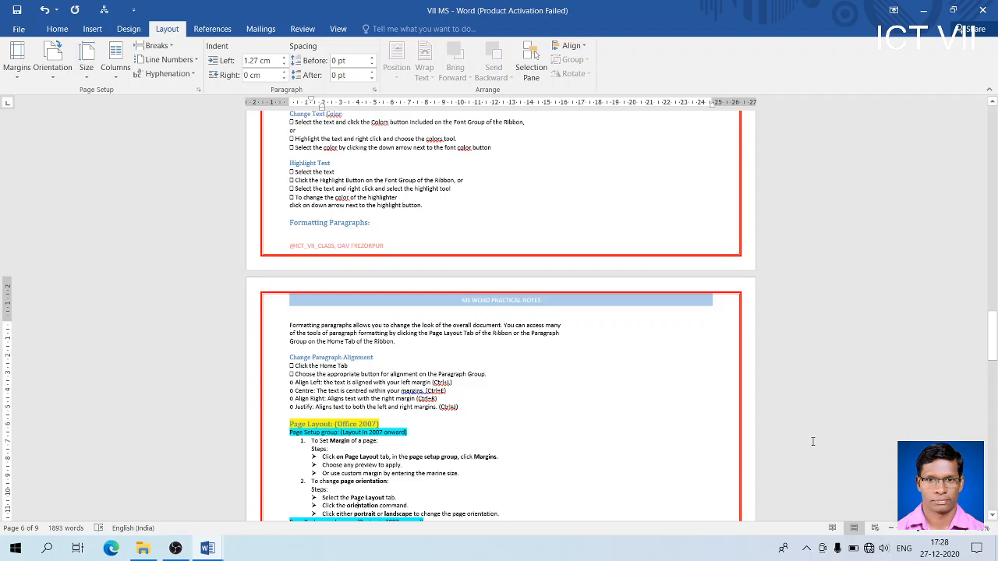
left_click(50, 76)
left_click(54, 98)
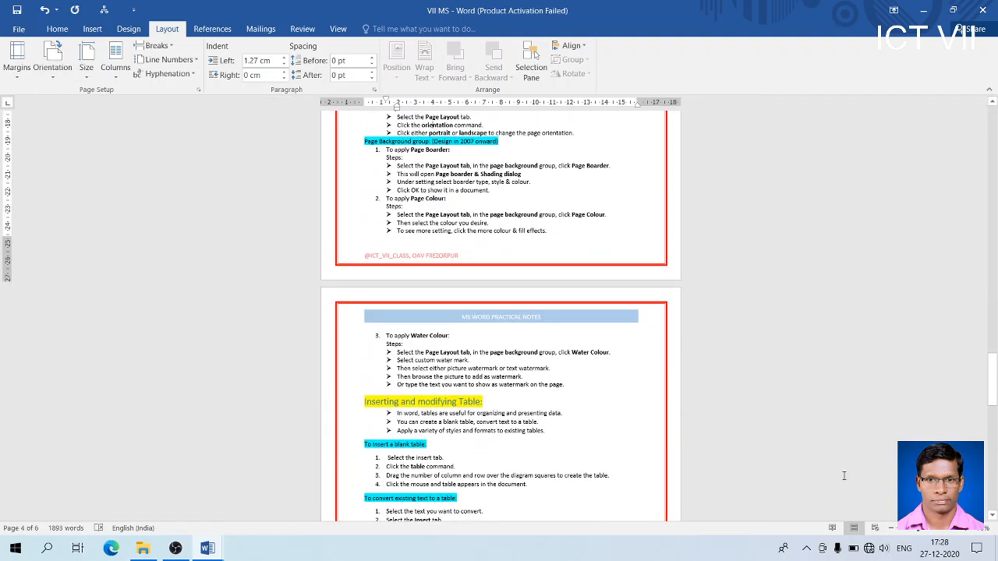
Step: Enlarge the page view and go back to the Page Layout notes, bringing the Page Background group section into view
left_click(969, 531)
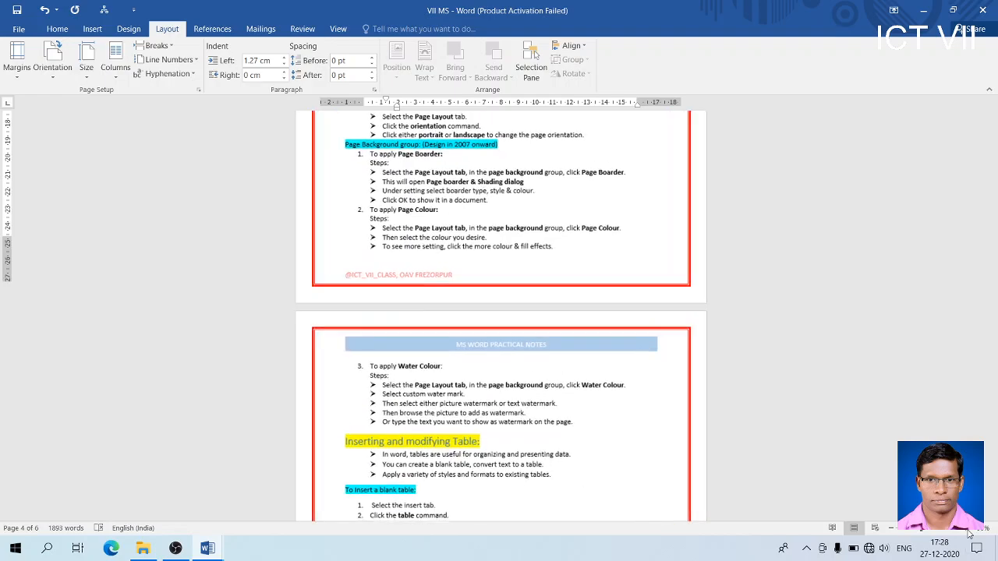
left_click(969, 531)
left_click(969, 531)
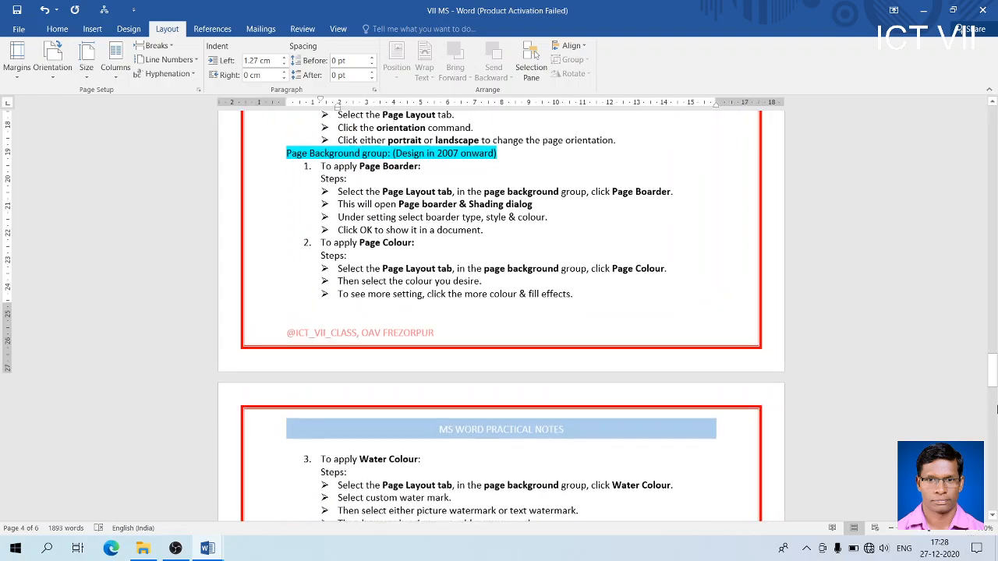
left_click_drag(994, 381, 994, 357)
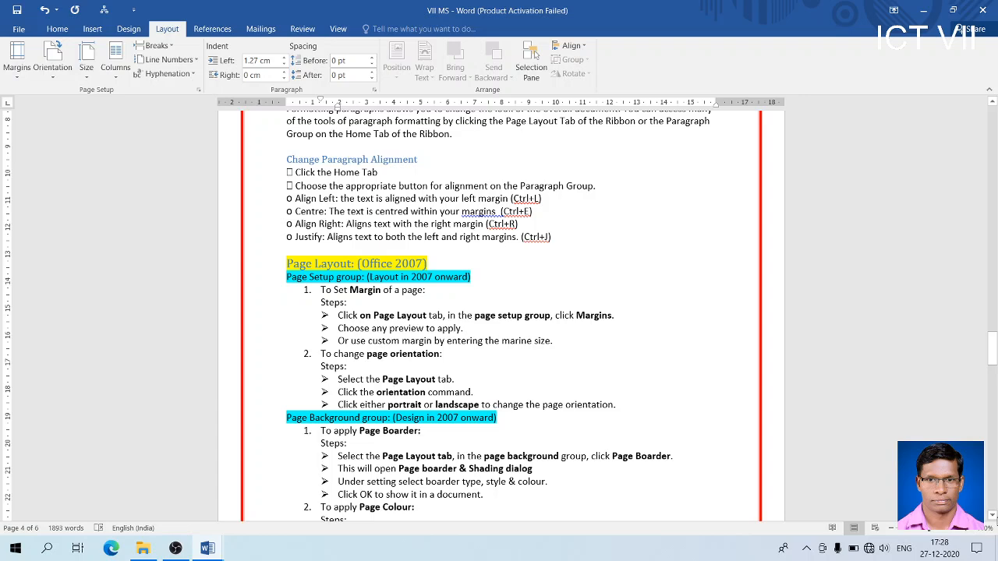
left_click(993, 517)
left_click(993, 517)
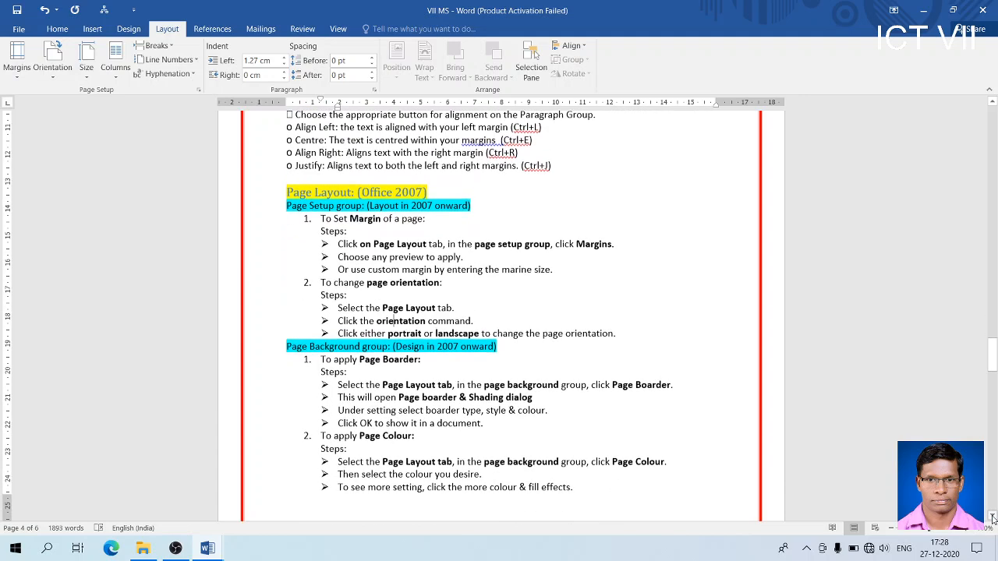
left_click(993, 517)
left_click(993, 517)
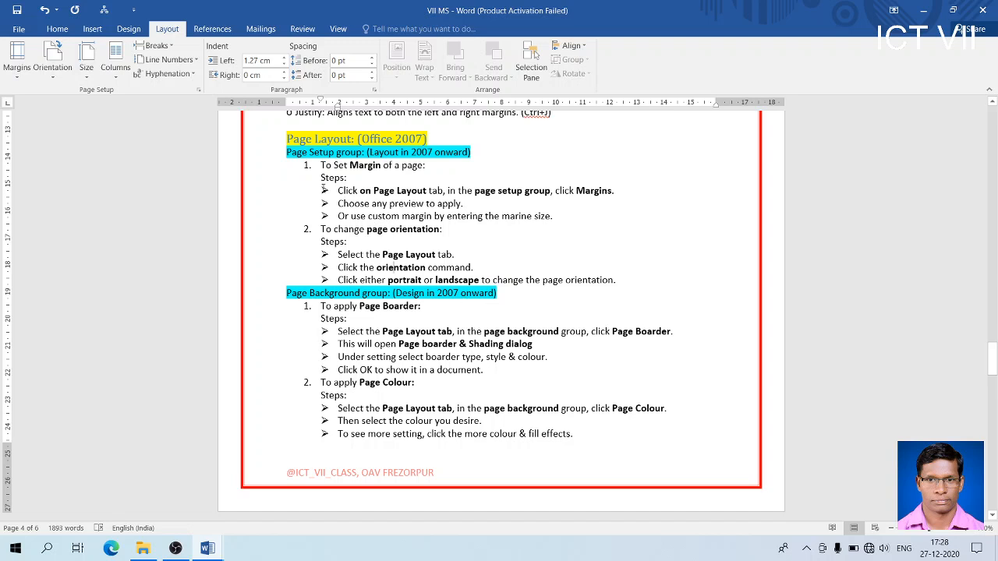
Step: Examine the Page Background group section of the notes, marking its heading and the item on applying a page border
left_click(130, 29)
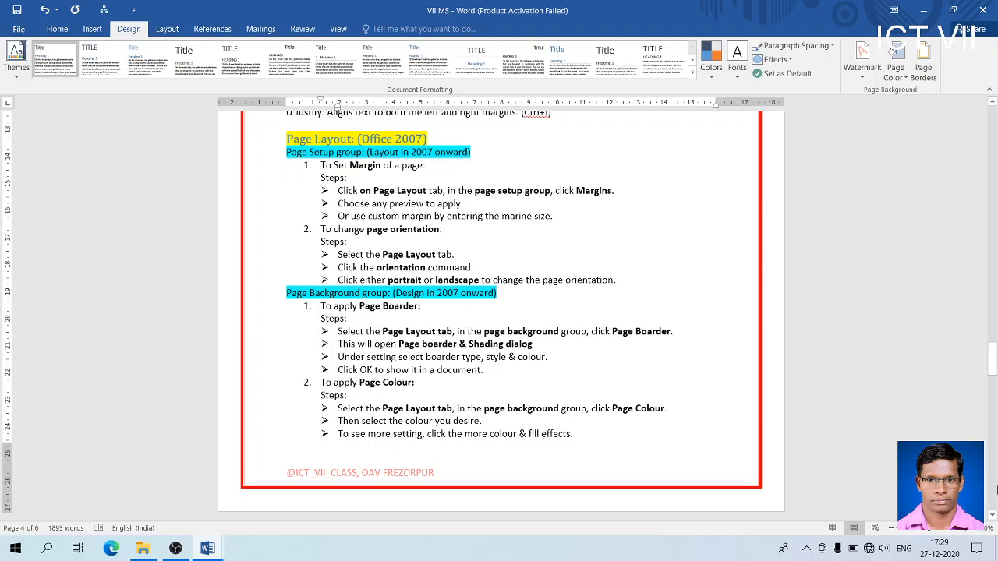
left_click(992, 516)
left_click_drag(992, 515, 992, 516)
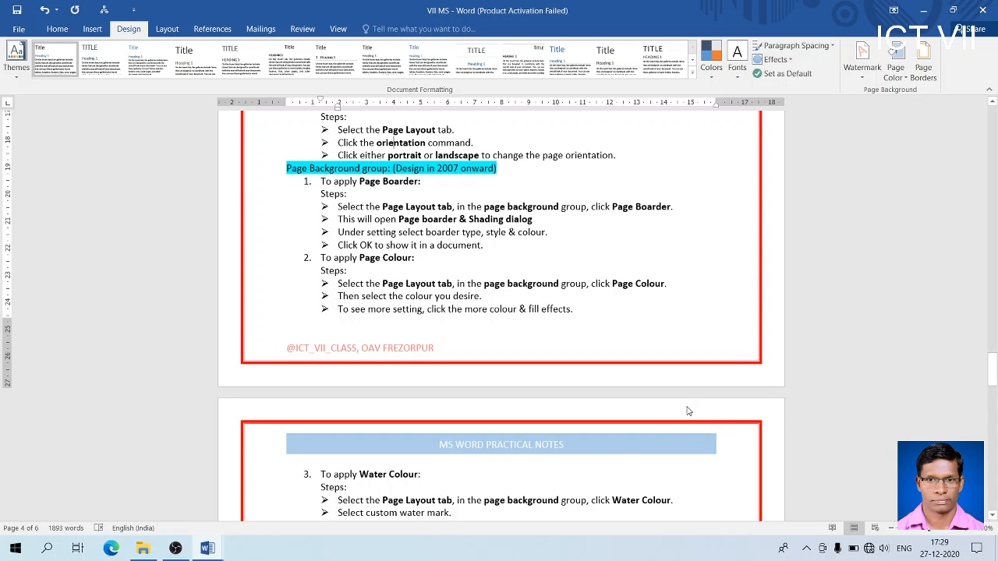
left_click(422, 182)
left_click_drag(286, 173, 392, 176)
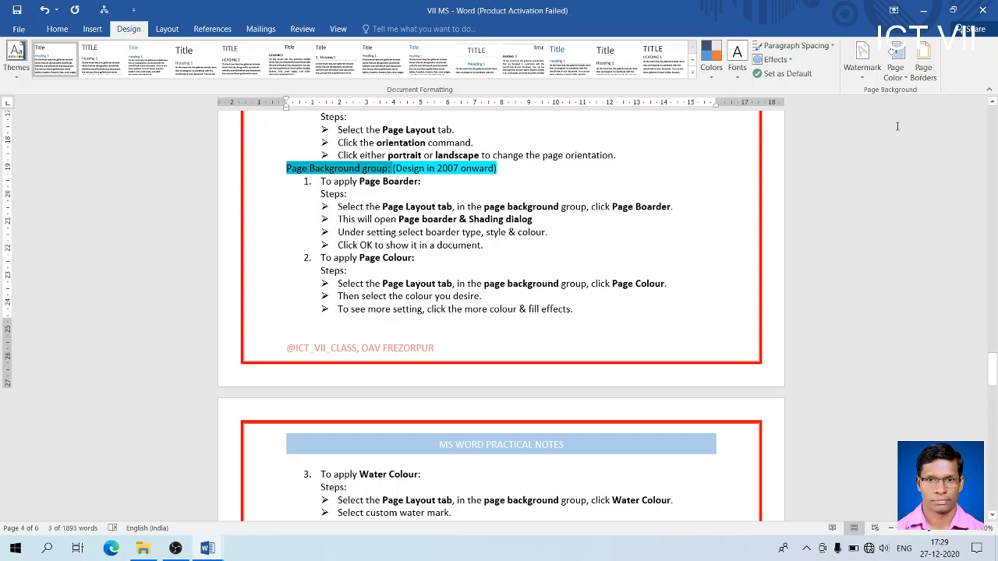
left_click(427, 186)
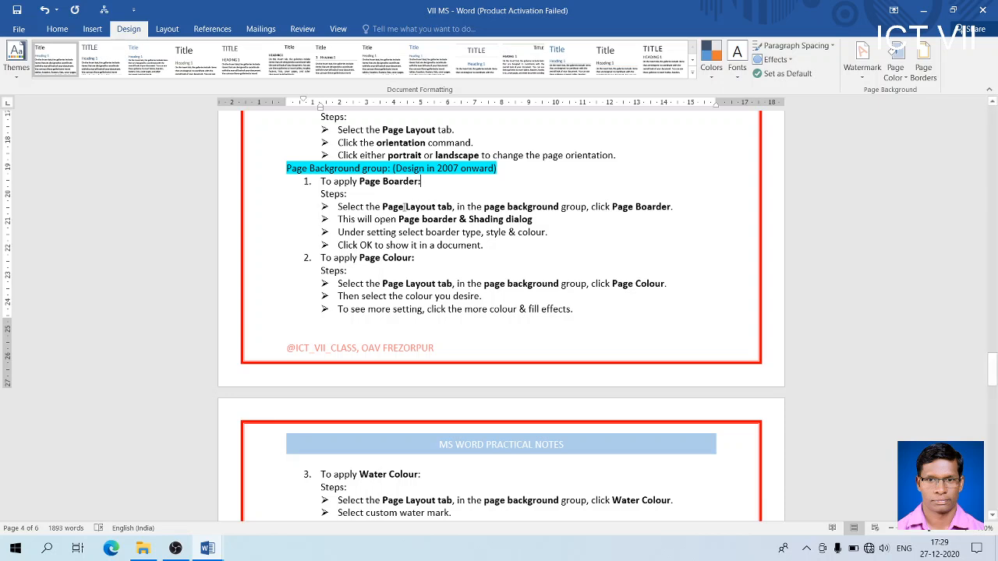
Step: Mark the page background group and Page Boarder references in the first page border step, and enlarge the view of the notes
left_click_drag(336, 210, 561, 209)
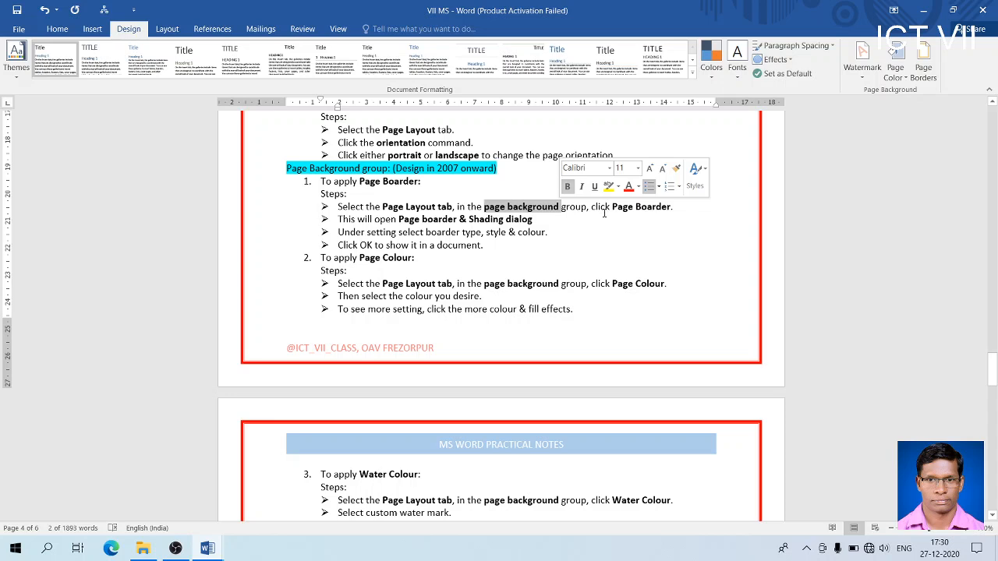
left_click_drag(590, 207, 670, 206)
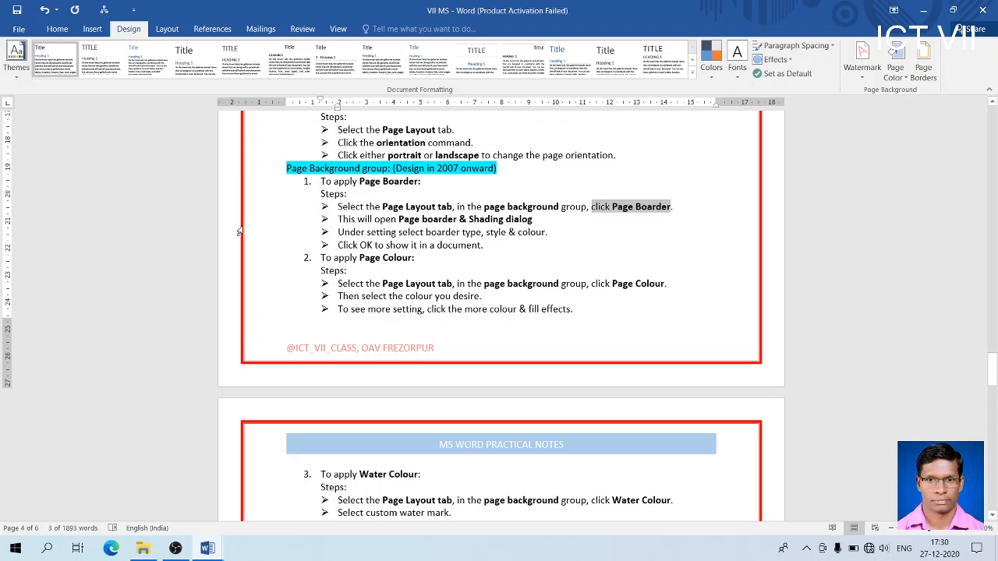
left_click(966, 533)
left_click(967, 535)
left_click(967, 535)
left_click(966, 535)
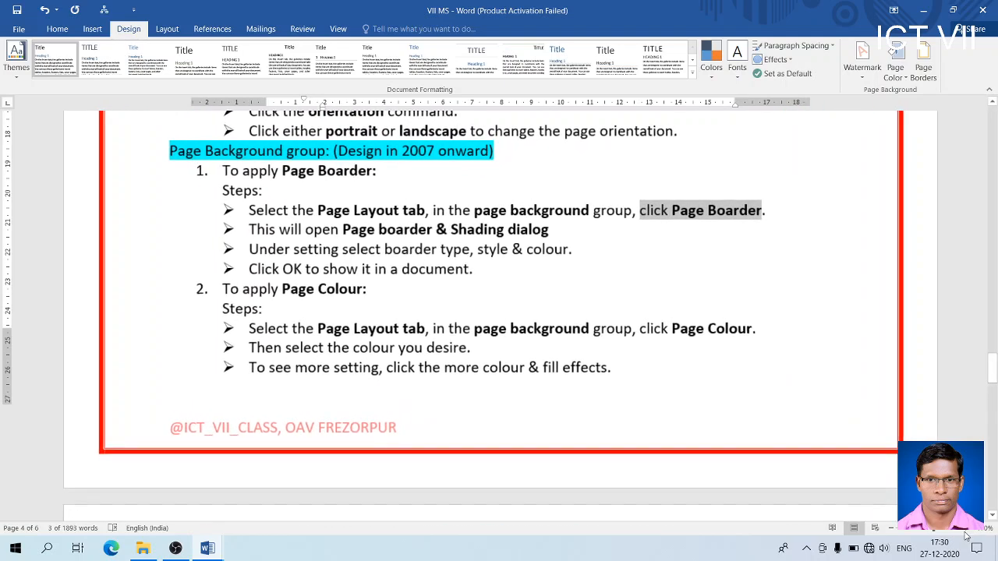
left_click(966, 535)
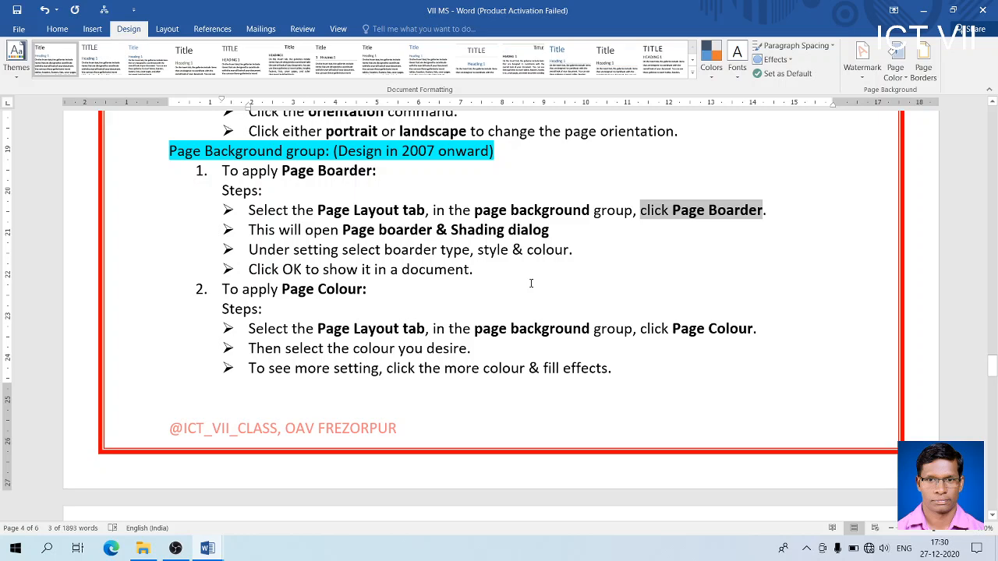
Step: Switch to the blank document Document1 and open its page border settings
key("alt+Tab")
key("alt+Tab")
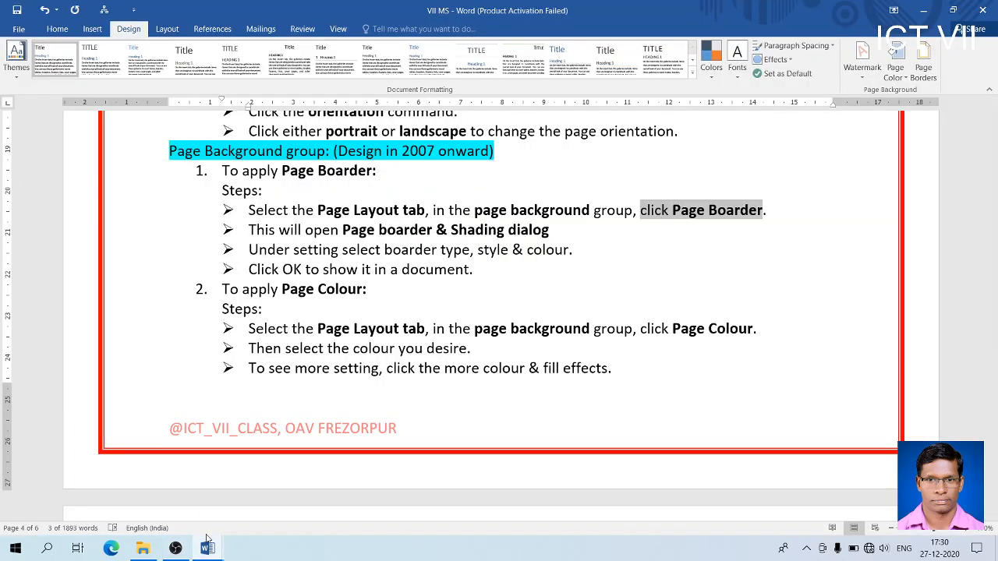
mouse_move(207, 547)
left_click(265, 468)
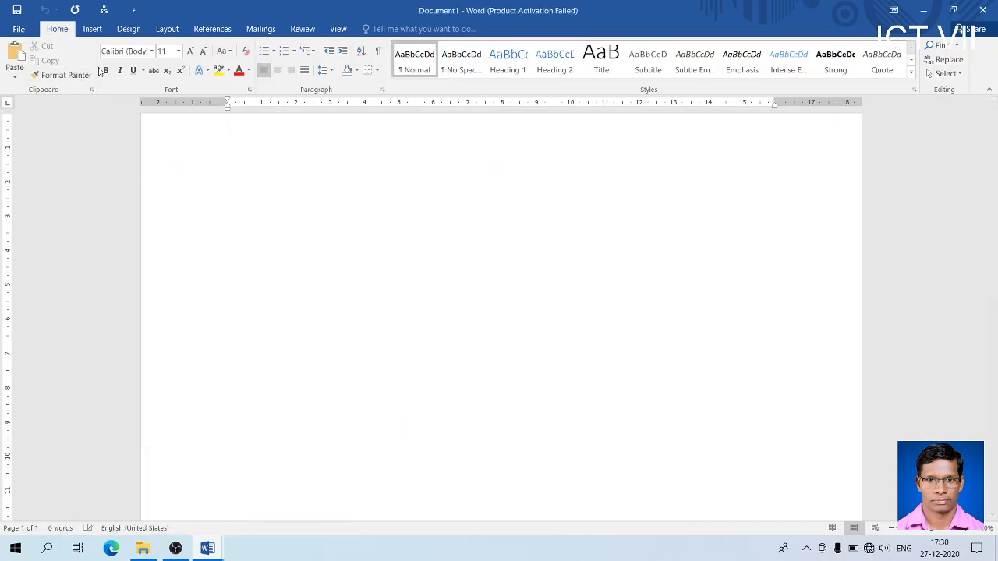
left_click(129, 30)
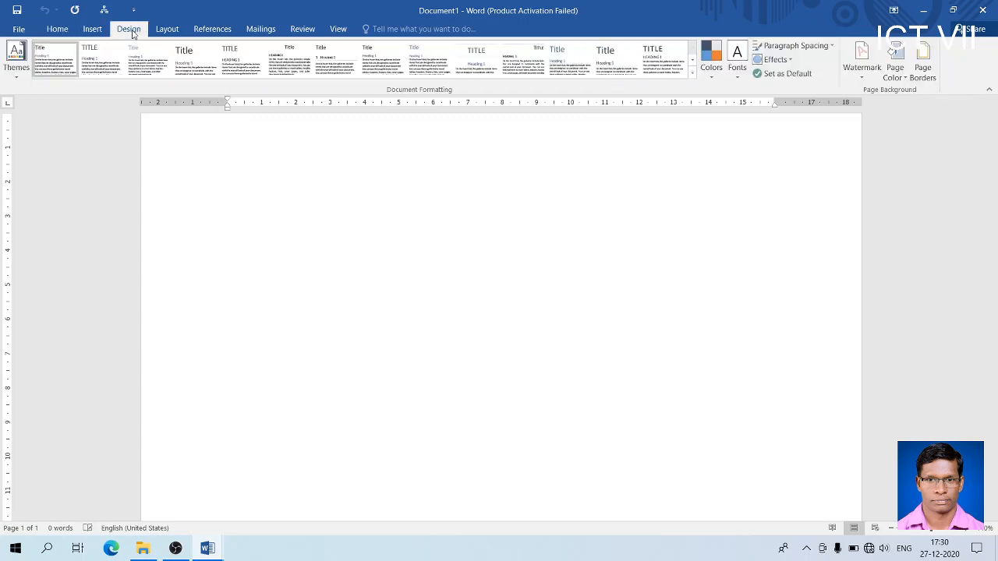
left_click(922, 74)
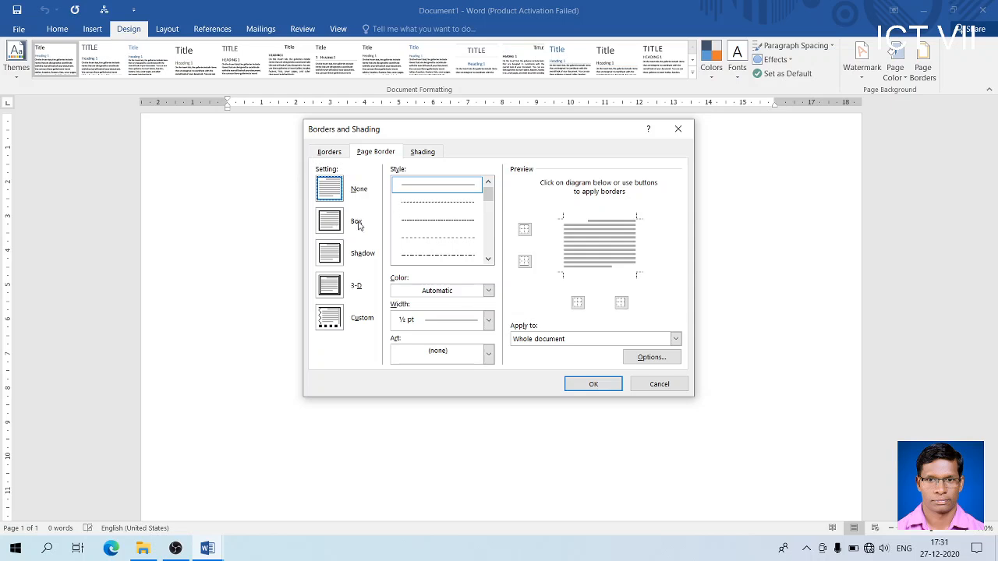
Step: Choose the Box setting and a heavy multi-line style for the page border
left_click(330, 222)
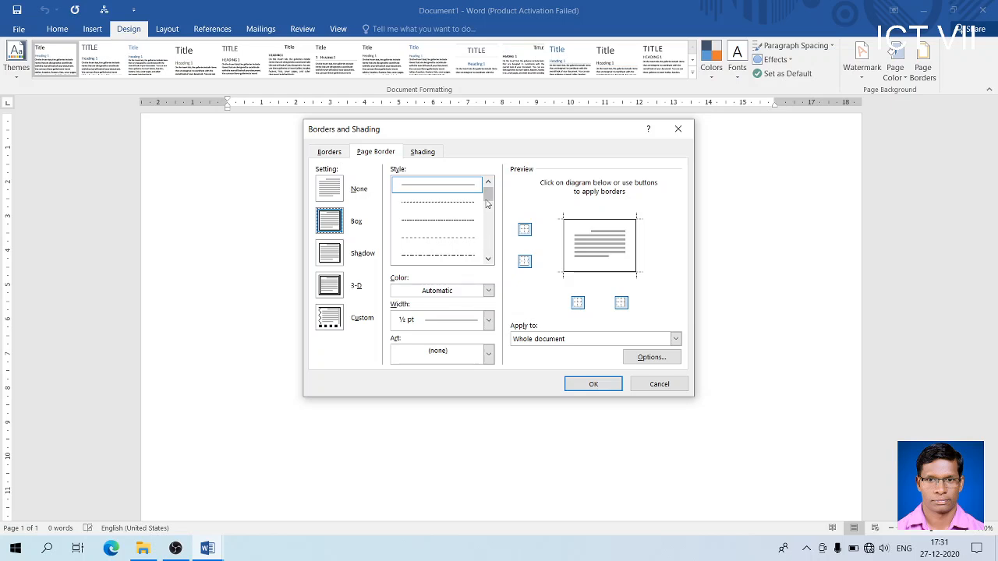
left_click_drag(489, 197, 488, 202)
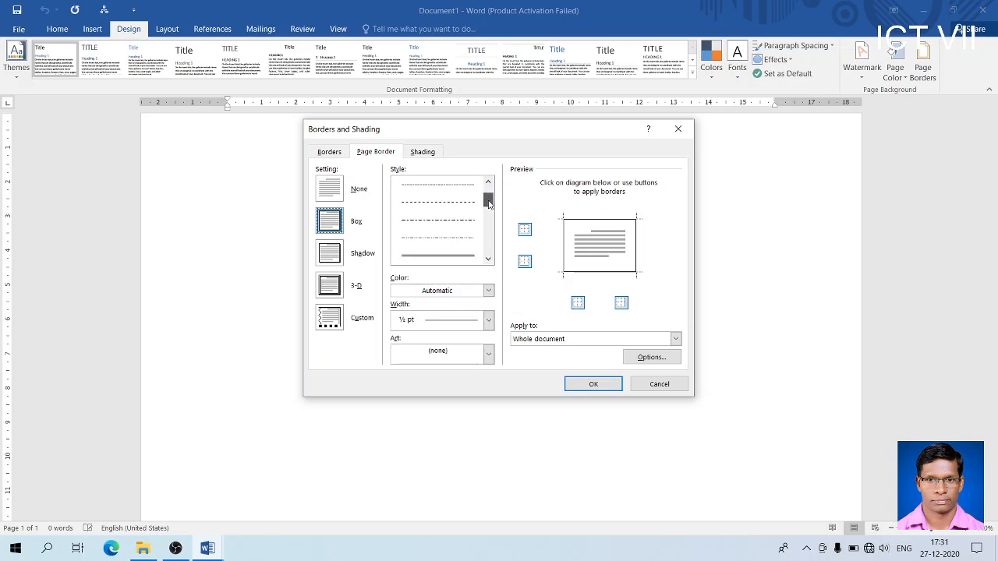
left_click(488, 260)
left_click(488, 259)
left_click(488, 260)
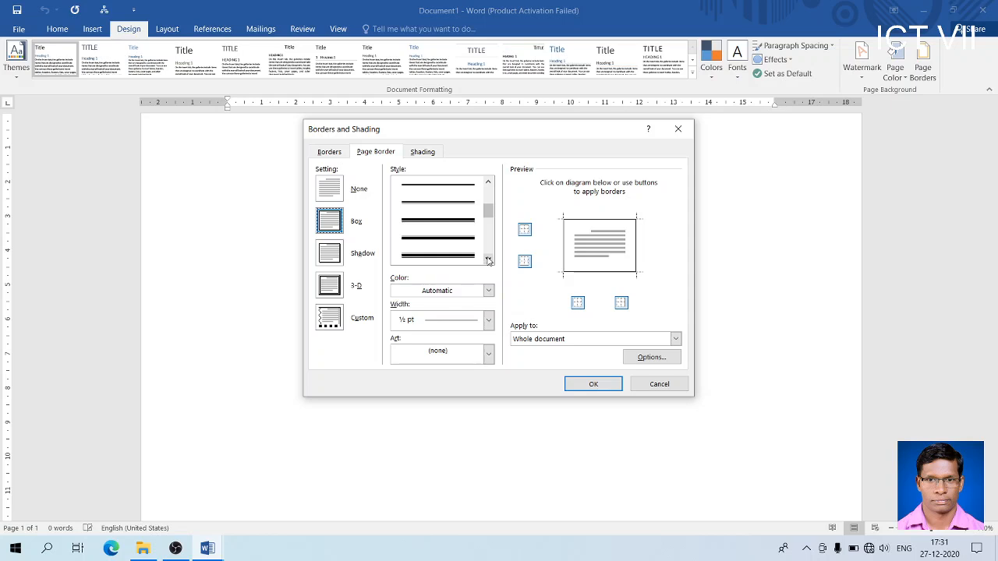
left_click(458, 258)
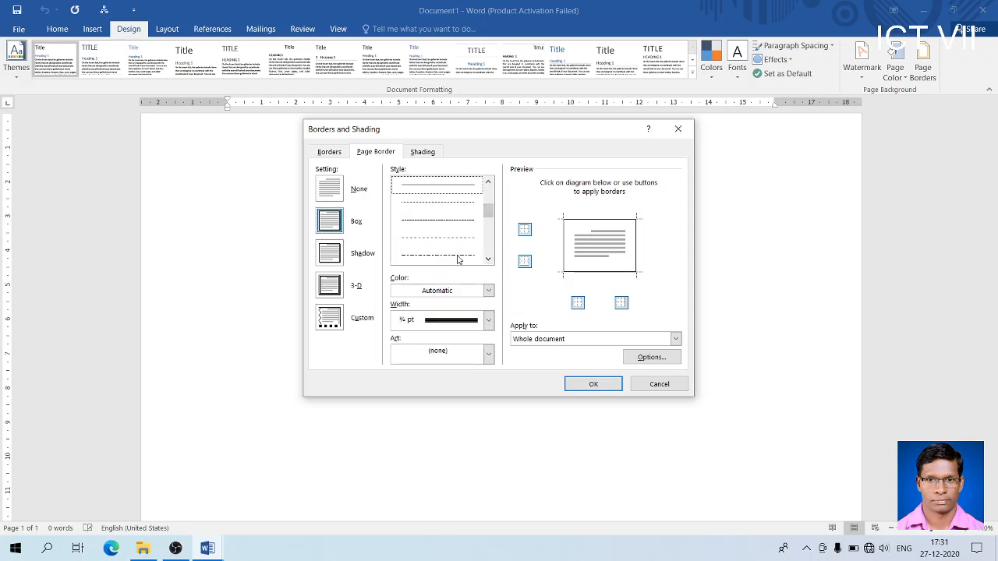
Step: Set the page border's colour to dark blue and its width to 2 ¼ pt
left_click(489, 290)
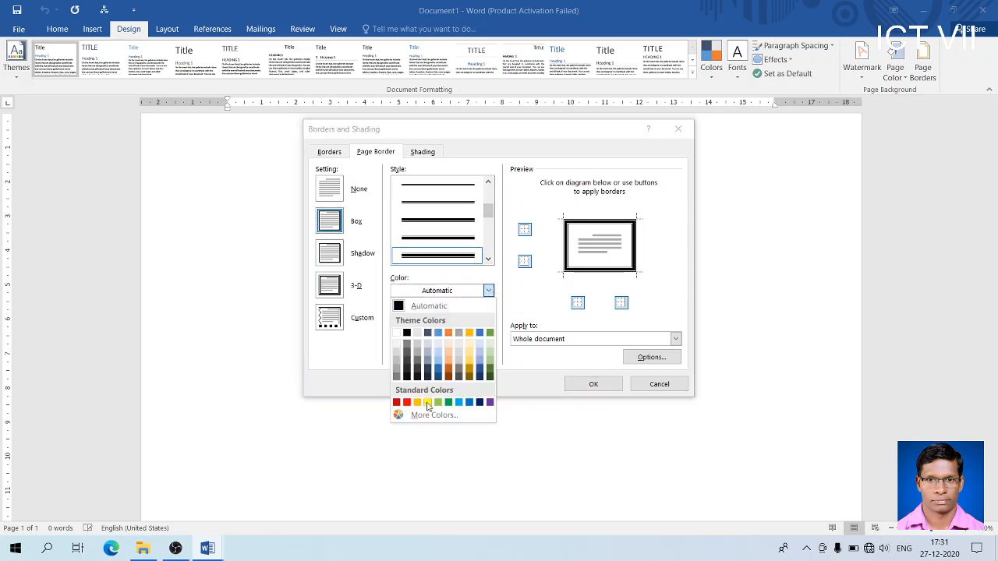
left_click(479, 402)
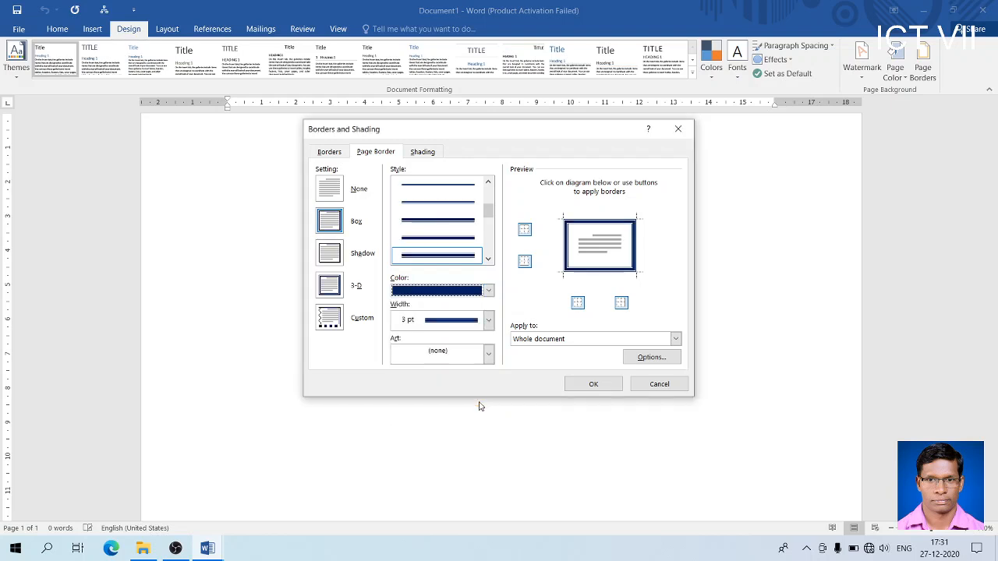
left_click(488, 321)
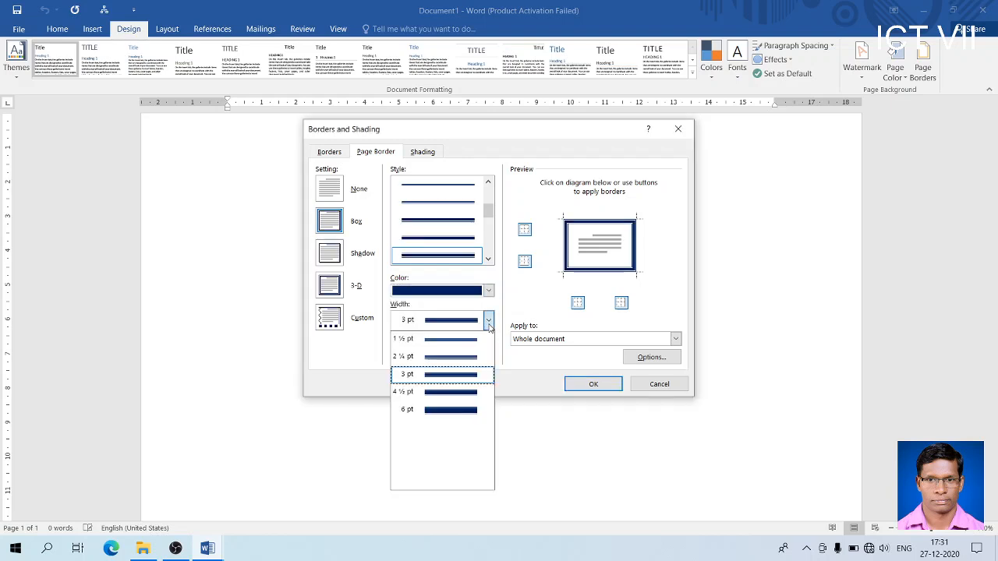
left_click(462, 362)
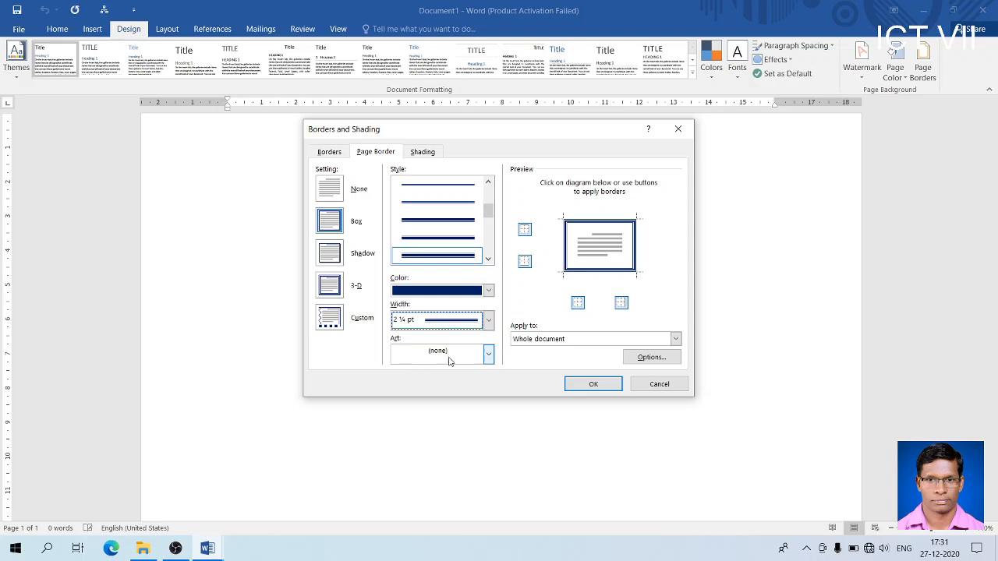
Step: Check the border art choices, keep art at (none), and apply the page border to the whole document
left_click(455, 355)
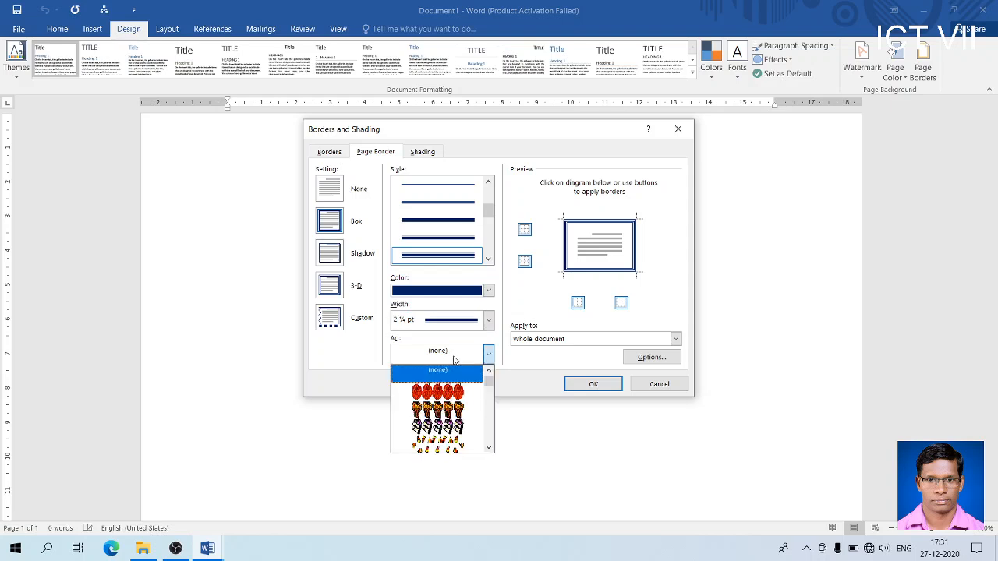
left_click(455, 360)
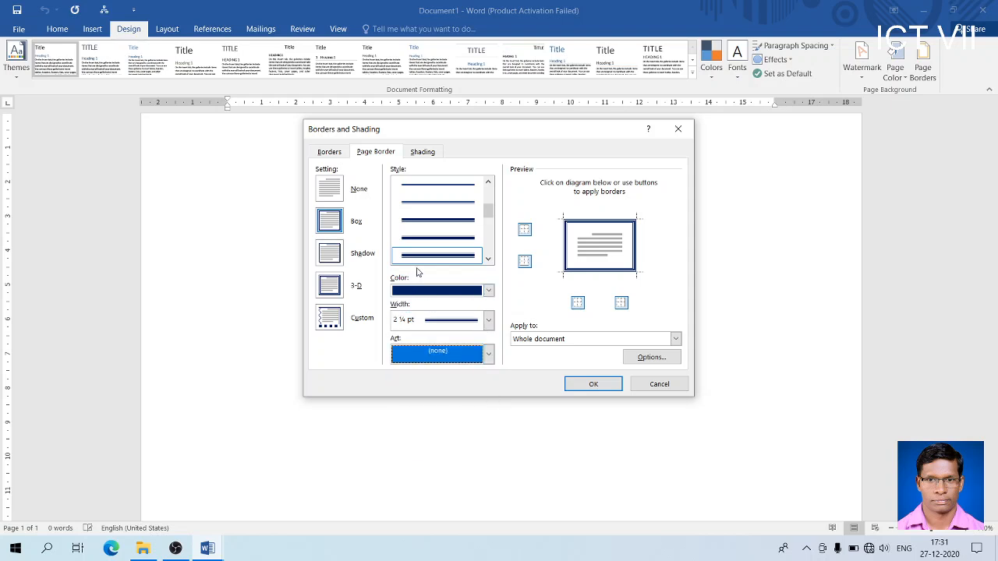
left_click(486, 355)
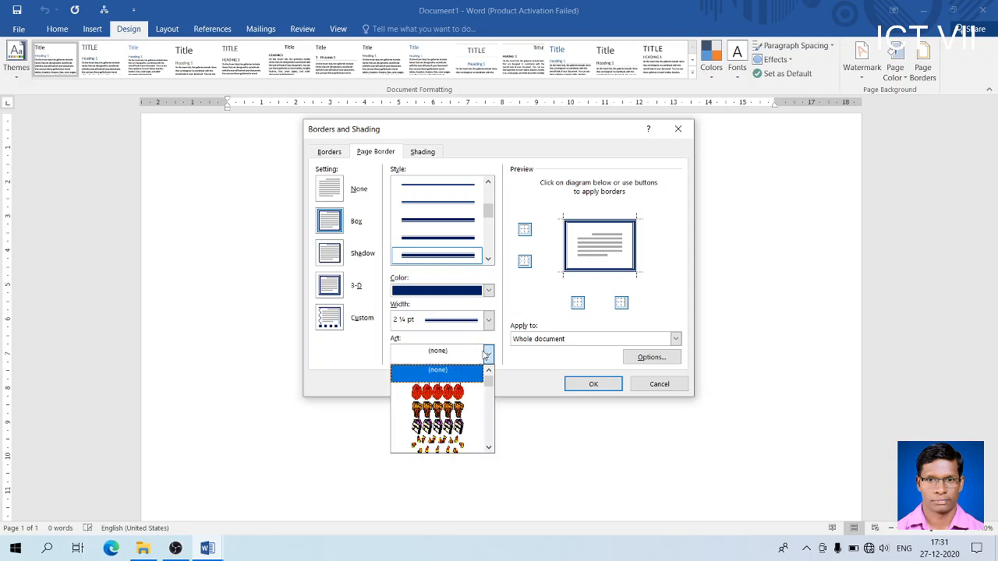
left_click(487, 356)
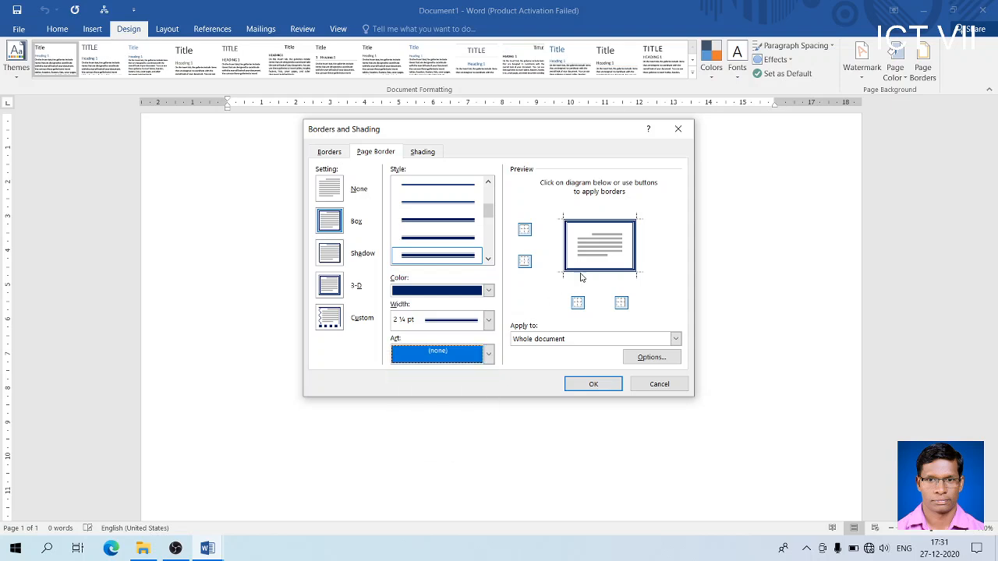
left_click(593, 384)
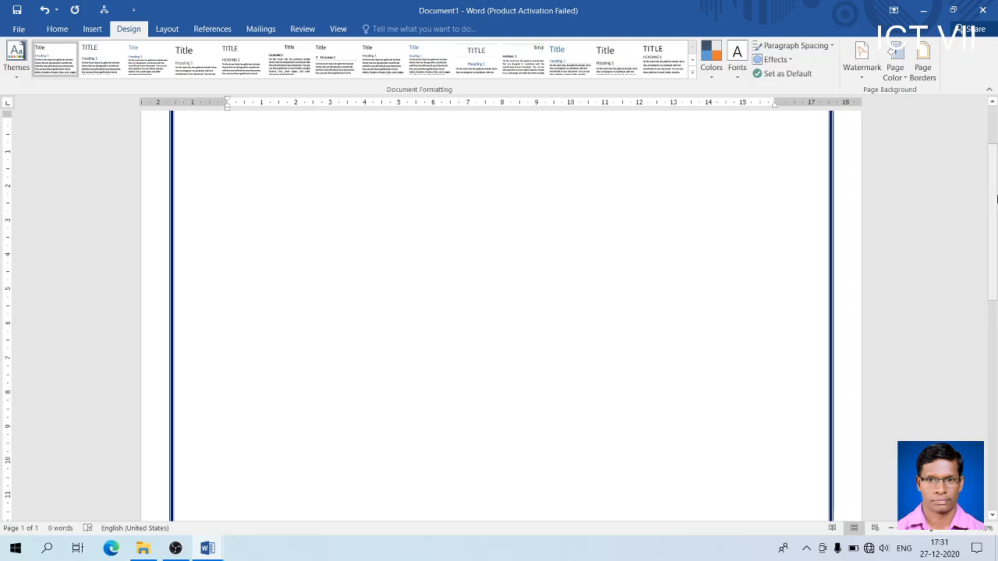
left_click_drag(991, 182, 987, 117)
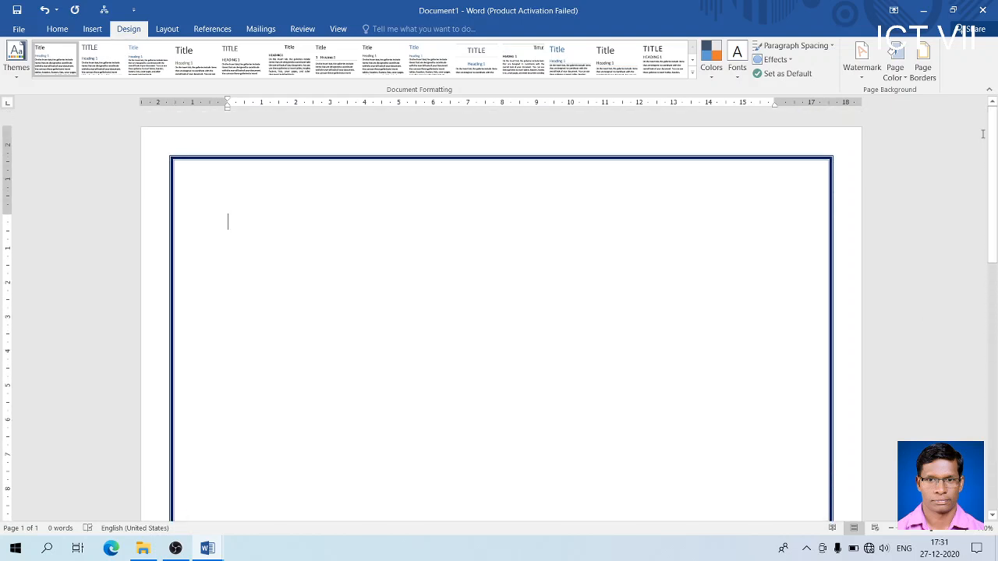
Step: Change the page border's colour to the standard green and apply it to the whole document
left_click(922, 72)
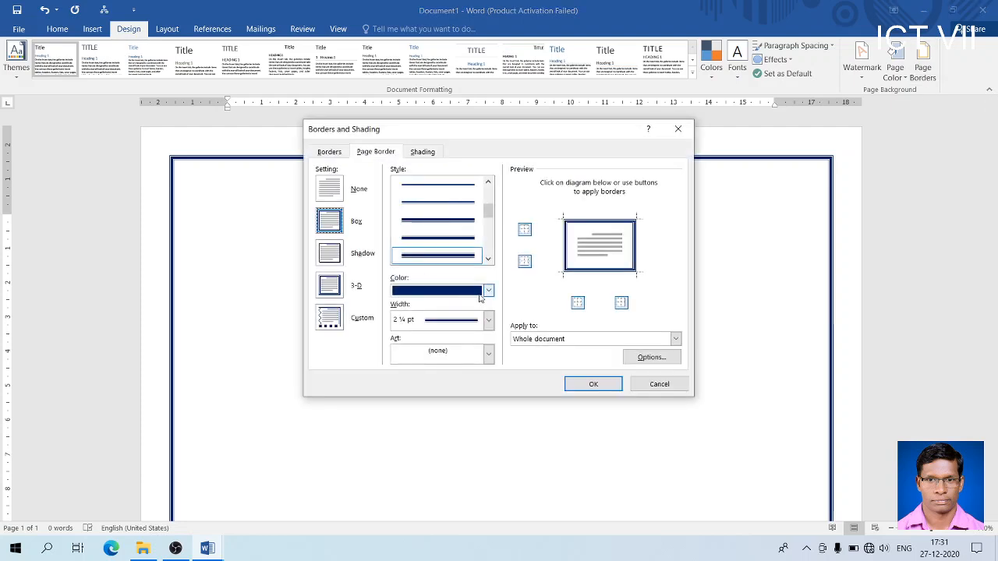
left_click(487, 291)
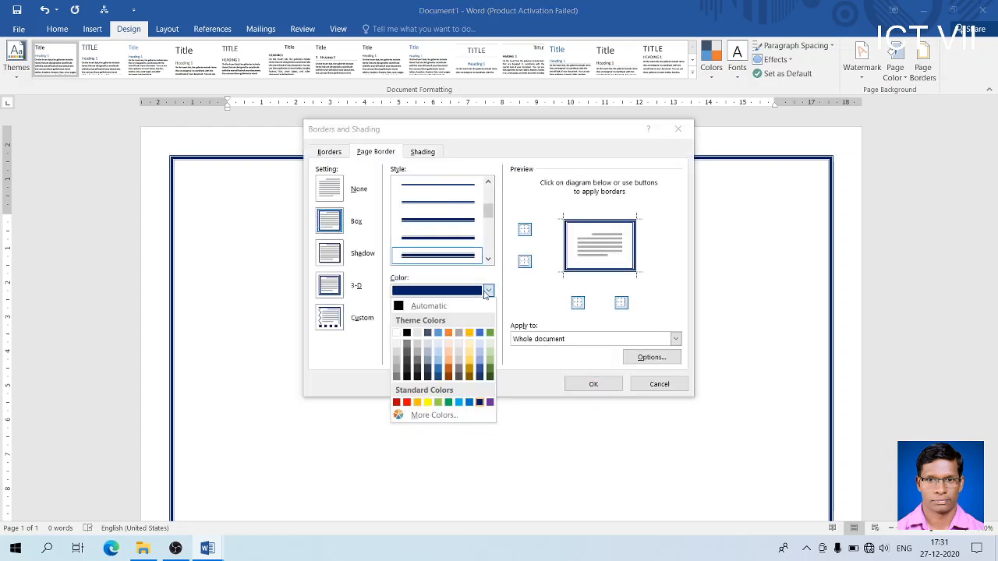
left_click(448, 402)
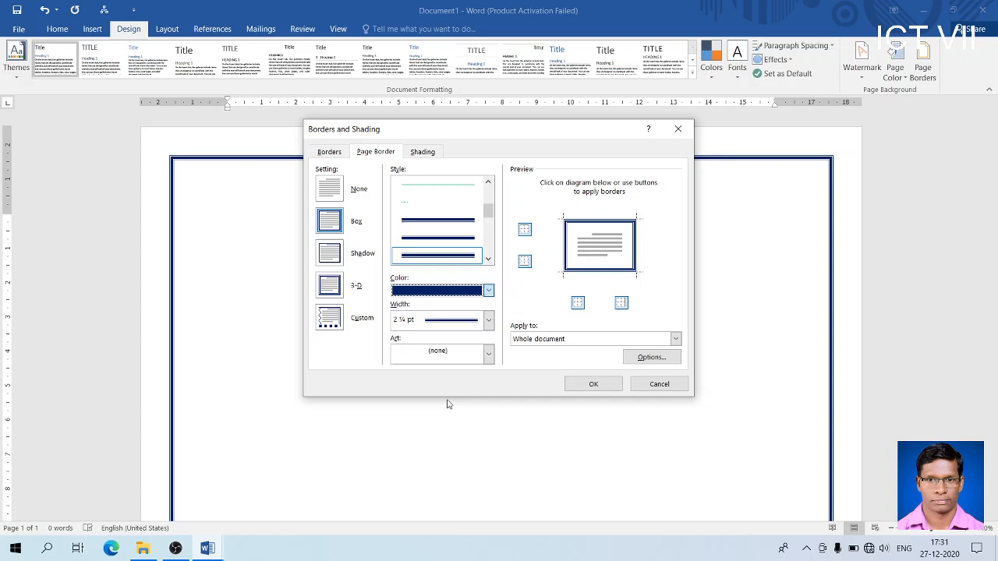
left_click(593, 385)
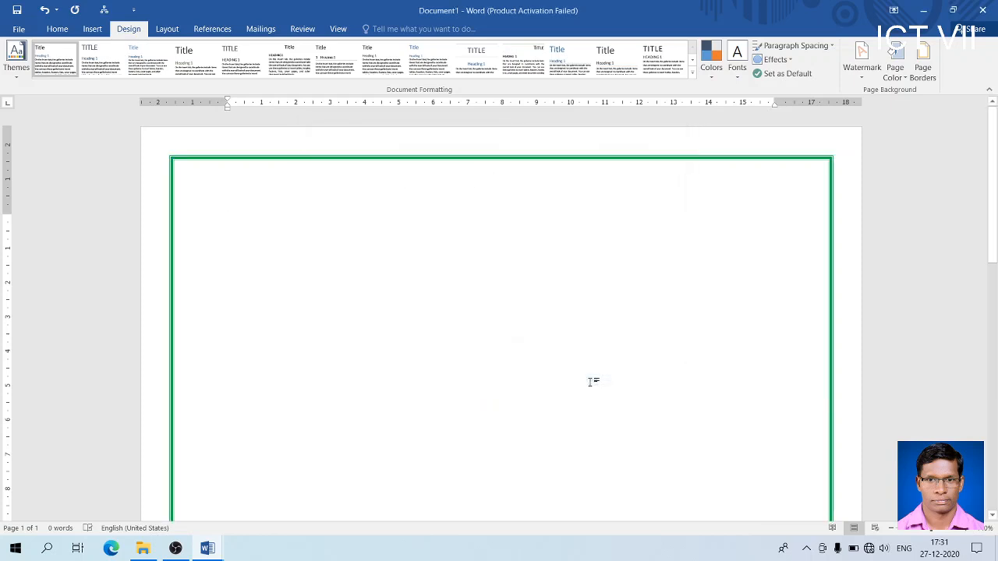
Step: Try a light green page colour from the extended standard colours on Document1 and undo it
left_click(896, 78)
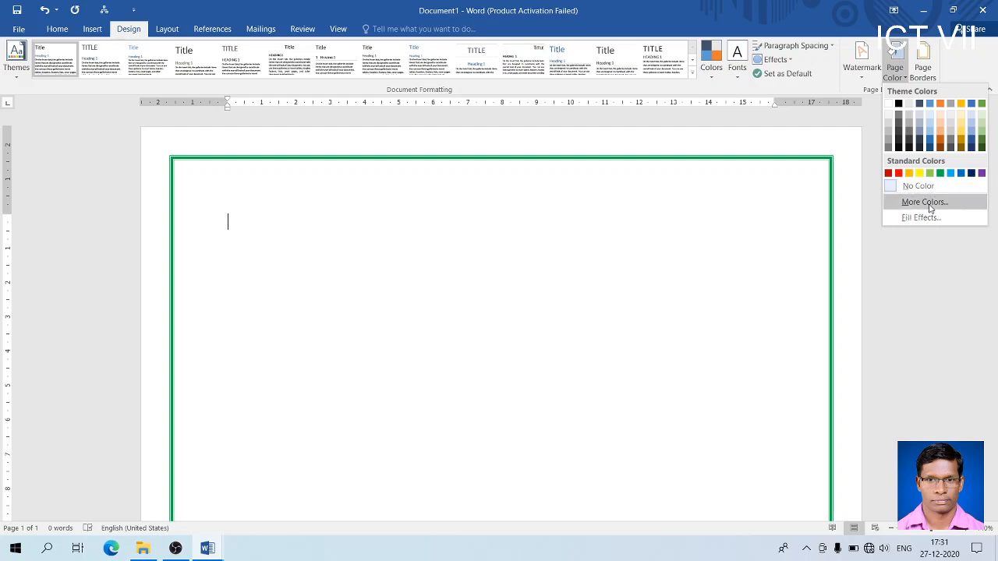
left_click(925, 202)
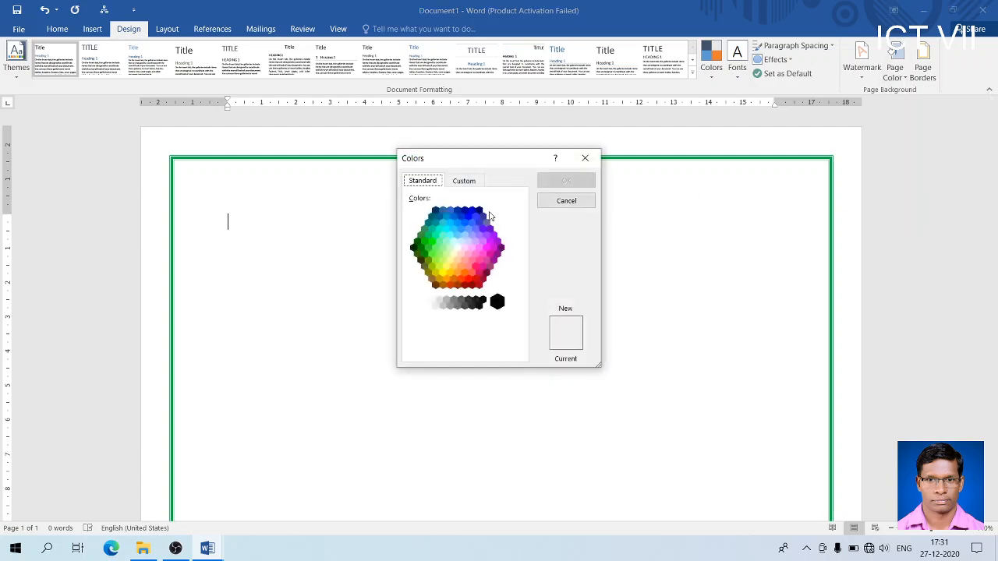
left_click(451, 241)
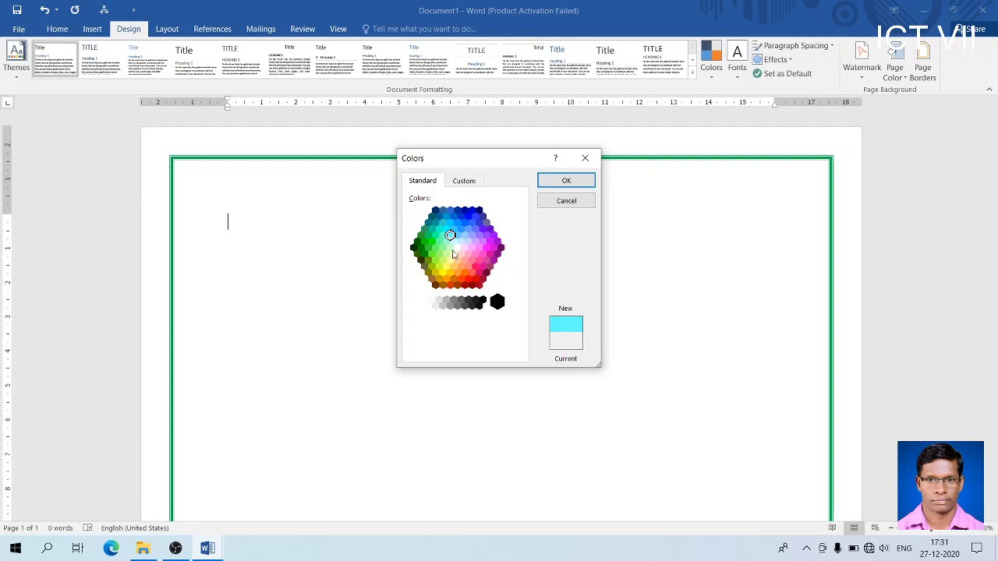
left_click(451, 248)
left_click(568, 183)
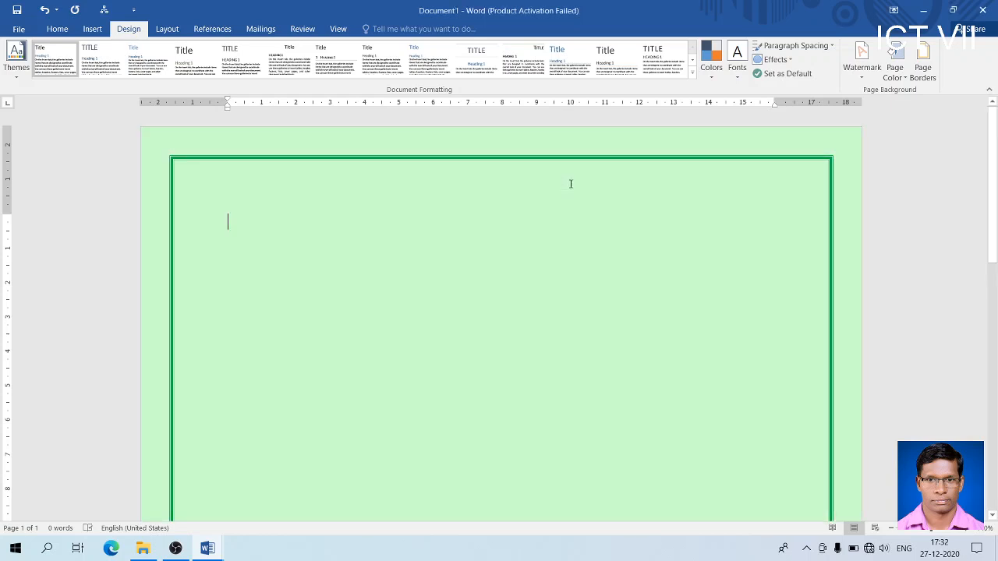
key("ctrl+z")
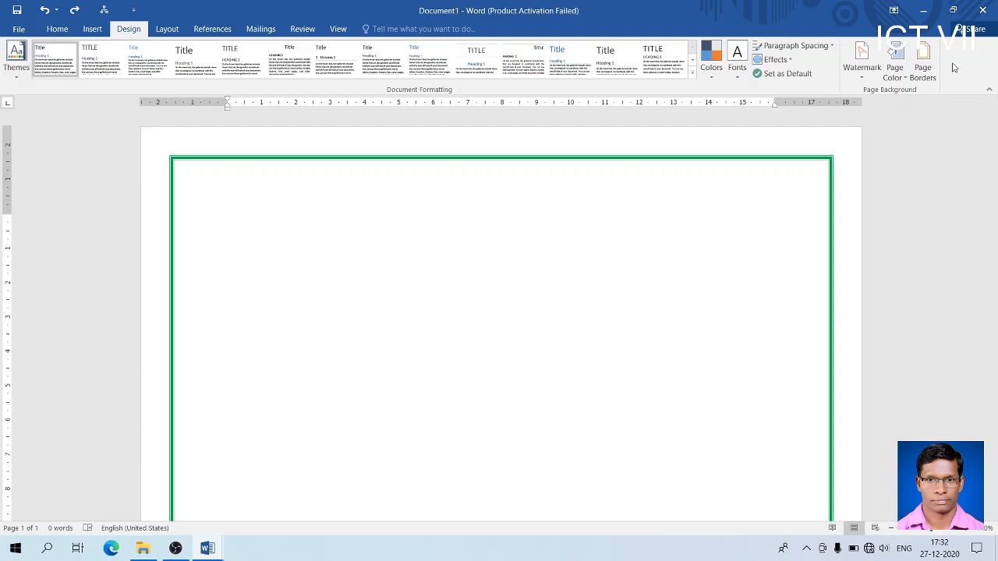
Step: Change the page border's colour to the standard red and apply it to the whole document
left_click(922, 63)
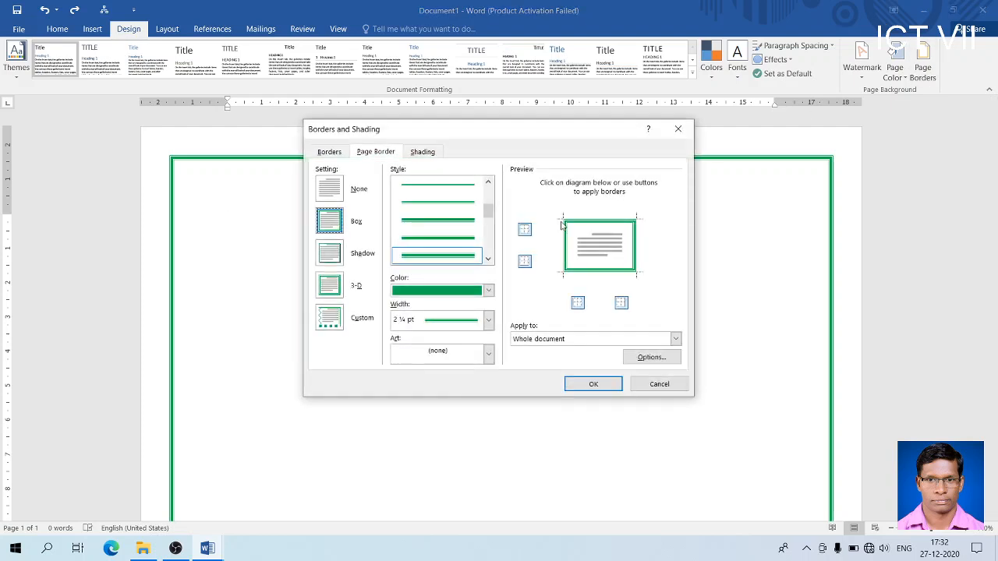
left_click(488, 290)
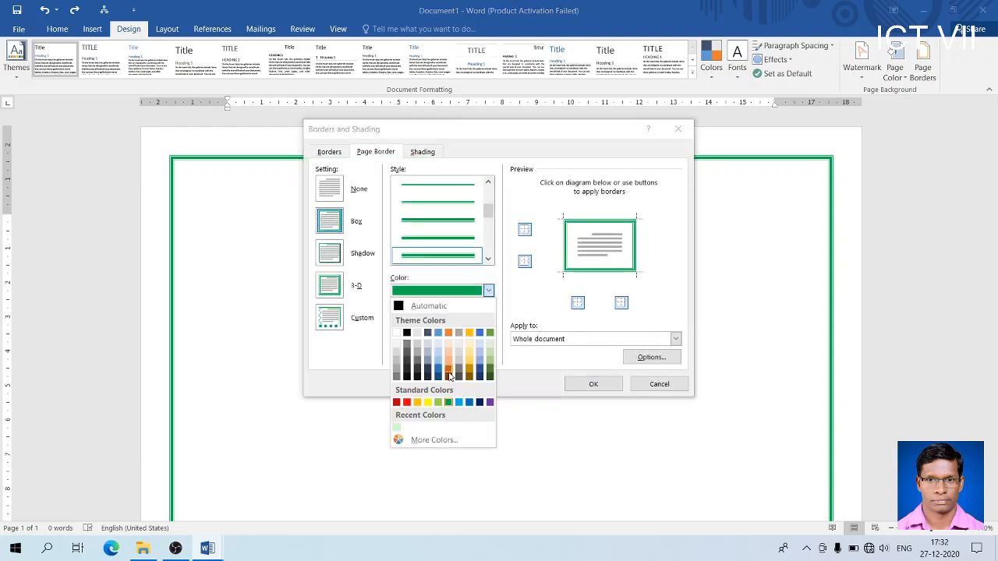
left_click(405, 402)
left_click(591, 383)
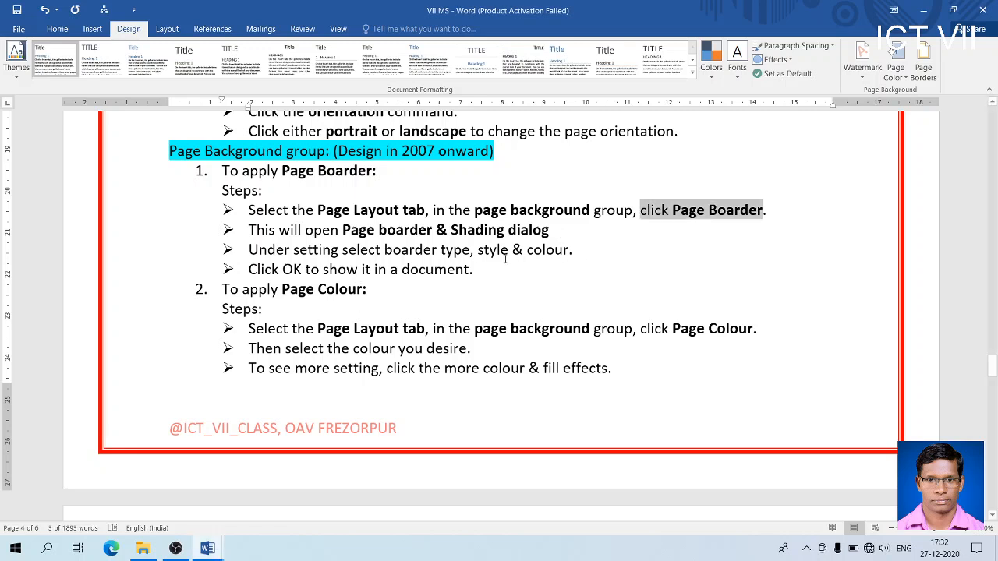
Step: Review the page border and page colour steps in the VII MS notes and look at the page colour choices
left_click_drag(384, 249, 238, 208)
left_click(483, 272)
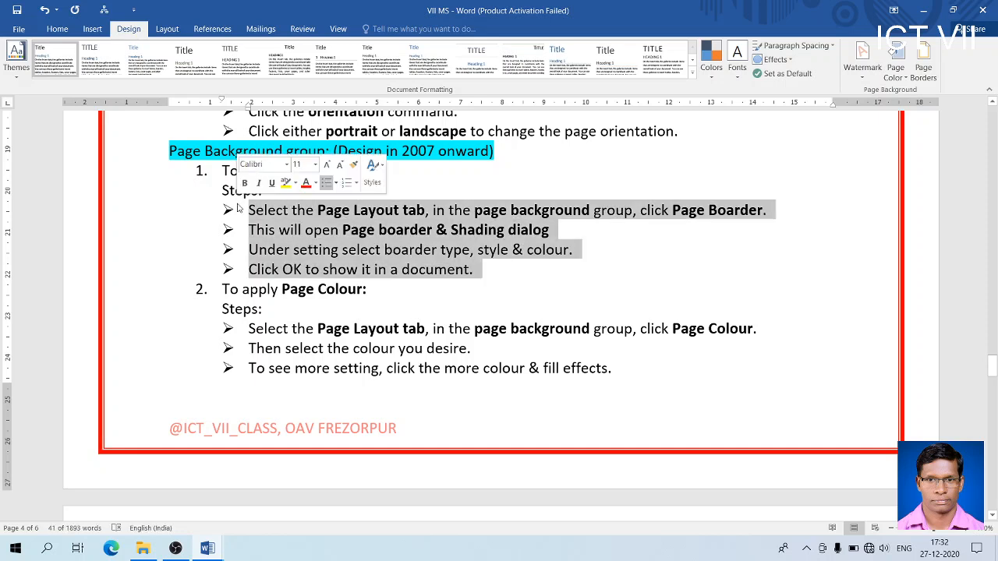
left_click(442, 315)
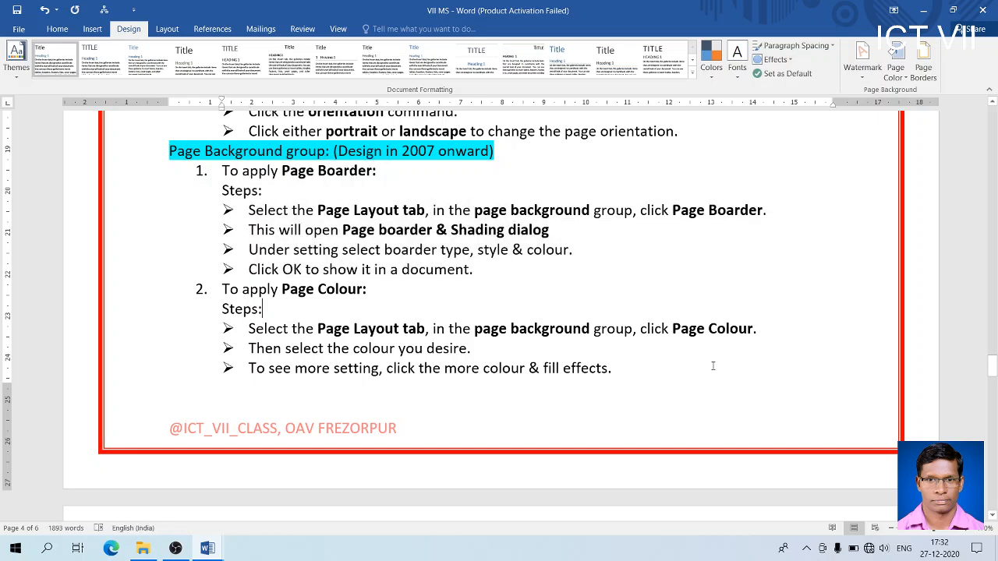
left_click_drag(995, 364, 996, 378)
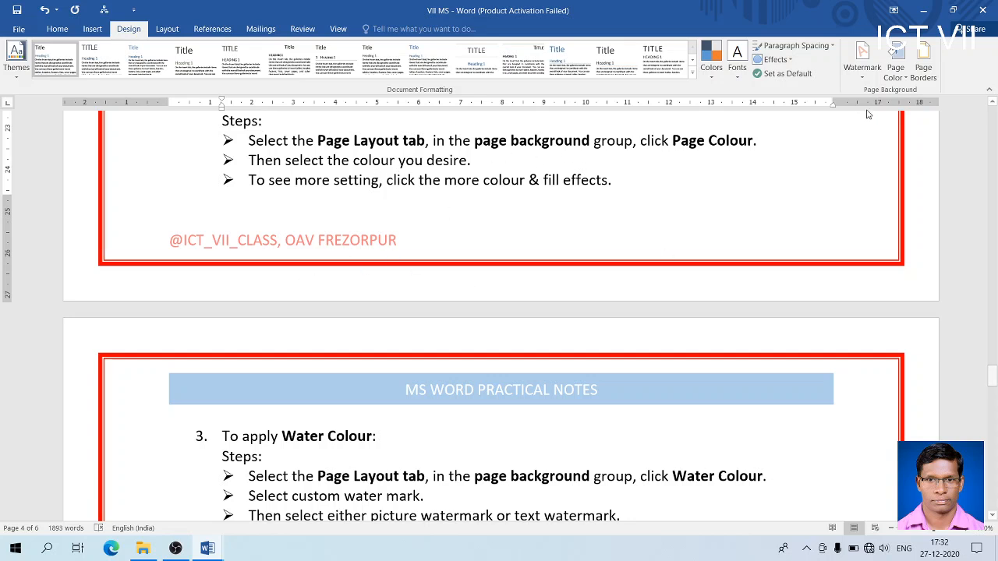
left_click(901, 81)
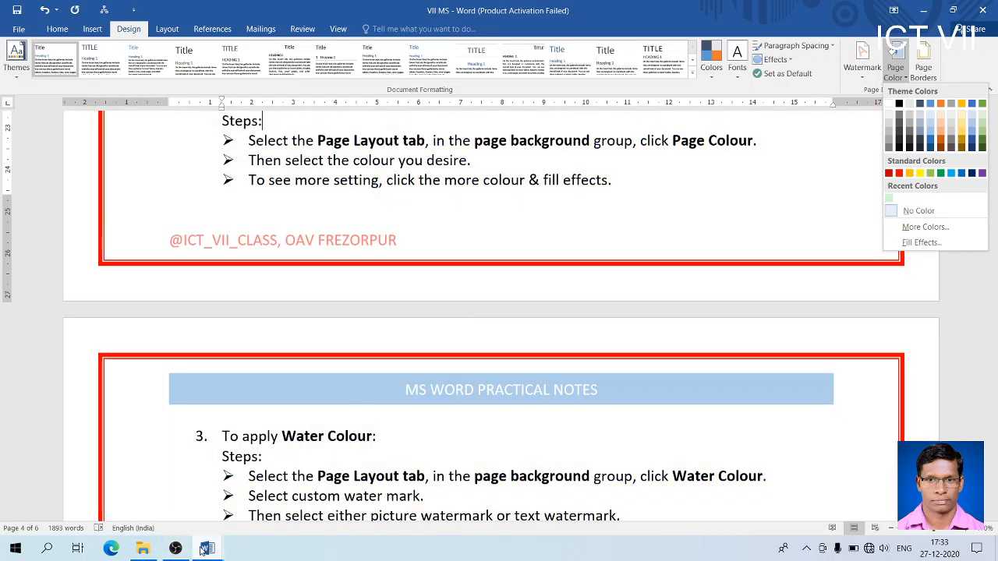
Step: Switch to Document1, try a green page colour from the extended standard colours, and remove it with No Color
left_click(204, 549)
left_click(280, 506)
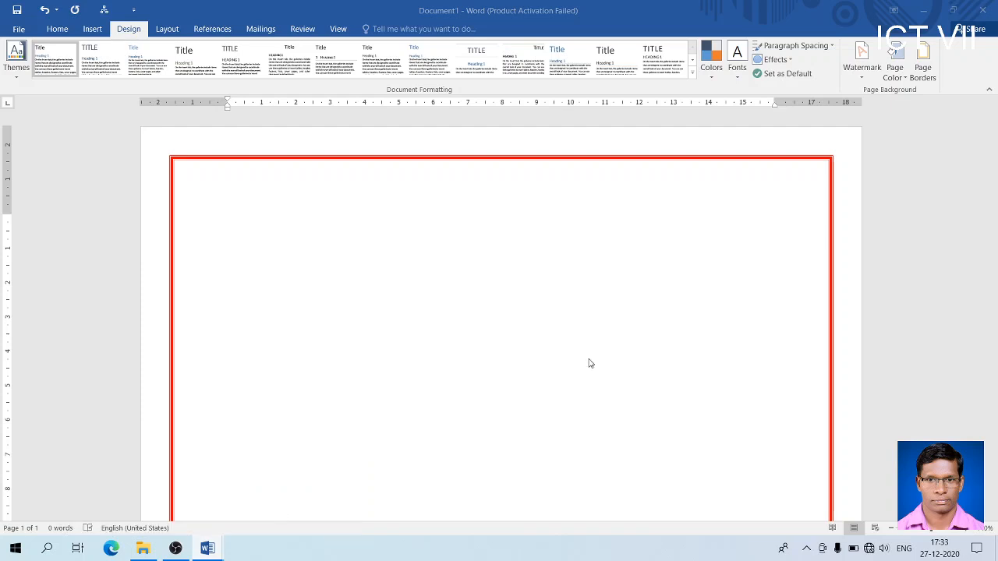
left_click(894, 66)
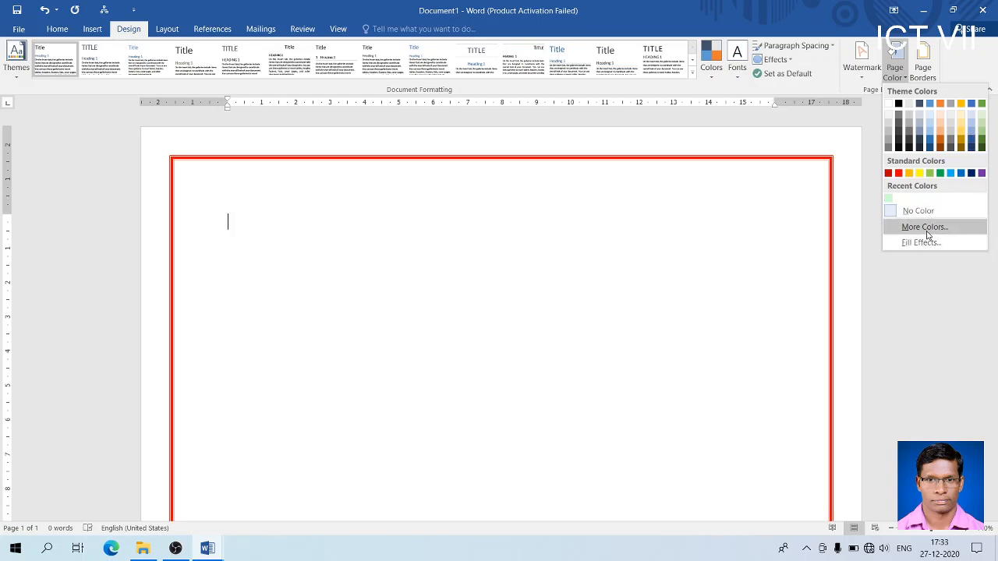
left_click(932, 227)
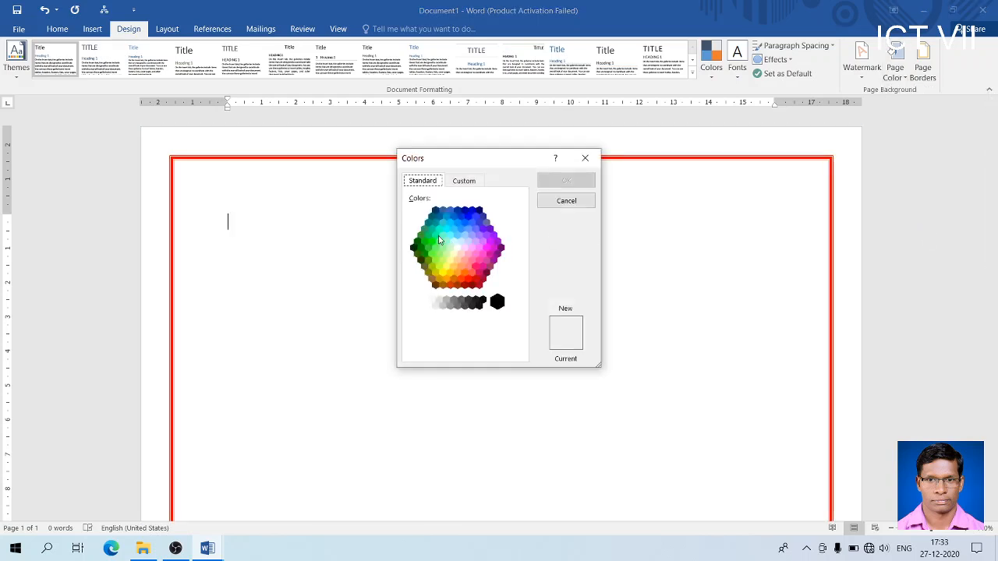
left_click(428, 235)
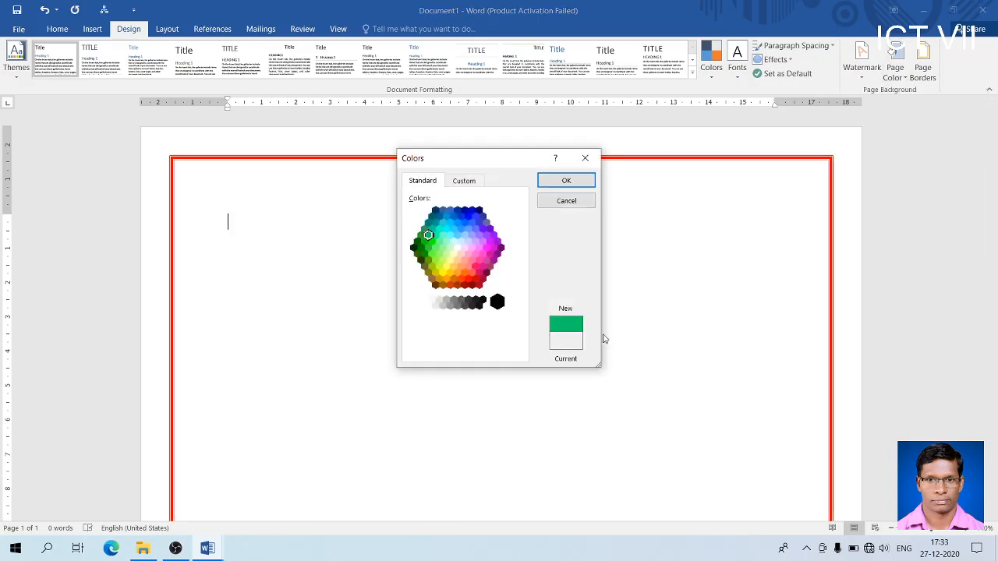
left_click(567, 181)
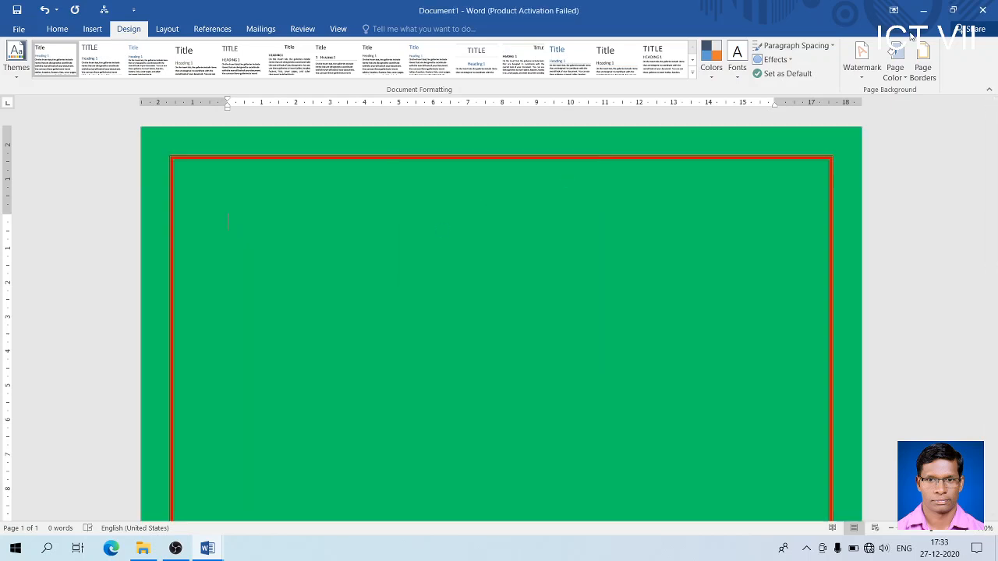
left_click(896, 74)
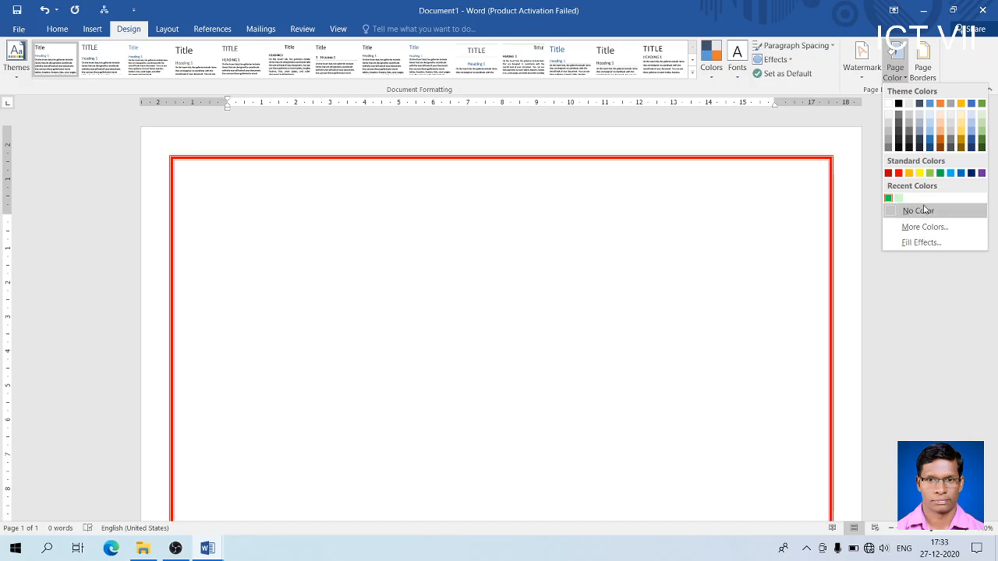
left_click(923, 210)
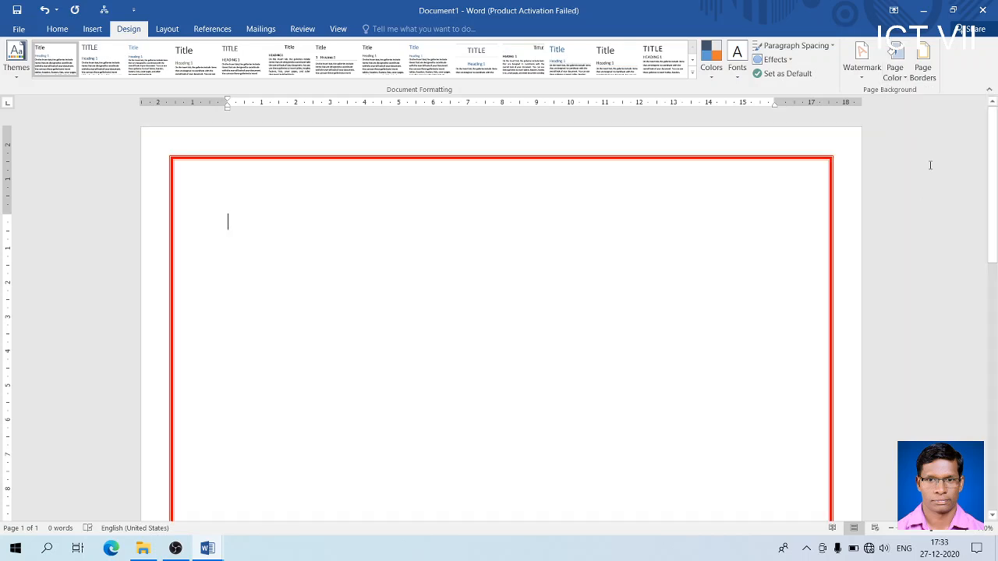
Step: Set up a two-colour gradient page fill with light gold as Color 1 and standard green as Color 2
left_click(906, 82)
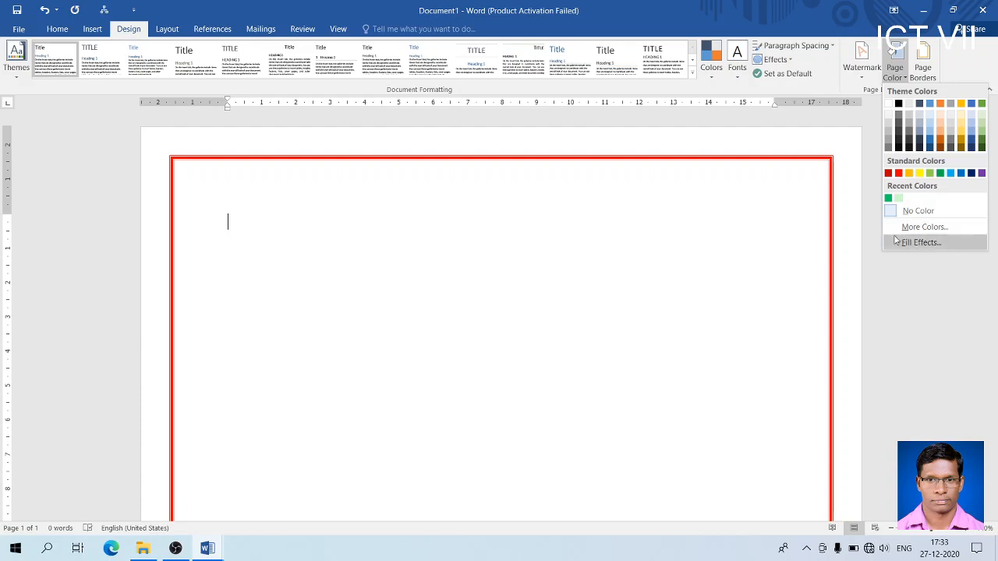
left_click(919, 243)
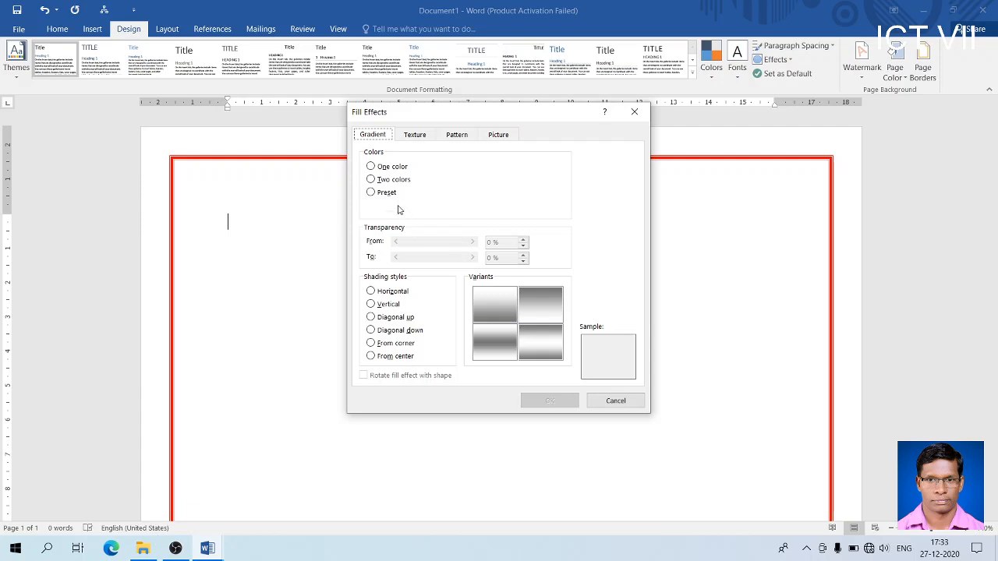
left_click(389, 180)
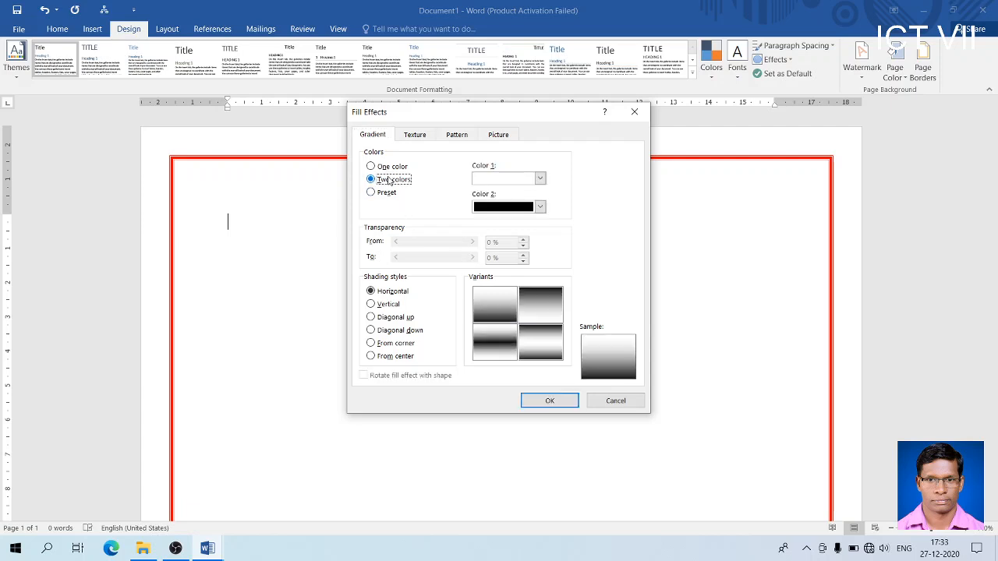
left_click(383, 168)
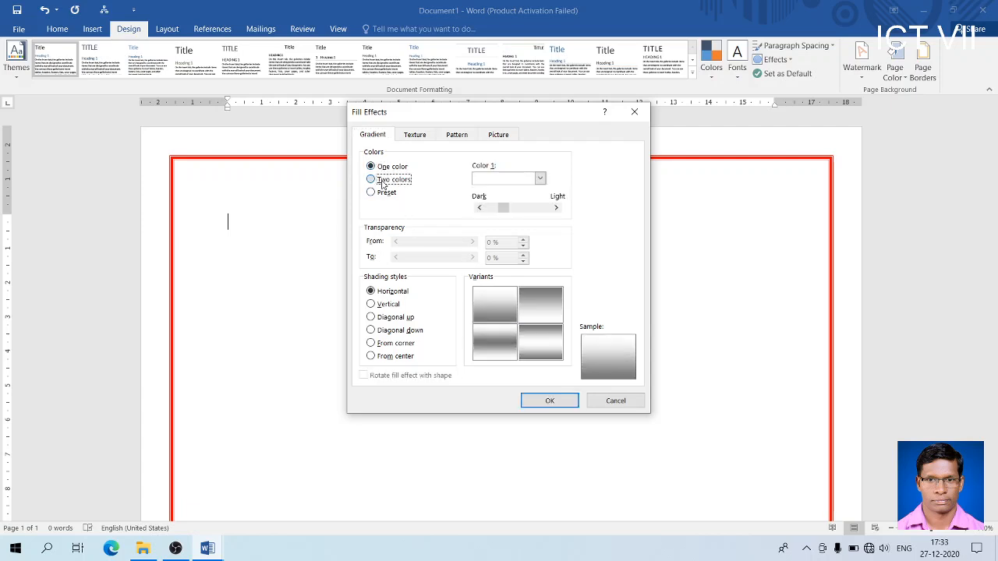
left_click(382, 181)
left_click(540, 178)
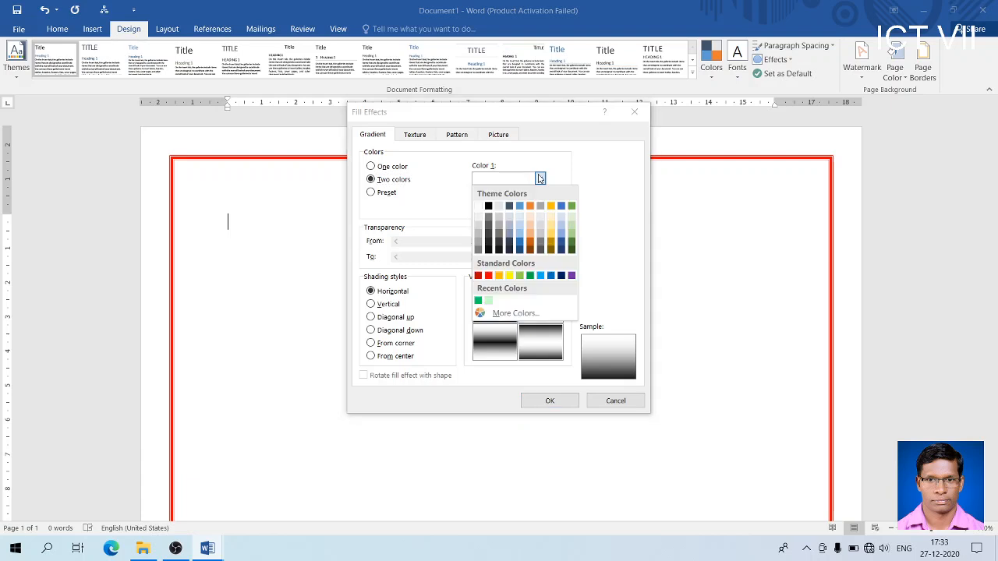
left_click(551, 222)
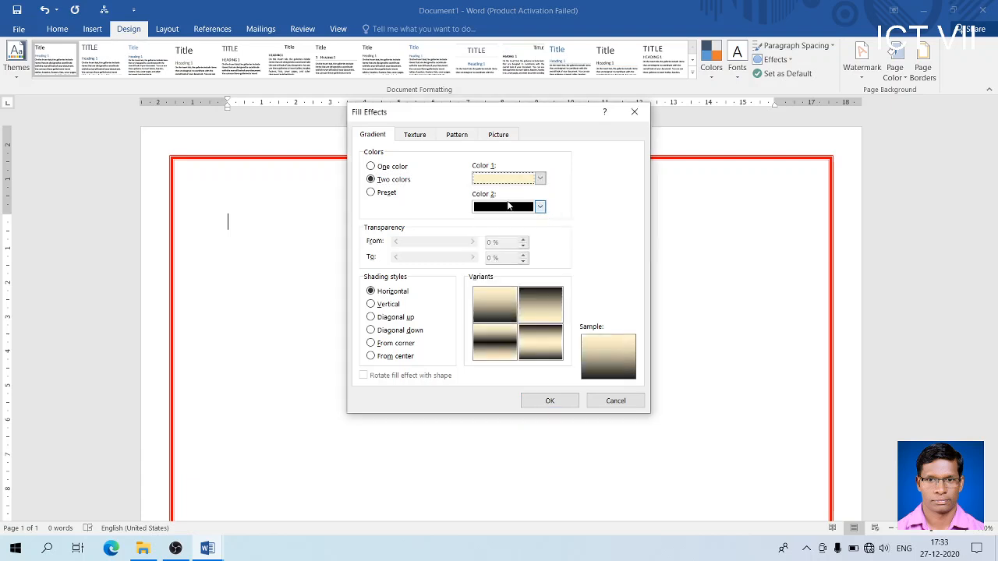
left_click(509, 206)
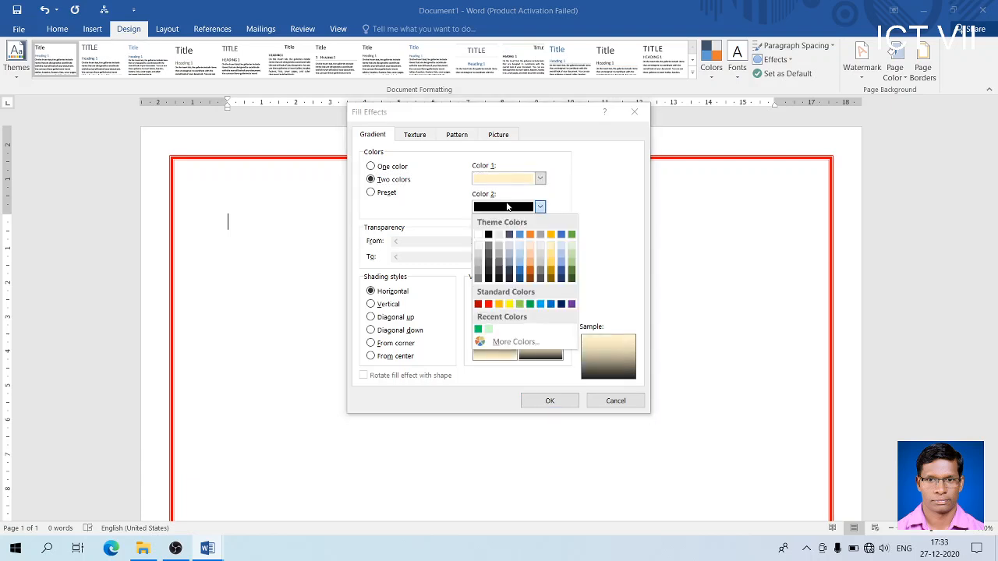
left_click(552, 262)
left_click(540, 207)
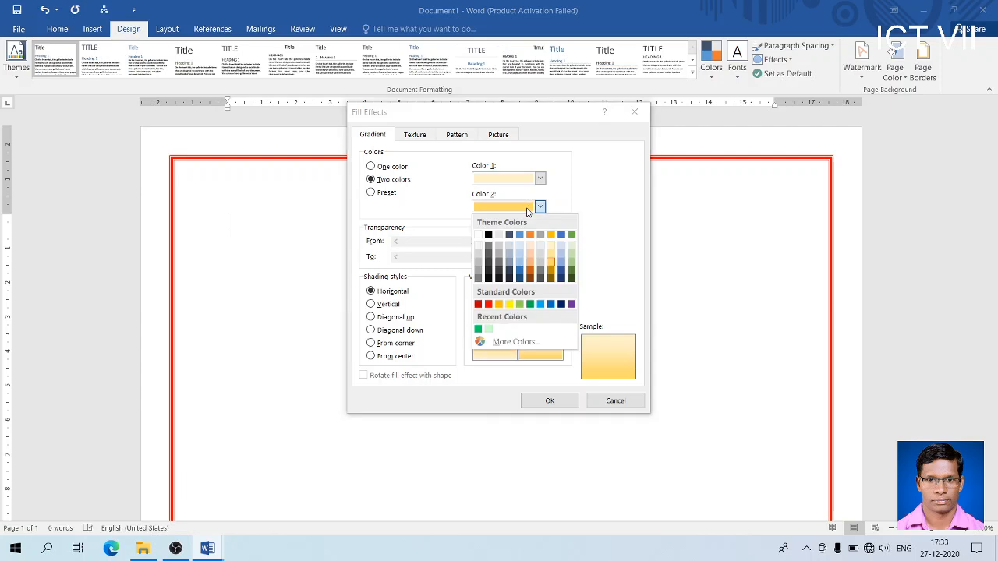
left_click(530, 304)
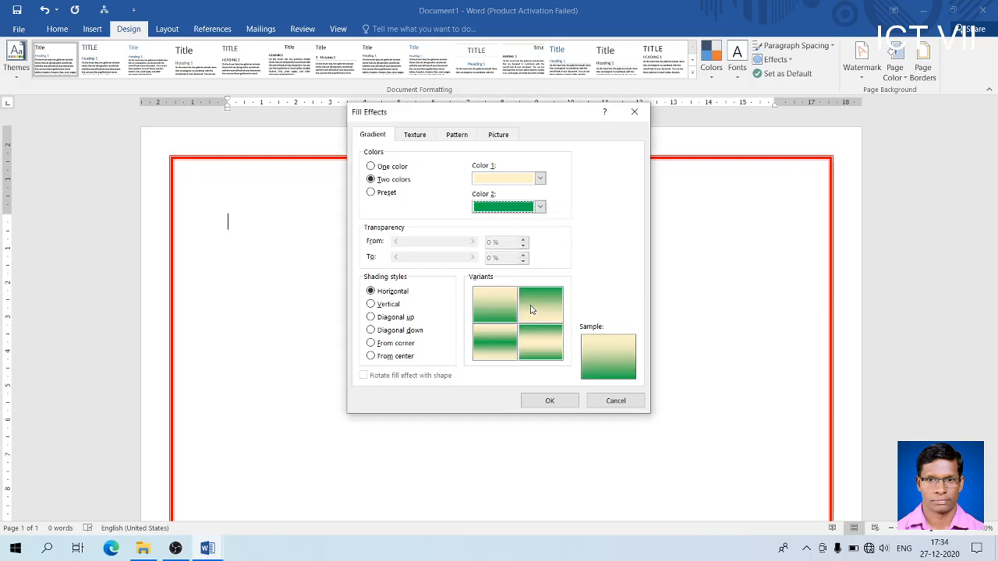
Step: Compare the diagonal shading styles, choose From corner, and apply the gradient to the page background
left_click(389, 317)
left_click(384, 331)
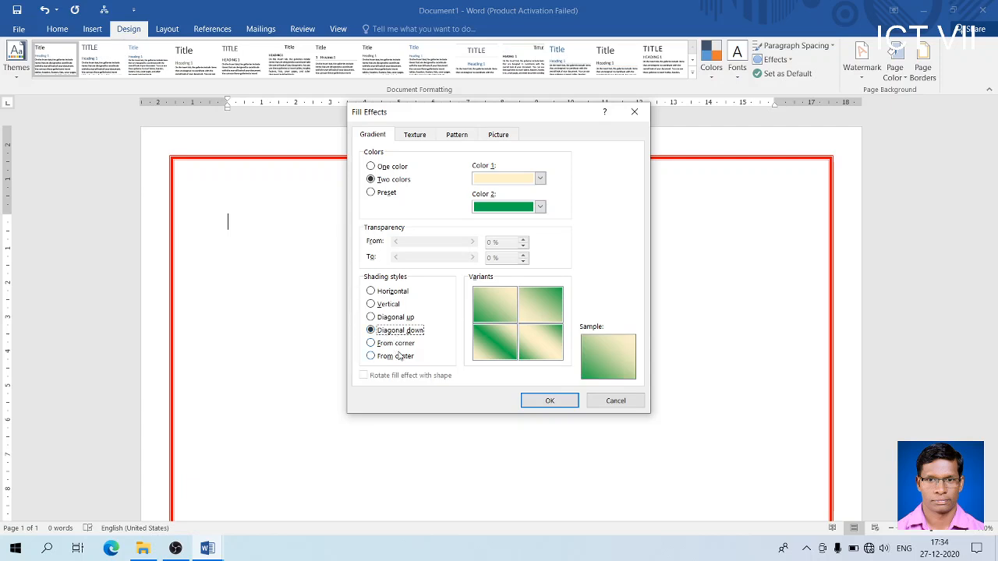
left_click(396, 344)
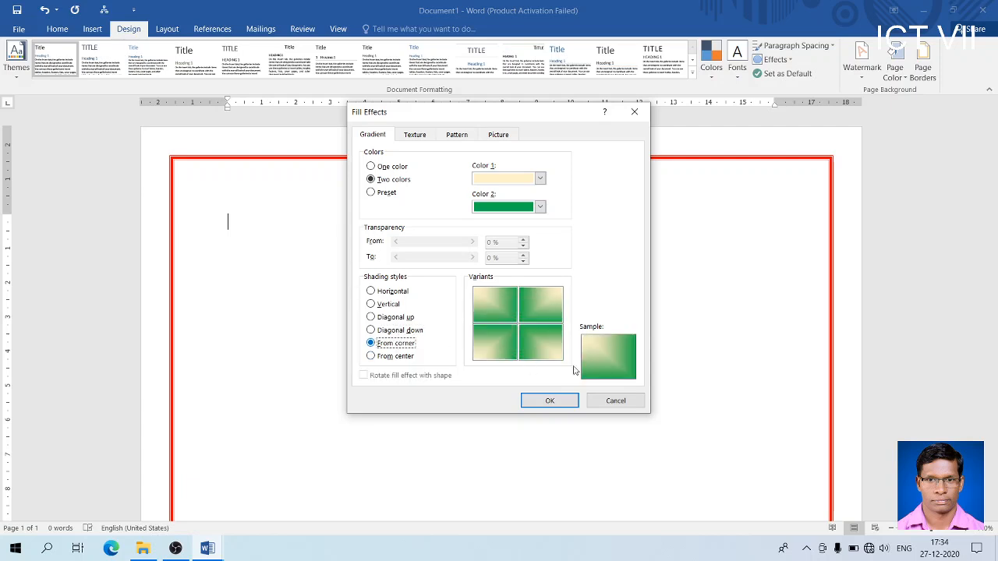
left_click(546, 400)
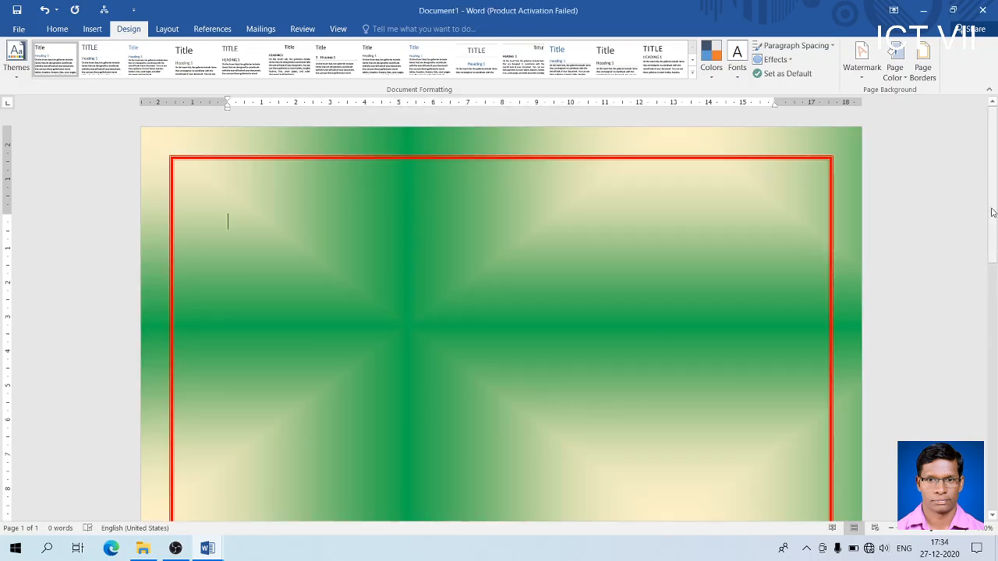
left_click_drag(990, 218, 983, 140)
Step: Change the page background gradient's shading style to From center and check it down the whole page
left_click(901, 81)
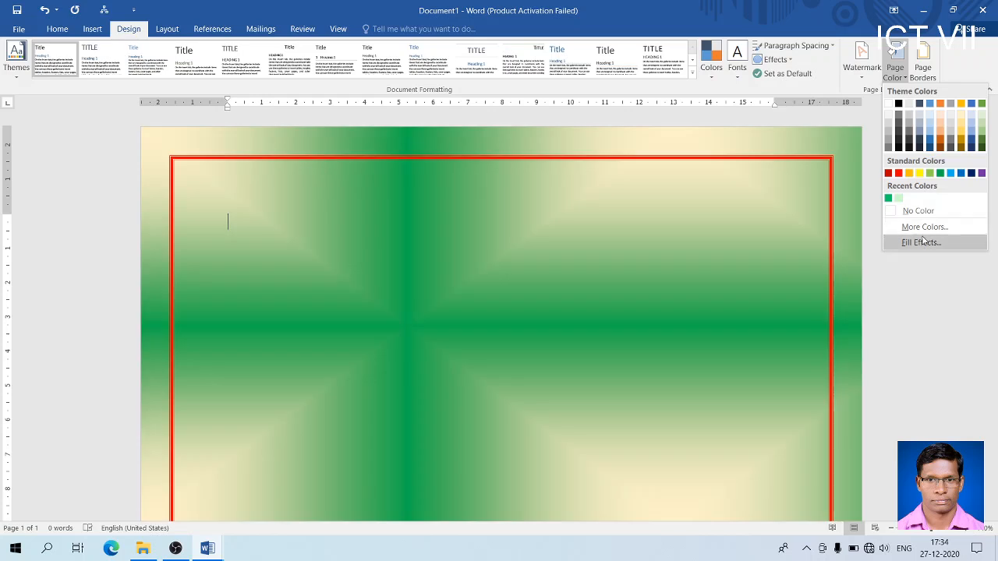
left_click(921, 243)
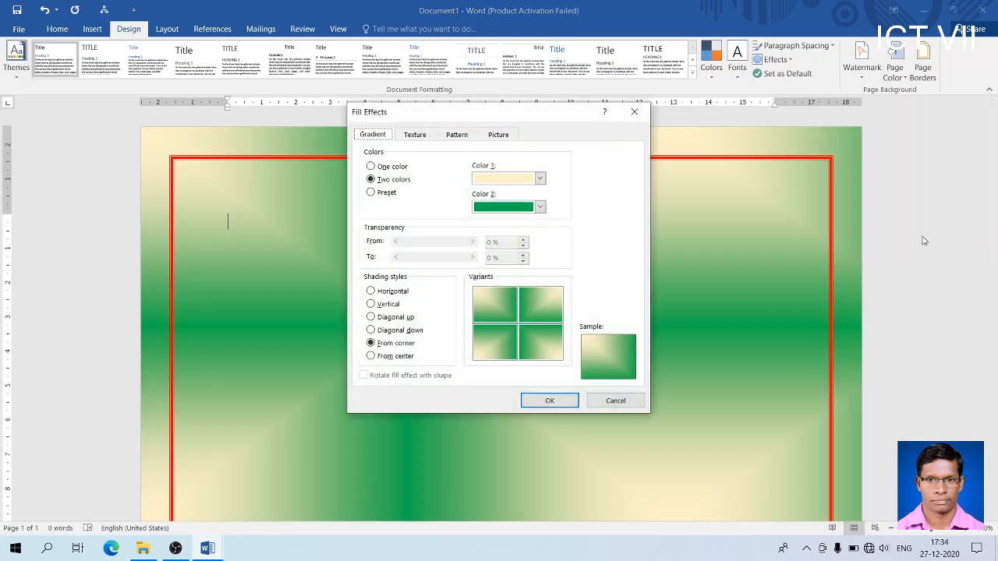
left_click(395, 356)
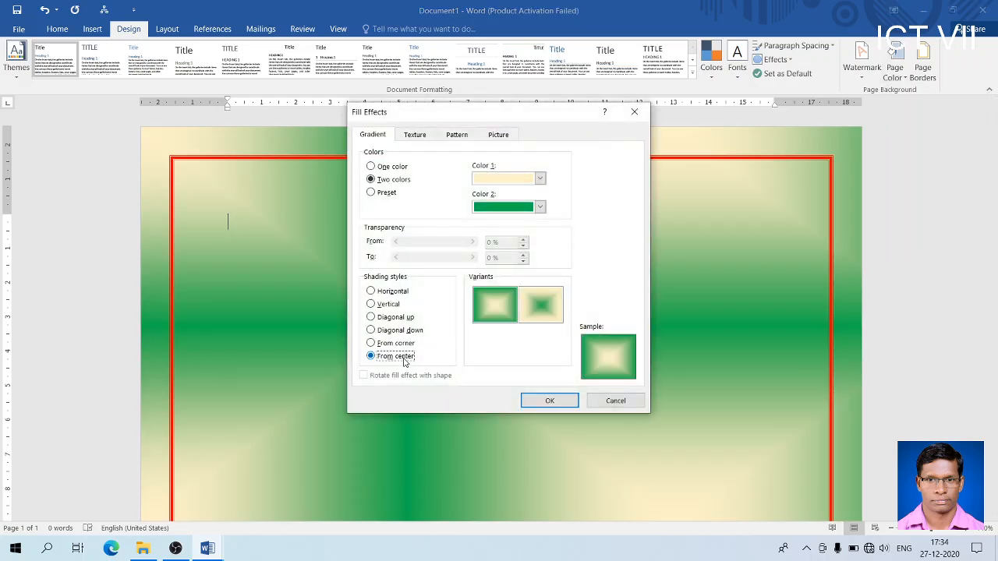
left_click(550, 400)
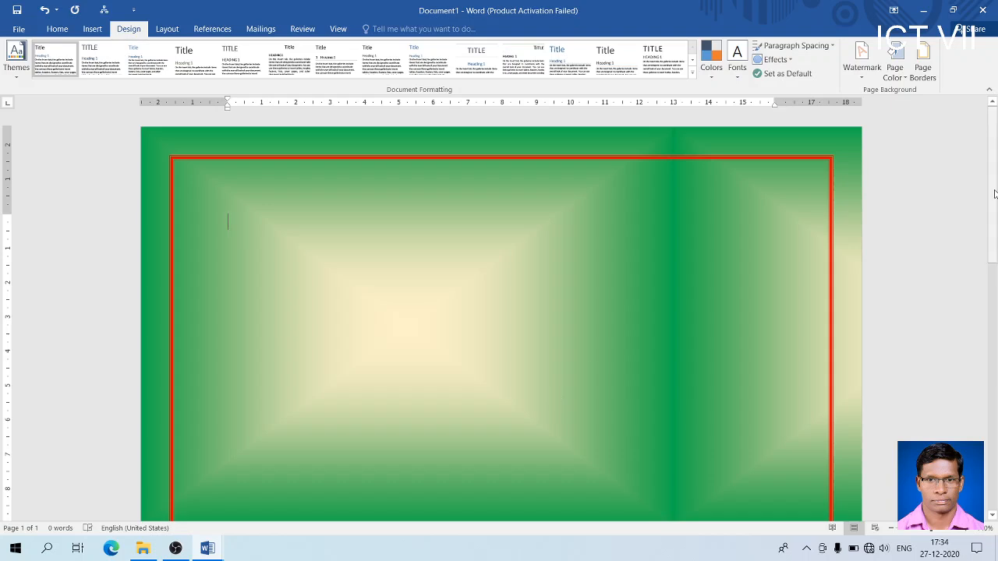
left_click_drag(993, 194, 995, 530)
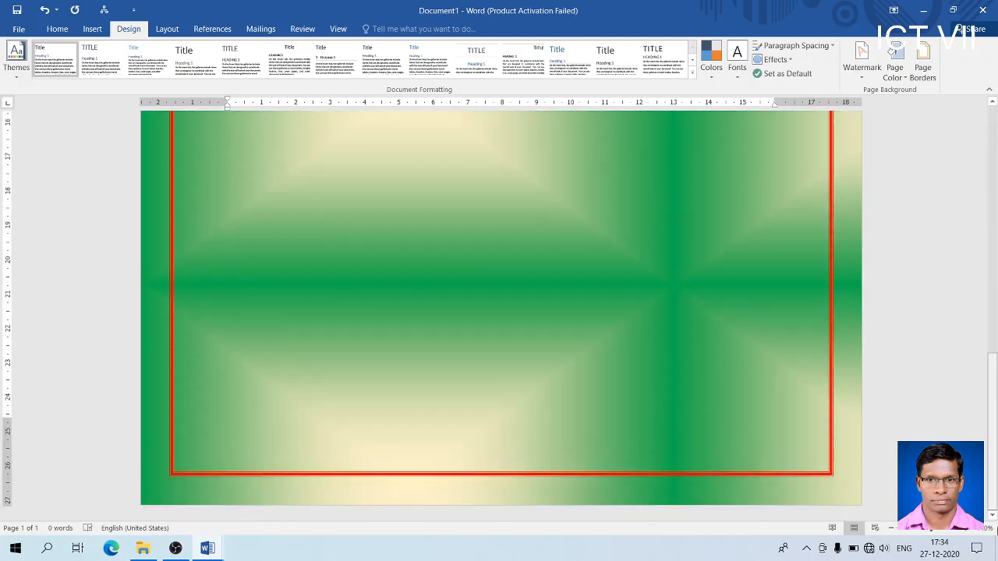
left_click_drag(993, 438, 994, 101)
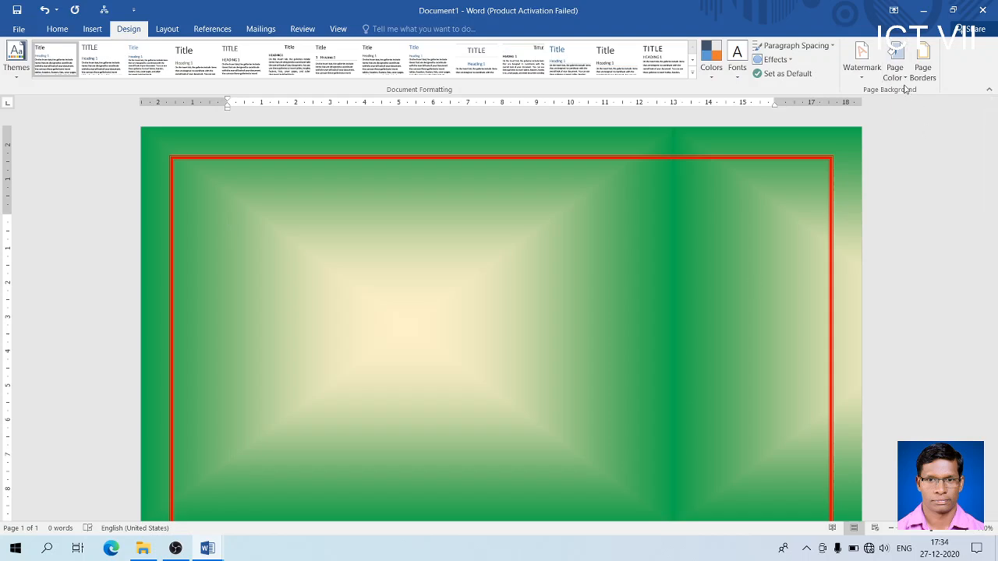
Step: Switch to the VII MS notes and read the watermark steps and the section on inserting tables
left_click(204, 550)
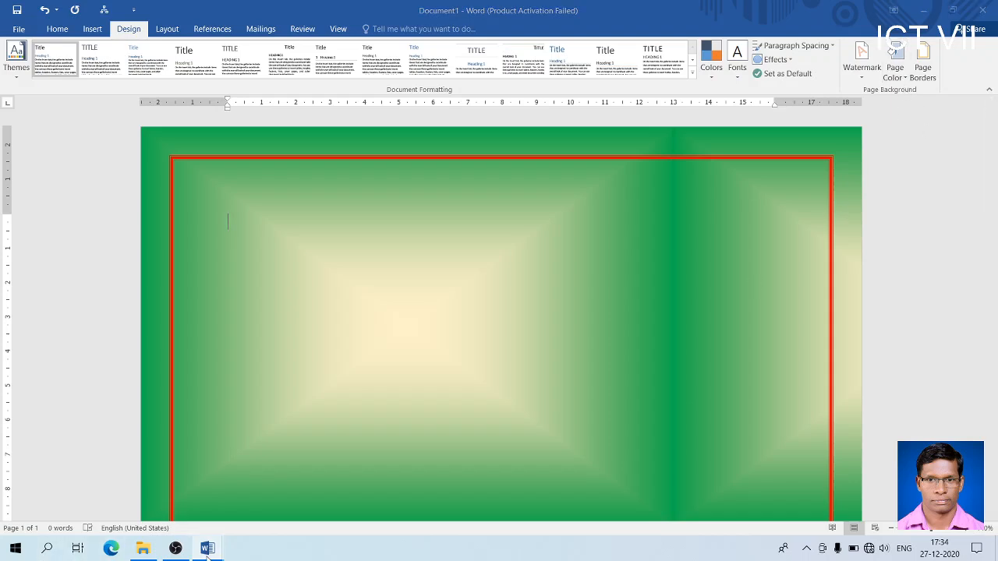
left_click(164, 509)
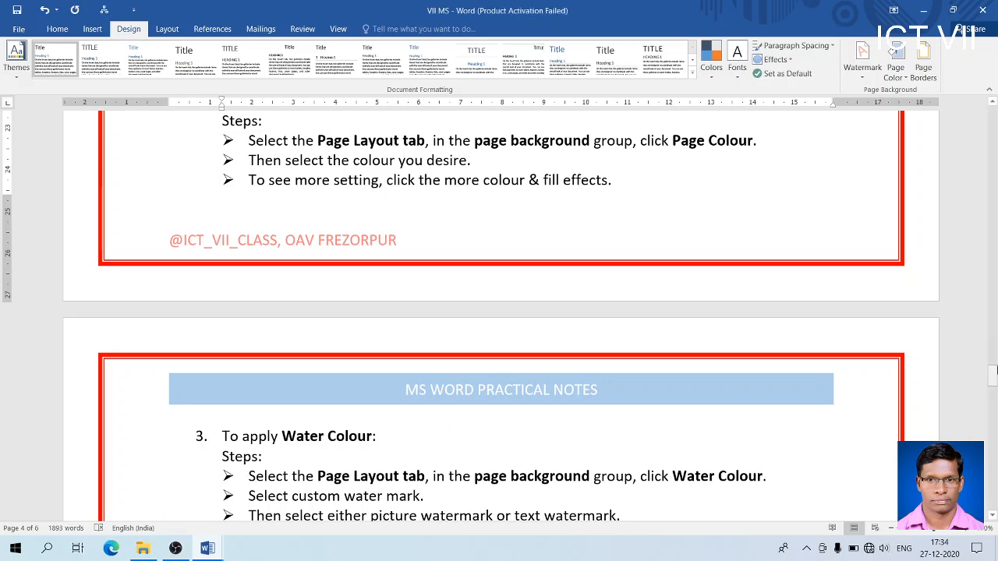
mouse_move(994, 375)
left_mouse_down()
mouse_move(994, 357)
mouse_move(989, 393)
left_mouse_up()
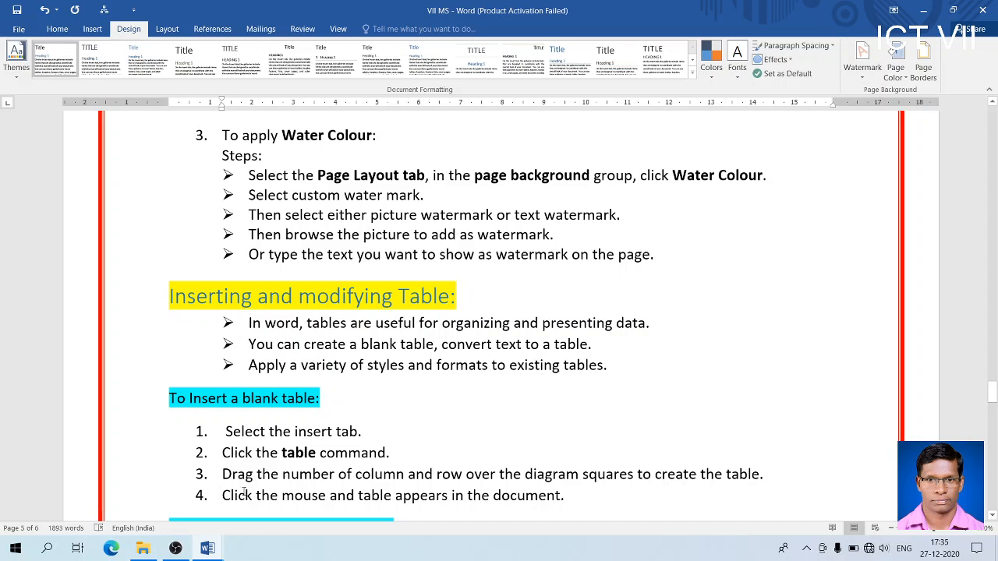
Step: Switch to Document1, add a custom diagonal text watermark with a person's full name in Calibri, and check it on the page
mouse_move(207, 548)
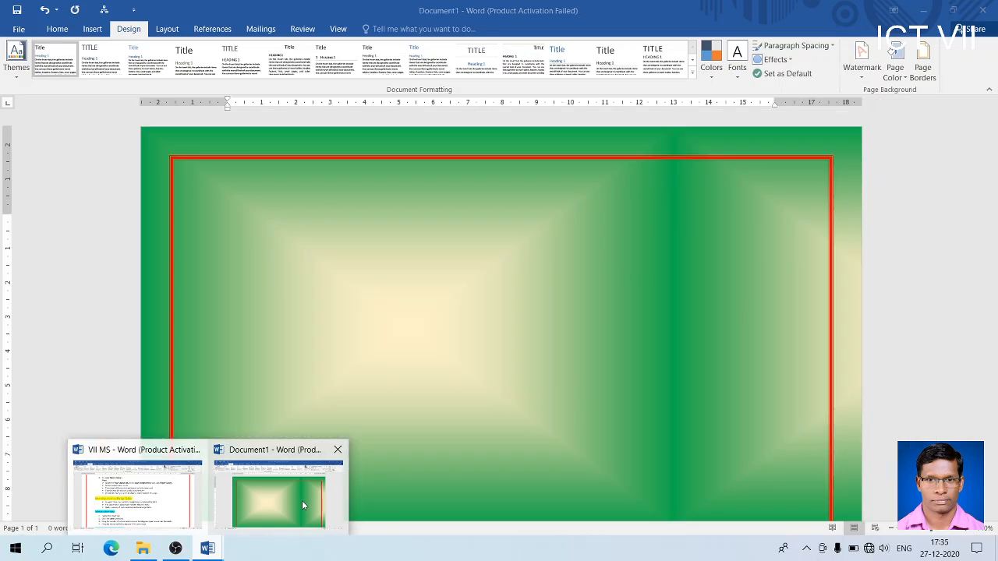
left_click(302, 500)
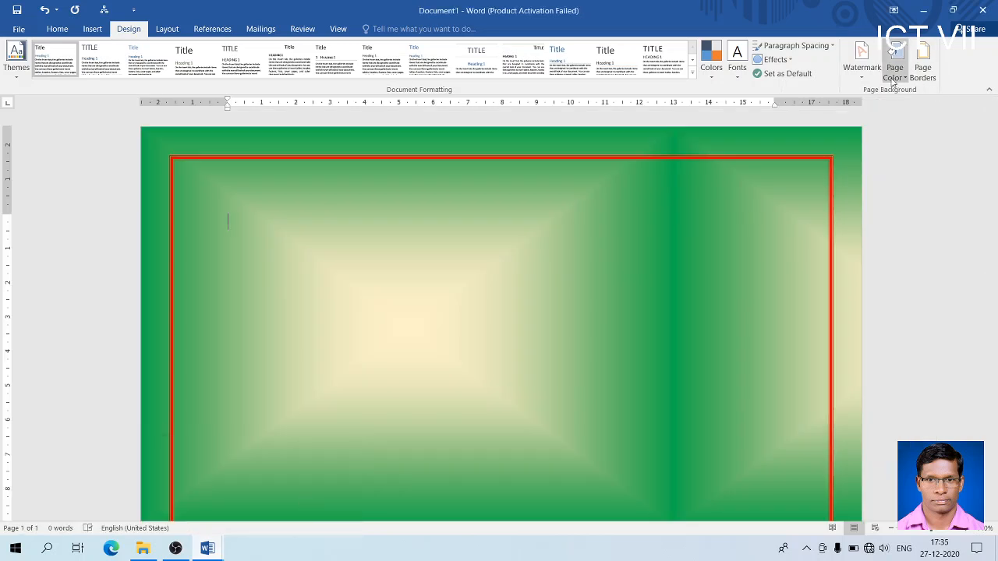
left_click(859, 72)
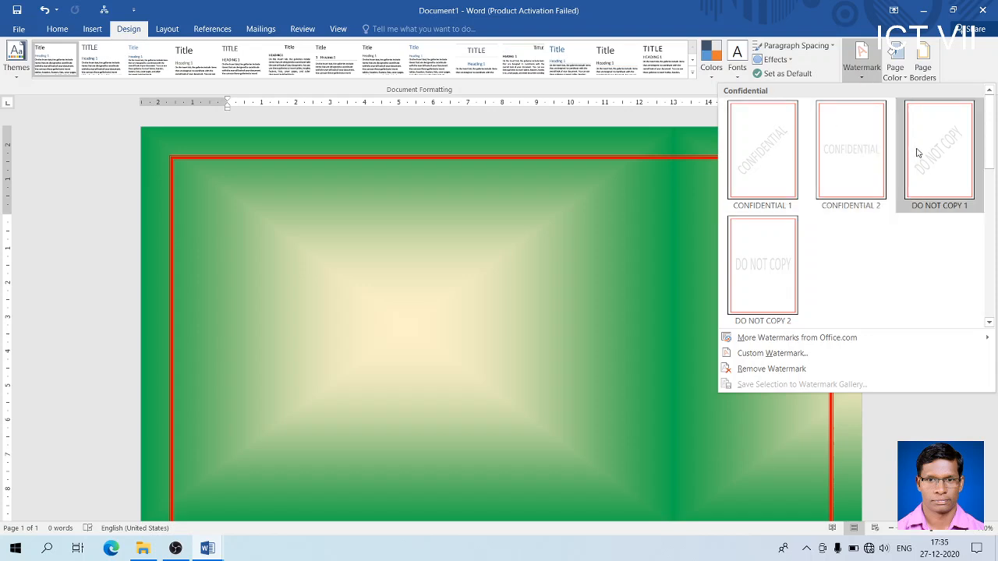
left_click(769, 354)
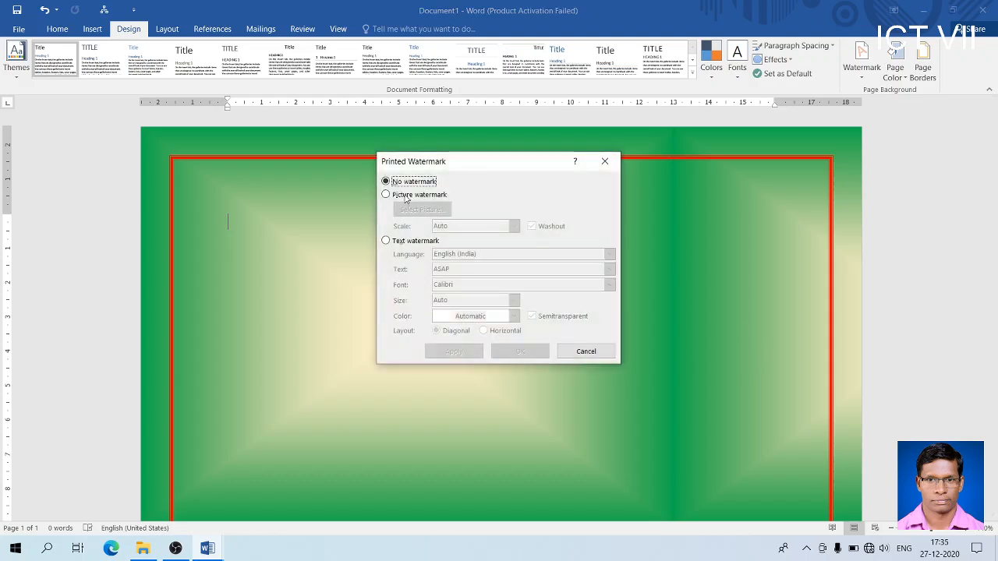
left_click(406, 240)
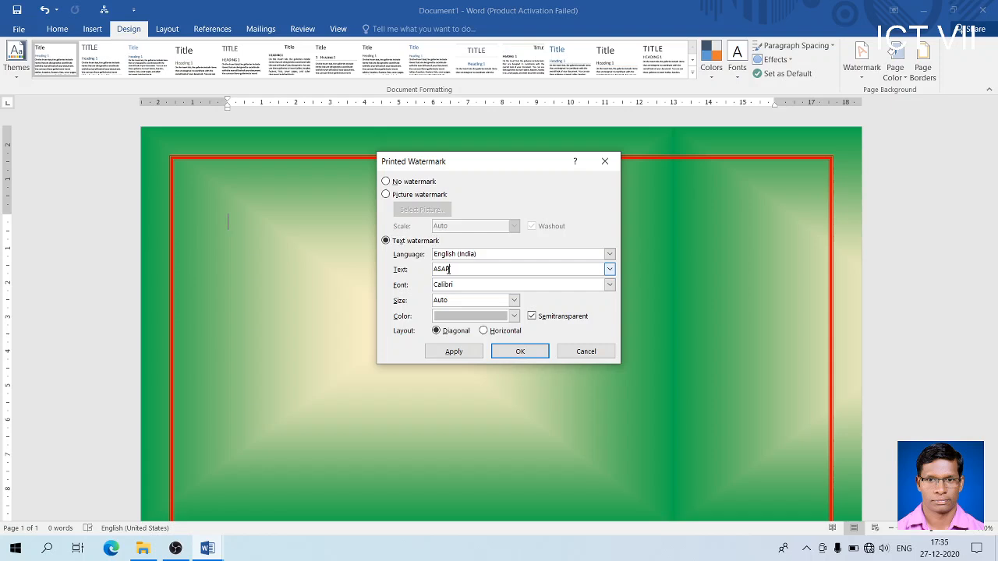
left_click_drag(452, 269, 420, 270)
type("RC")
left_click(519, 352)
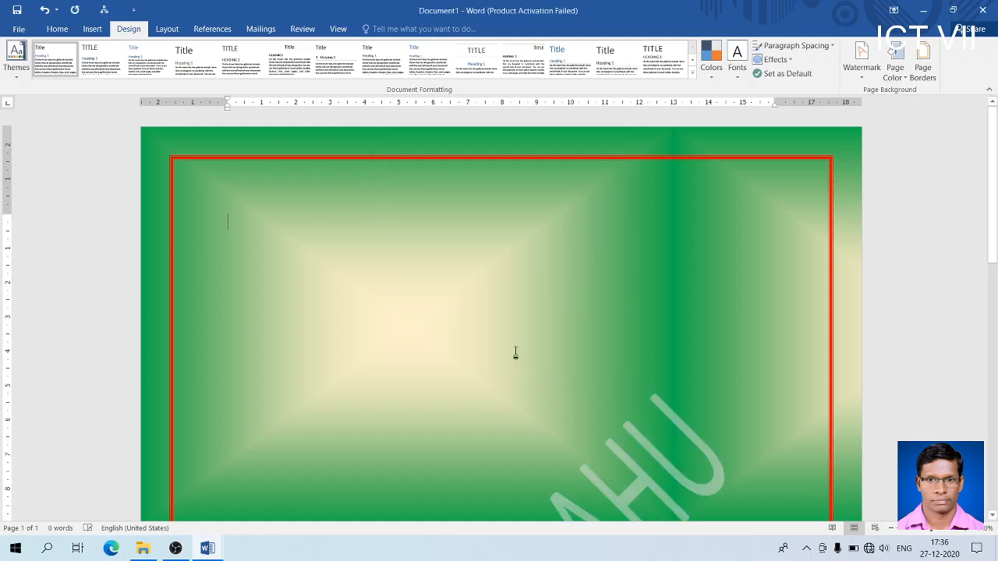
left_click_drag(996, 203, 995, 340)
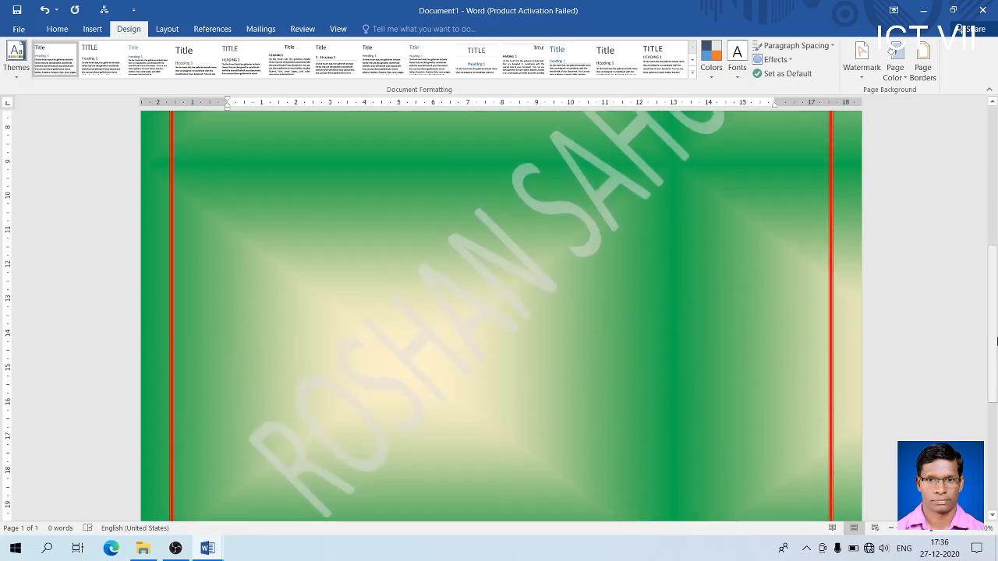
Step: Change the text watermark's color to standard dark blue, apply it and check it on the page
left_click(861, 75)
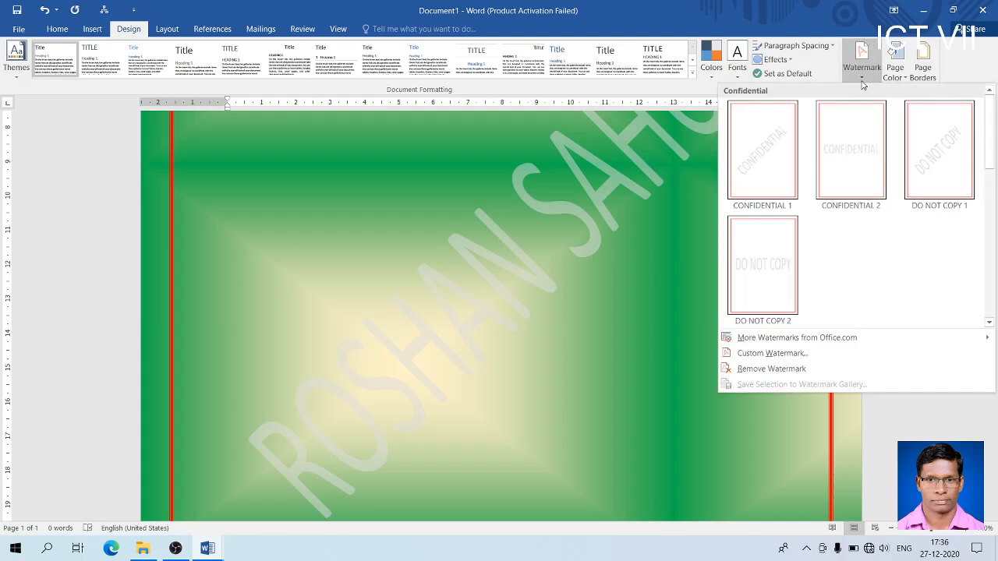
left_click(762, 354)
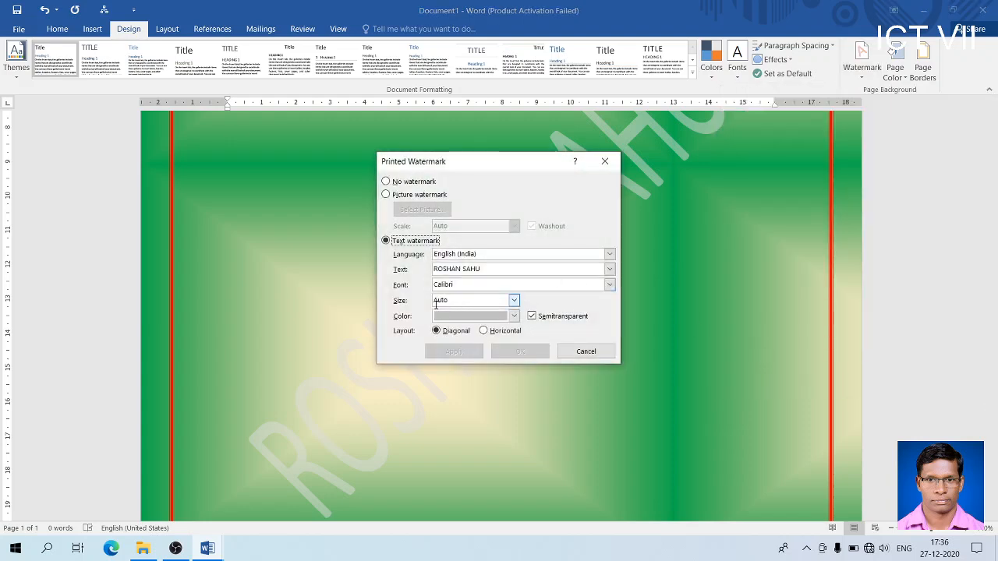
left_click(514, 316)
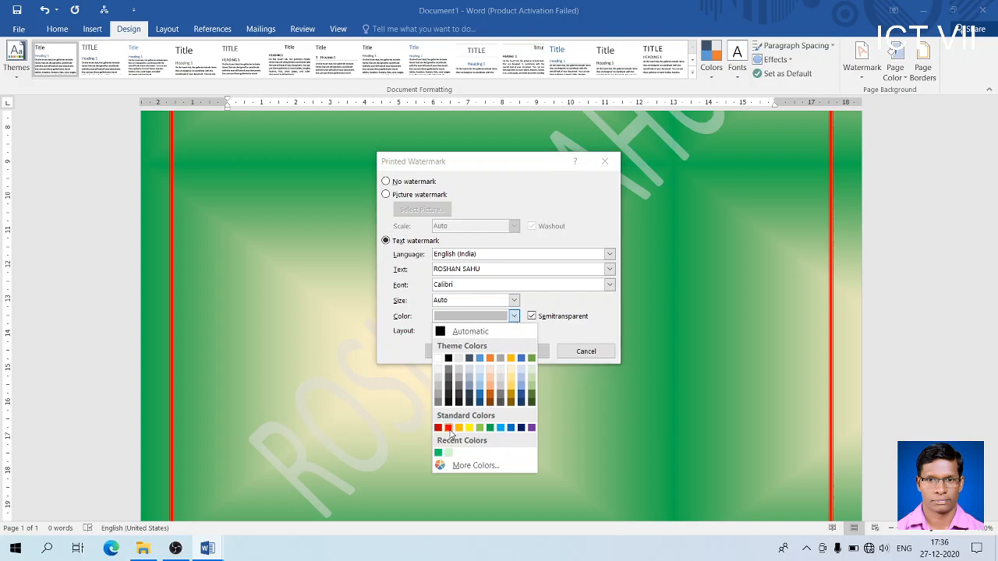
left_click(521, 429)
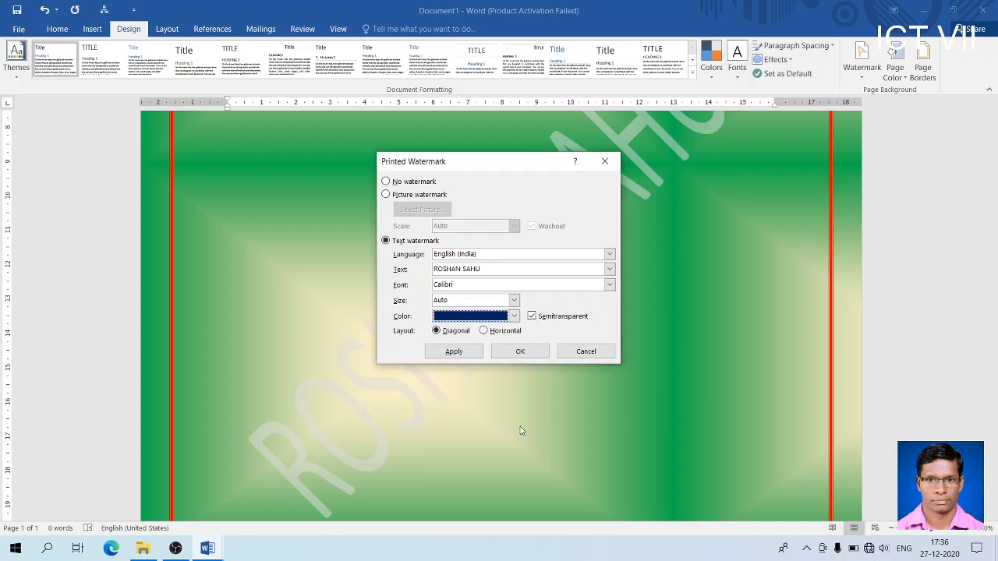
left_click(466, 357)
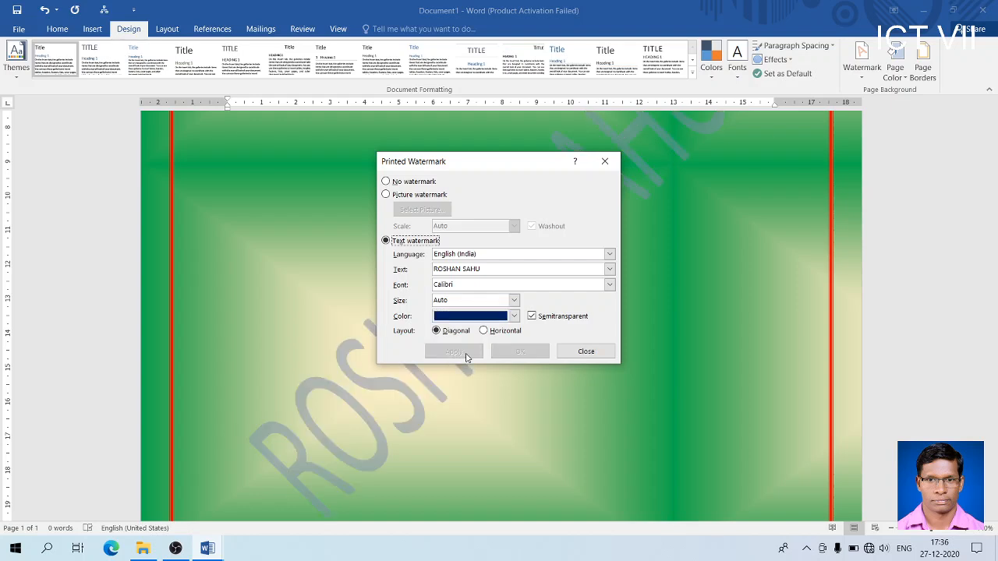
left_click(597, 352)
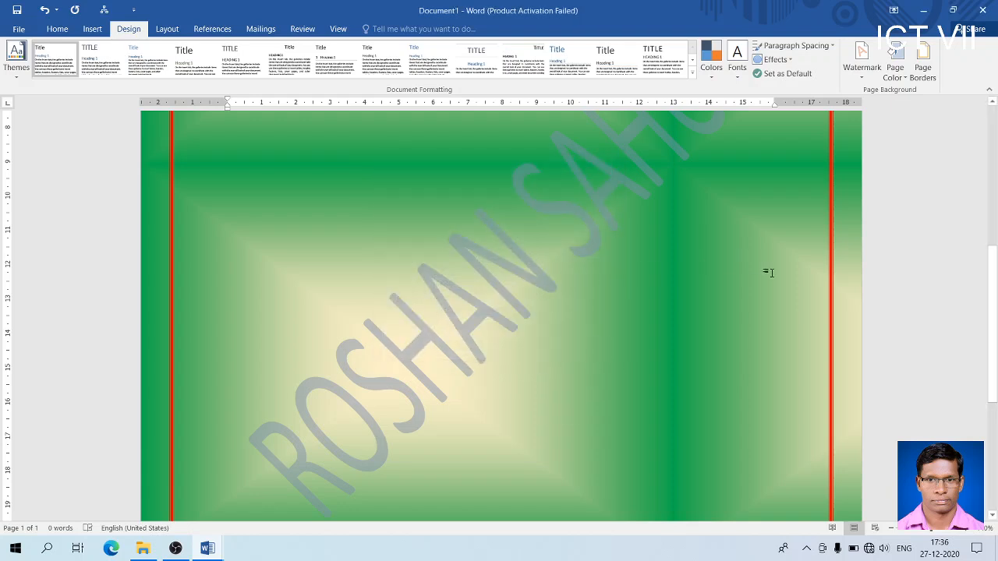
left_click_drag(990, 278, 996, 259)
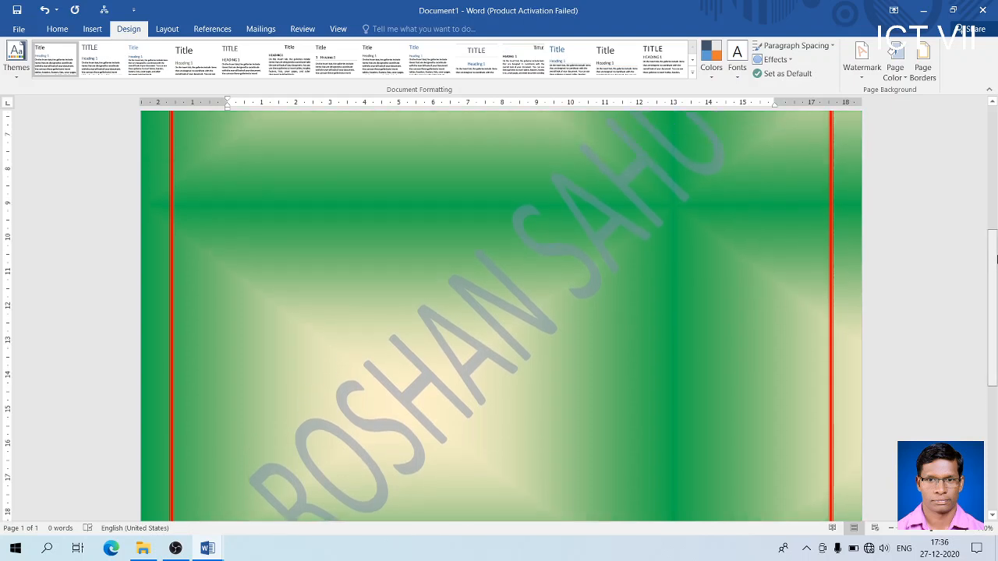
Step: Replace the text watermark with a picture watermark using DISC from the local Saved Pictures folder, with Auto scale and washout
left_click(864, 83)
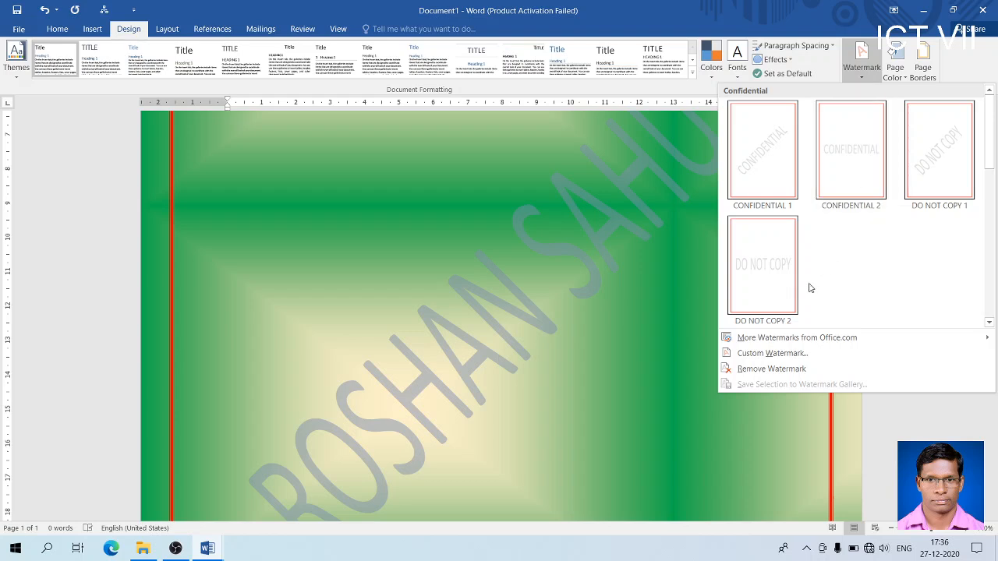
left_click(771, 353)
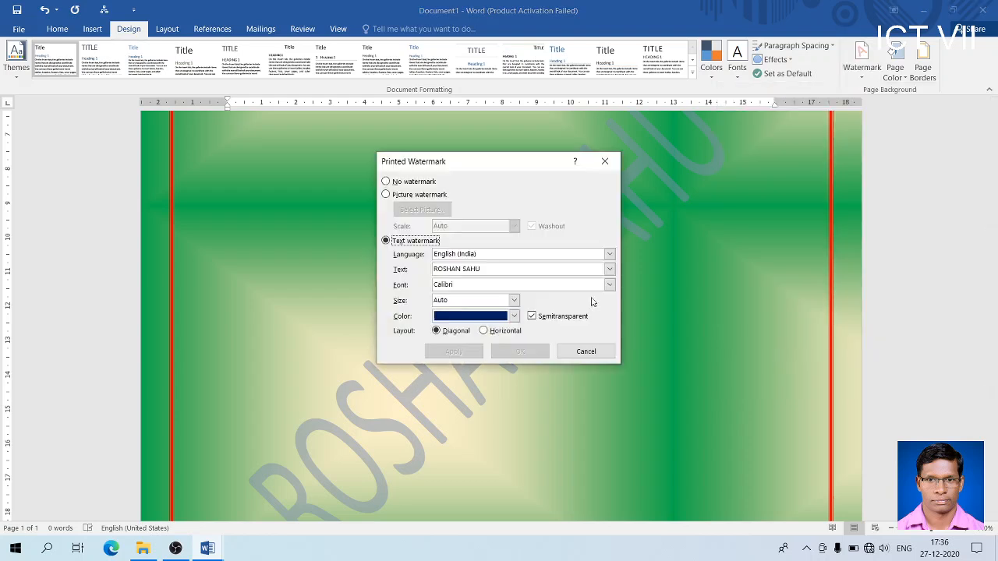
left_click(415, 196)
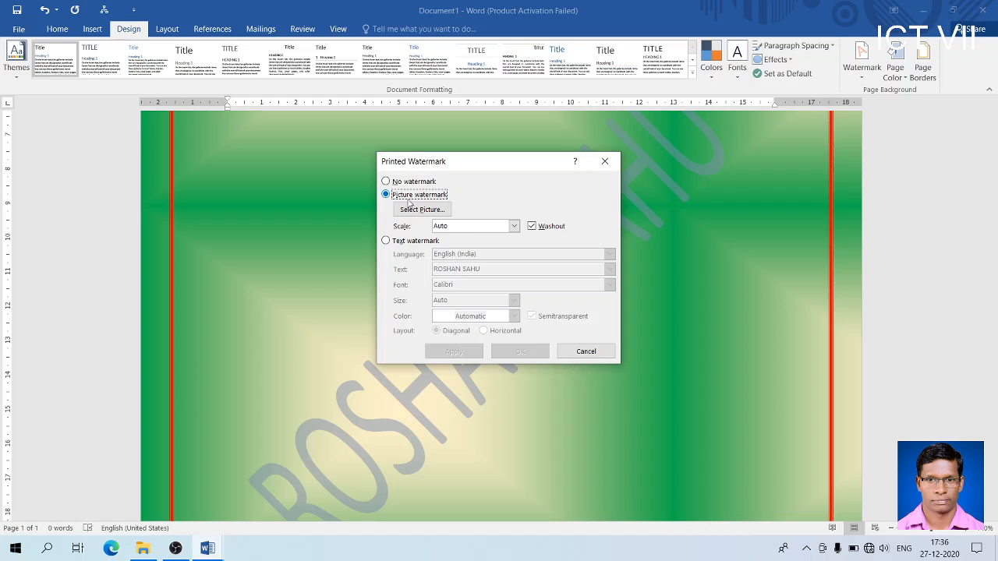
left_click(419, 209)
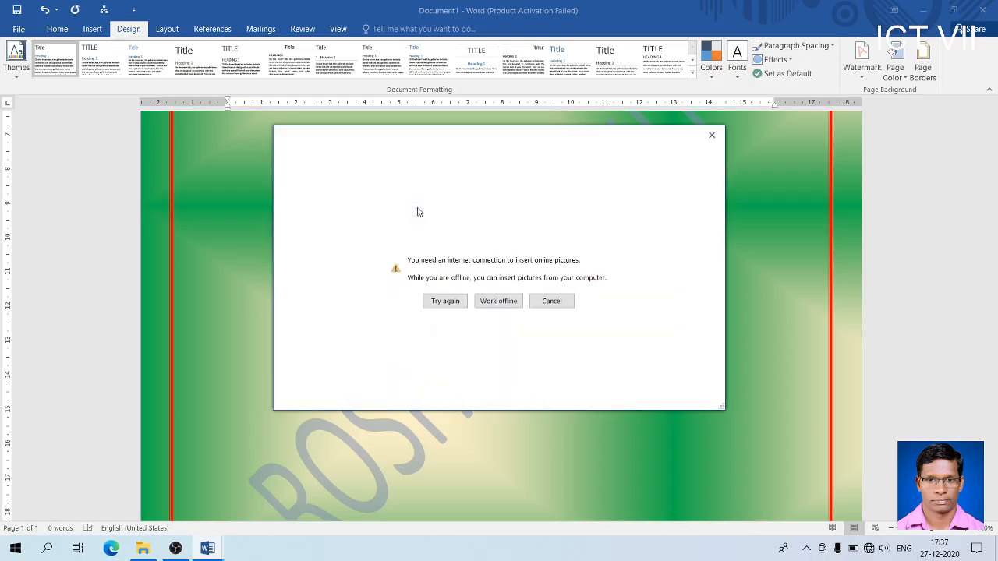
left_click(500, 301)
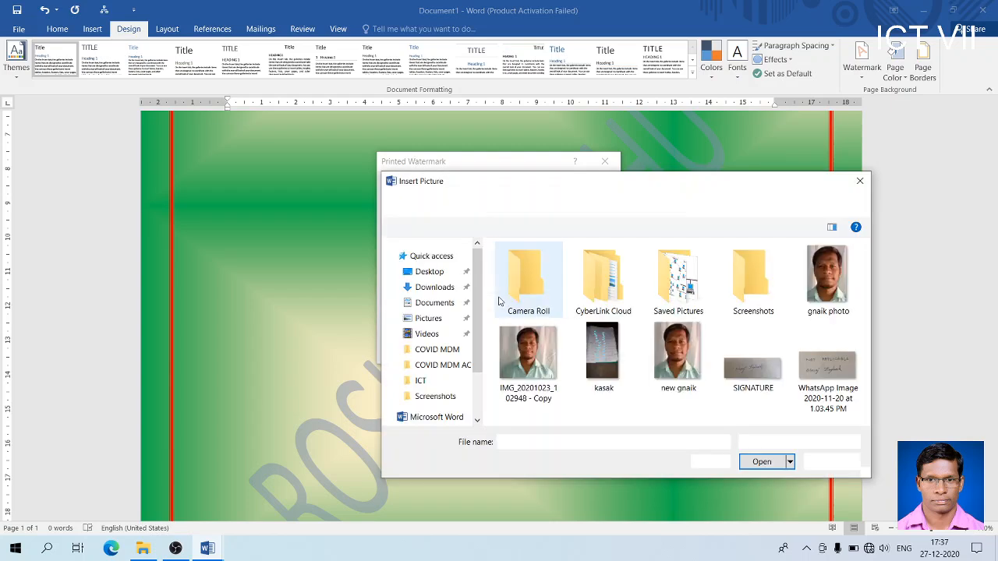
double_click(689, 286)
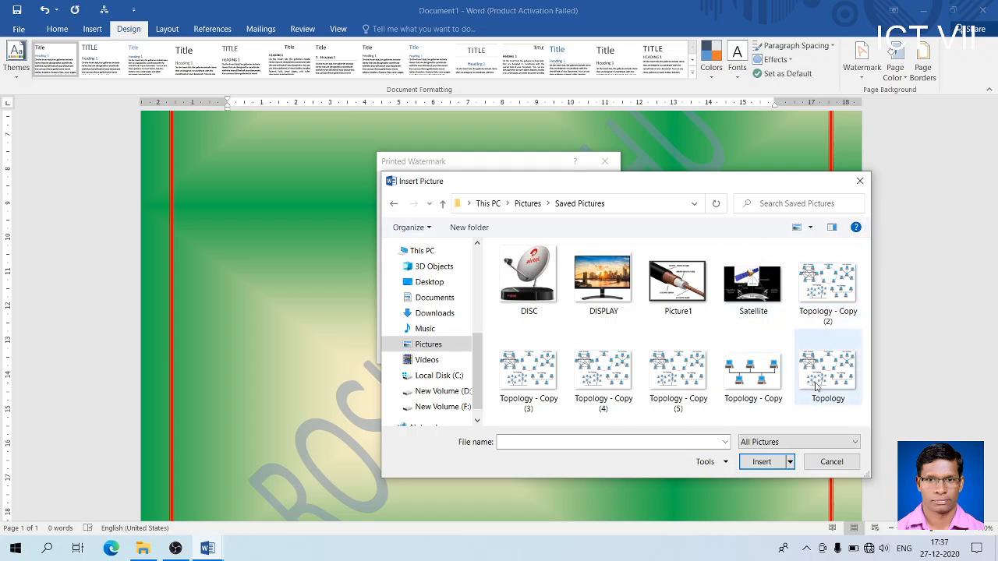
left_click(520, 299)
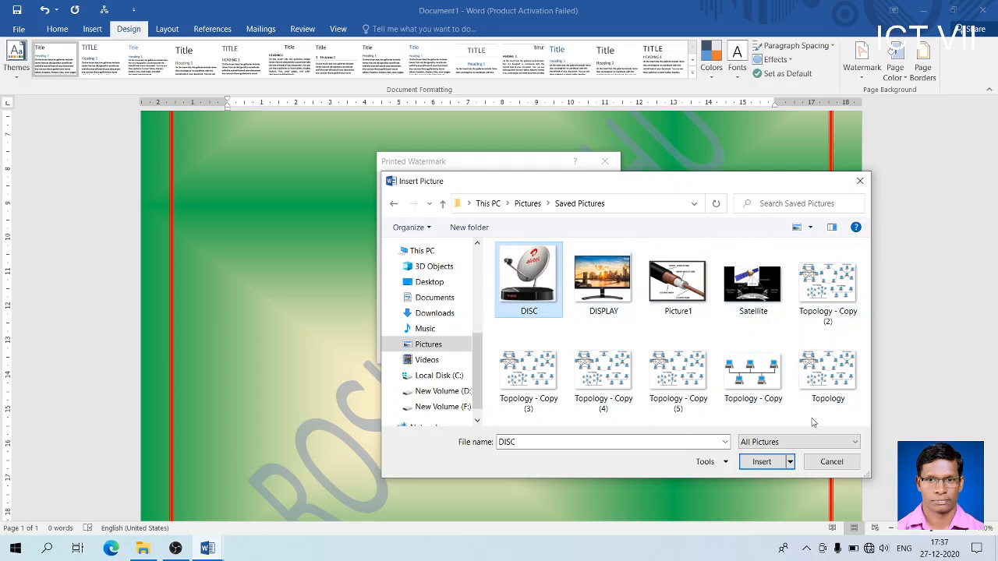
left_click(763, 462)
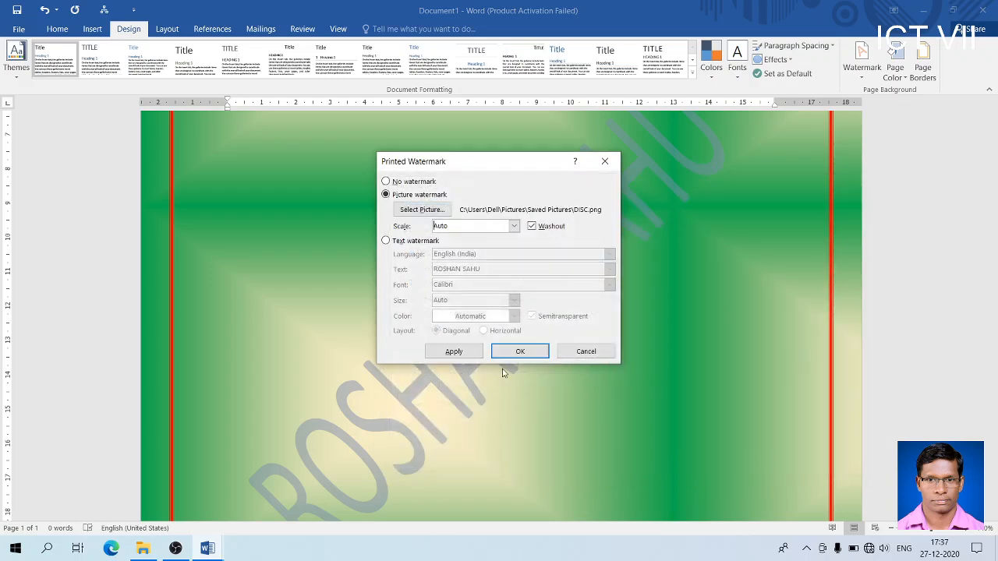
left_click(518, 351)
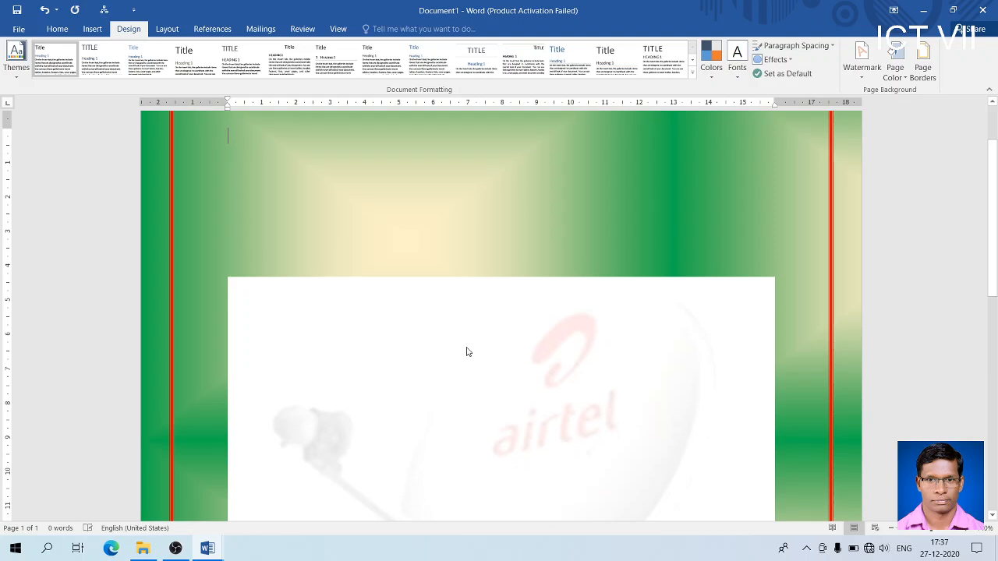
left_click_drag(993, 149, 994, 120)
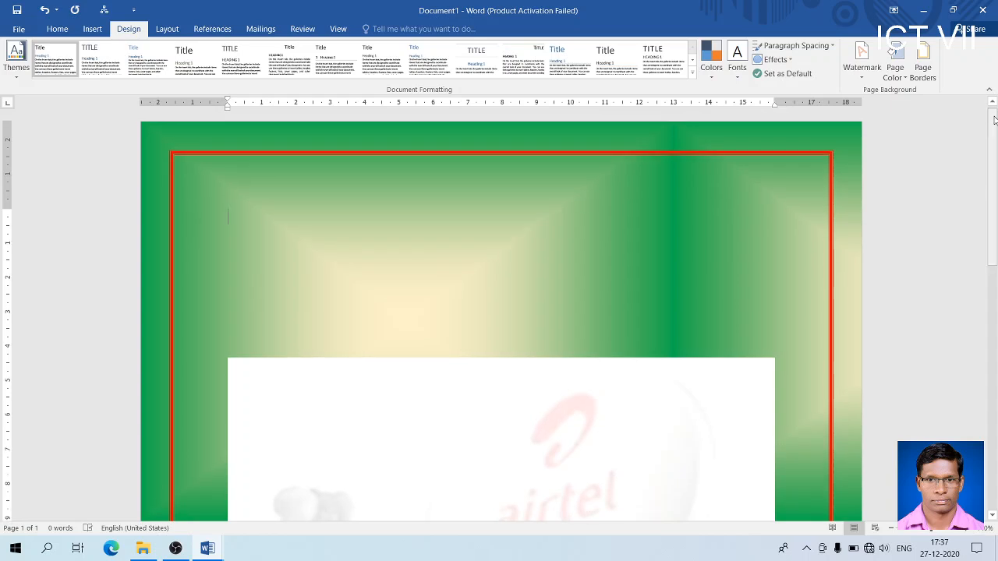
Step: Replace the picture watermark with a custom text watermark reading GOOD and check it on the page
left_click(862, 80)
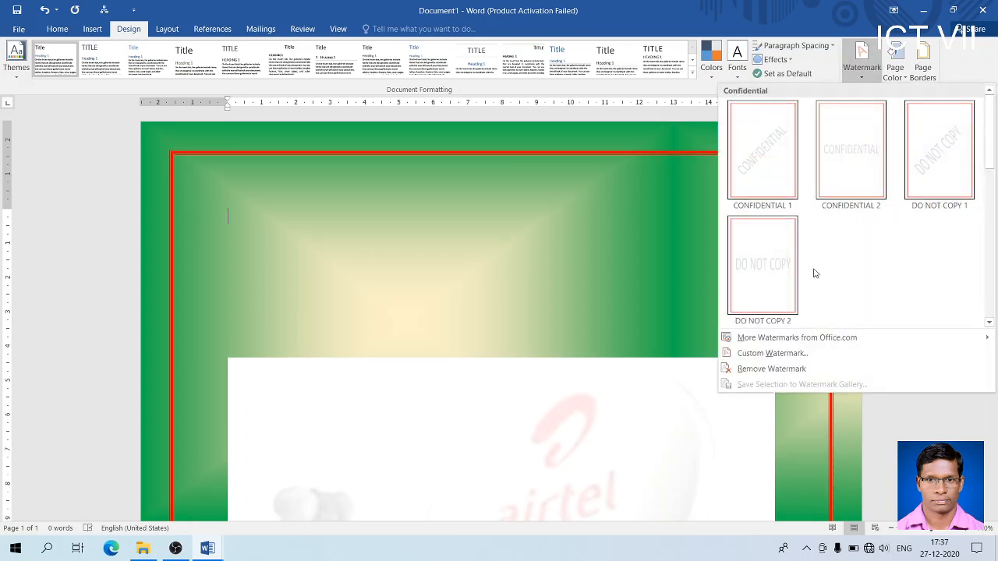
left_click(773, 353)
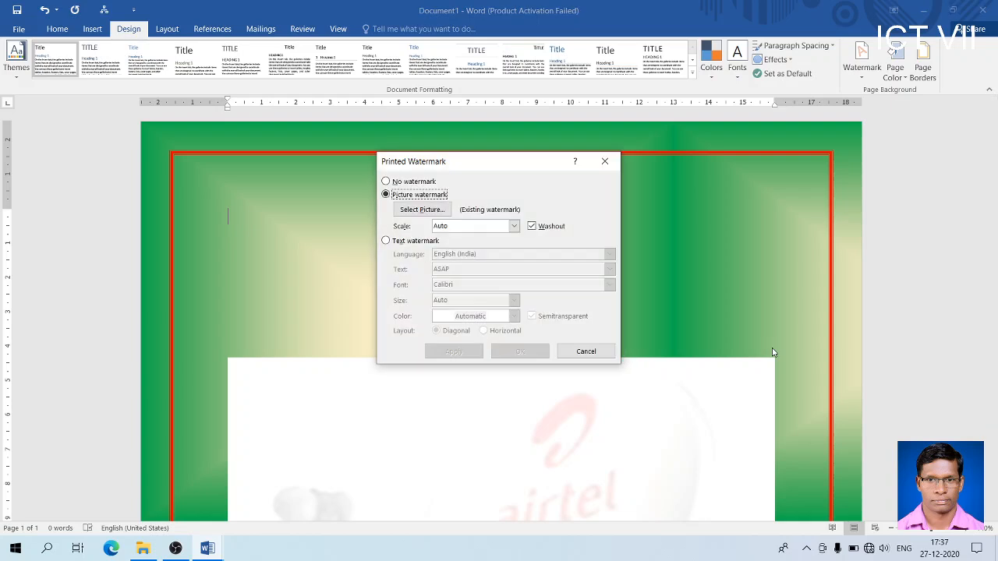
left_click(401, 240)
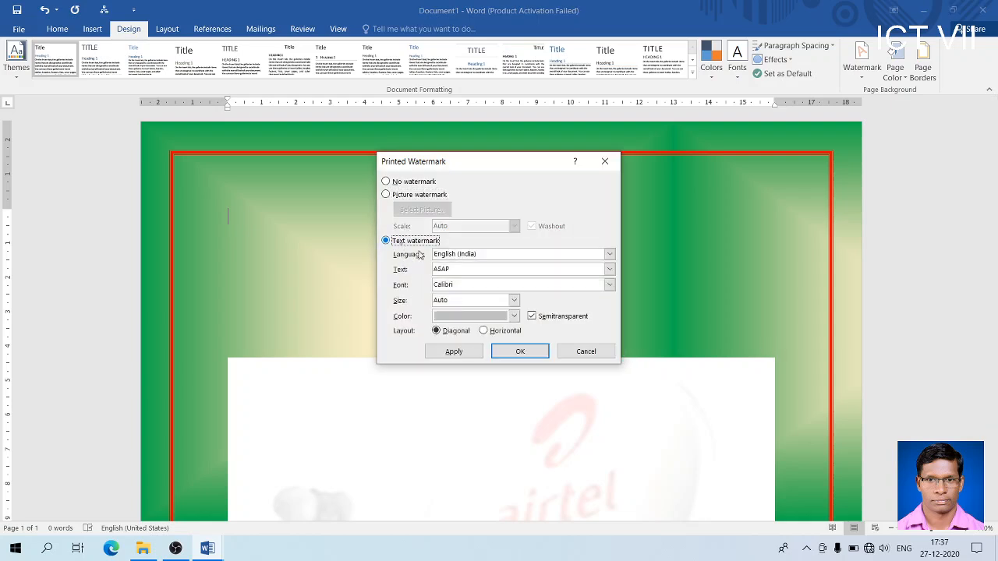
double_click(468, 272)
type("GOOD")
key("Return")
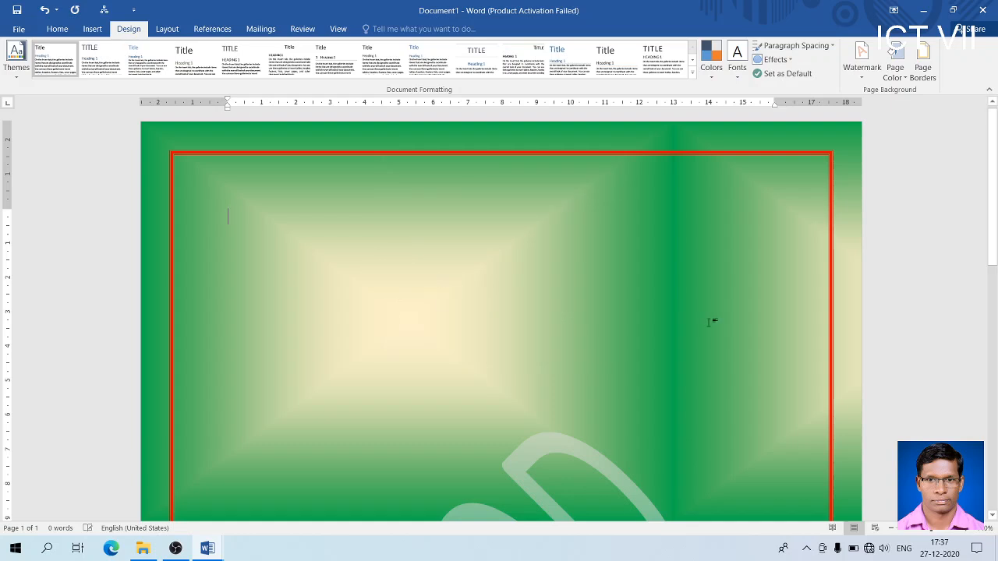
mouse_move(996, 178)
left_mouse_down()
mouse_move(996, 362)
mouse_move(997, 184)
left_mouse_up()
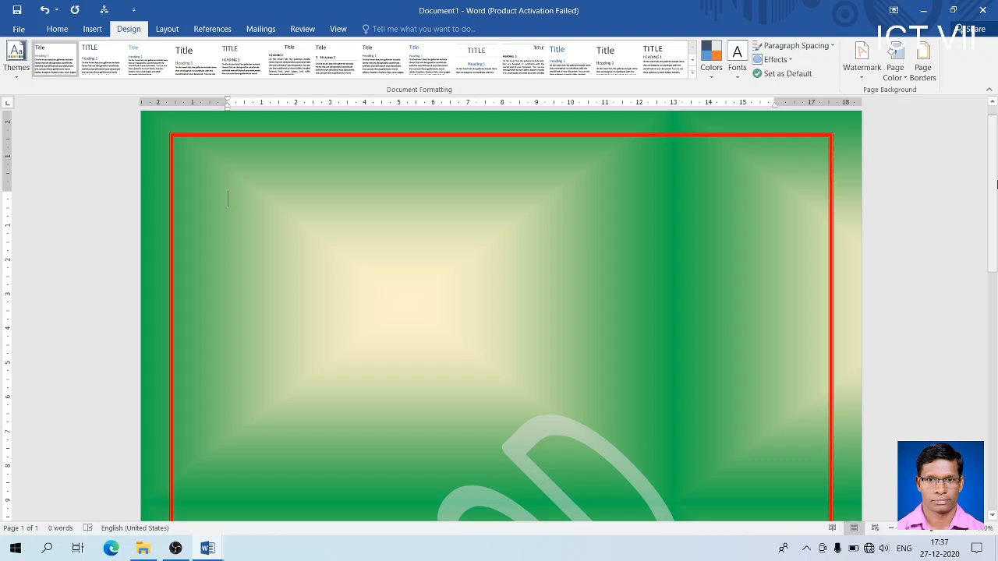
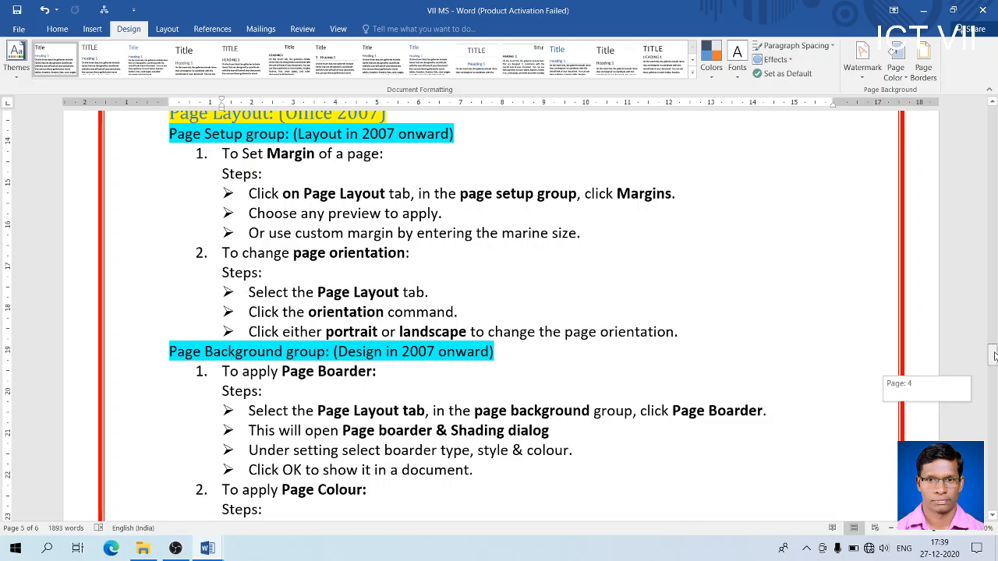
Step: Read the VII MS notes from the watermark steps through inserting a blank table, converting text to a table and adding rows
left_click_drag(994, 355, 987, 399)
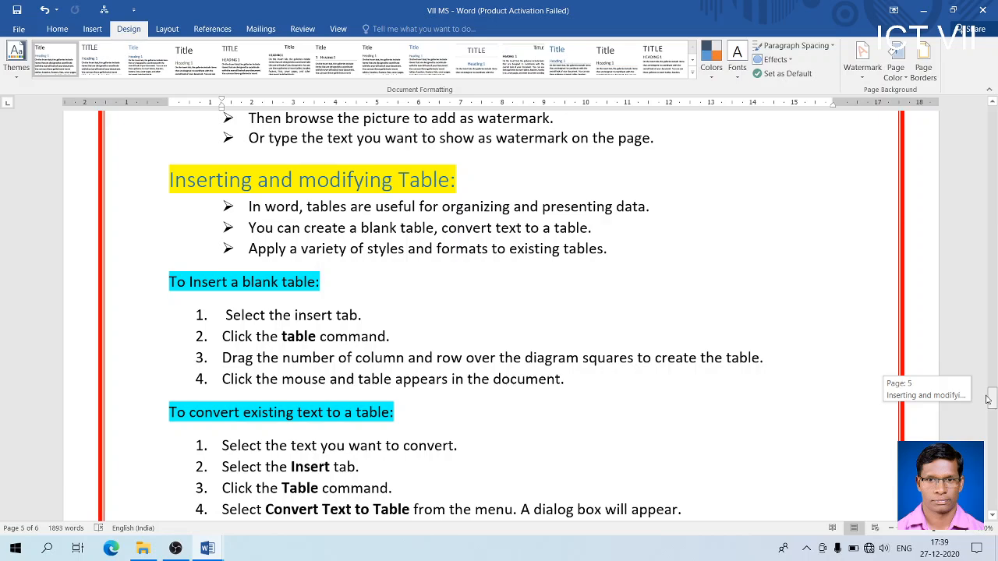
mouse_move(987, 399)
left_mouse_down()
mouse_move(994, 478)
mouse_move(994, 394)
left_mouse_up()
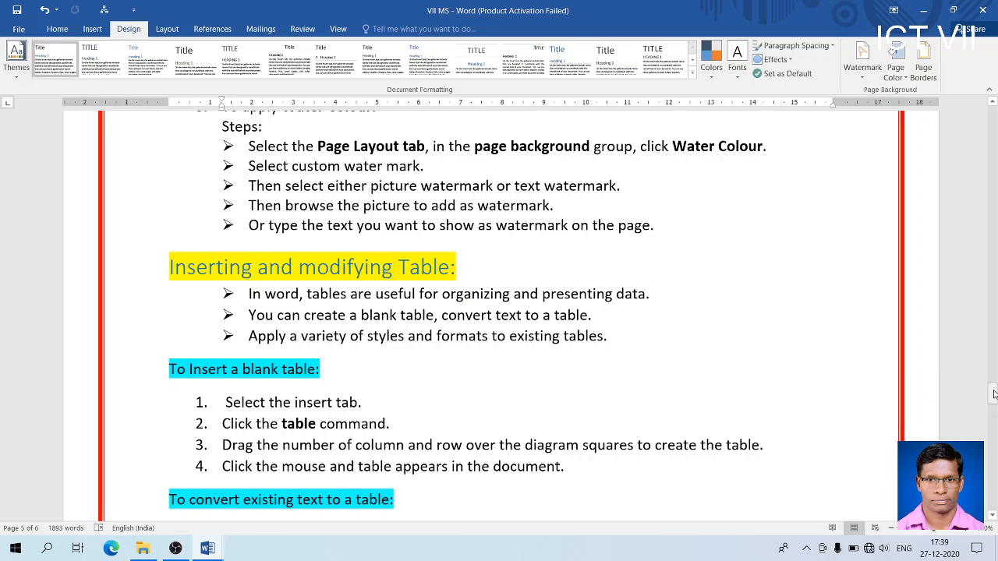
left_click_drag(992, 395, 994, 408)
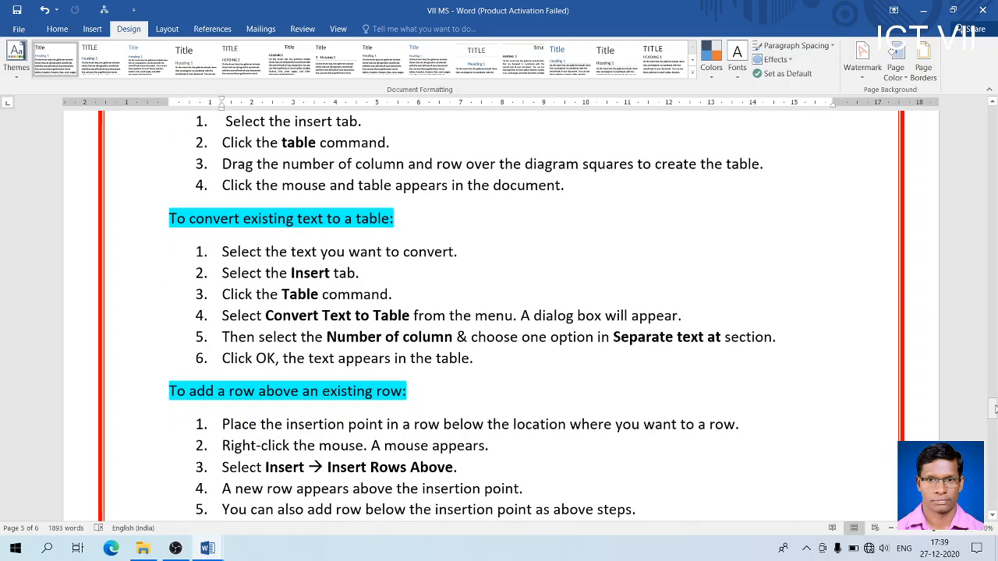
Step: Switch to Document1, close it without saving its changes, and create a new blank document
key("alt+Tab")
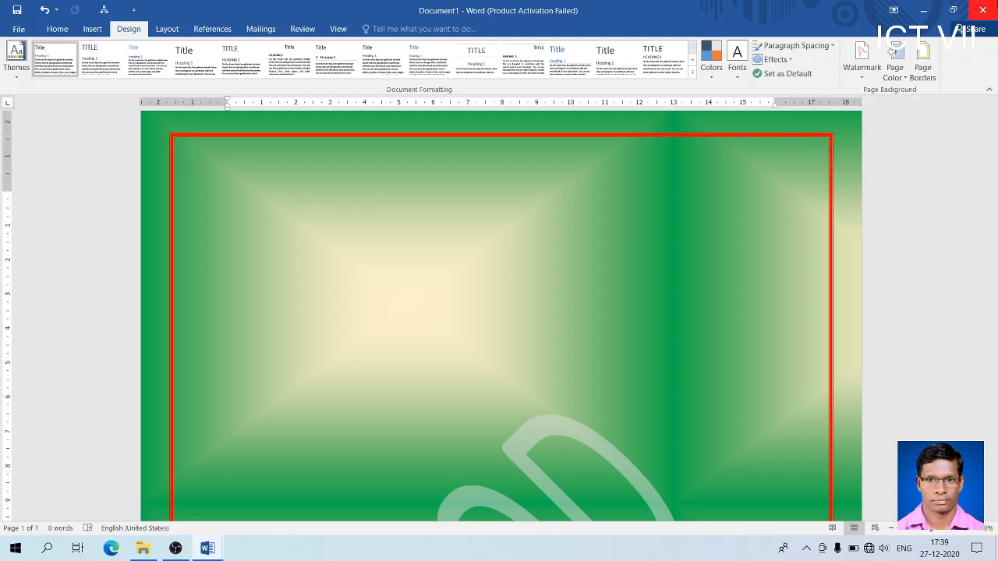
left_click(983, 10)
key("Tab")
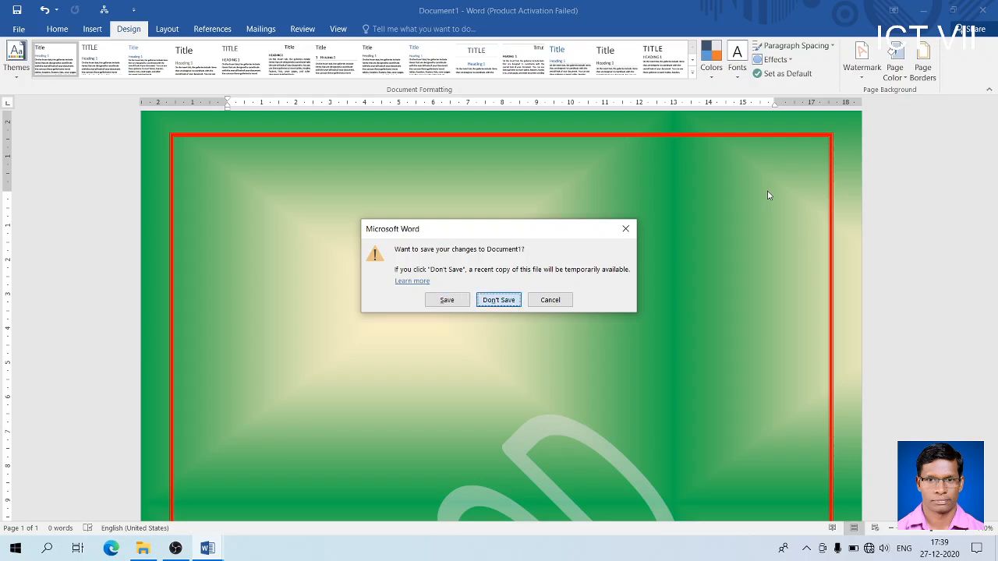
key("Return")
key("ctrl+n")
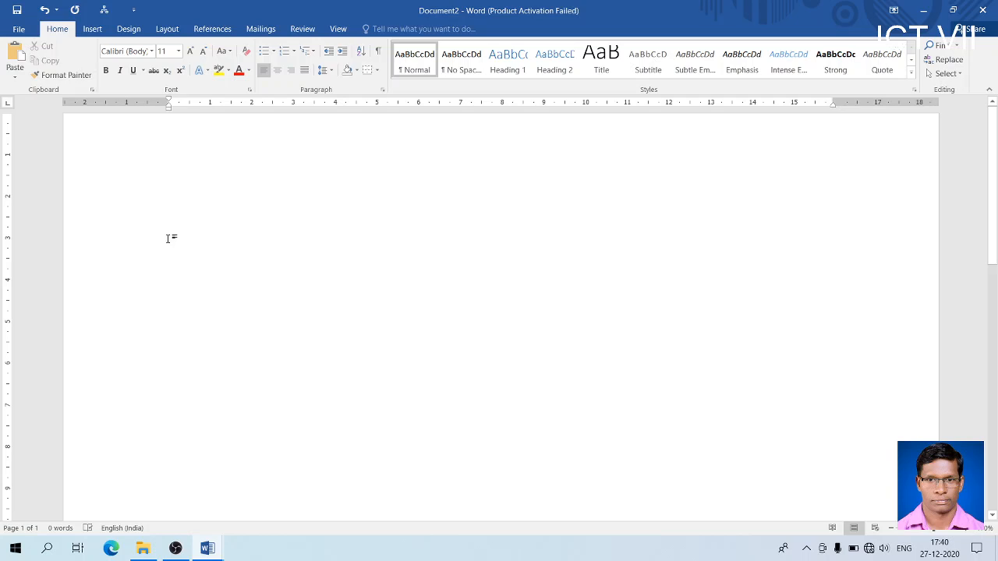
Step: Insert a table of 5 columns and 3 rows one line below the start of the blank document, using the table grid
key("Return")
left_click(93, 29)
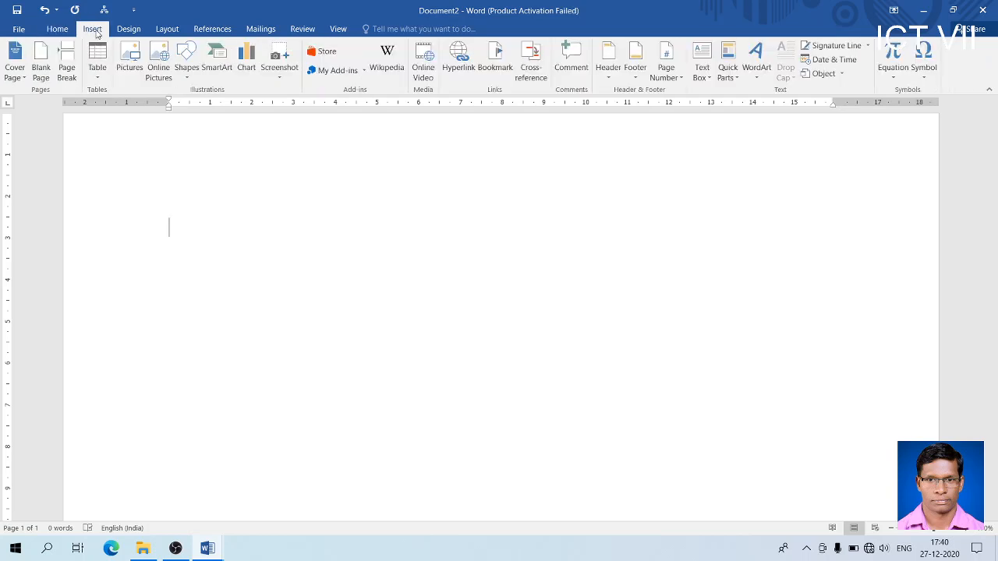
left_click(98, 82)
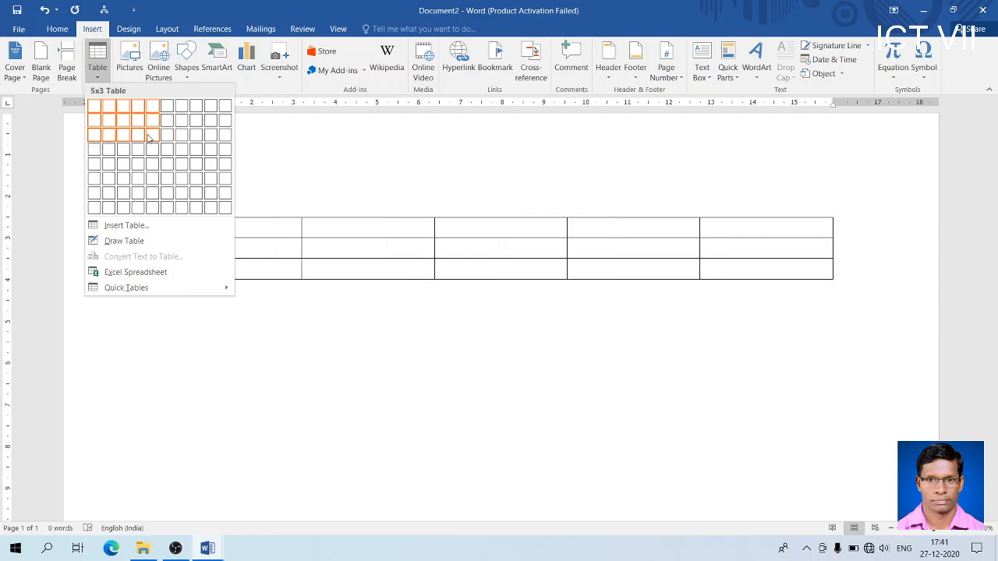
left_click(148, 138)
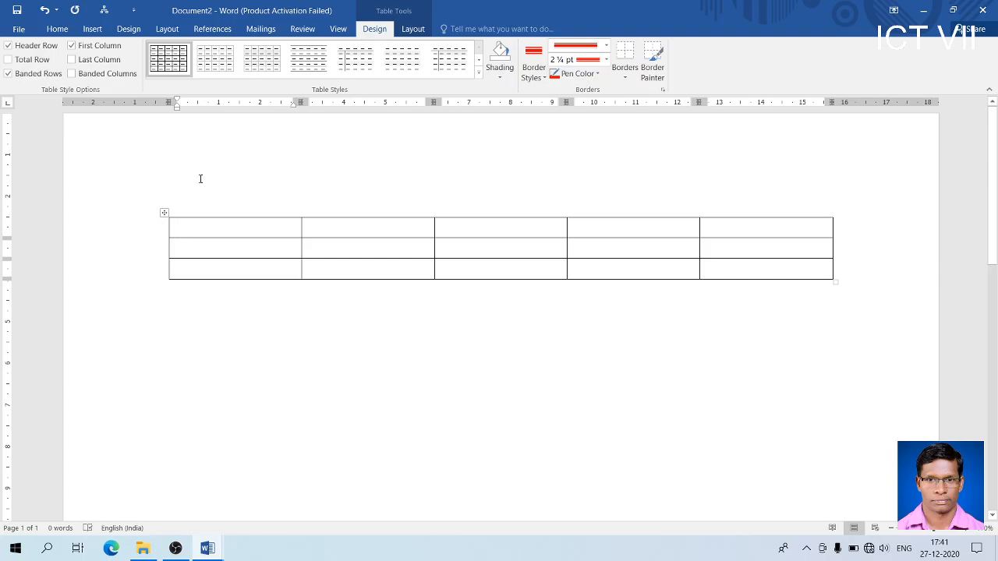
Step: Label the table METHOD1: on the line above it and add the heading METHOD2: below it
left_click(184, 197)
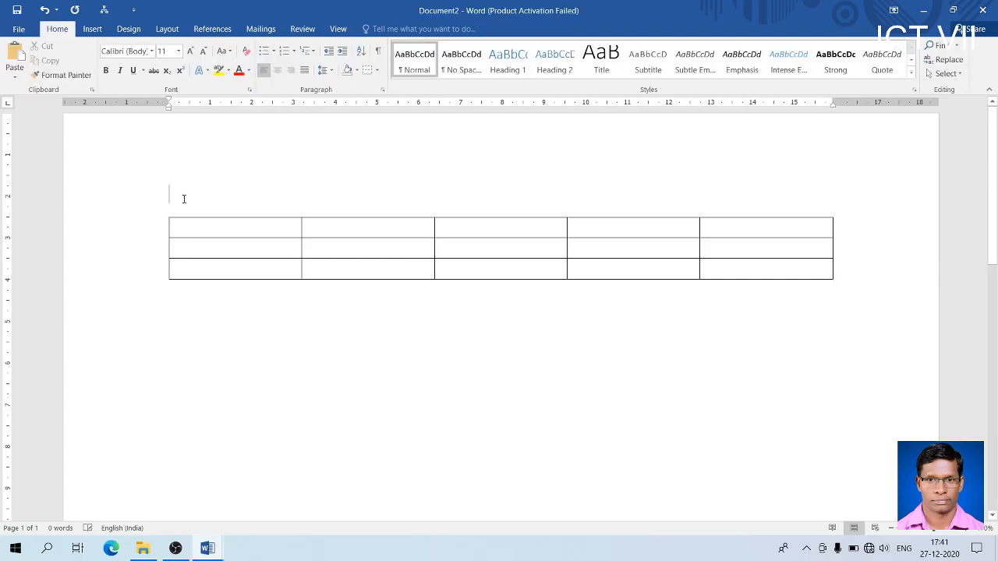
type("METHOD")
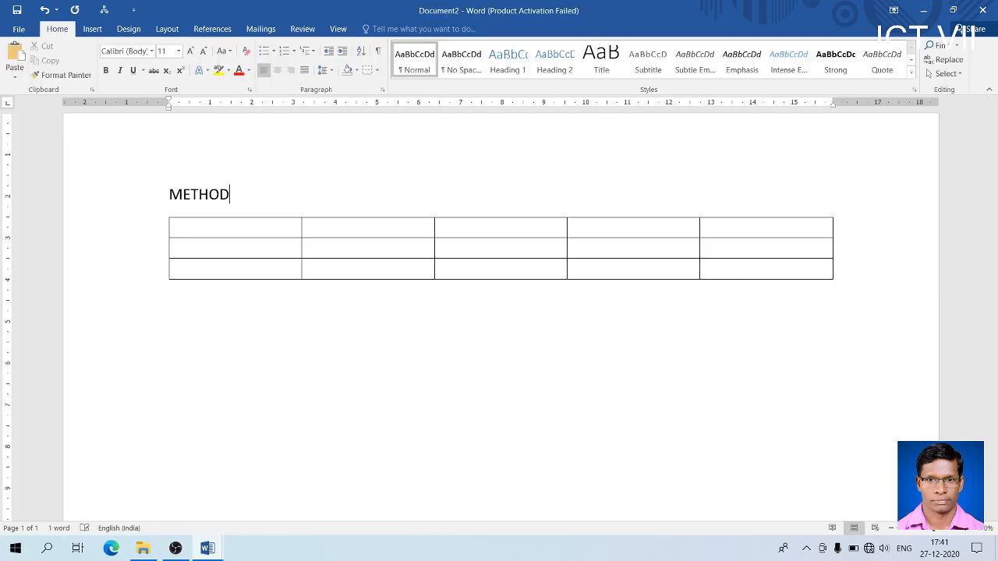
type("1:")
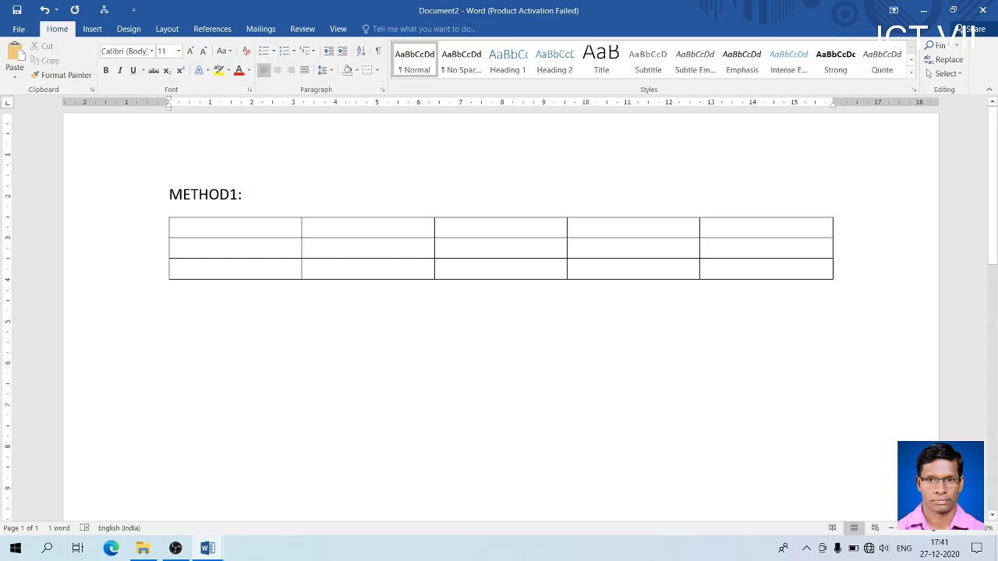
type("METH")
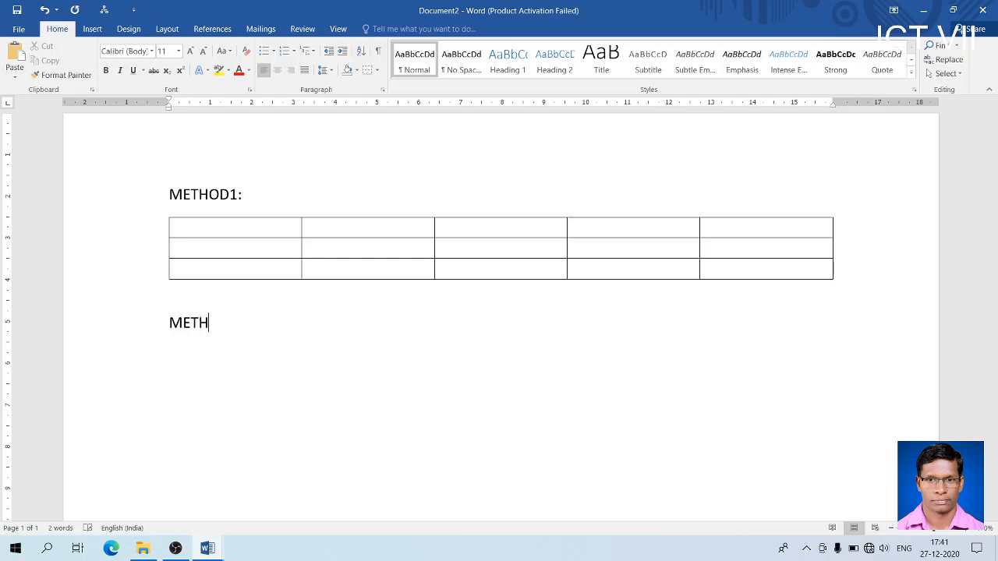
type("OD2:")
key("Return")
Step: Insert a table with 5 columns and 4 rows under METHOD2: by specifying its dimensions, and add an empty line below it
left_click(94, 30)
left_click(99, 77)
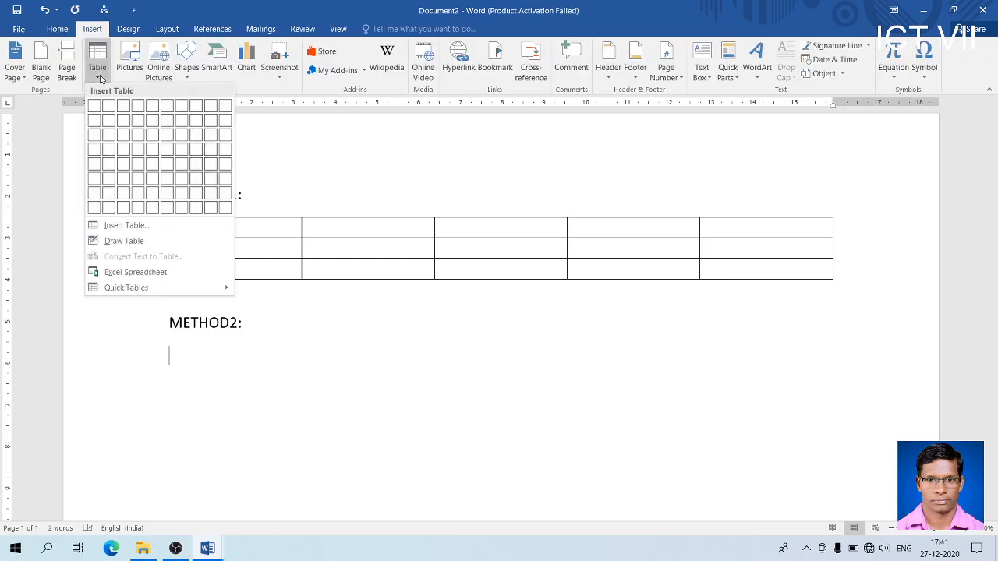
left_click(119, 226)
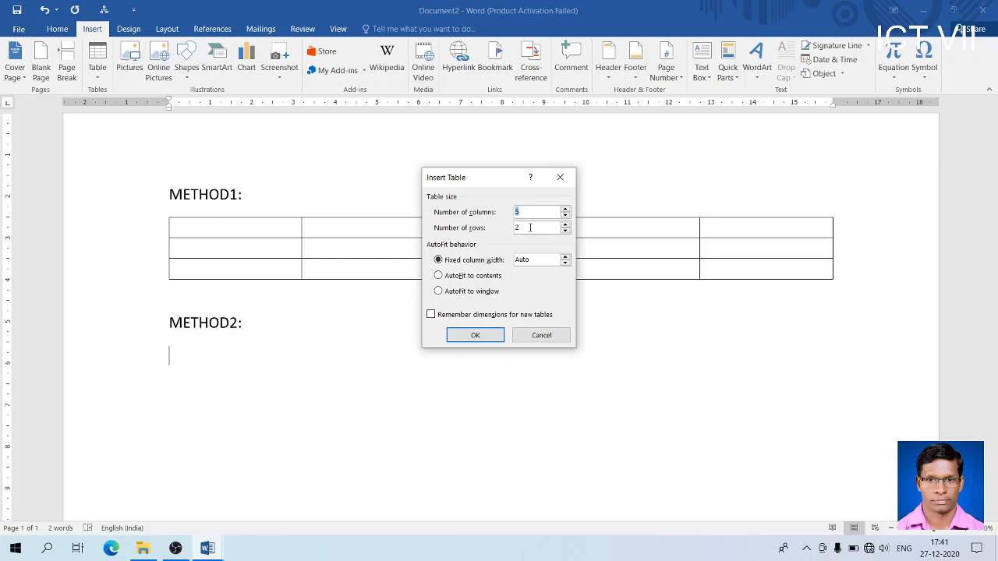
key("Tab")
type("2")
key("BackSpace")
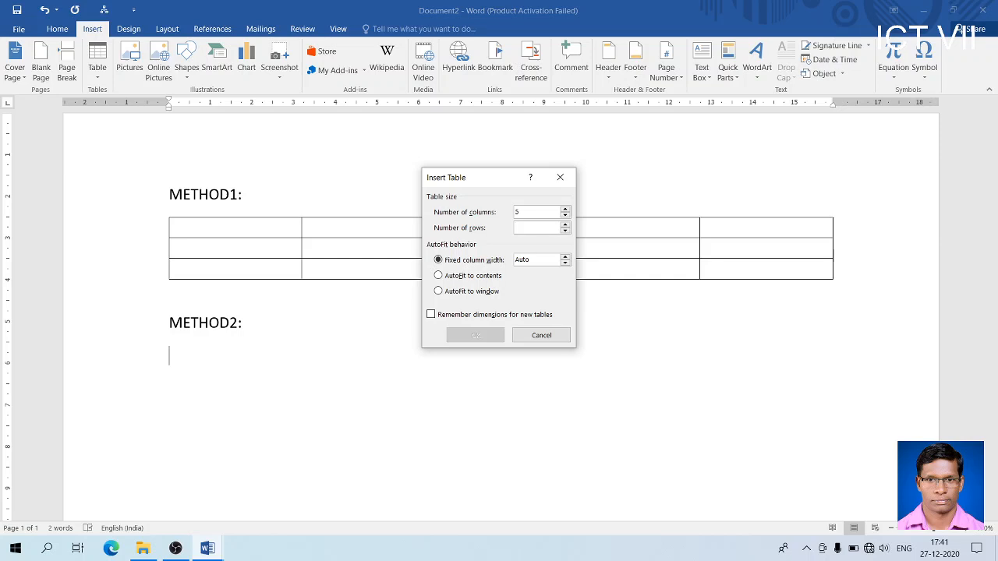
type("1")
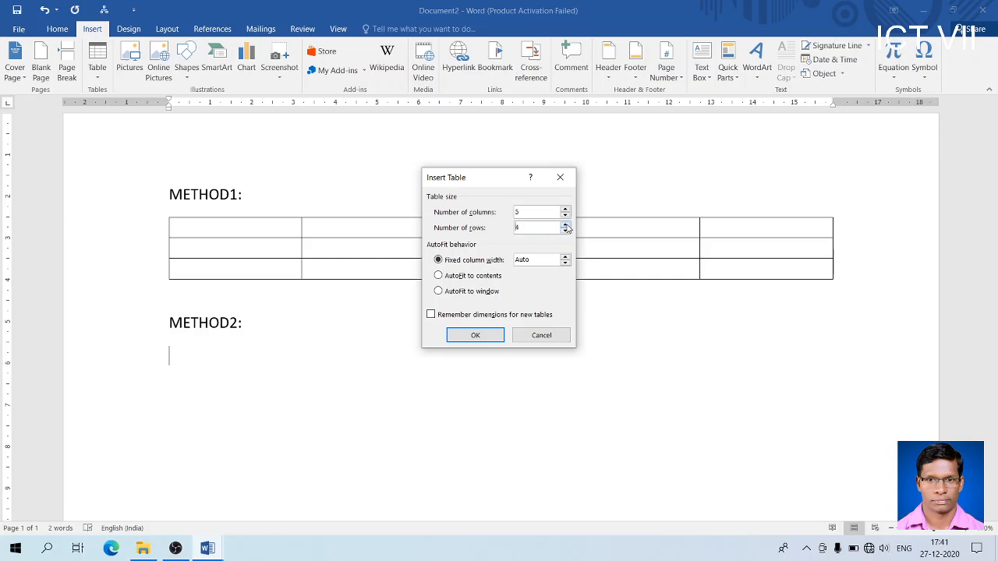
left_click(481, 335)
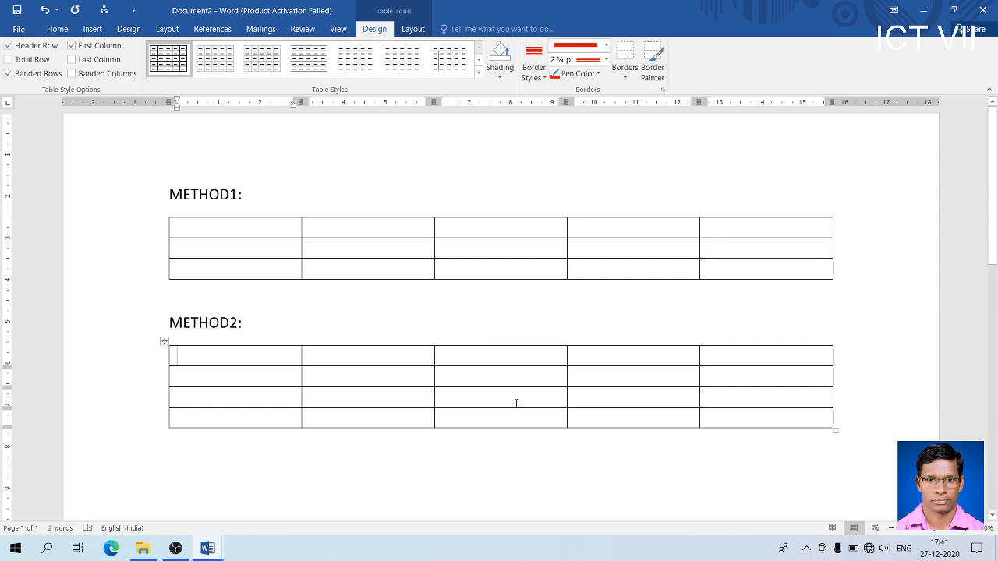
left_click(172, 451)
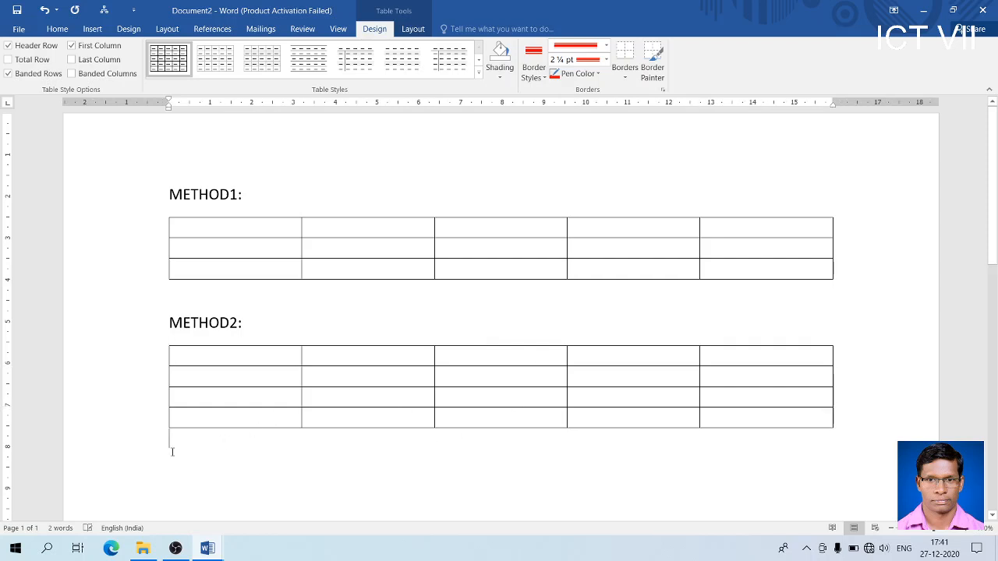
key("Return")
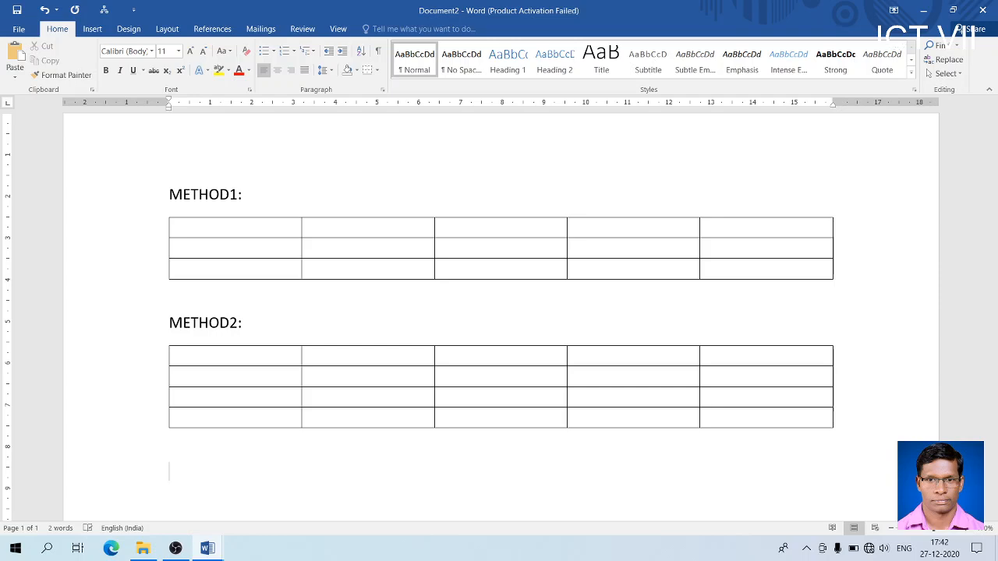
Step: Switch to the VII MS notes and add an unnumbered OR line after step 4 of the blank-table instructions
key("alt+Tab")
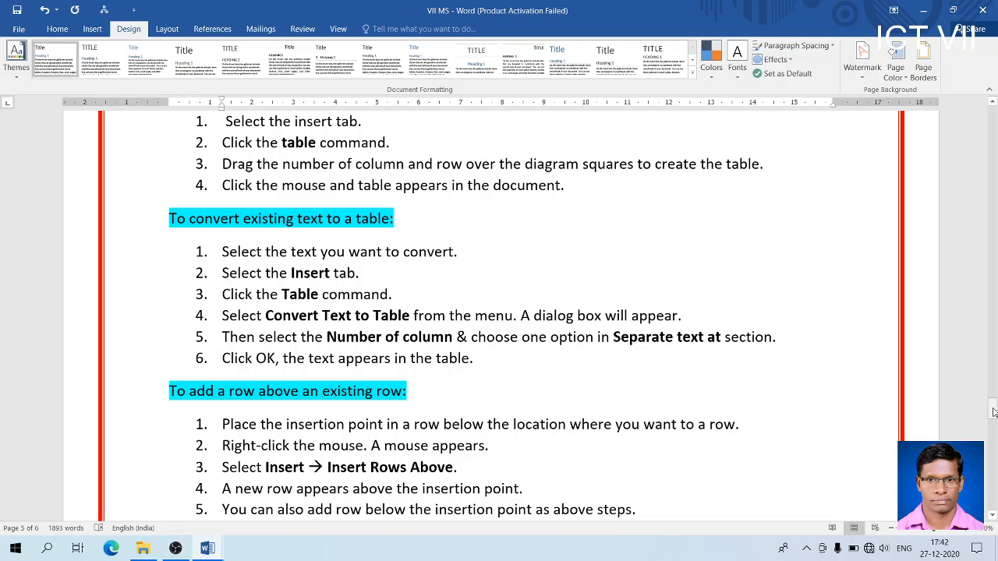
left_click_drag(994, 413, 992, 404)
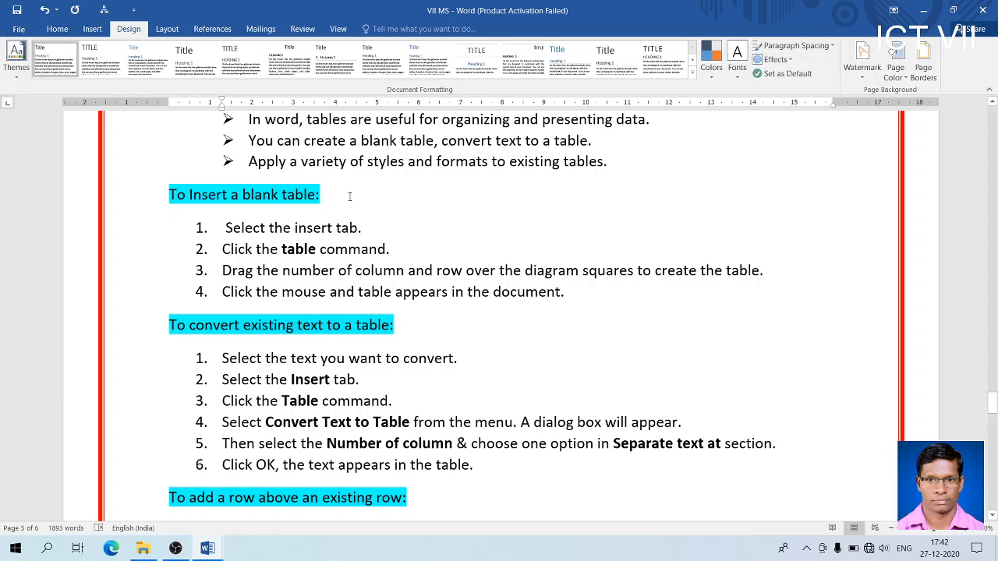
left_click(572, 295)
key("Return")
key("BackSpace")
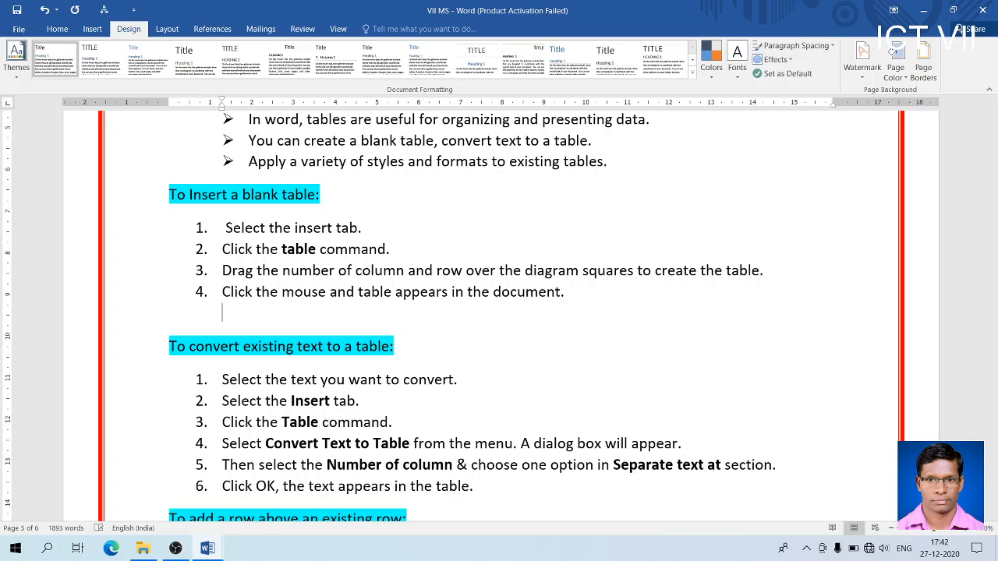
type("OR")
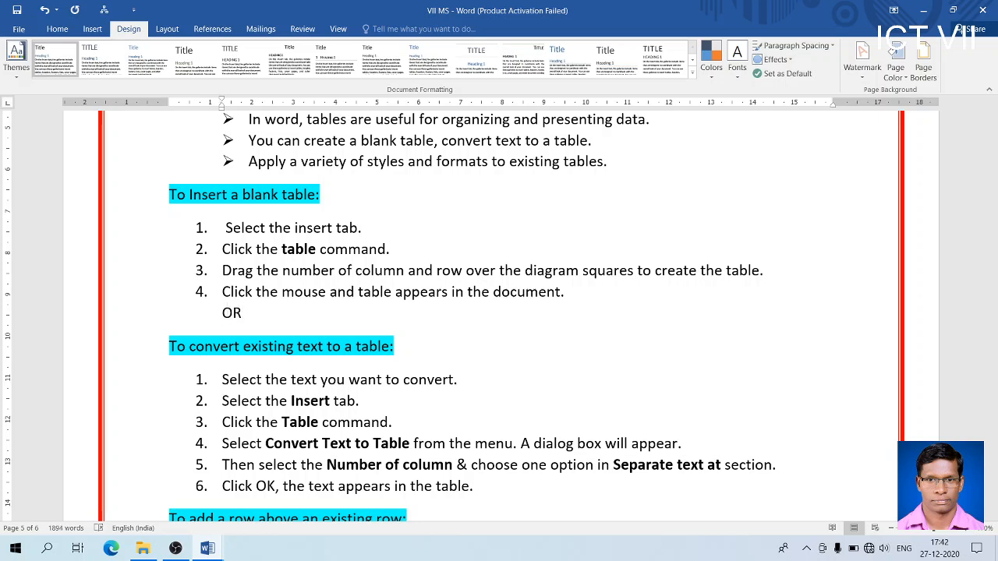
key("Return")
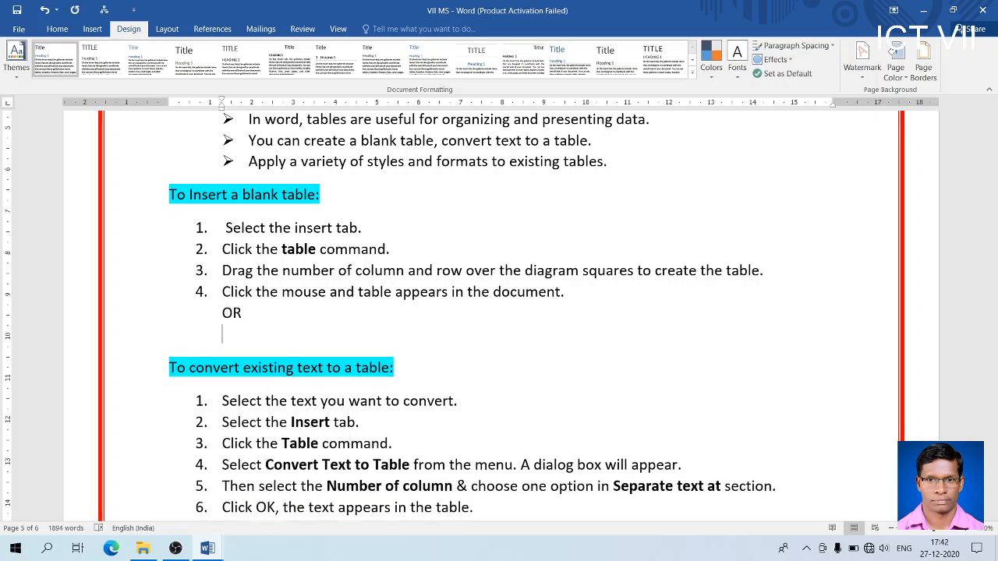
Step: Start an arrow-bulleted list under OR with the item "Select the insert tab."
type(">")
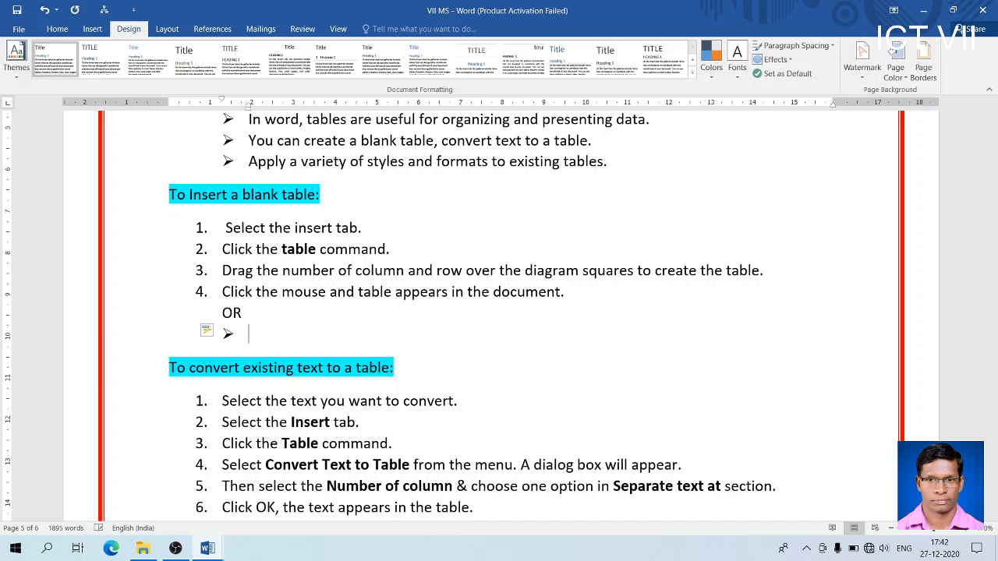
type("Selec")
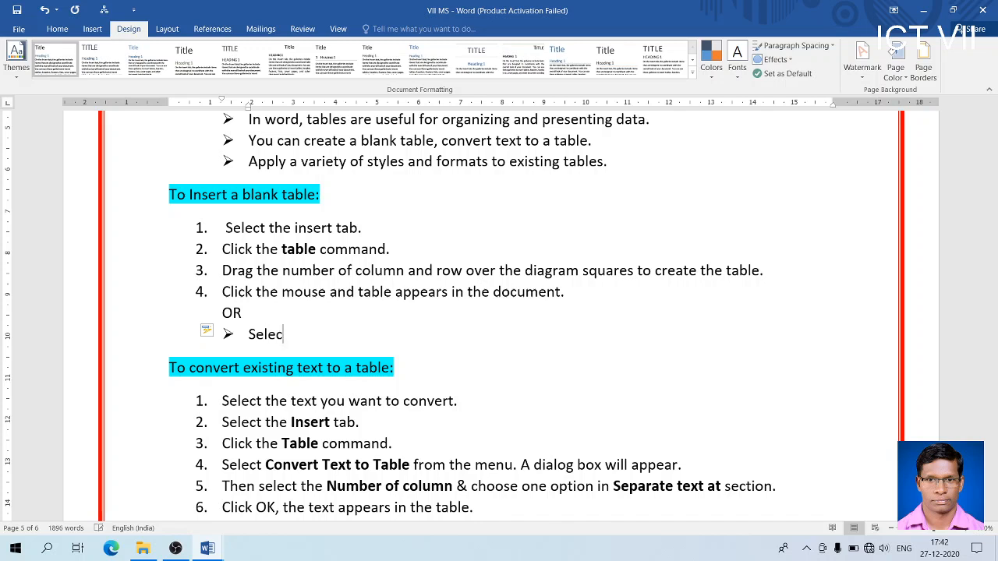
type("t the i")
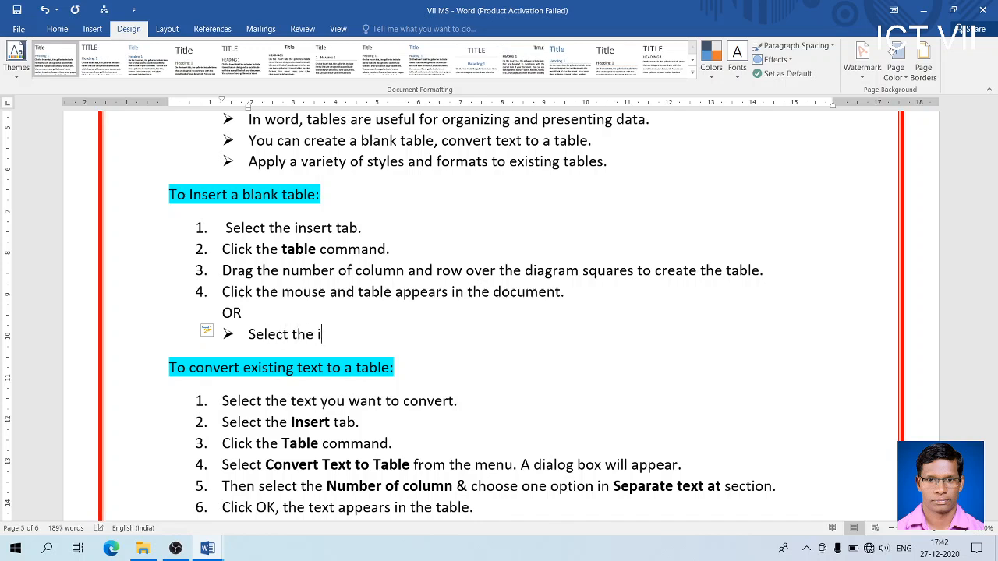
type("nsert tab.")
key("Return")
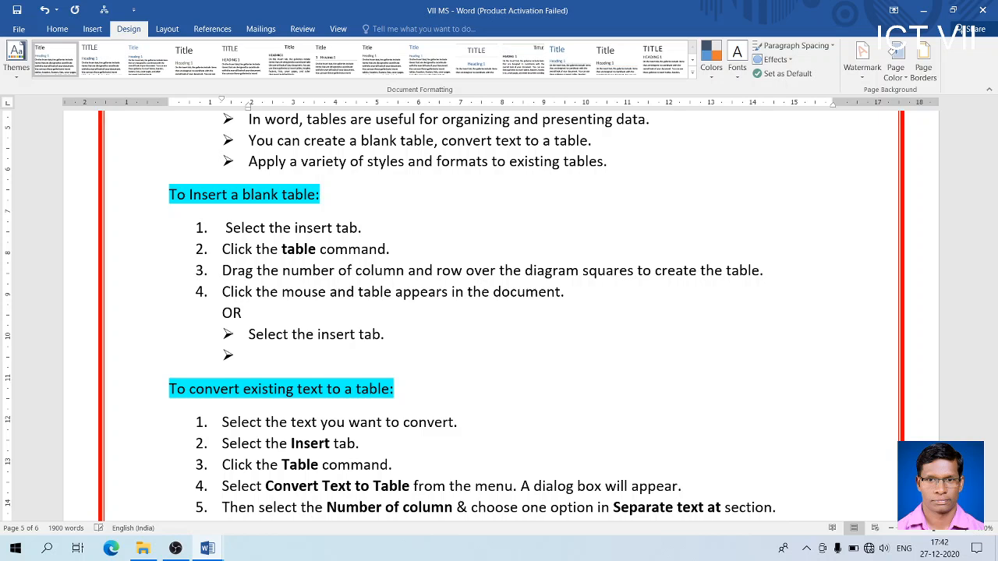
Step: Write "Click the table command" as the second arrow bullet under OR, correcting the typing errors
type("clcick")
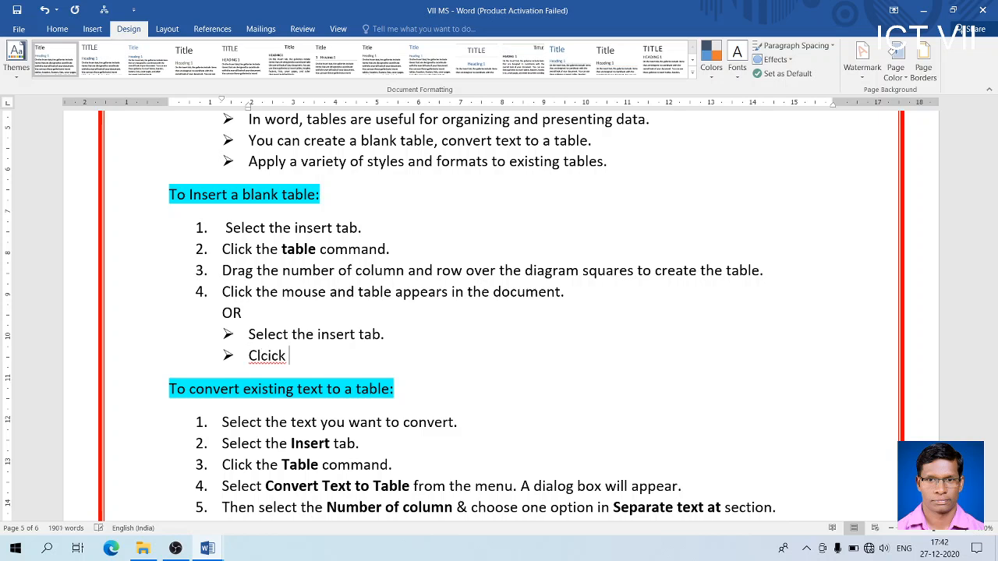
key("BackSpace")
key("BackSpace")
key("BackSpace")
key("BackSpace")
key("BackSpace")
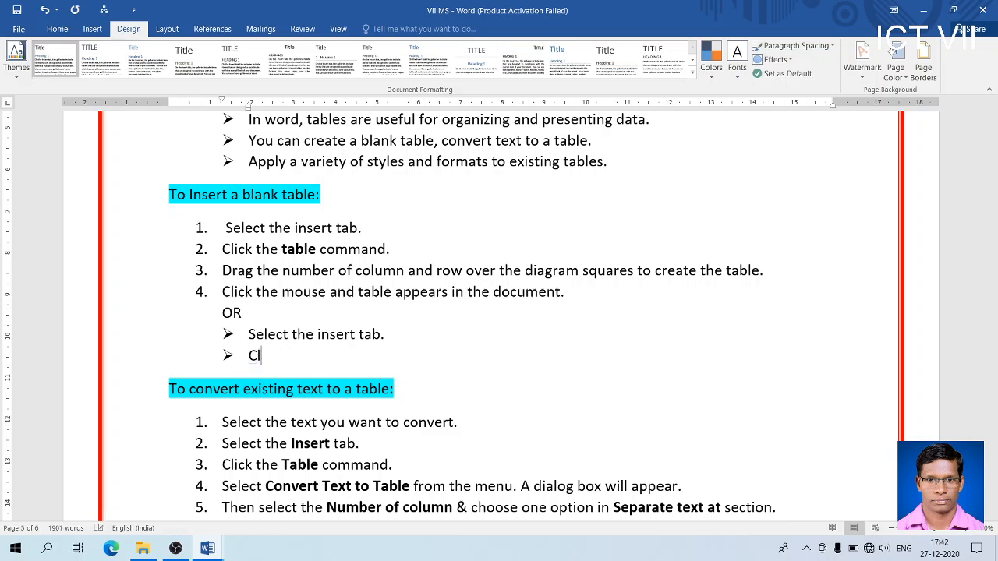
type("ick te")
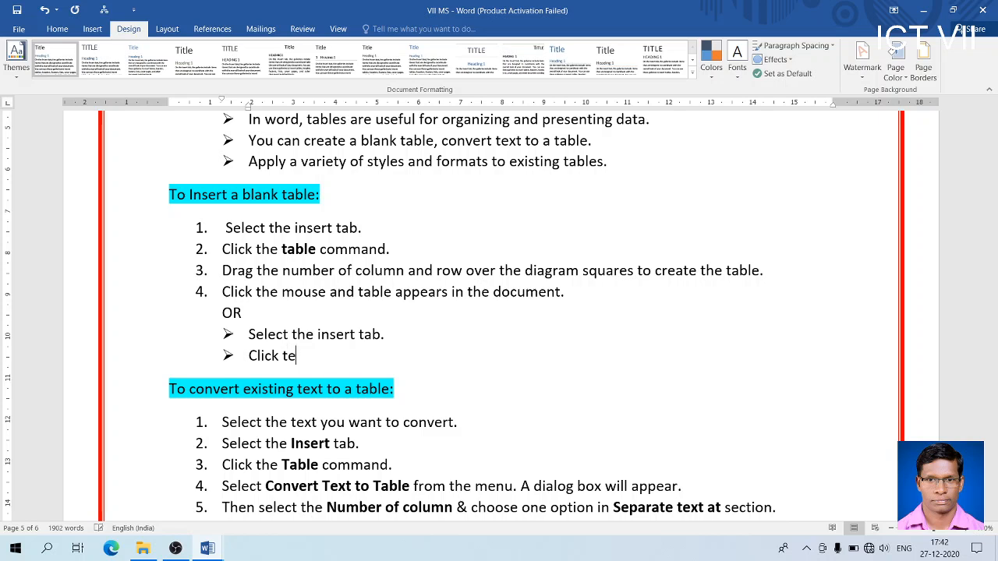
key("BackSpace")
type("he table ")
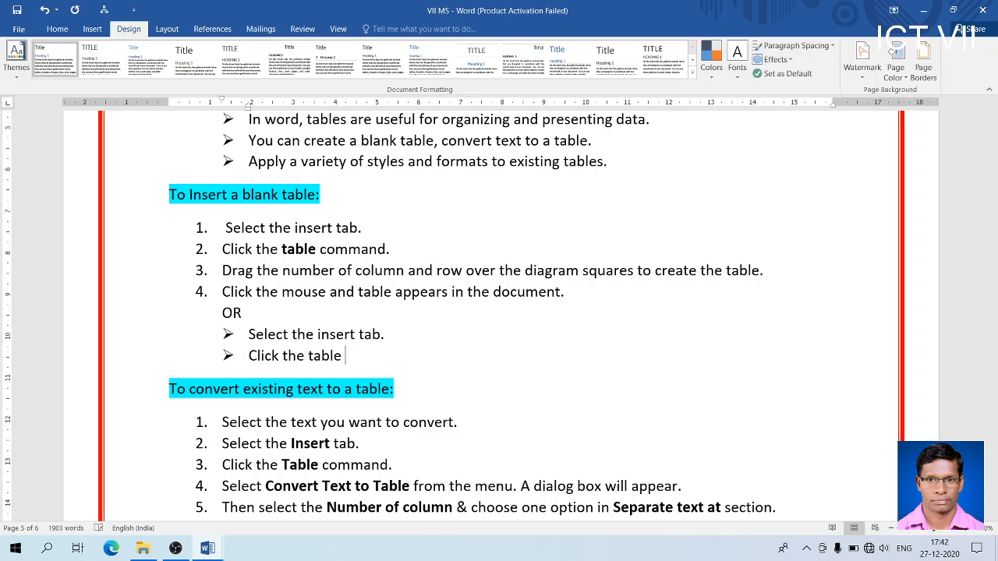
type("command")
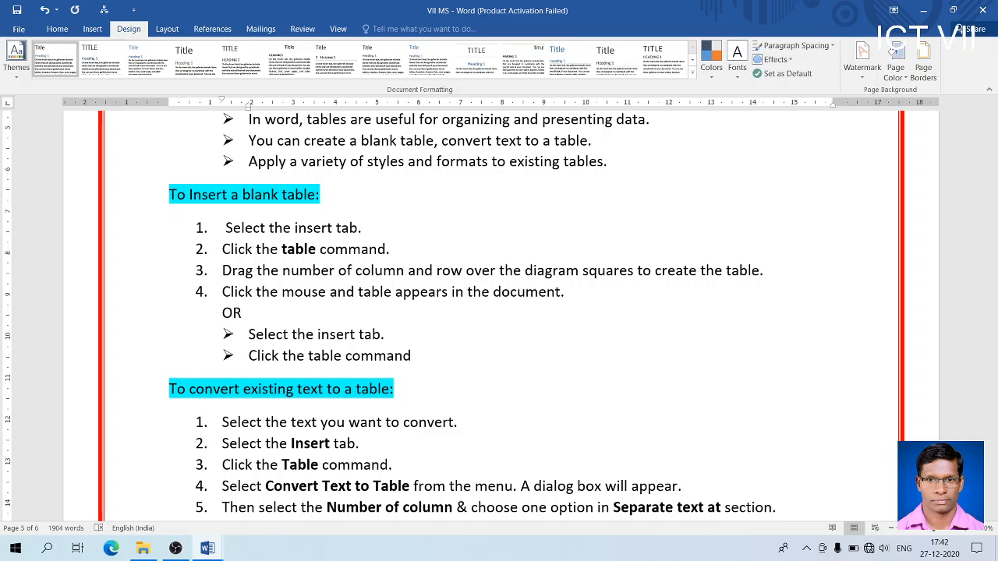
Step: Add a third arrow bullet under OR reading "Click on insert table", correcting the misspelled first word
key("Return")
type("clcick")
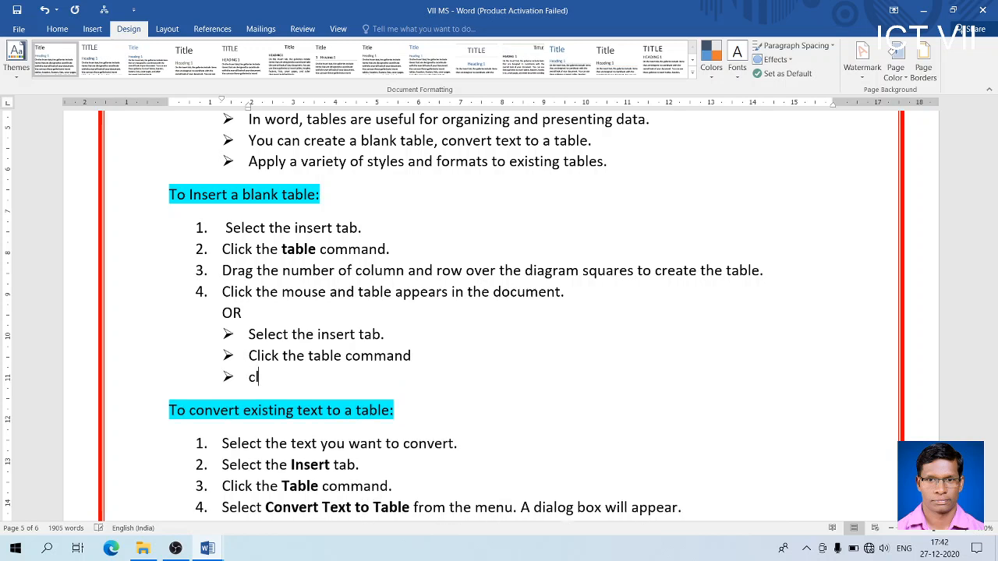
key("BackSpace")
key("BackSpace")
key("BackSpace")
key("BackSpace")
key("BackSpace")
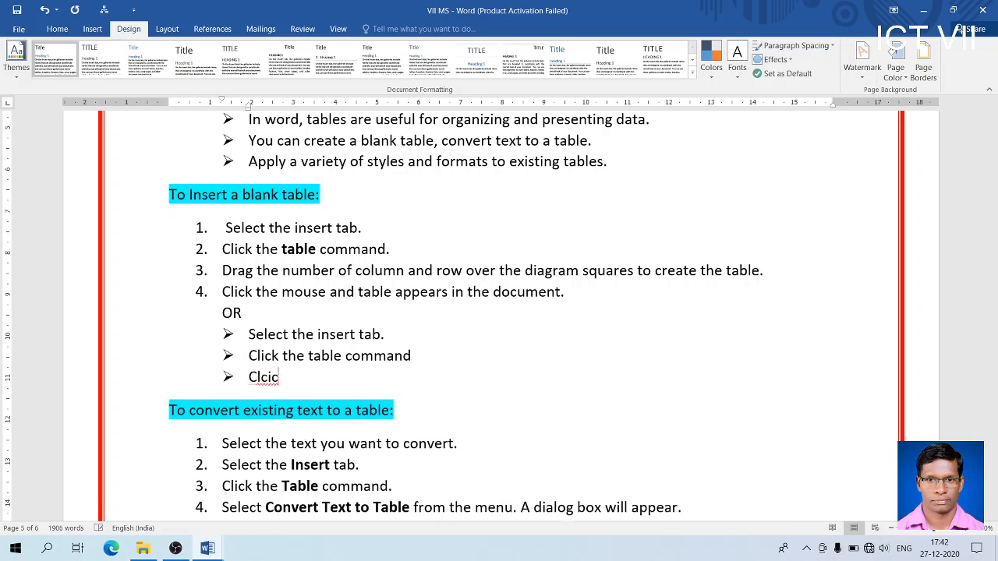
type("ick")
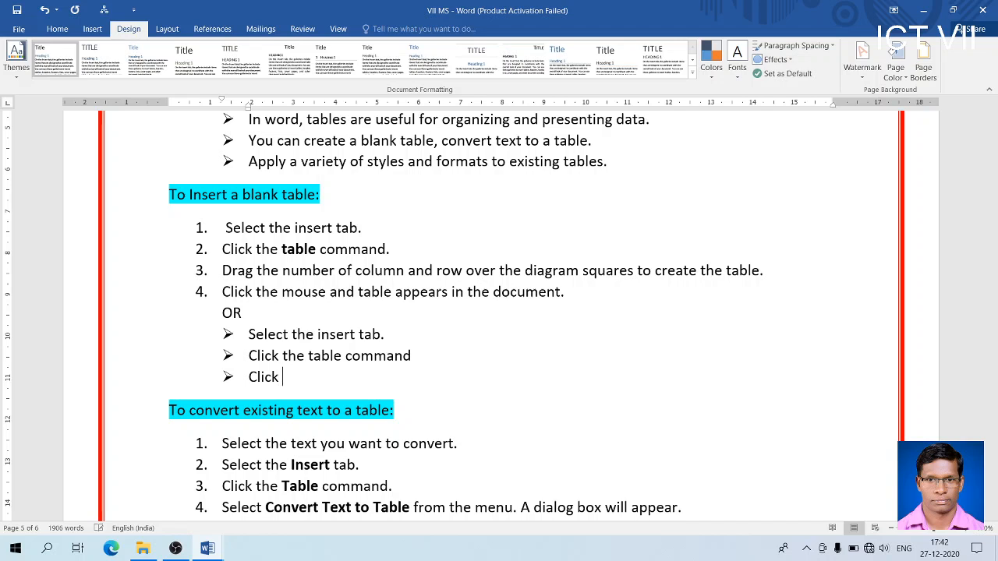
type(" on insert table")
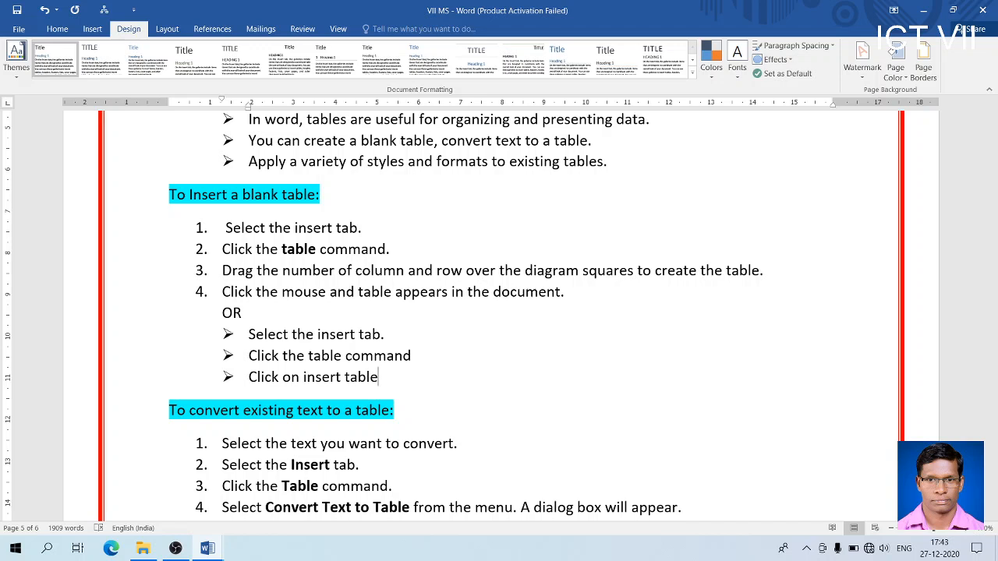
Step: Add a fourth arrow bullet under OR reading "Enter the column number and row number and click ok", correcting the misspelled "click"
key("Return")
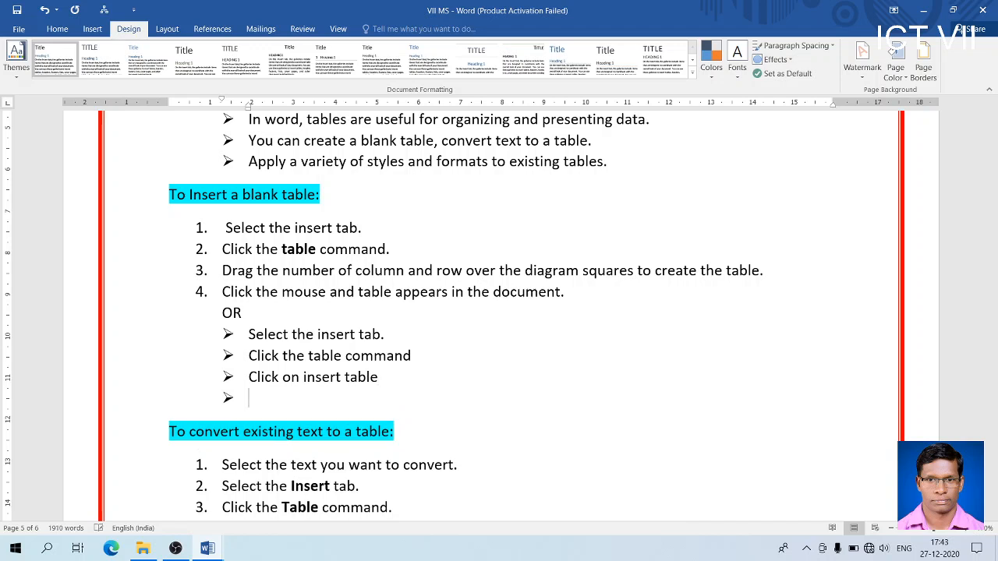
type("enter the column numb")
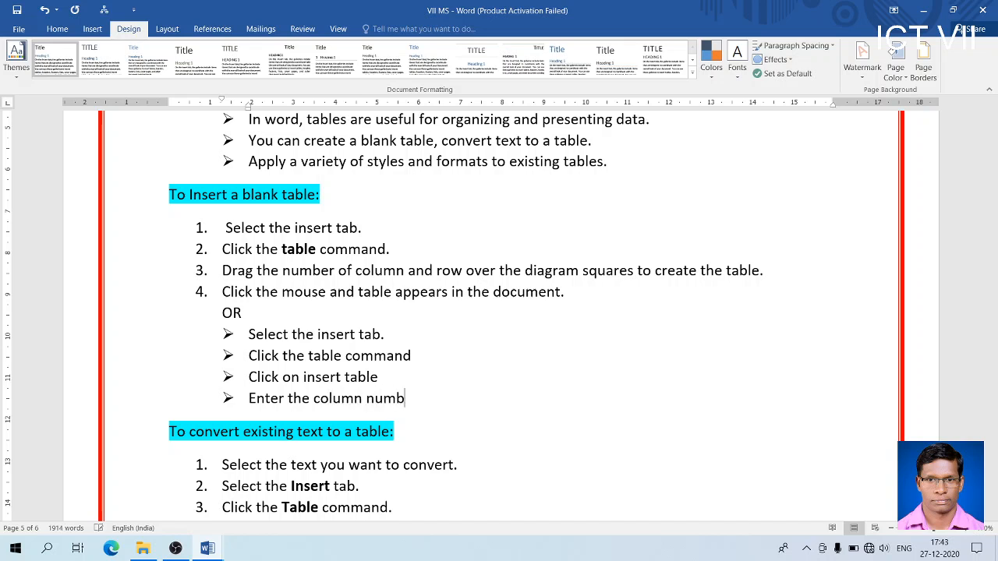
type("er and row num")
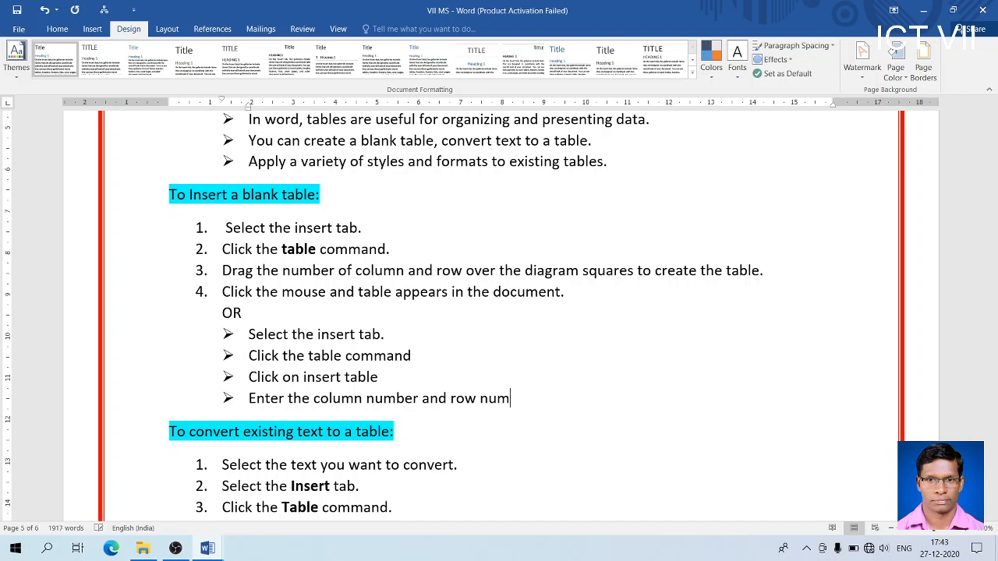
type("ber and ")
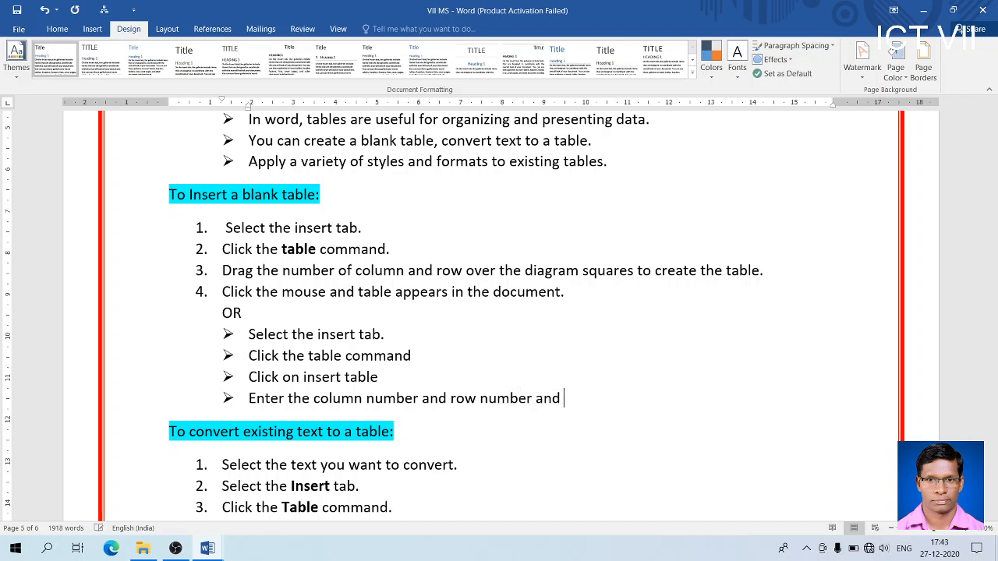
type("clcick")
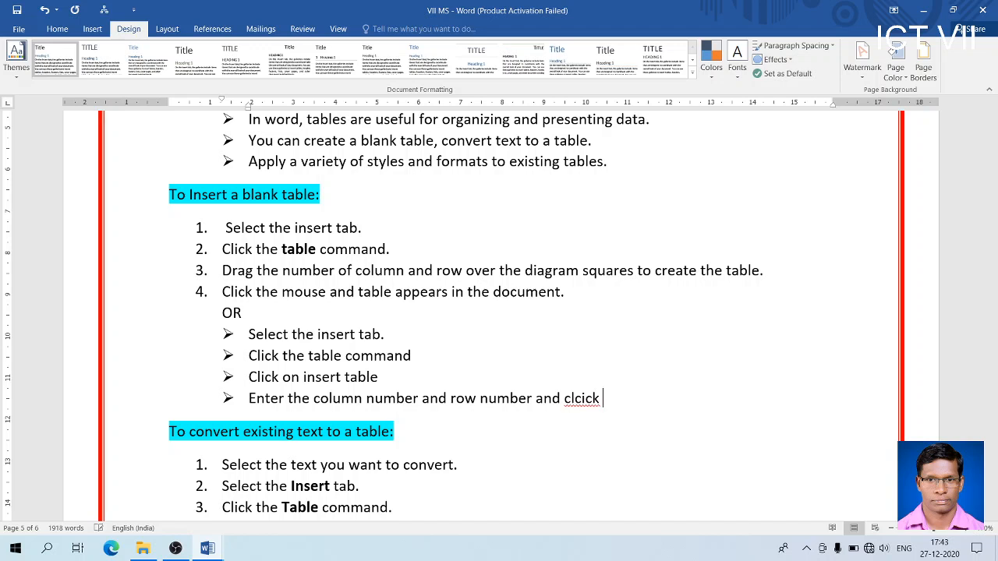
key("BackSpace")
key("BackSpace")
key("BackSpace")
key("BackSpace")
type("ic")
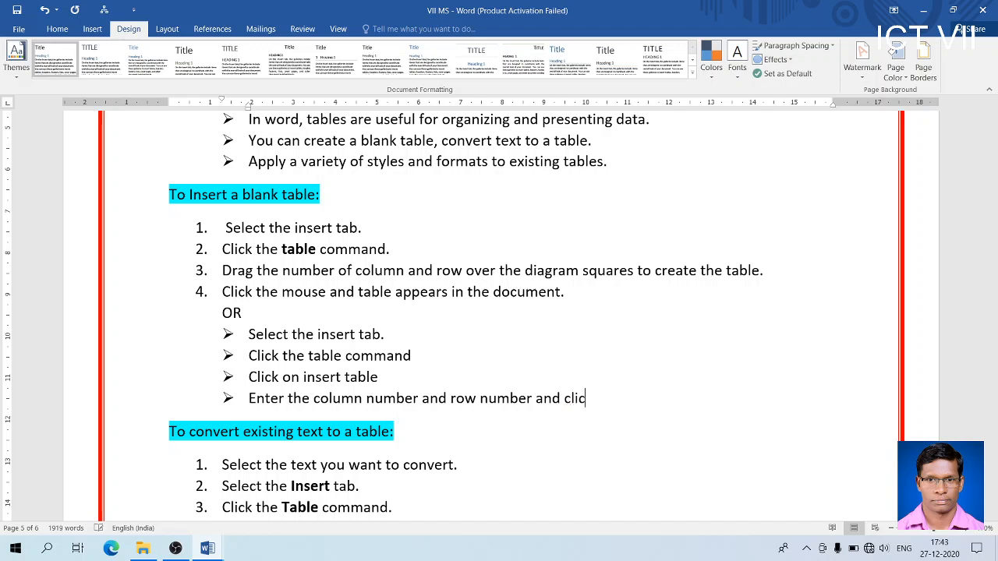
type("k ok")
Step: Add a fifth arrow bullet under OR reading "Table will be insered."
key("Return")
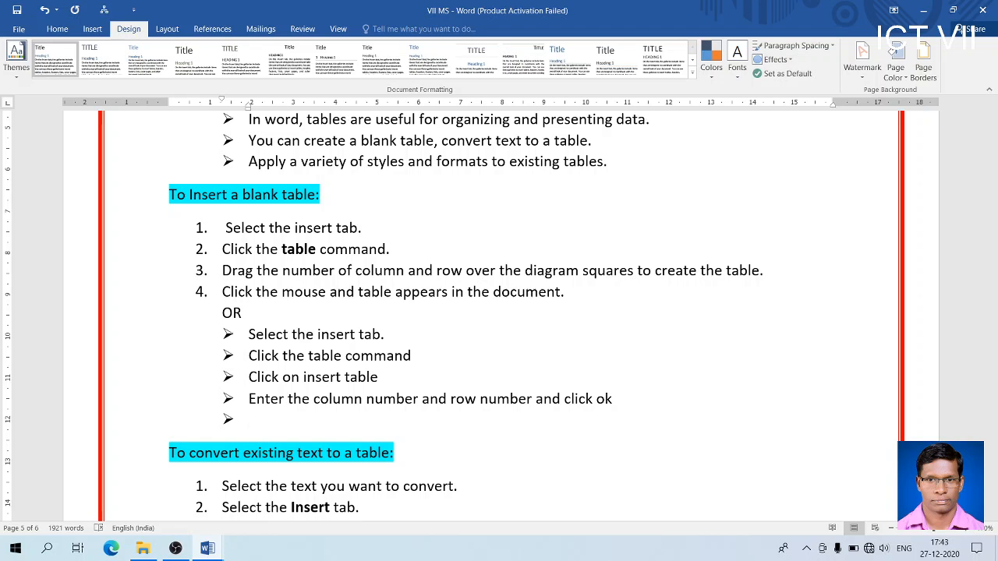
type("Table will be co")
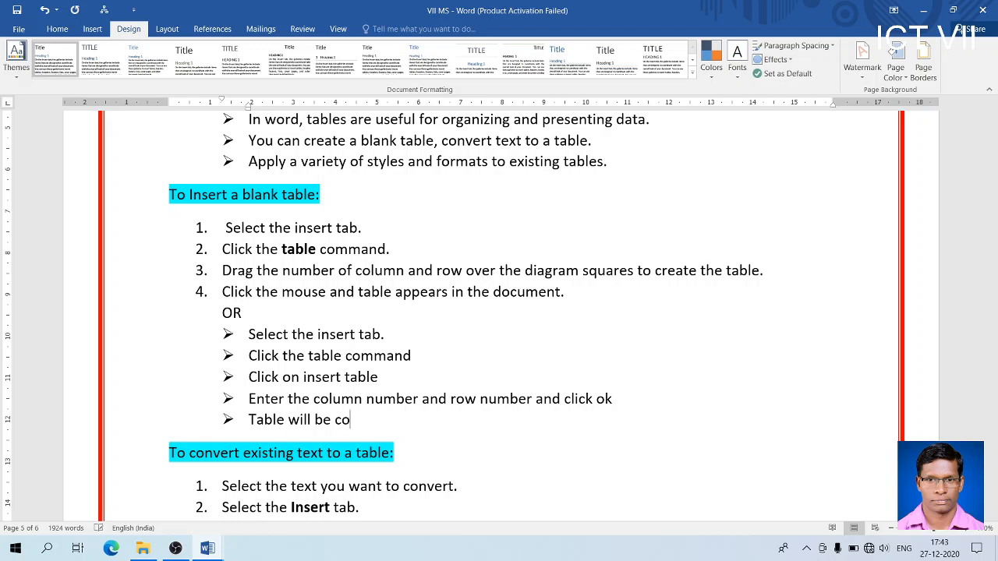
key("BackSpace")
key("BackSpace")
type("inserd")
key("BackSpace")
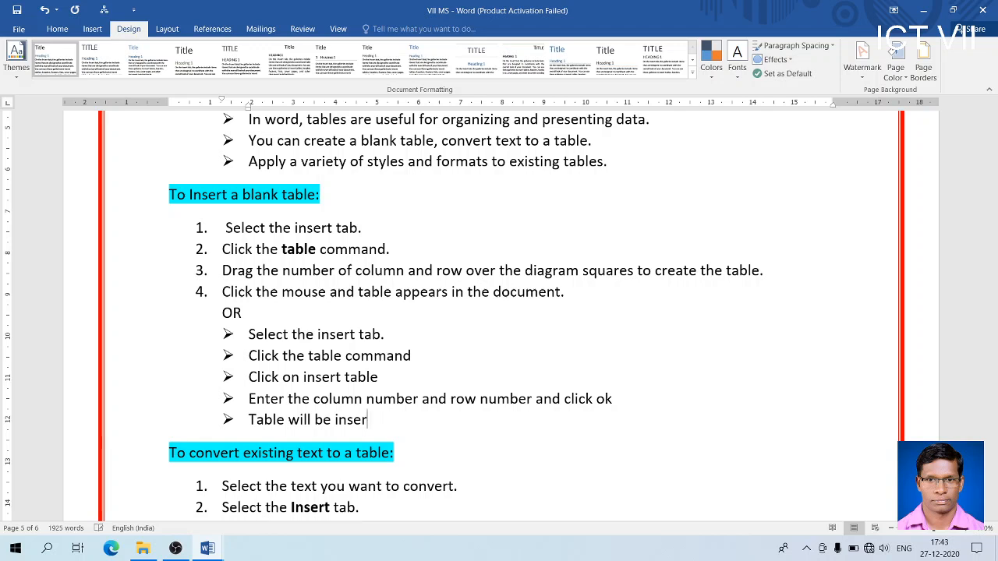
type("d")
key("BackSpace")
type("ed.")
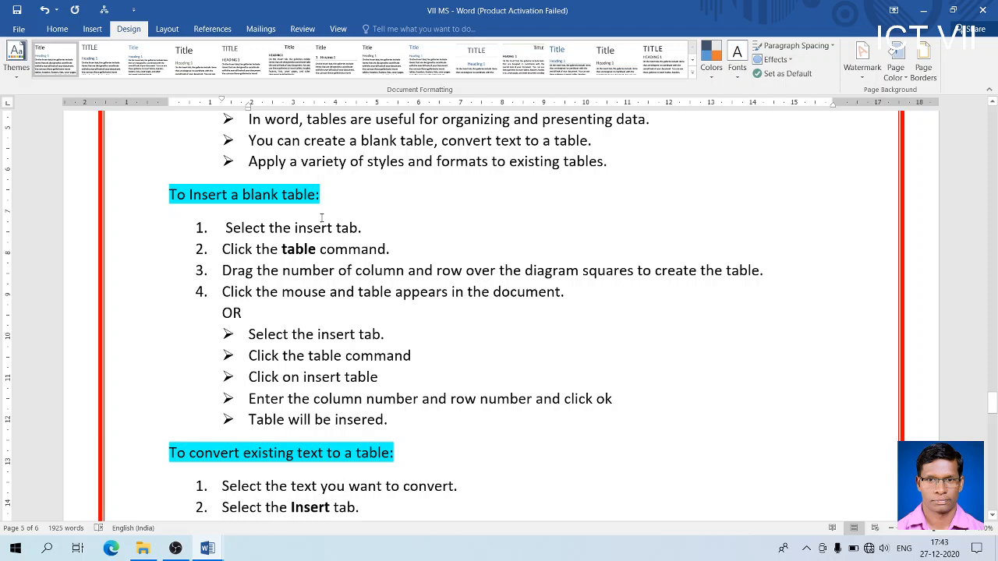
Step: Enclose OR in parentheses and correct the misspelled last word of the fifth bullet to "inserted"
left_click(246, 313)
type(")")
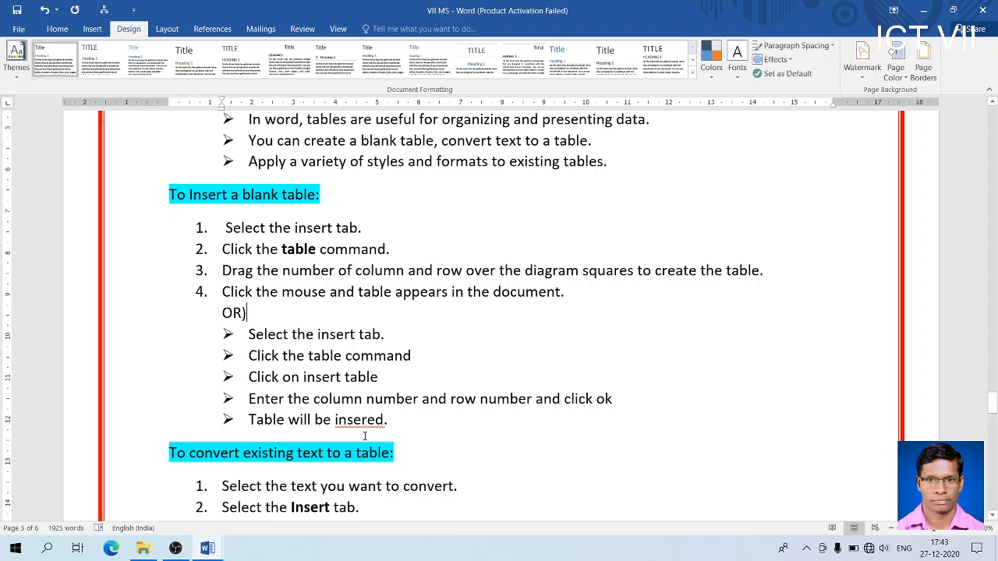
right_click(364, 421)
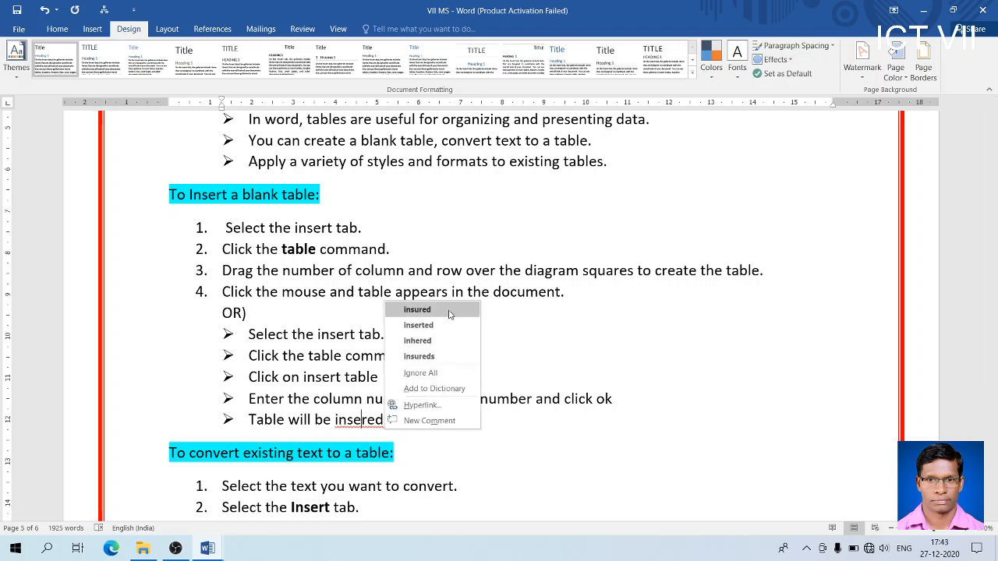
left_click(419, 325)
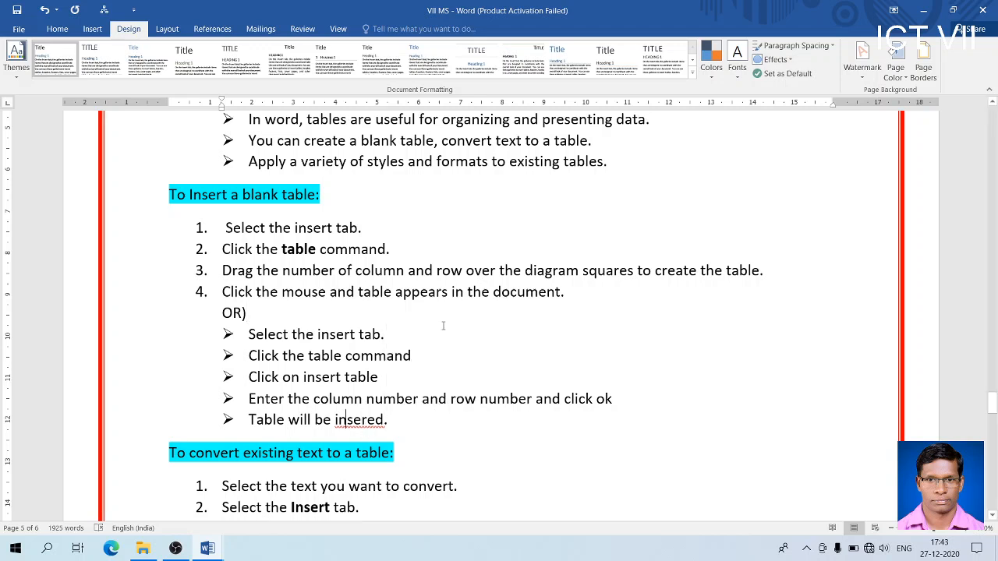
left_click(223, 312)
type("(")
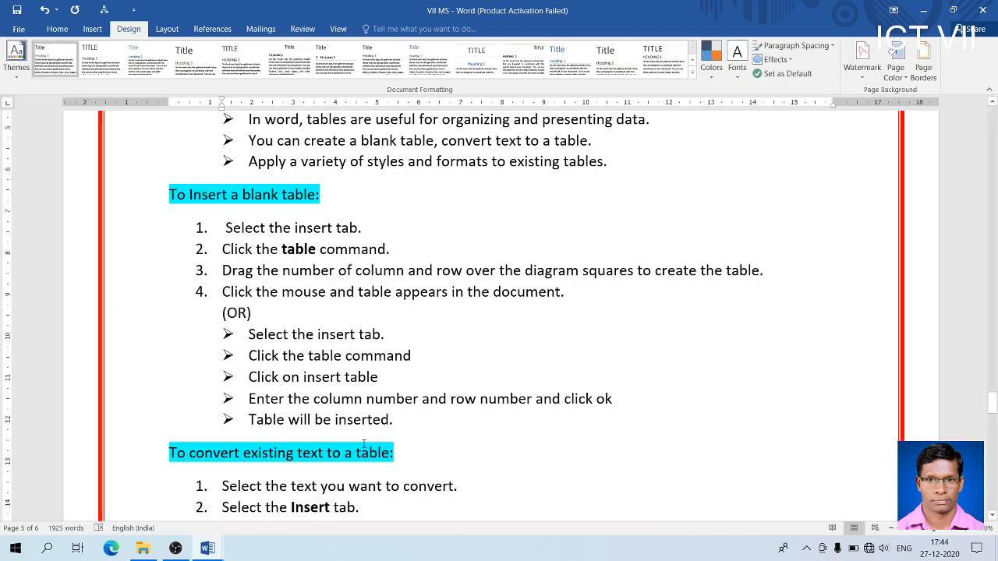
Step: Switch to Document2 and view the available table insertion options, including Convert Text to Table
key("alt+Tab")
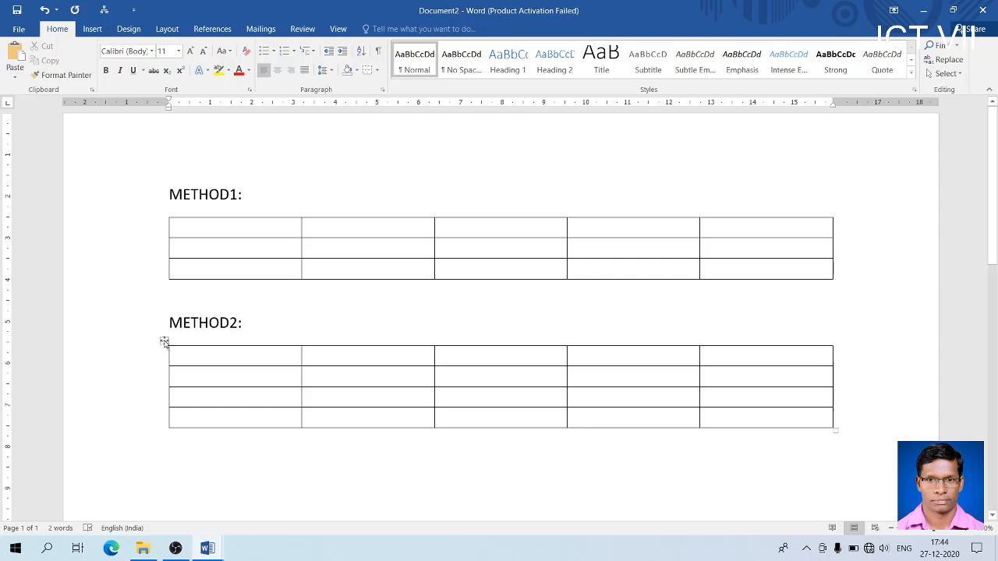
left_click(299, 266)
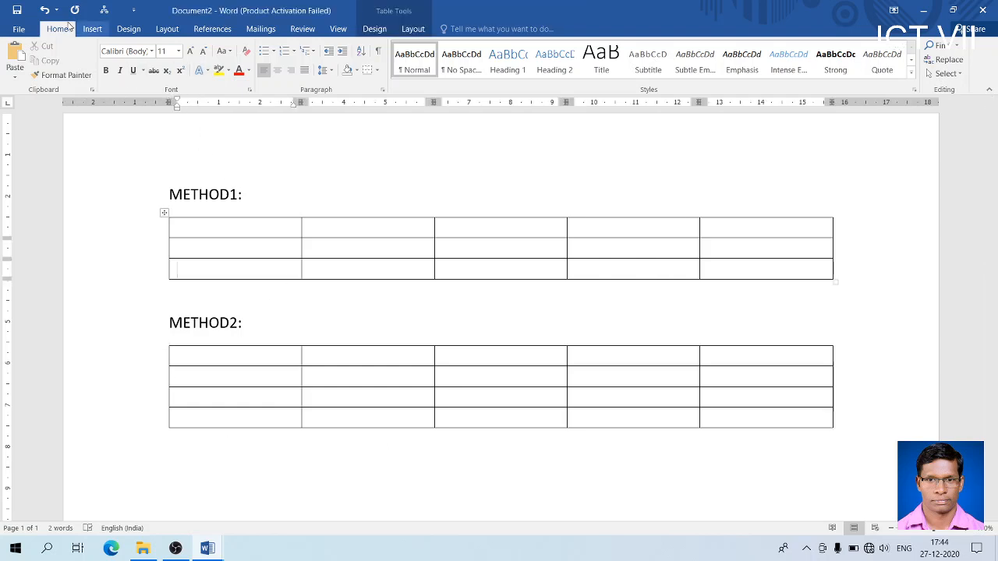
left_click(90, 29)
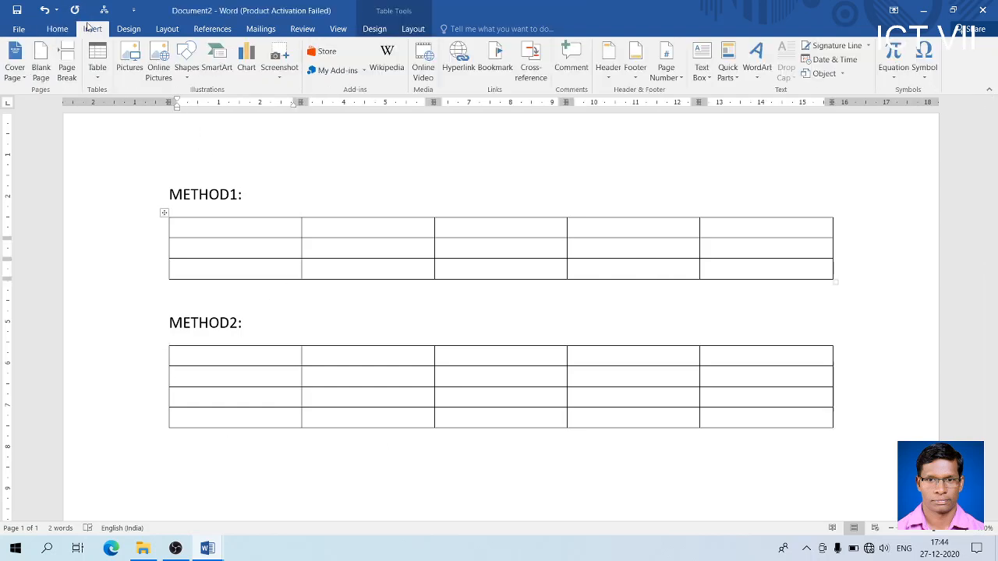
left_click(96, 78)
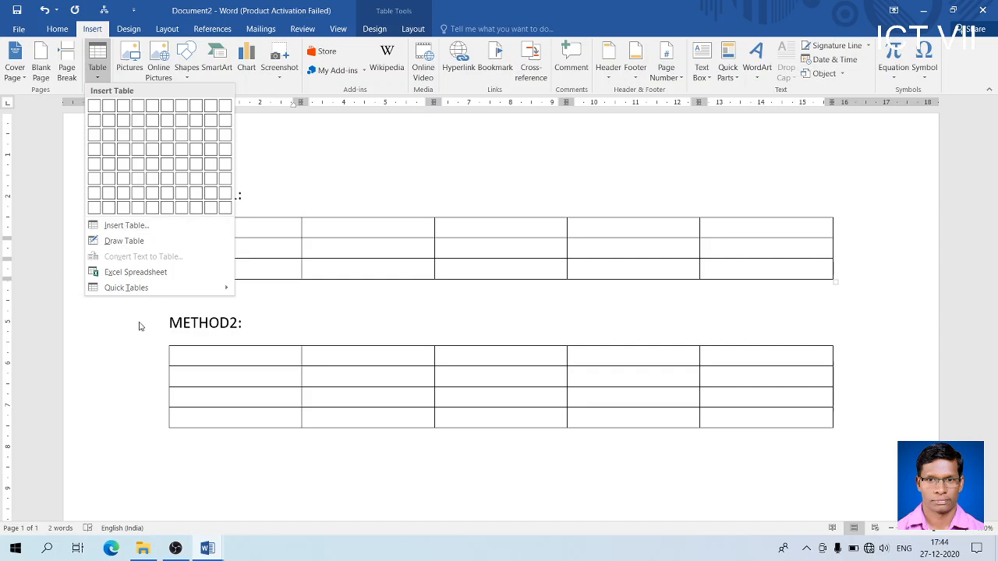
left_click(676, 448)
Step: Start a heading line below the METHOD2 table with the tab-separated headings SNO and NAME
left_click_drag(995, 219, 918, 285)
left_click(176, 302)
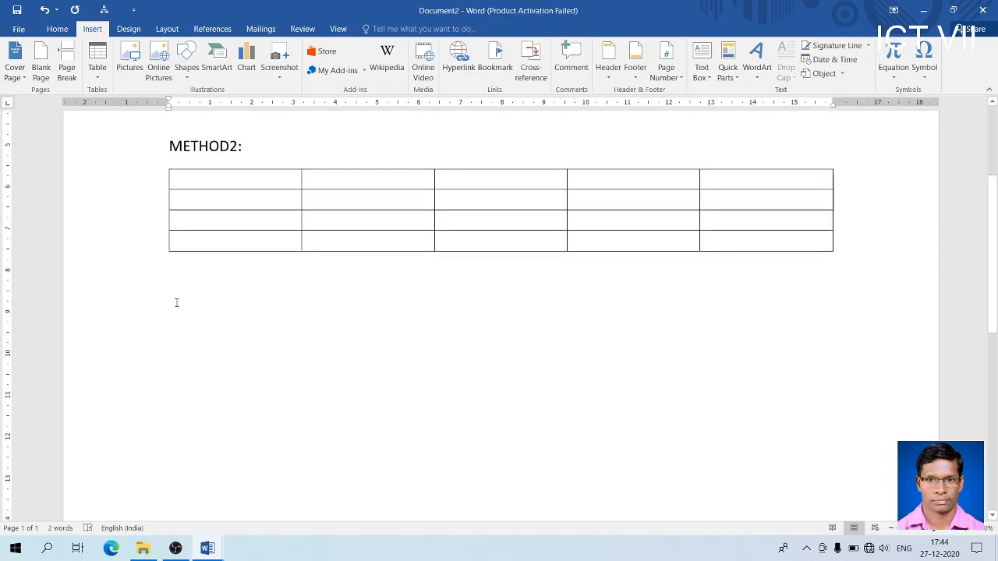
type("SL")
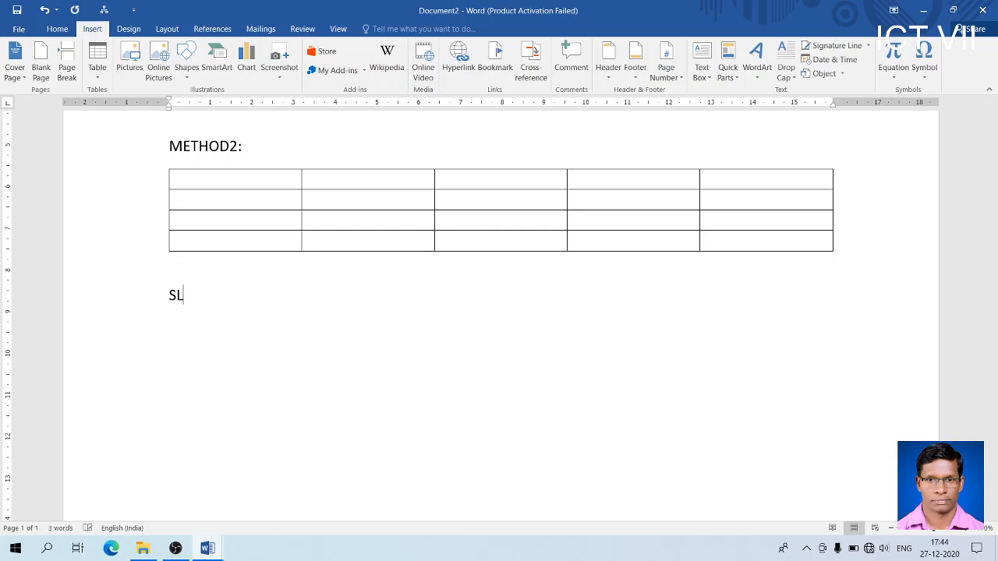
type(" NO")
key("BackSpace")
key("BackSpace")
key("BackSpace")
key("BackSpace")
type("NO")
type("NAME")
key("Tab")
Step: Add the heading BRANCH after NAME, removing the extra text started behind it
type("B")
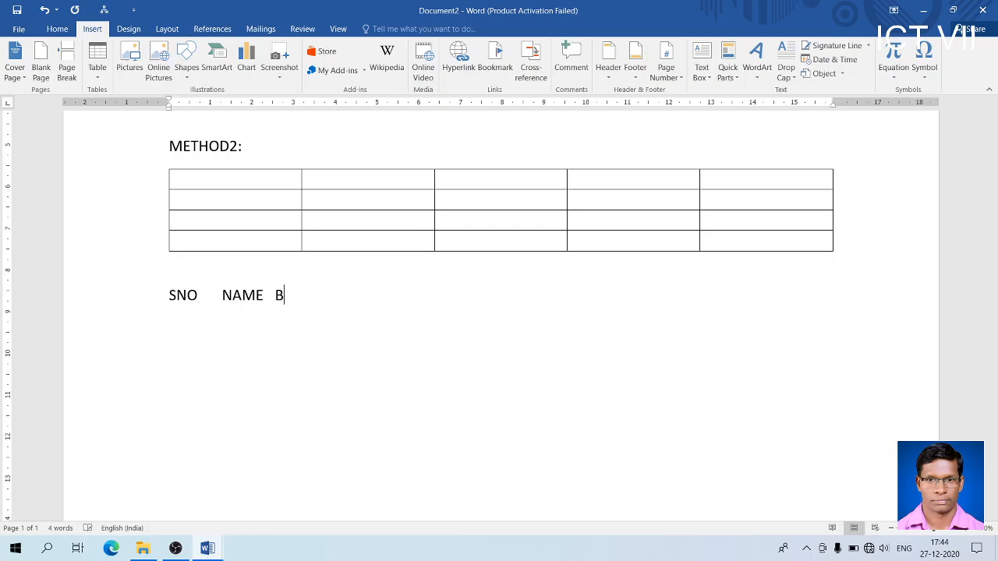
type("RANCH")
key("Tab")
type("DE")
key("BackSpace")
key("BackSpace")
key("BackSpace")
key("BackSpace")
type("H")
Step: Insert the headings ROLL and SECTION between NAME and BRANCH, separated by spaces
key("Left")
key("Left")
key("Left")
key("Left")
key("Left")
key("Left")
type("ROLL")
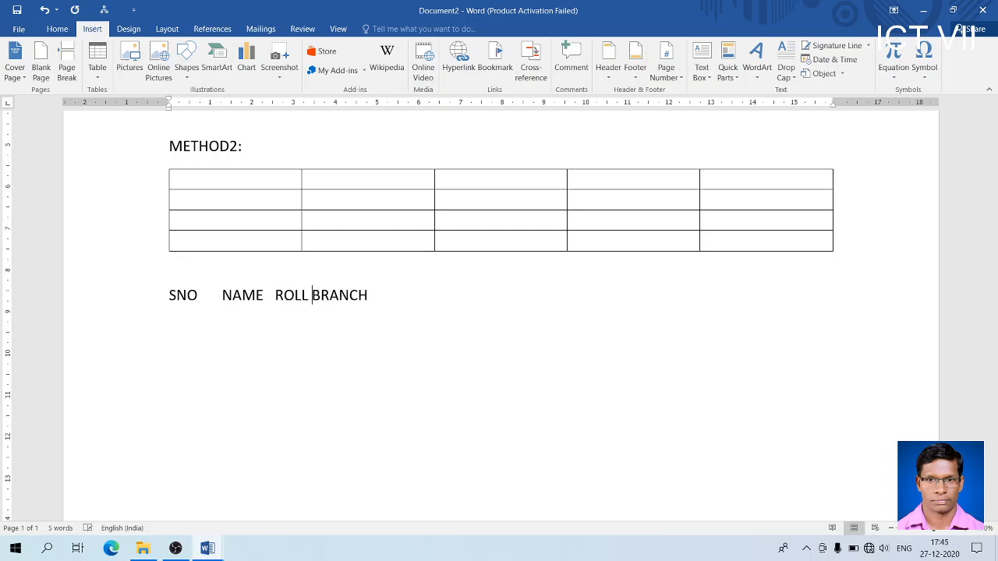
type(" SECTION")
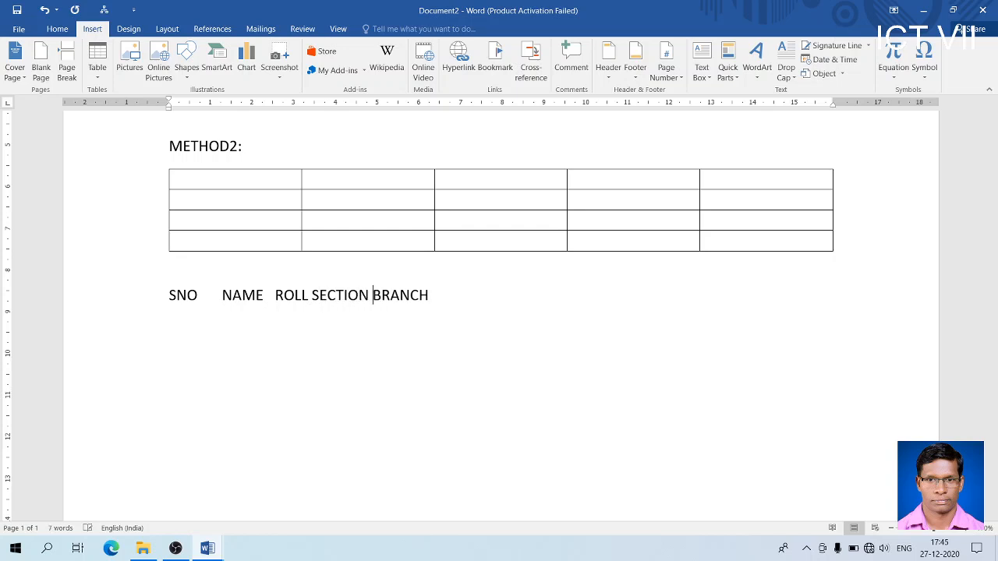
Step: Add three lines numbered 1, 2 and 3 below the heading line
left_click(431, 304)
key("Return")
type("1")
key("Return")
type("1")
key("BackSpace")
type("2")
key("Return")
type("3")
Step: Complete line 1 with a student's name, roll 25, section A and branch CSE under the matching headings
left_click(193, 328)
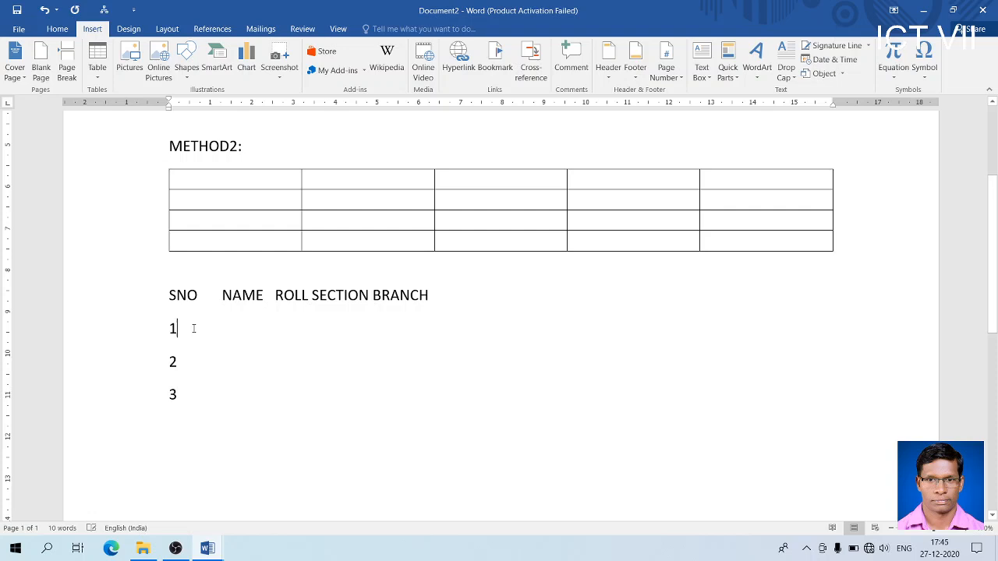
key("Tab")
type("G.NAIK")
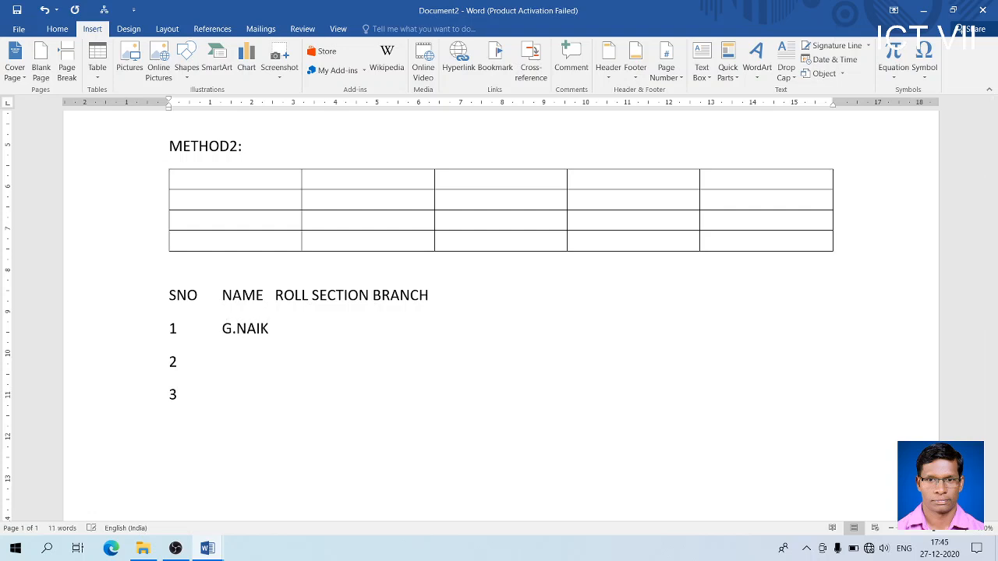
key("Tab")
key("BackSpace")
key("BackSpace")
type("2")
key("Right")
key("Right")
key("Right")
key("Right")
key("Right")
key("Right")
key("Right")
type("25          A            CSE")
Step: Complete line 2 with a student's name, roll 22, section B and branch IT
key("Down")
type("S.SAHU")
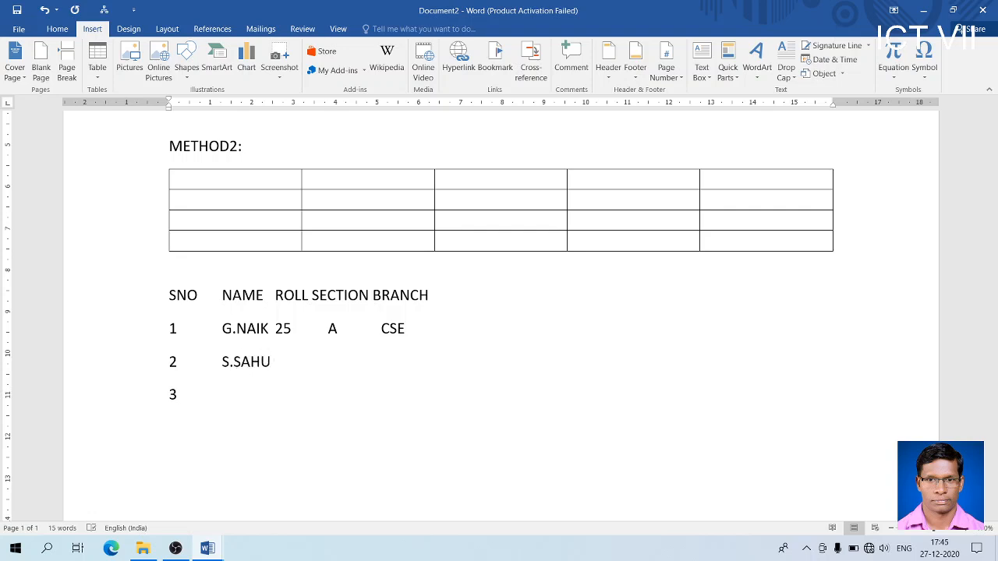
type("22")
key("Tab")
type("B")
key("Tab")
type("IT")
Step: Complete line 3 with a student's name, roll 20, section A and branch ETC
key("Tab")
type("L.BHOI")
key("Tab")
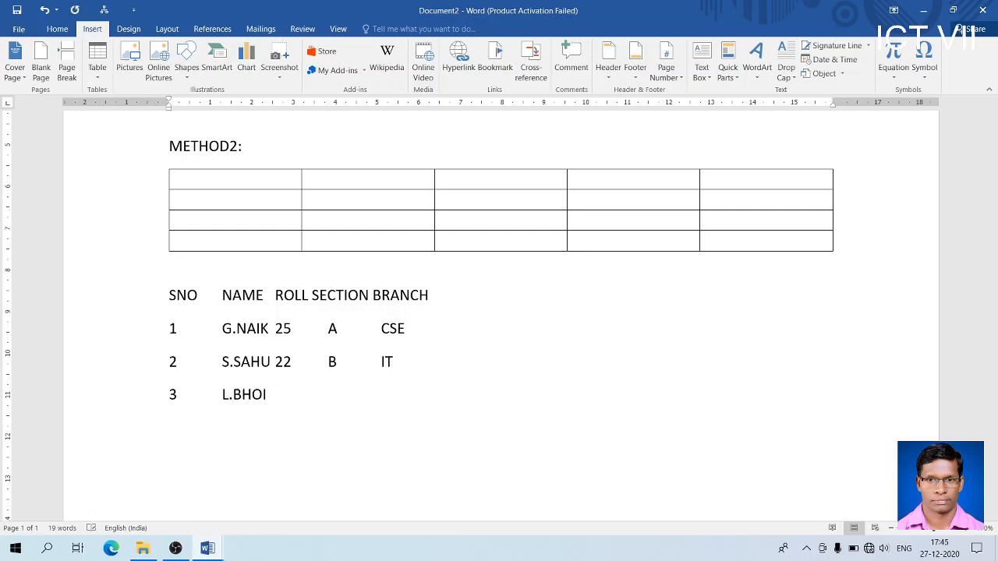
type("20")
key("Tab")
type("A")
key("Tab")
type("ET")
key("BackSpace")
key("BackSpace")
type("ETC")
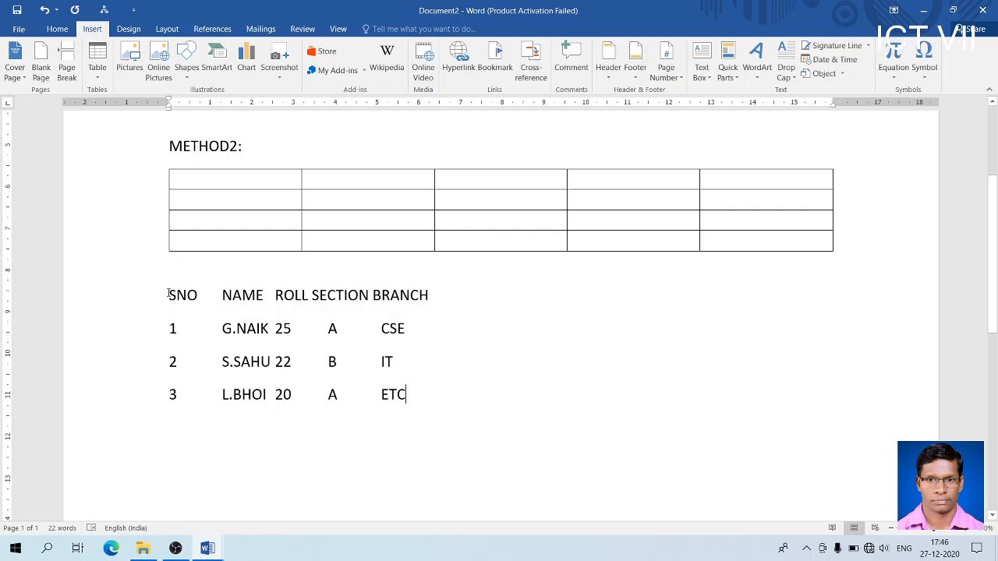
Step: Convert the heading line and the three student lines to a table with 5 columns, separating the text at tabs
left_click_drag(166, 293, 405, 398)
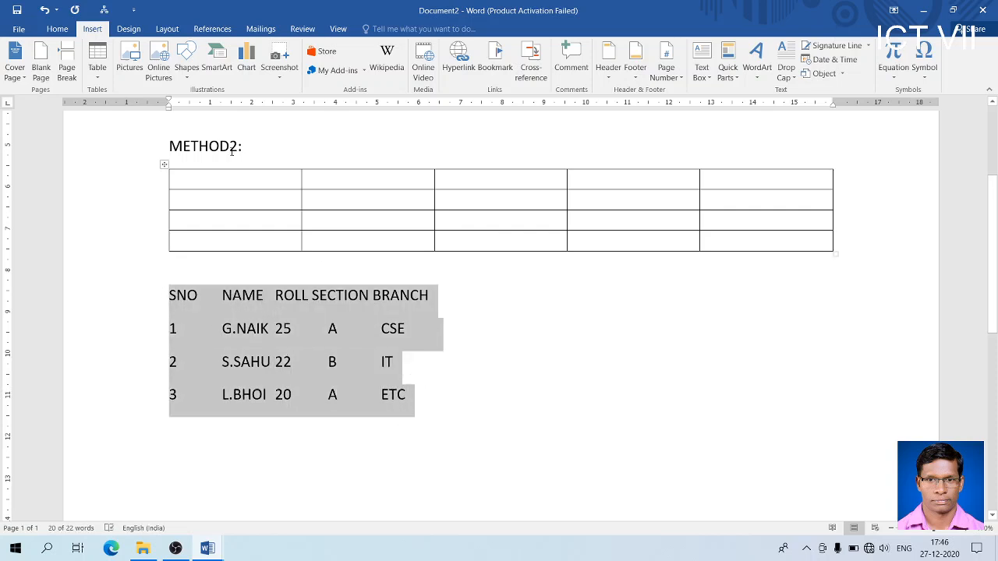
left_click(104, 82)
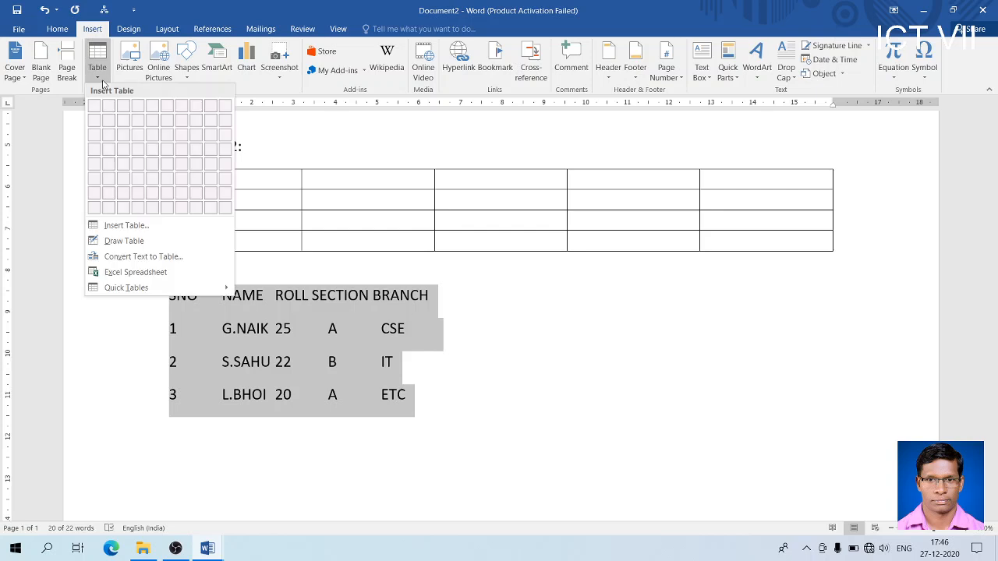
left_click(124, 258)
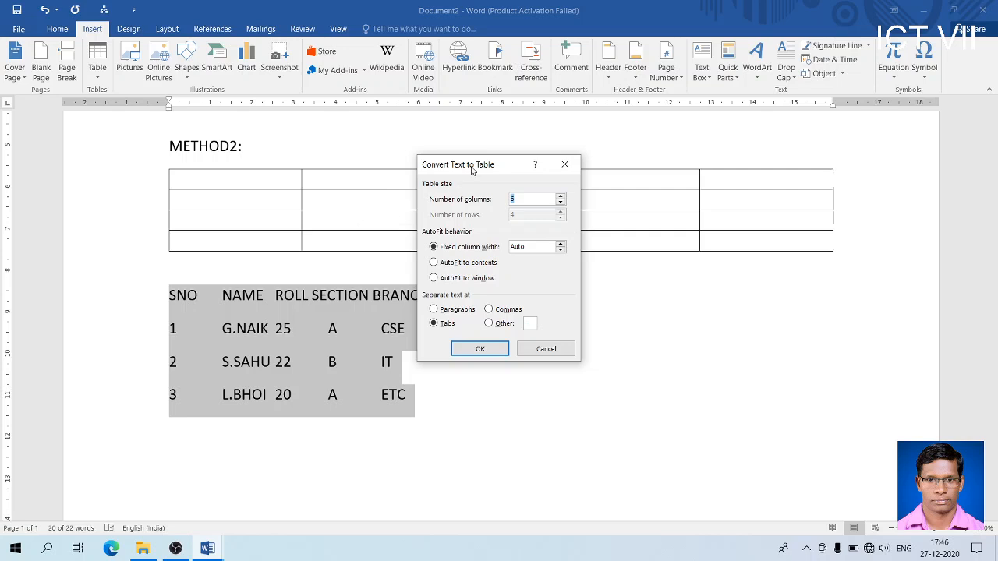
left_click_drag(471, 170, 563, 192)
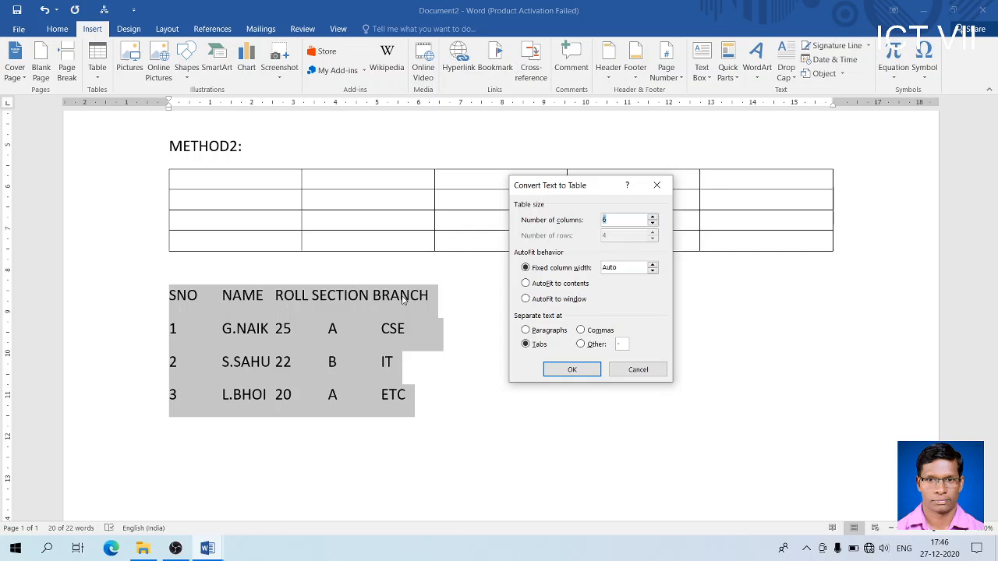
type("5")
left_click(579, 371)
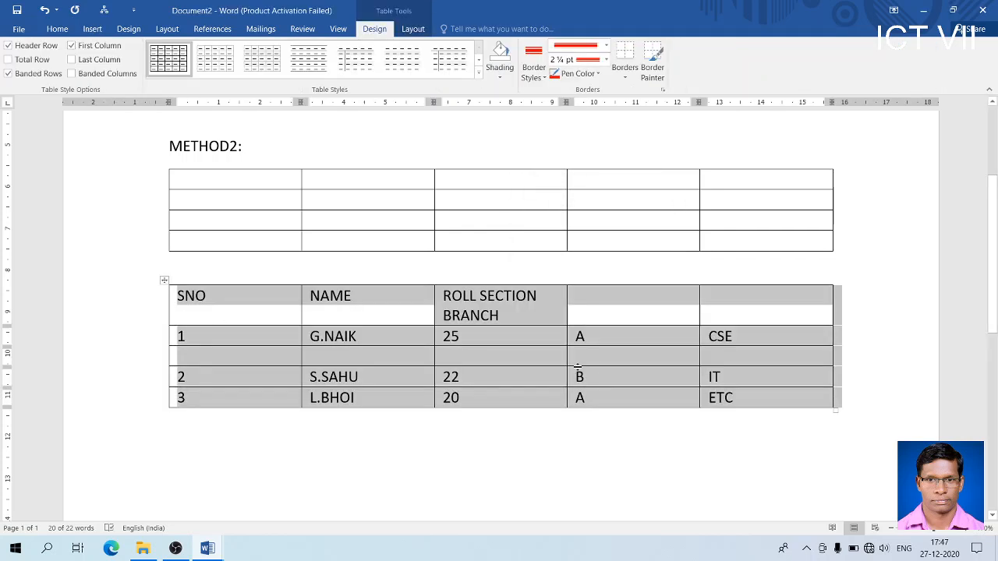
Step: Enter the headings SECTION and BRANCH in the fourth and fifth header cells of the student table
left_click(513, 320)
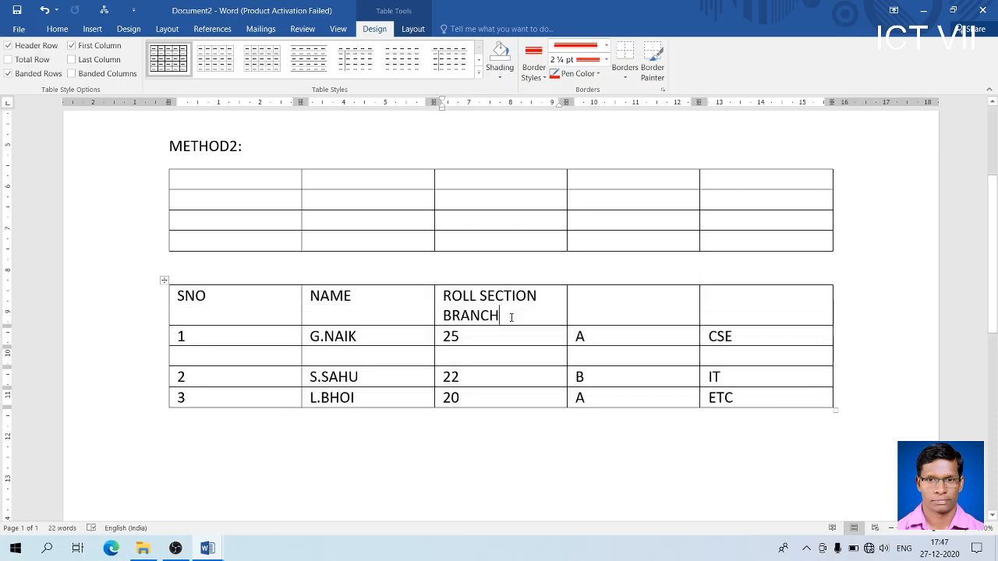
left_click_drag(510, 316, 471, 316)
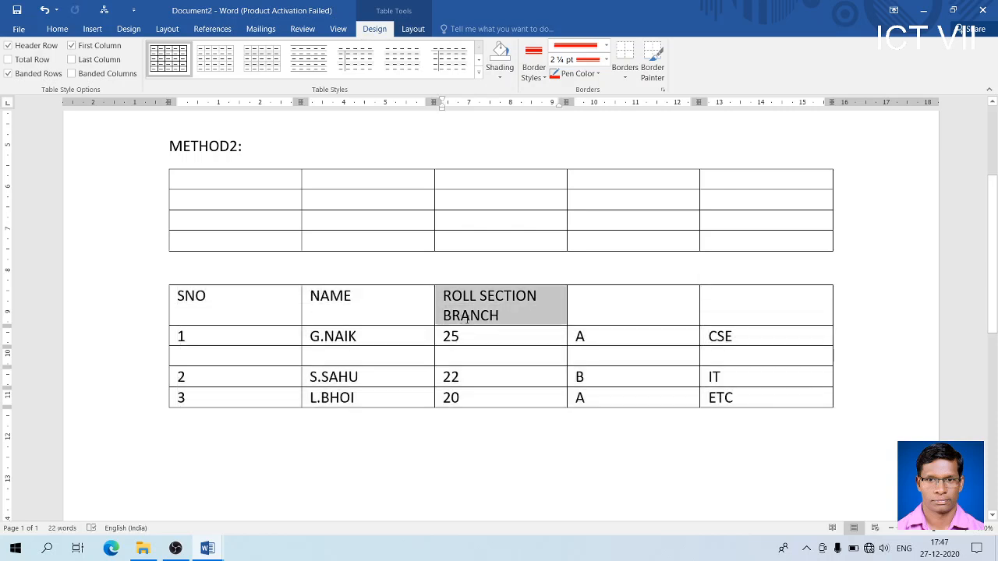
left_click(737, 300)
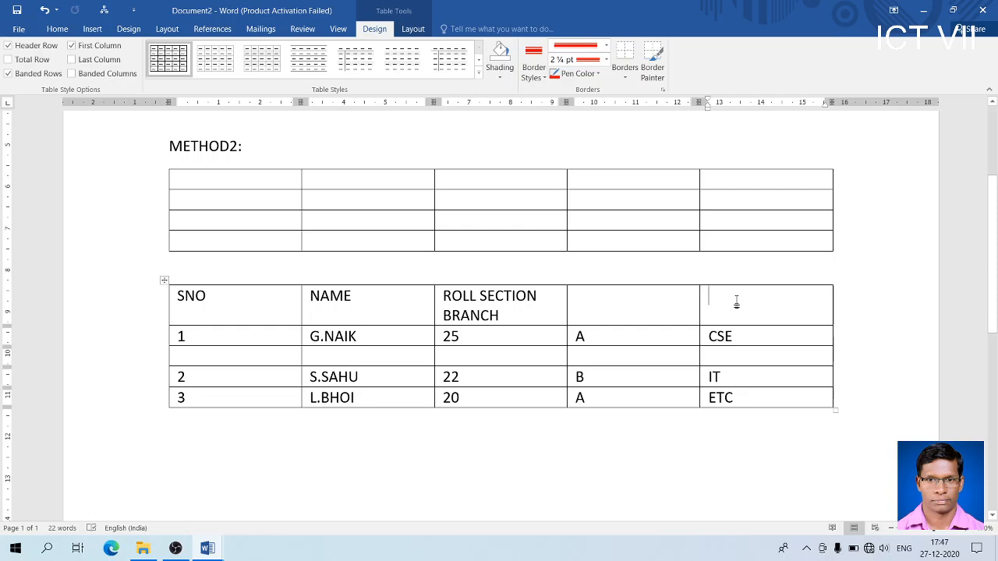
type("BRANCH")
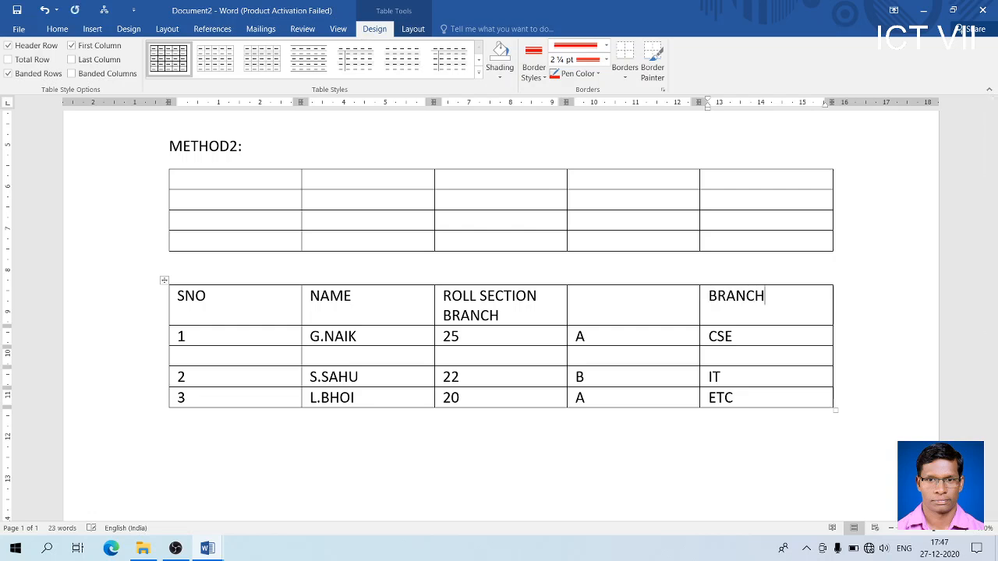
left_click(616, 303)
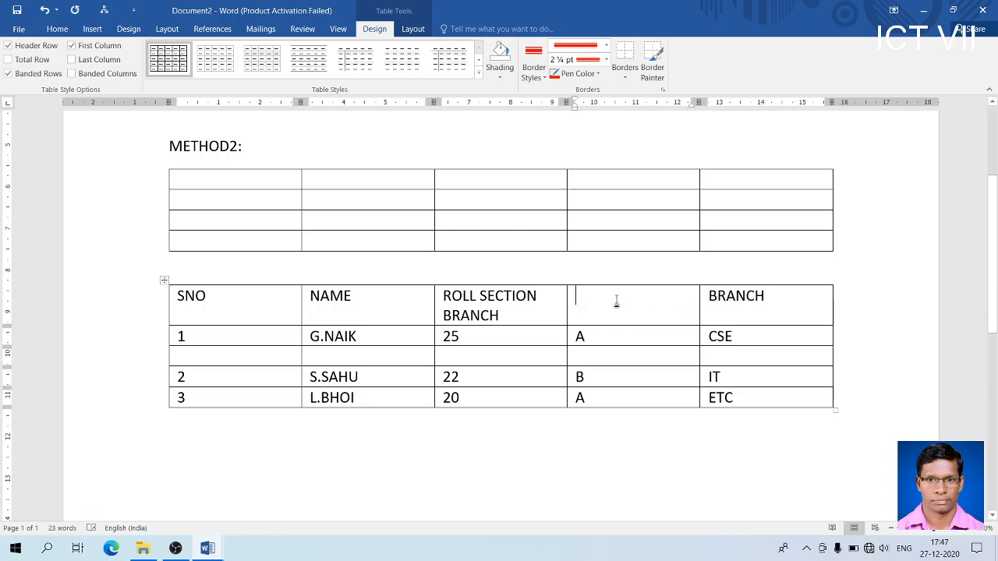
type("SECTION")
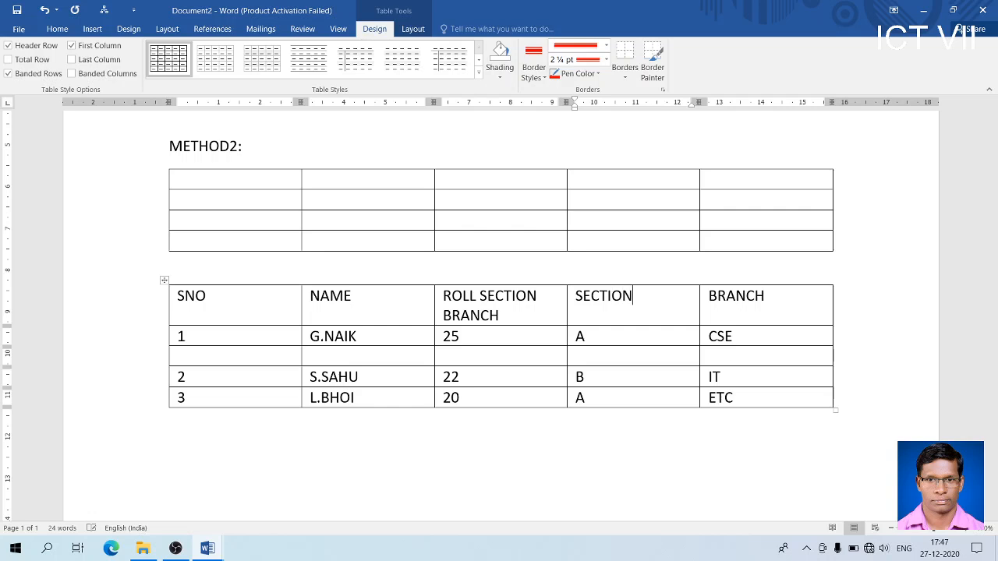
Step: Remove the words SECTION BRANCH from the third header cell so that it reads only ROLL
left_click(516, 315)
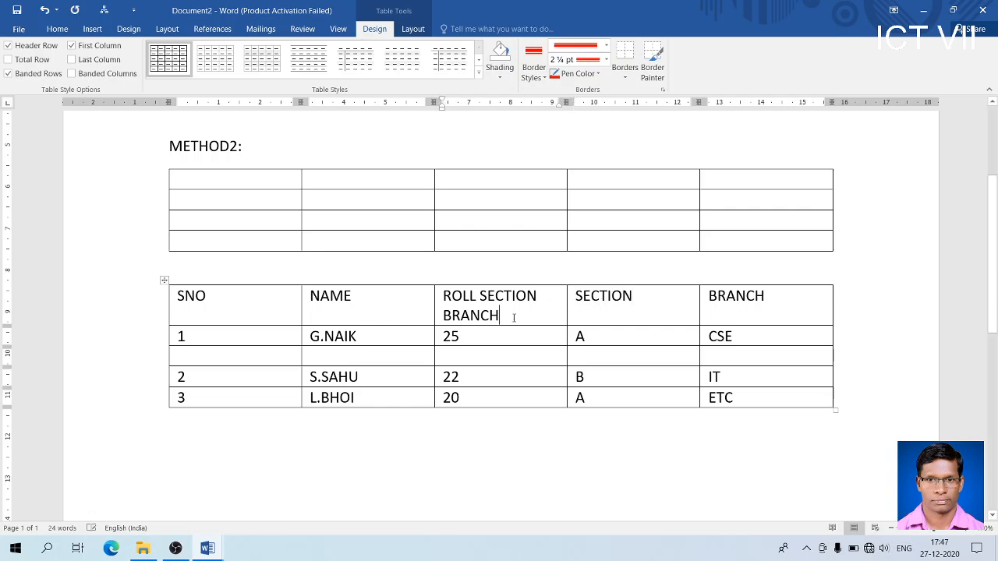
key("BackSpace")
key("BackSpace")
key("BackSpace")
key("BackSpace")
key("BackSpace")
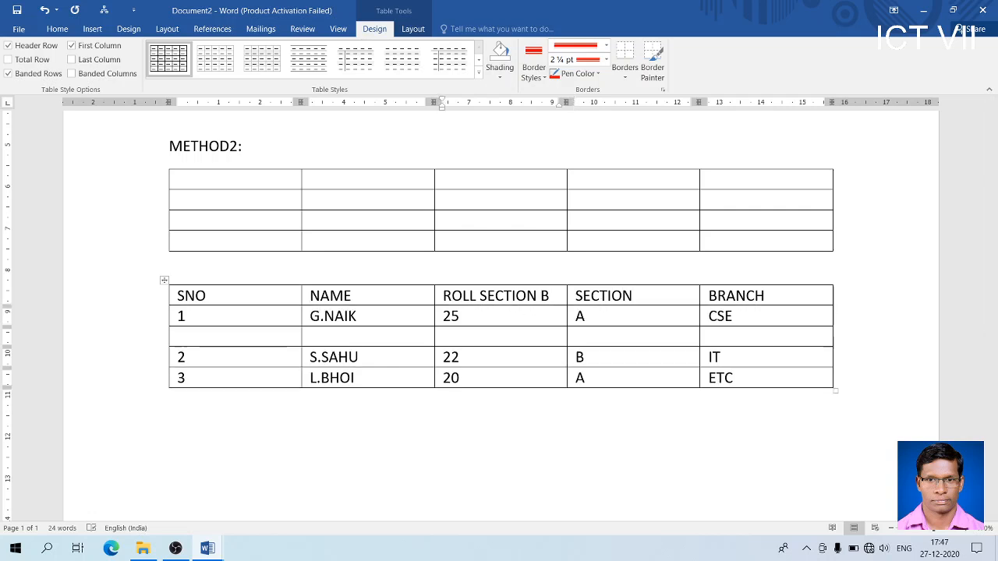
key("BackSpace")
key("BackSpace")
key("BackSpace")
key("BackSpace")
key("BackSpace")
key("BackSpace")
key("BackSpace")
key("BackSpace")
key("BackSpace")
key("BackSpace")
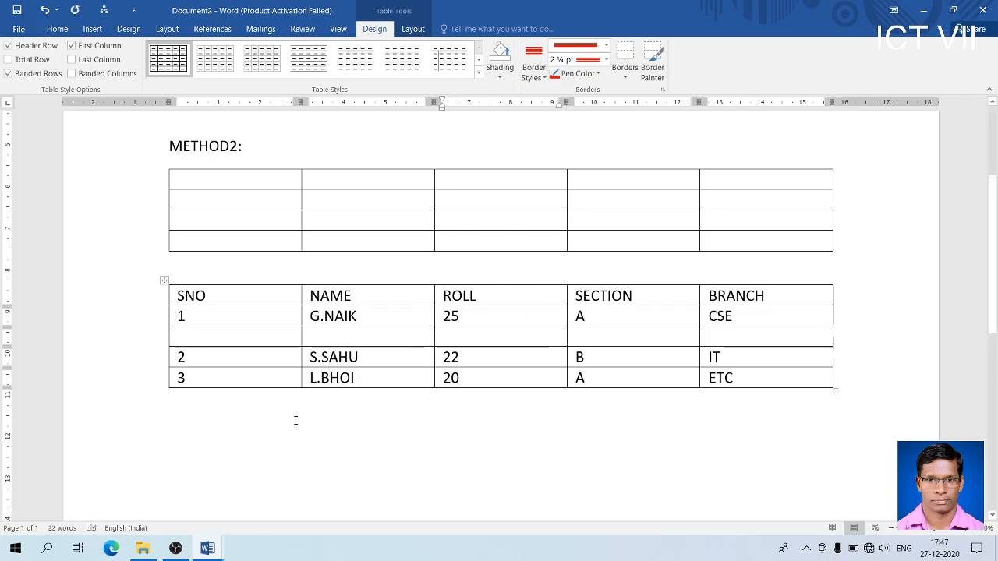
Step: Delete the empty row between students 1 and 2 in the student table
left_click(165, 336)
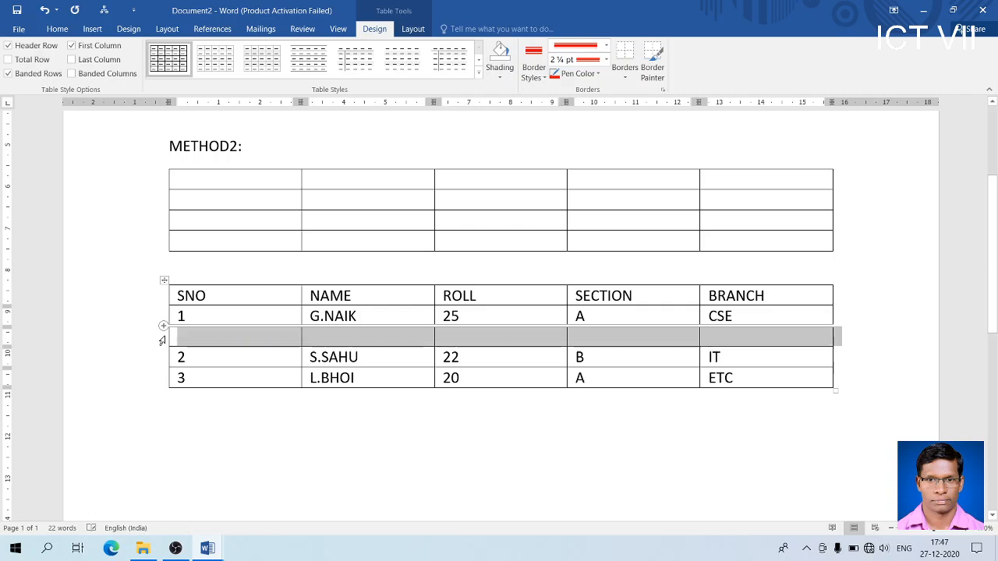
right_click(165, 339)
left_click(206, 216)
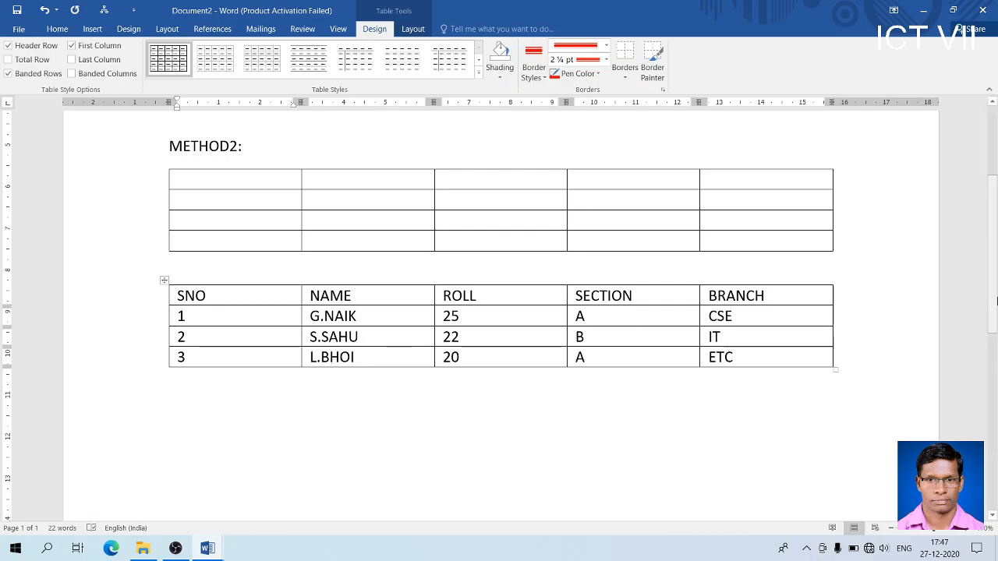
Step: Review the blank tables under METHOD1 and METHOD2 and the student table below them
left_click_drag(996, 296, 996, 235)
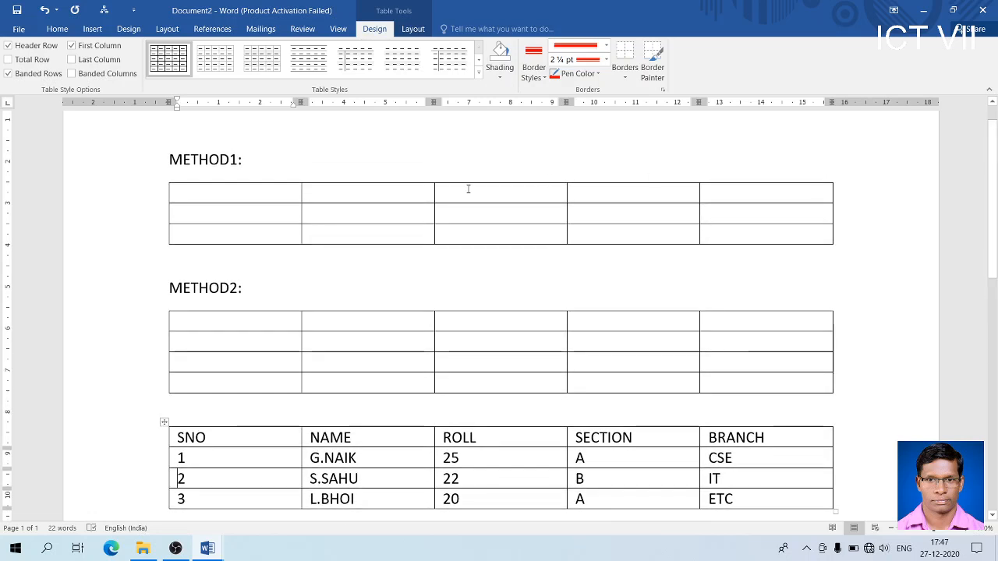
left_click(216, 195)
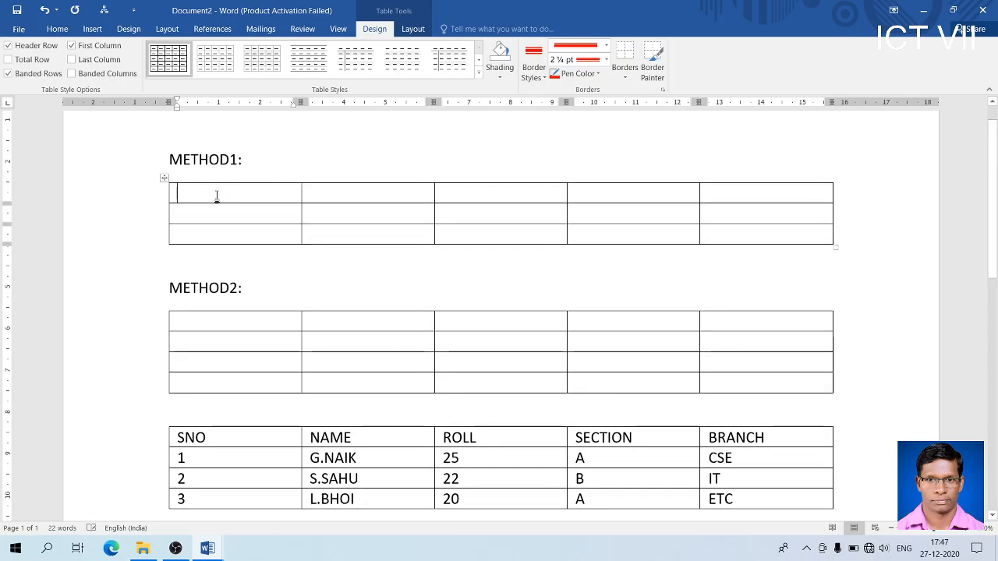
left_click(221, 323)
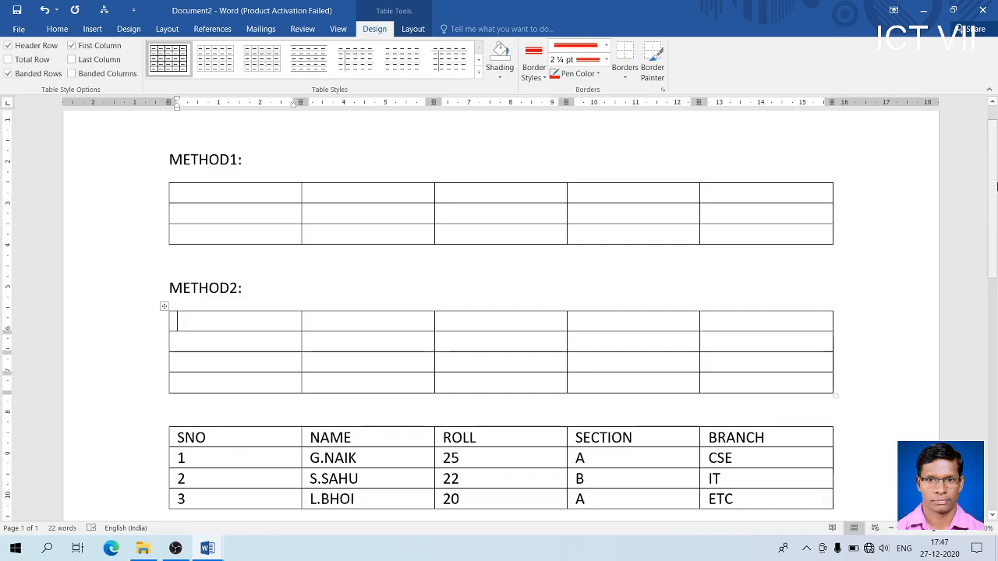
left_click_drag(995, 185, 995, 286)
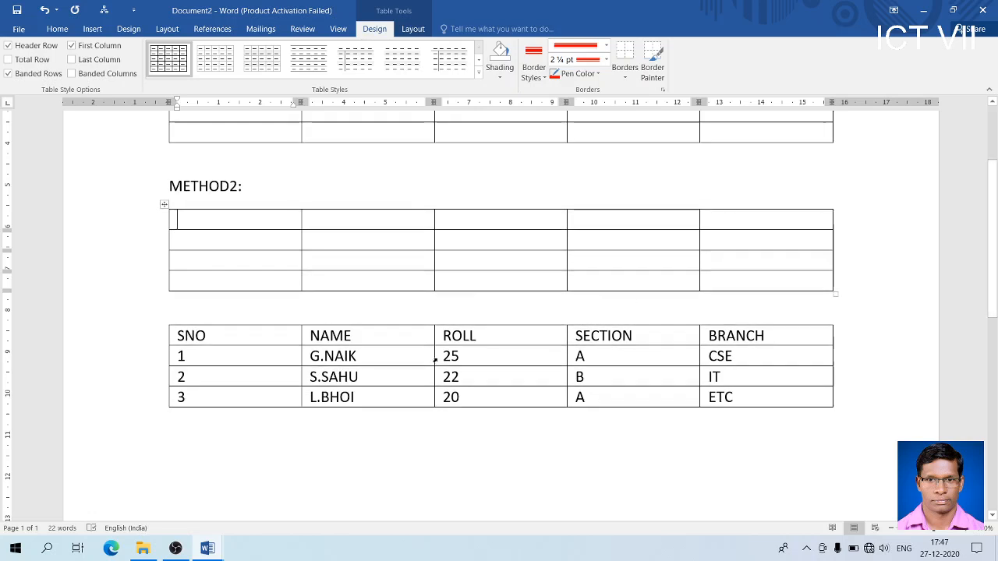
left_click(289, 378)
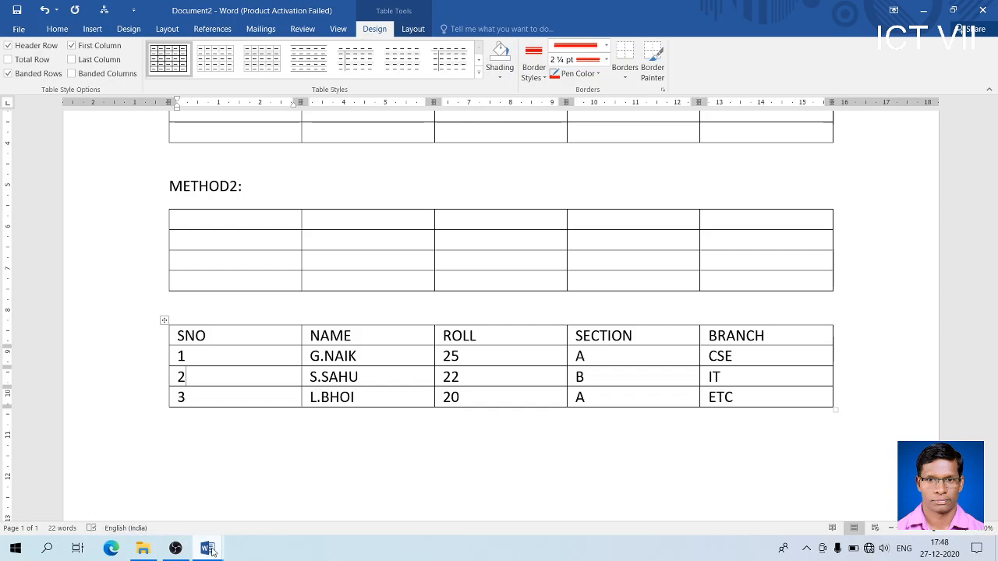
Step: Switch to the VII MS document and read the instructions for converting text to a table and adding a row above
mouse_move(208, 549)
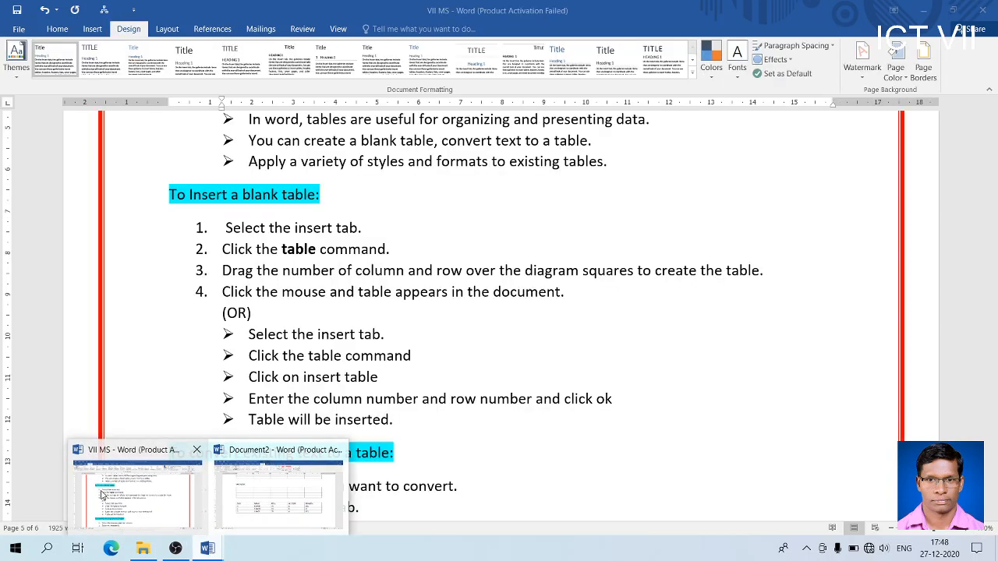
left_click(101, 495)
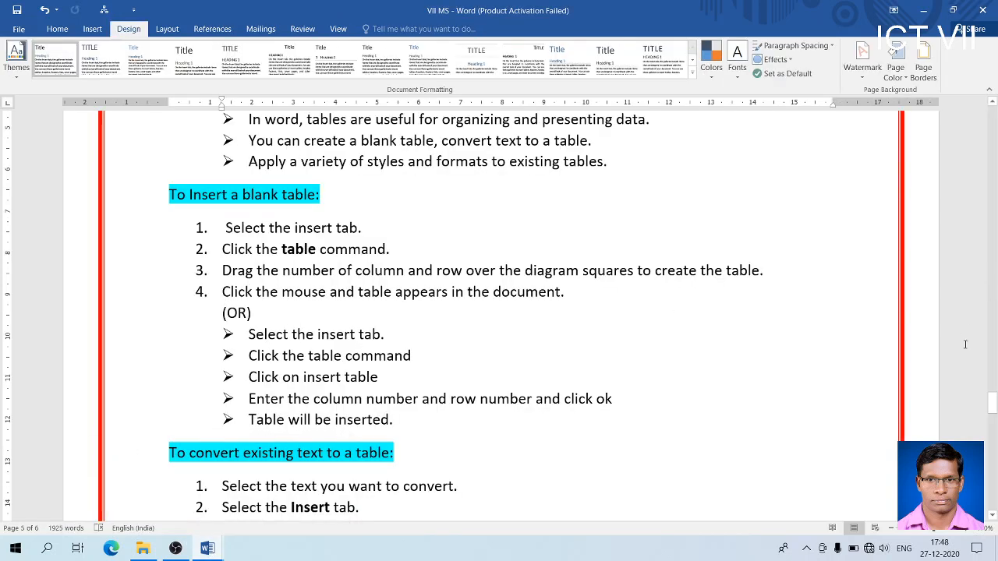
left_click_drag(994, 403, 991, 419)
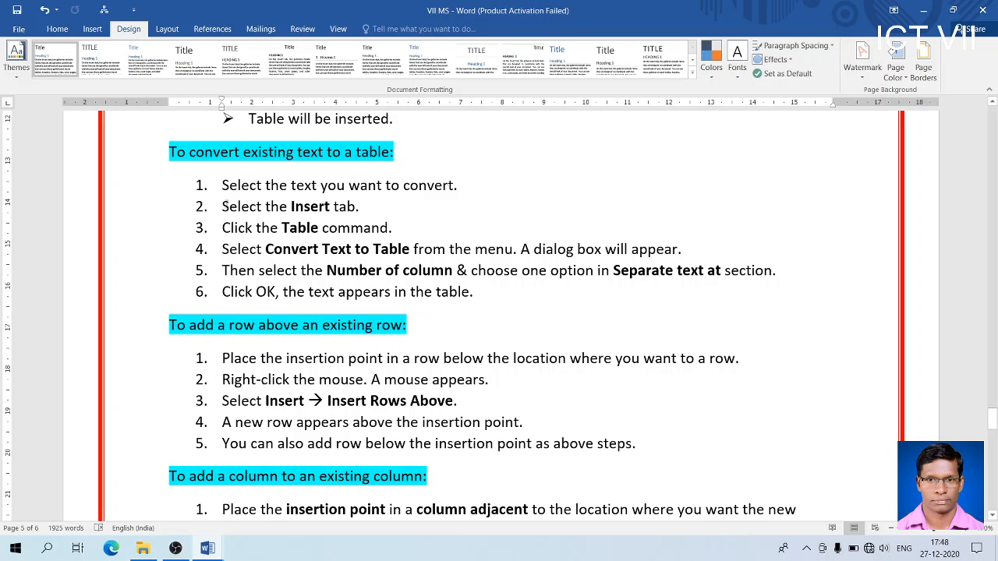
left_click_drag(220, 184, 469, 311)
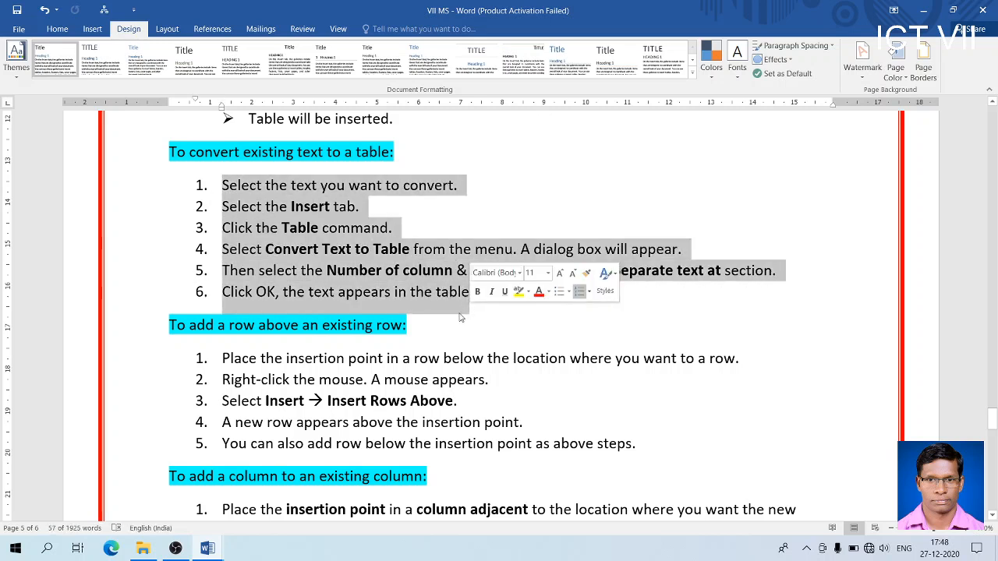
left_click(235, 379)
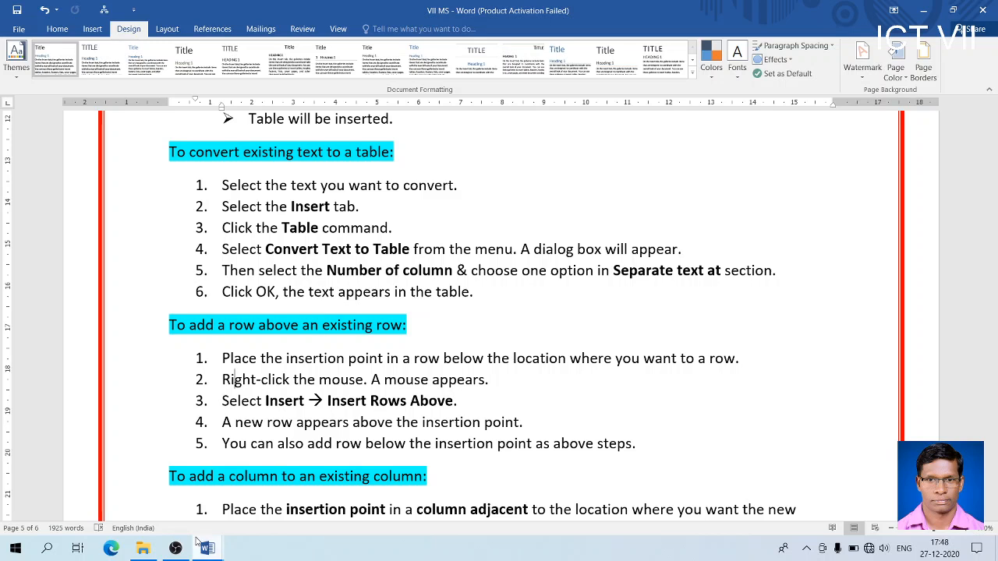
Step: Return to Document2 and insert a new row below student 1 in the student table
mouse_move(204, 549)
left_click(283, 487)
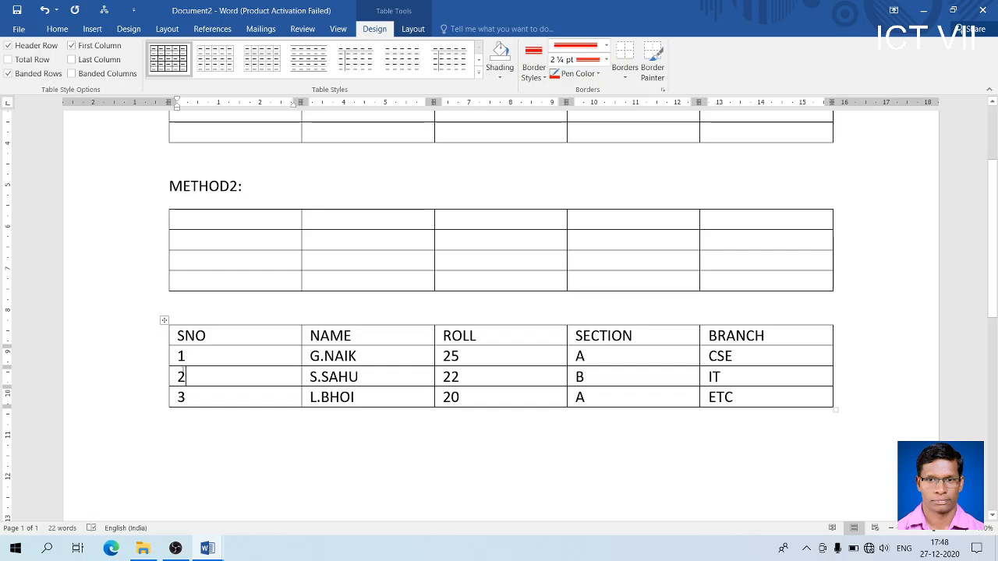
left_click(163, 363)
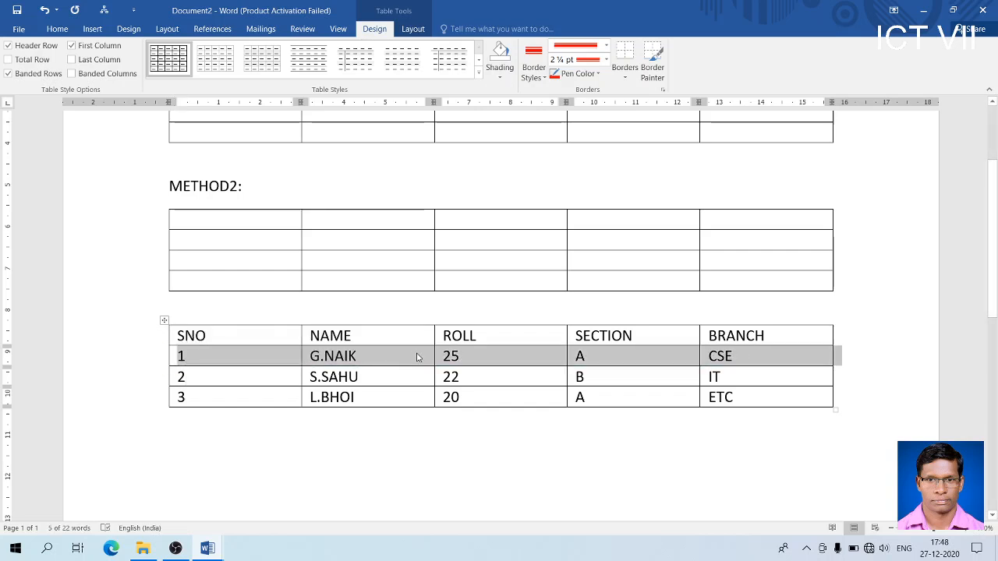
right_click(192, 354)
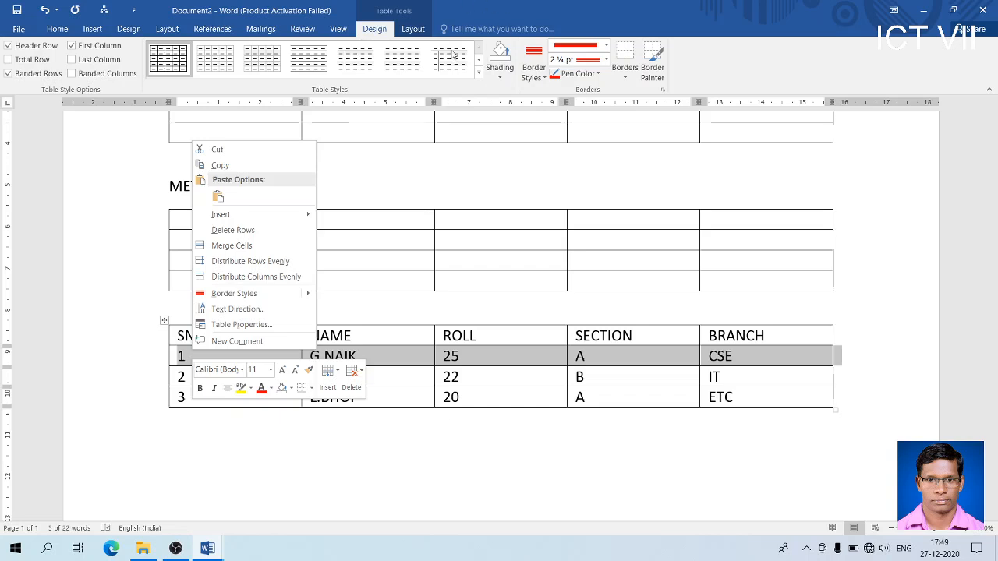
mouse_move(237, 219)
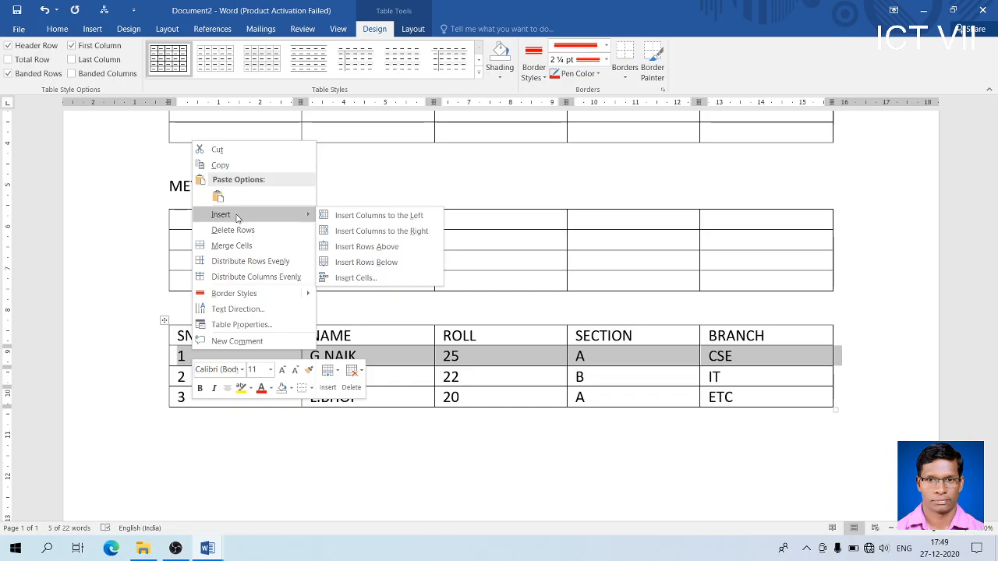
left_click(380, 259)
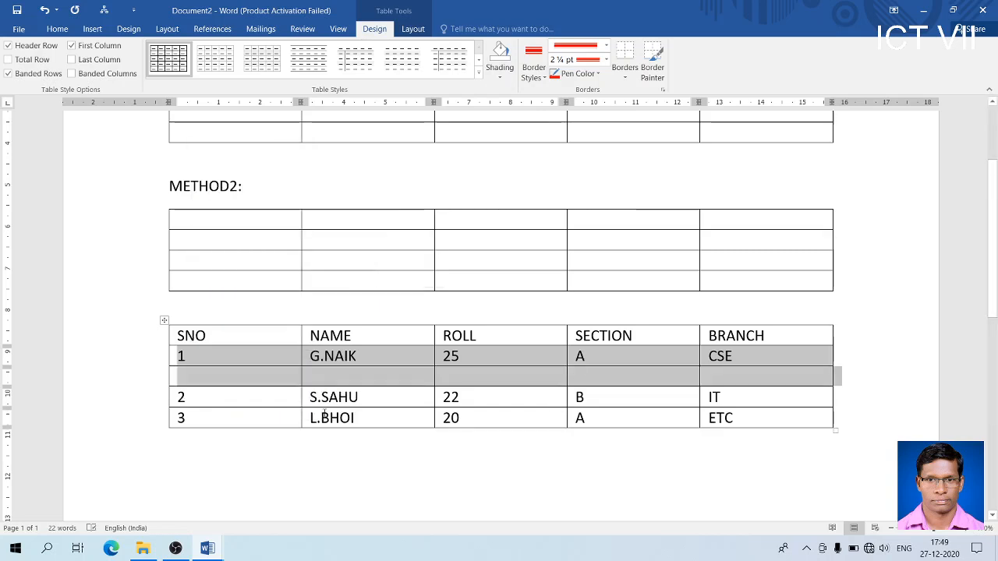
Step: Fill the new row with serial number 2, the student's name, roll 21, section A and branch ELECT
left_click(254, 382)
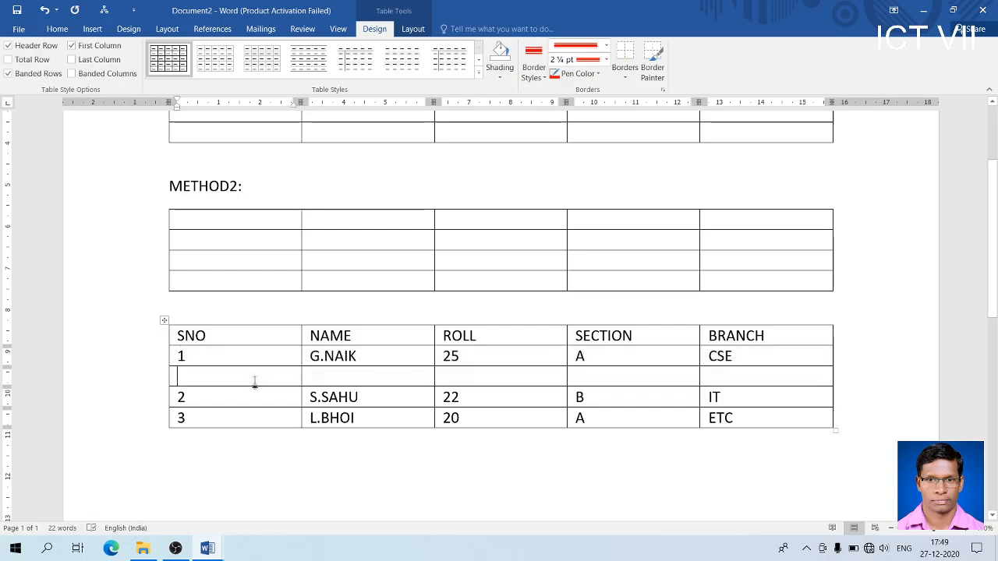
type("2")
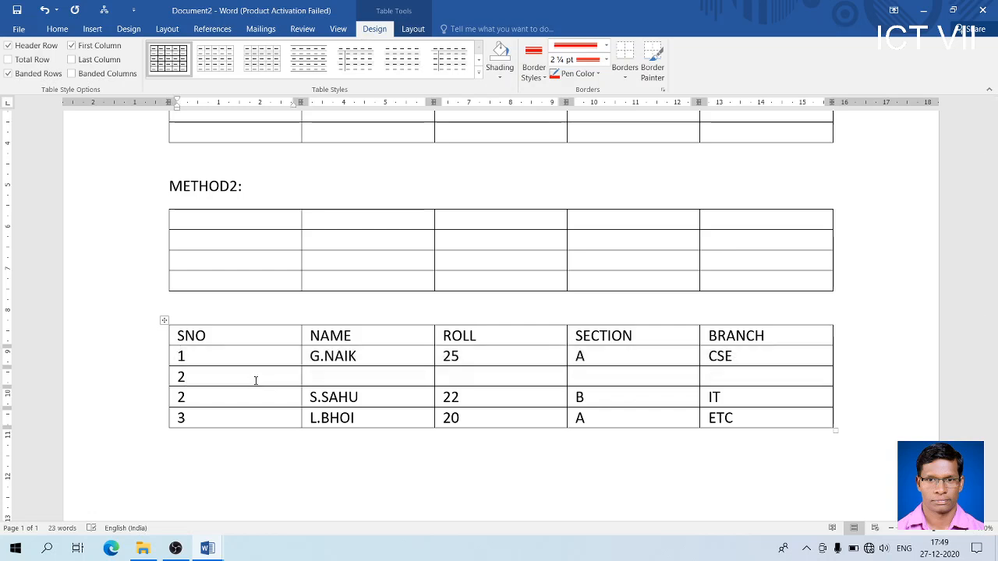
key("Tab")
type("M.")
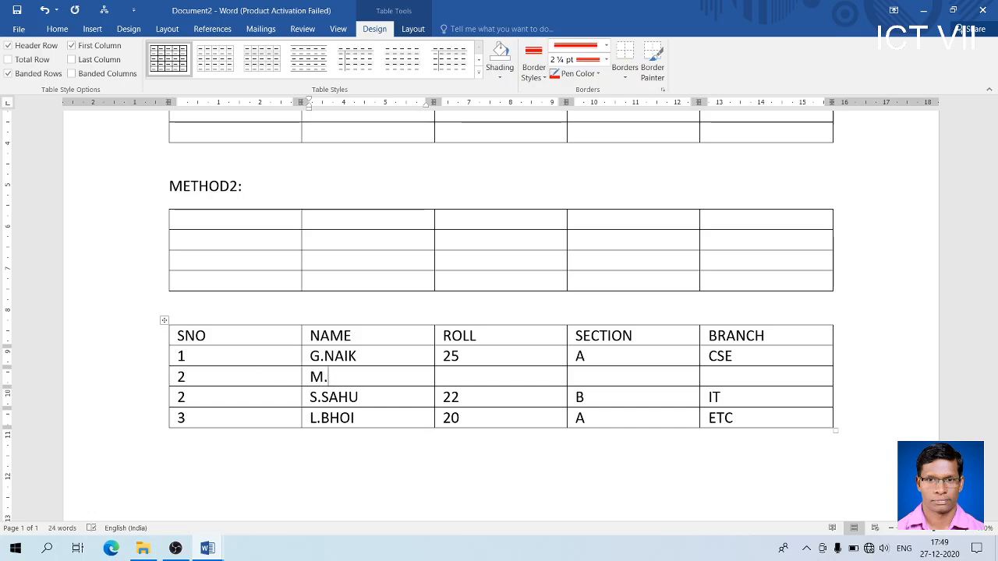
type("PATRA")
key("Tab")
type("2")
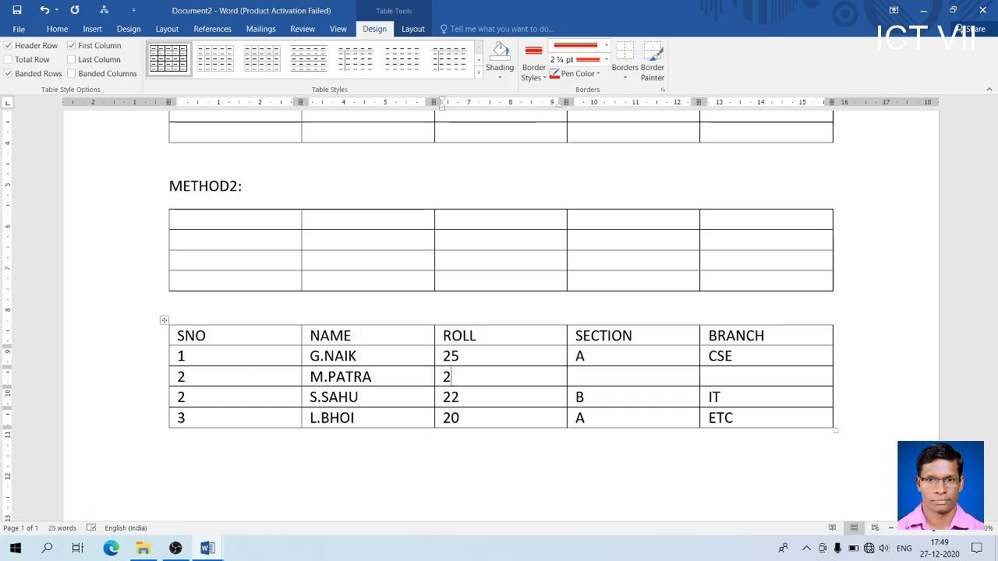
type("1")
key("Tab")
type("A")
key("Tab")
type("E")
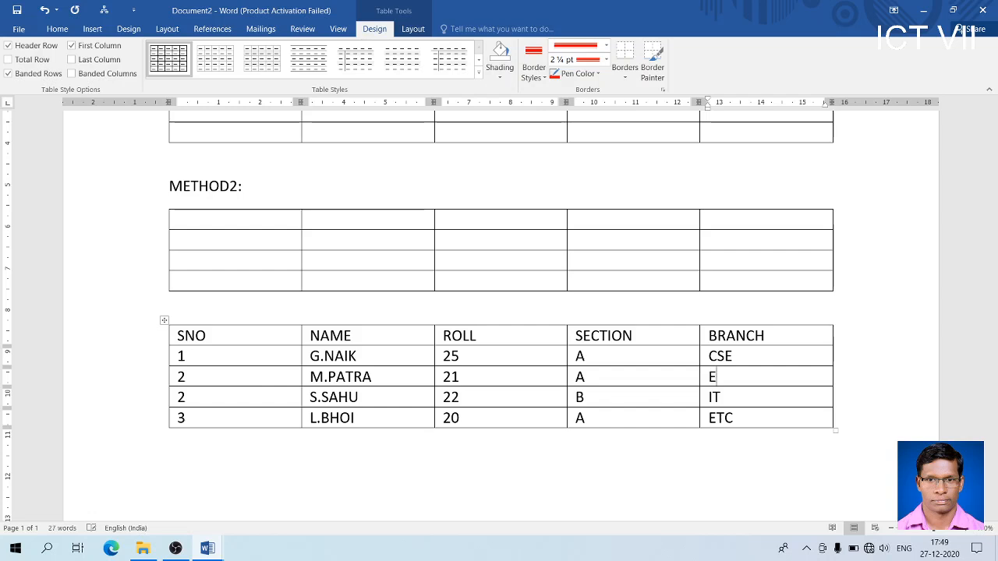
type("LECT")
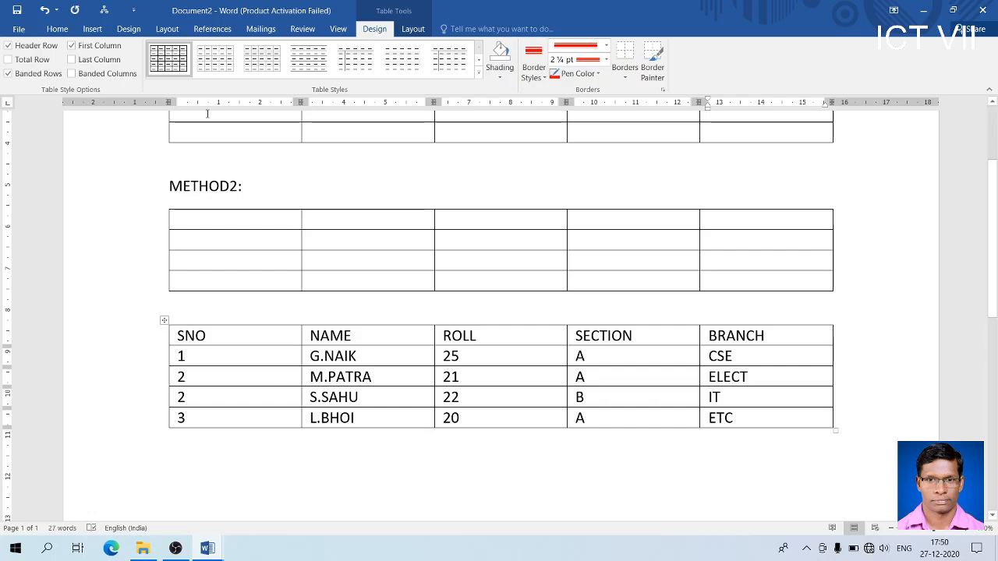
Step: Renumber the last two rows of the student table as 3 and 4 in the SNO column
left_click(205, 399)
key("BackSpace")
type("3")
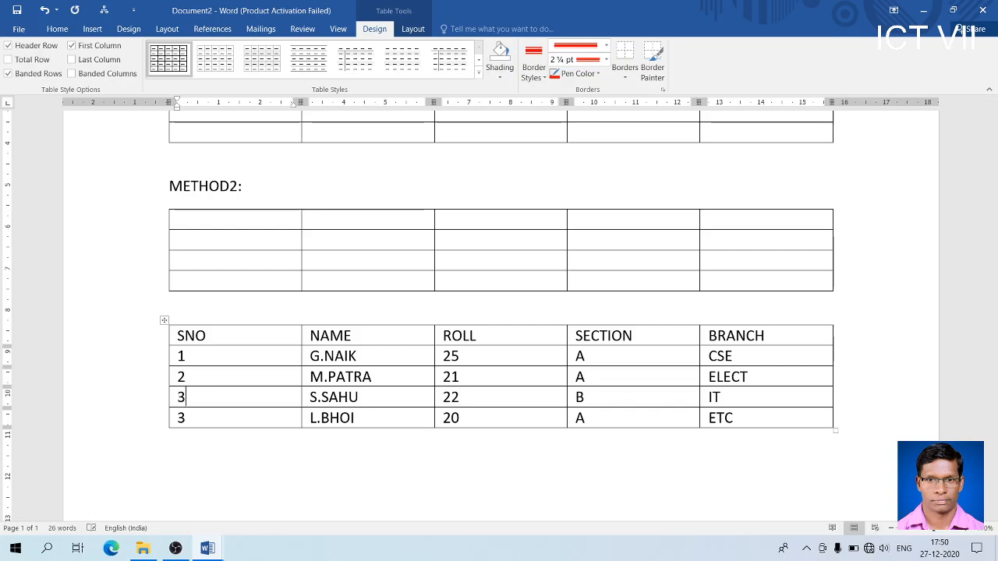
key("Down")
key("BackSpace")
type("4")
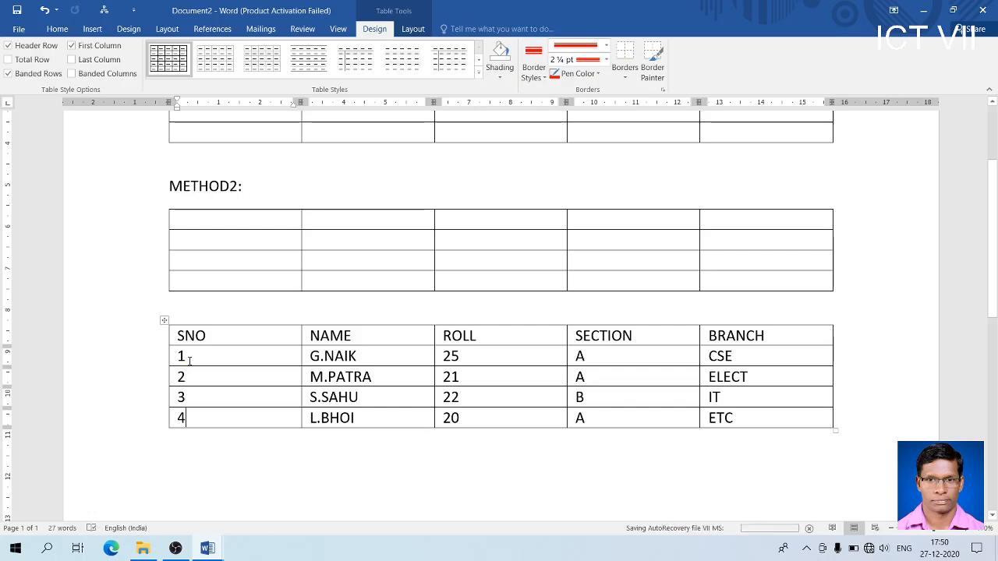
Step: Insert a blank row above the second row of the empty table under METHOD2
left_click(169, 237)
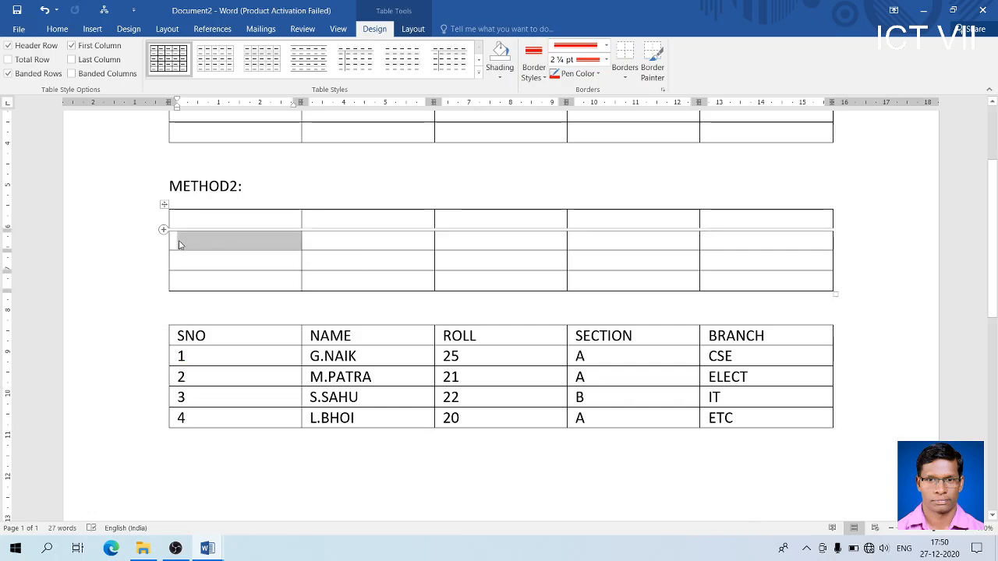
left_click(197, 240)
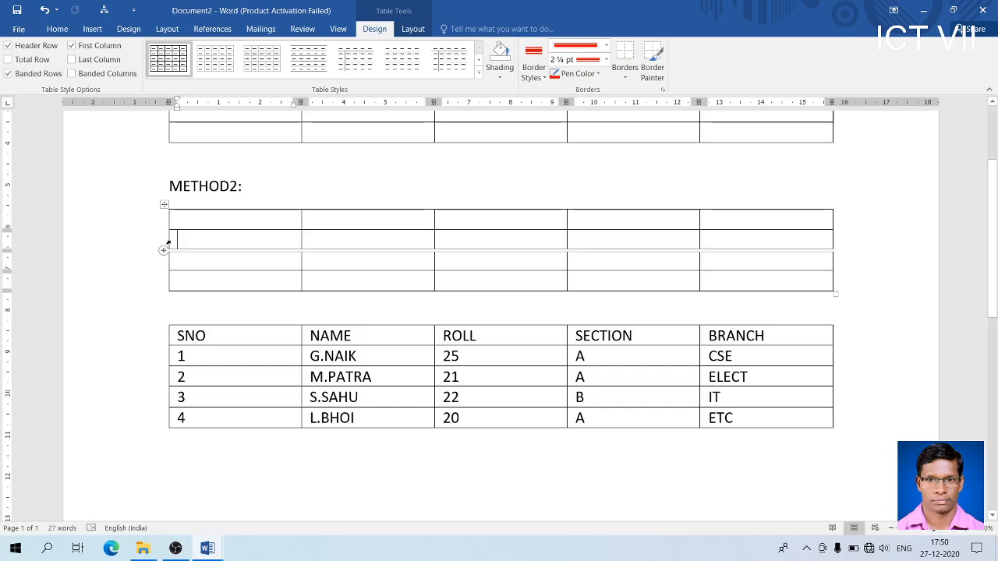
double_click(168, 243)
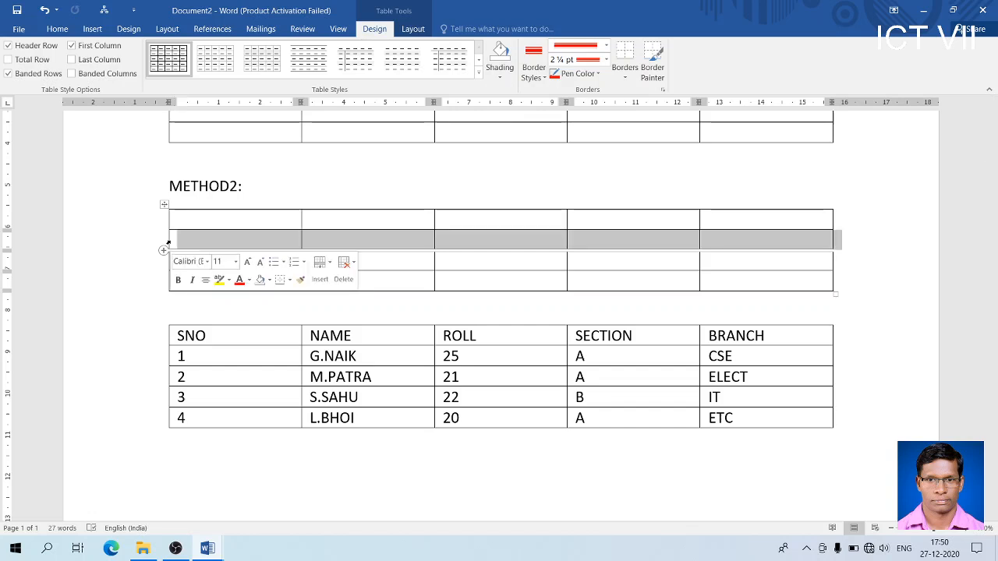
right_click(200, 241)
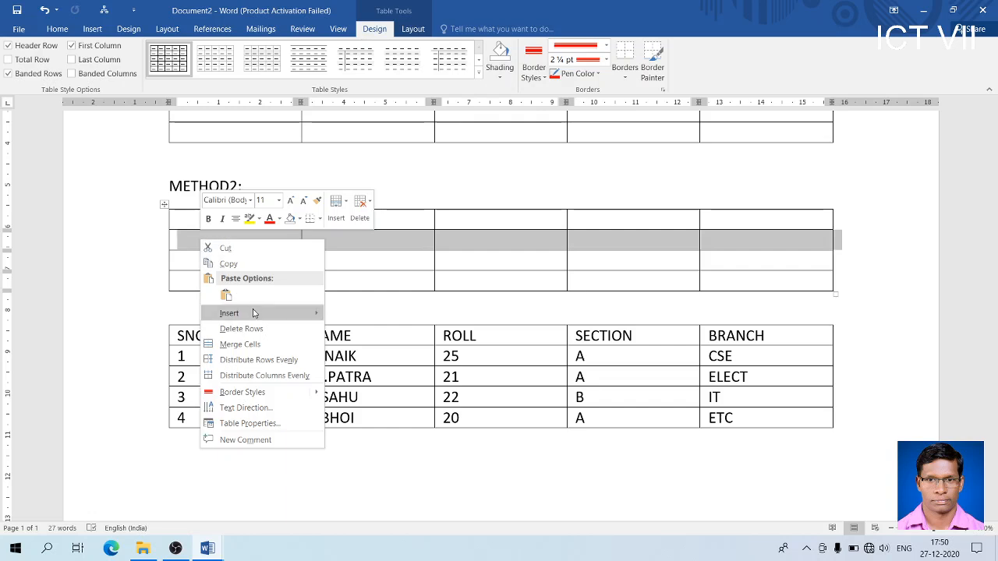
mouse_move(253, 313)
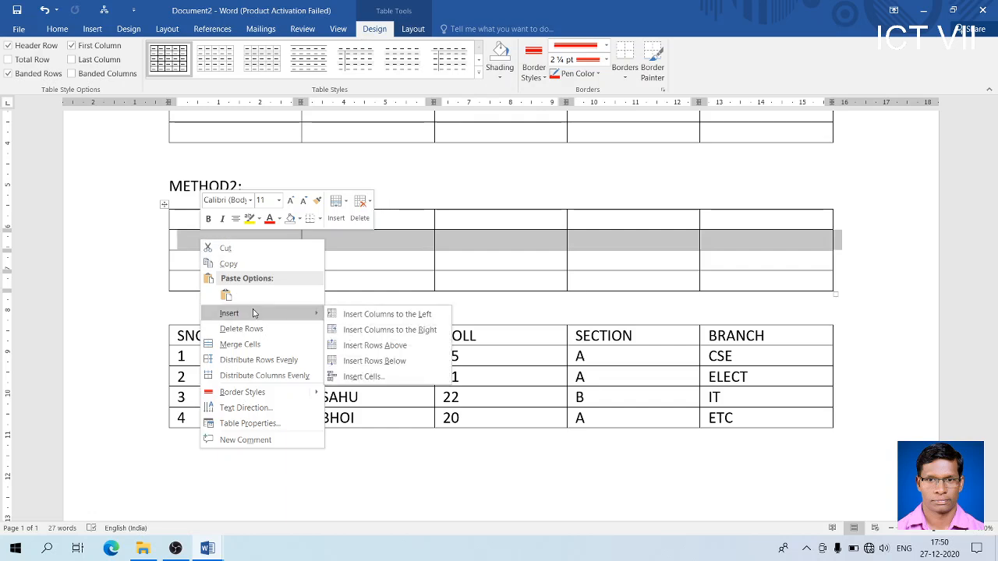
left_click(391, 345)
left_click(195, 245)
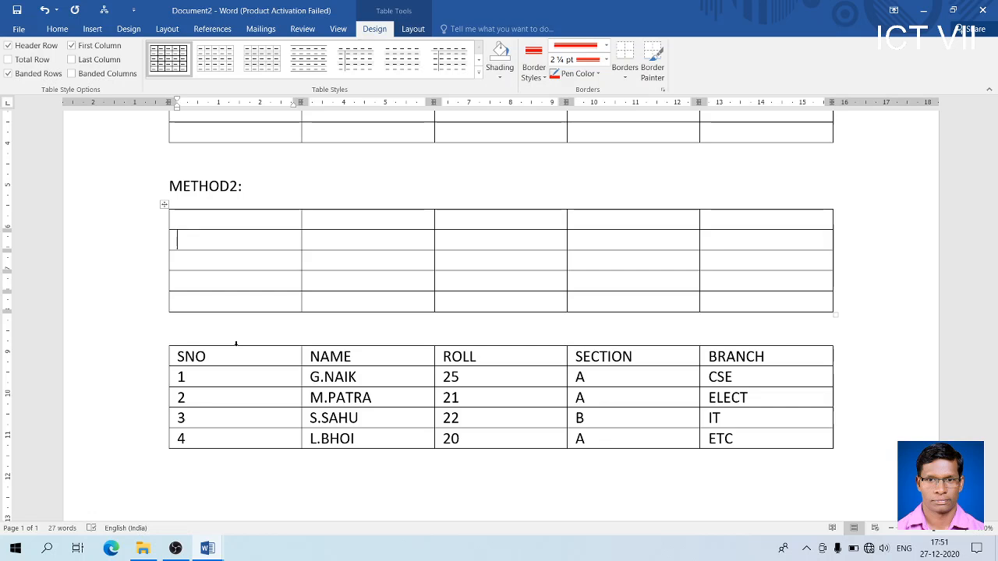
Step: Insert a new column to the right of the SNO column in the student table
left_click(235, 343)
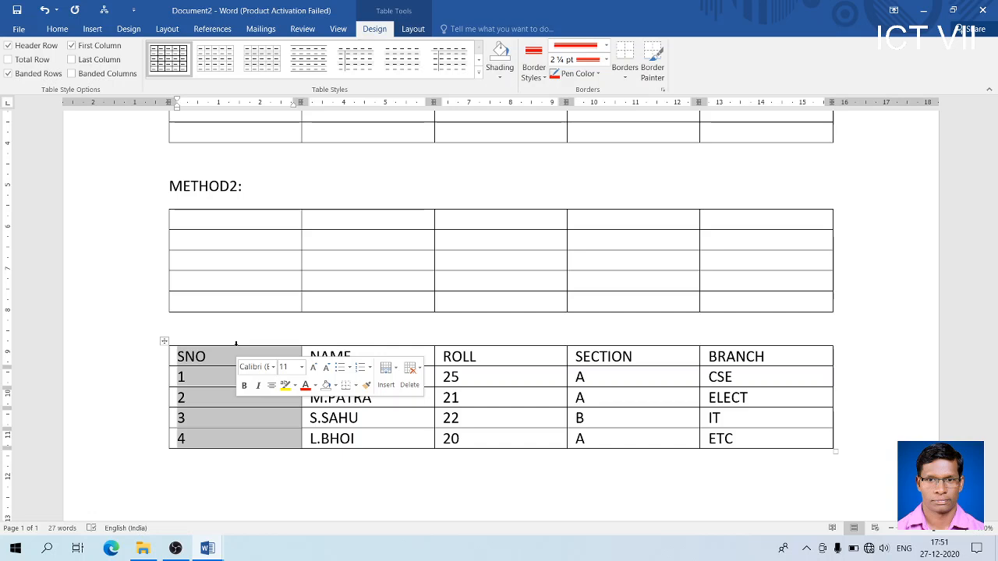
right_click(238, 357)
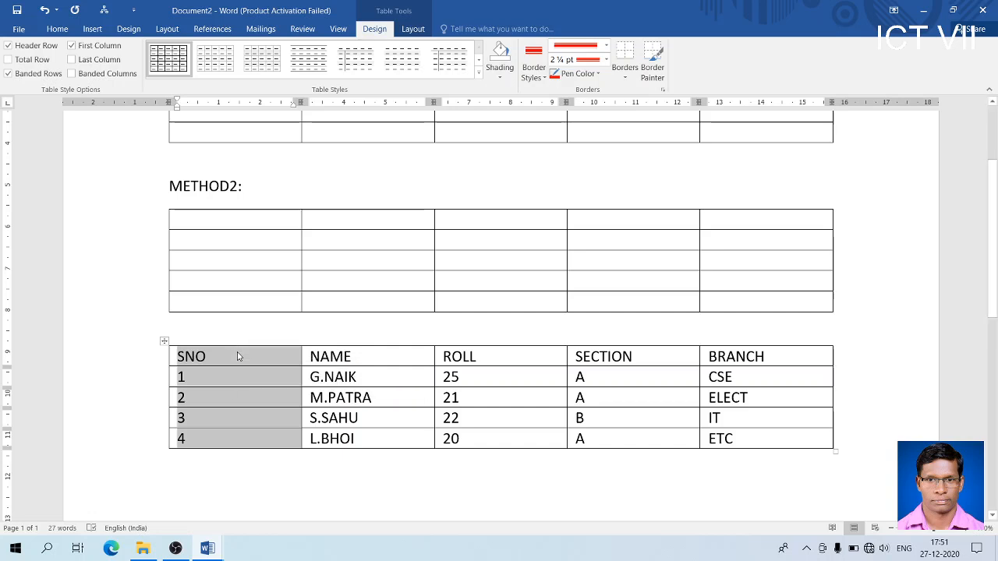
mouse_move(277, 223)
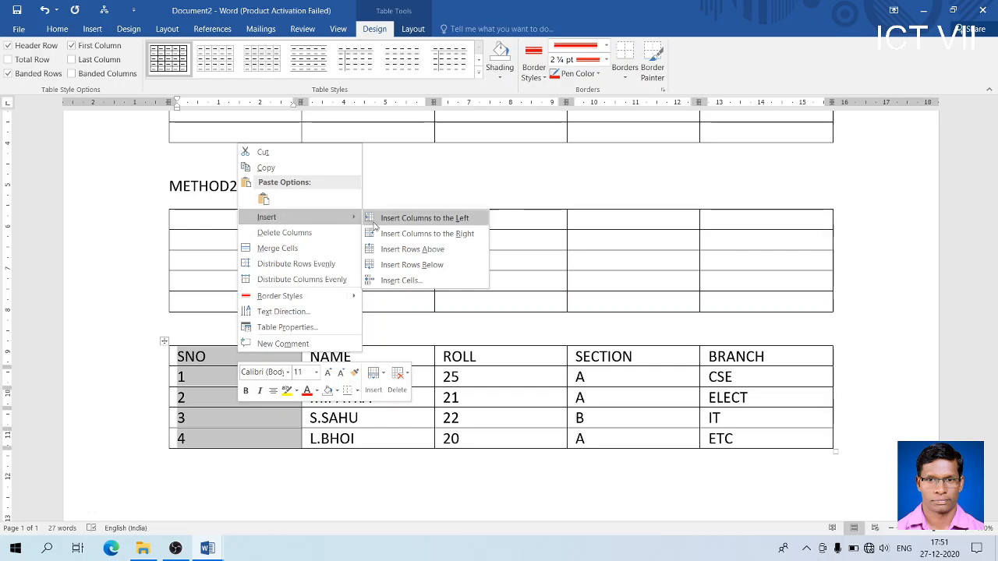
left_click(454, 234)
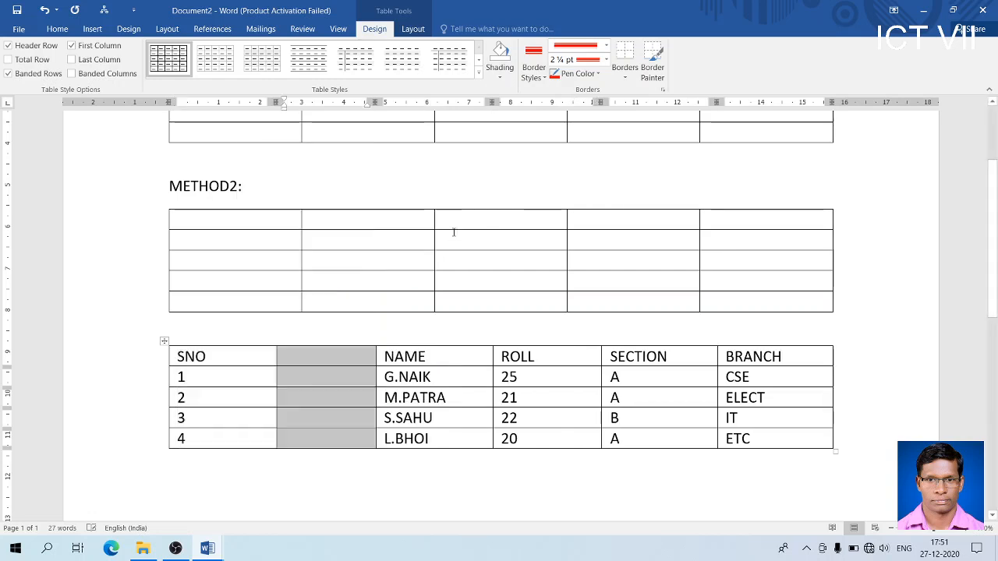
Step: Title the new column REGD NO and fill in a registration number for each of the four students
left_click(293, 358)
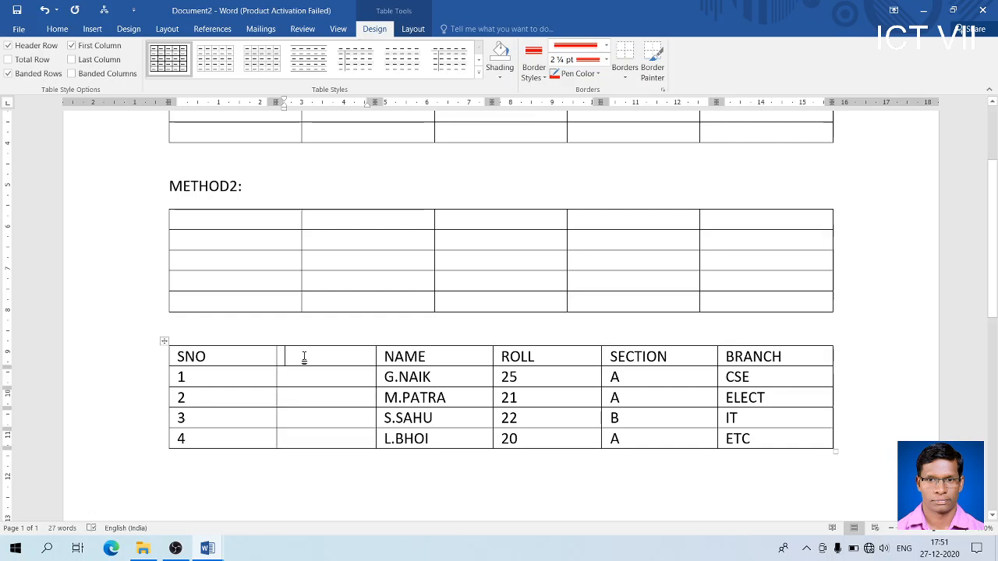
type("RE")
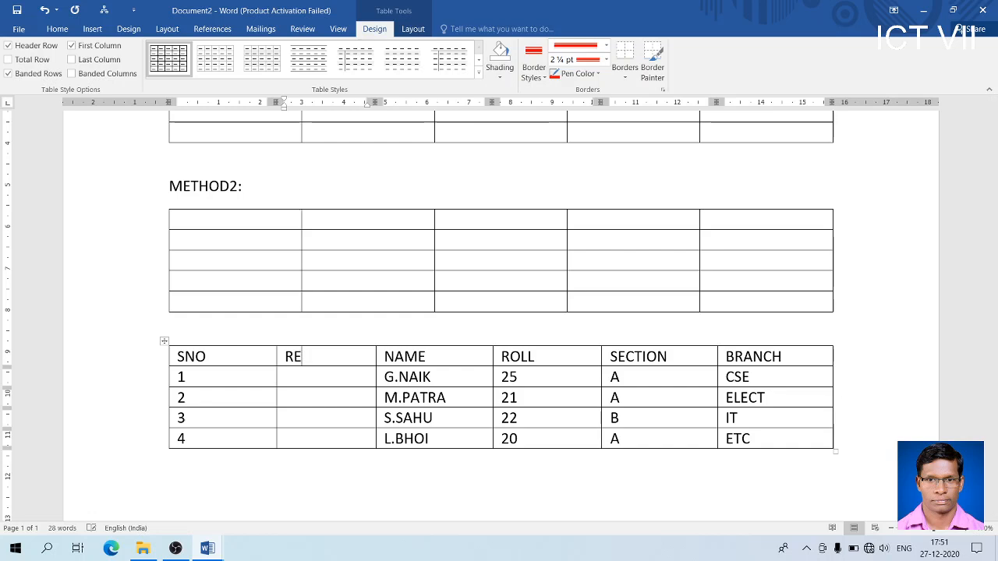
type("GD NO")
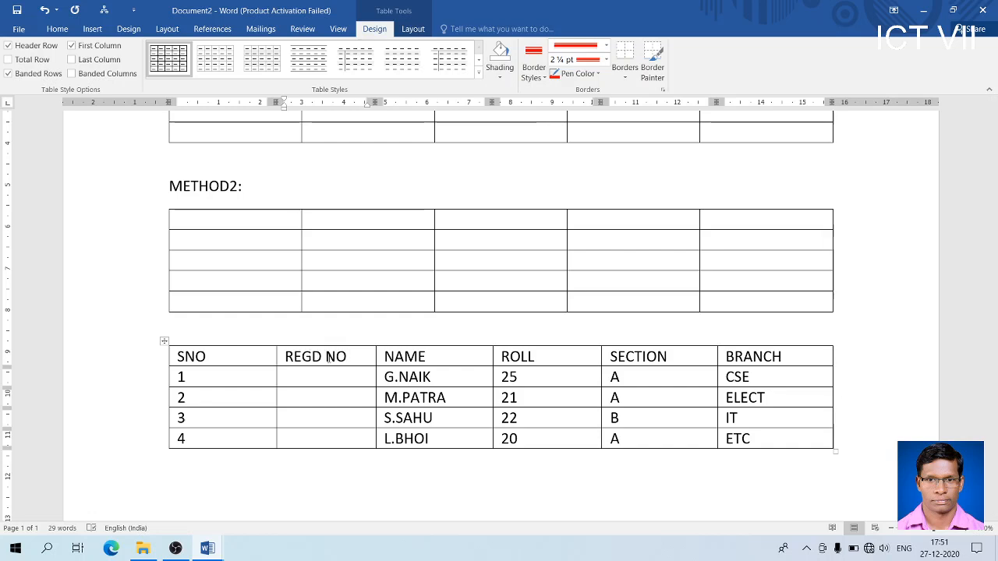
key("Down")
type("1001")
key("Down")
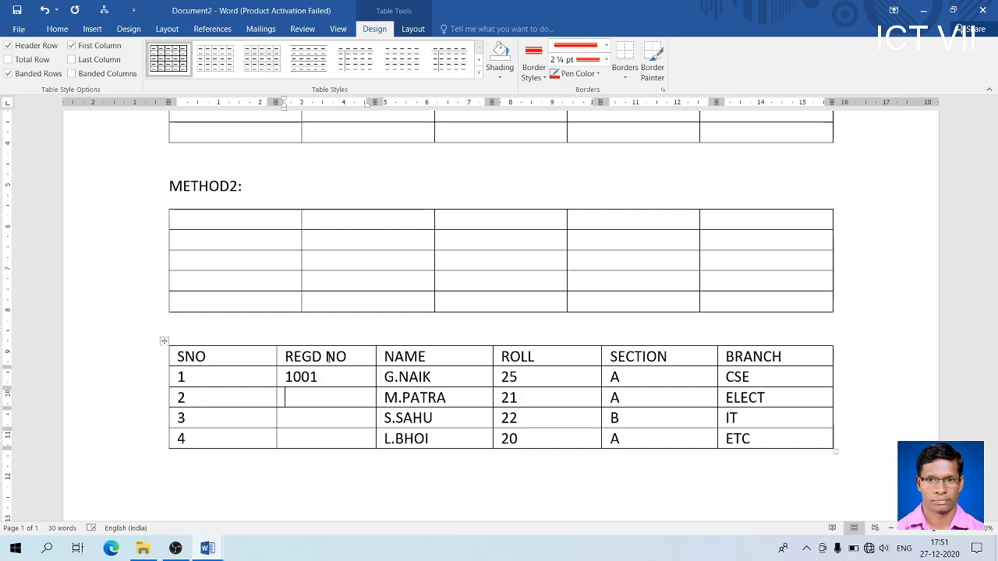
type("1022")
key("Down")
type("1003")
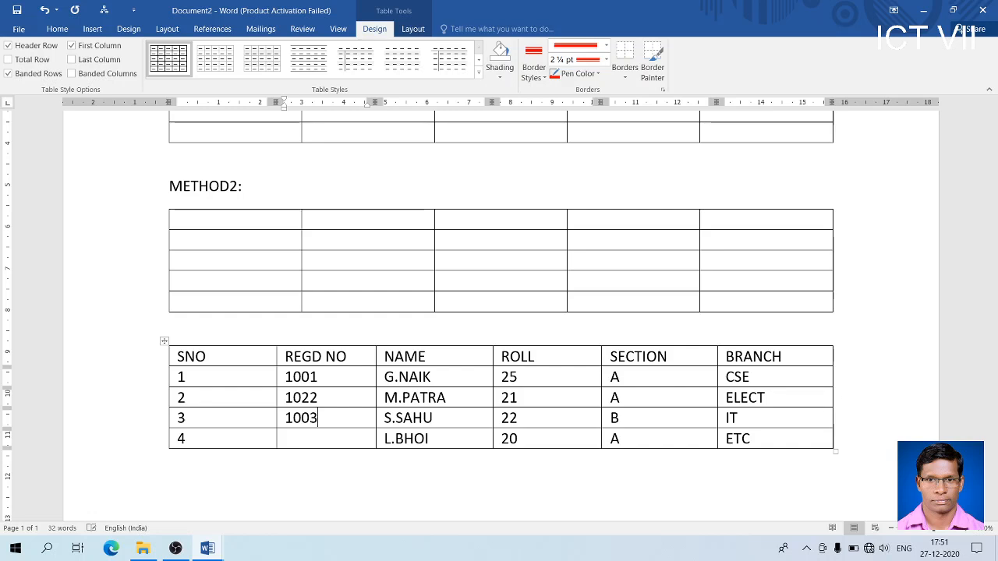
type("1005")
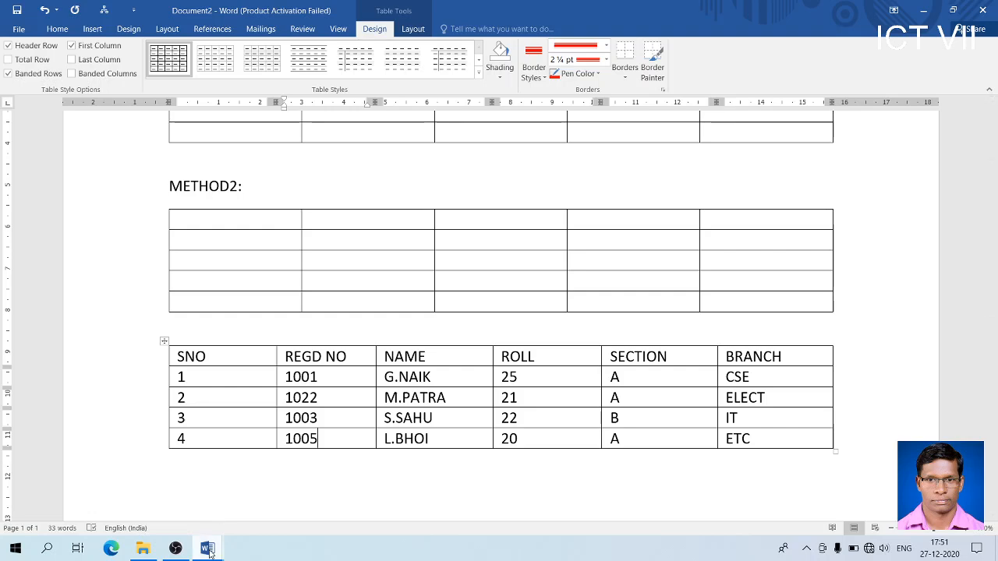
Step: Switch to the VII MS document and read through the five instructions for adding a row above an existing row
mouse_move(208, 550)
left_click(119, 476)
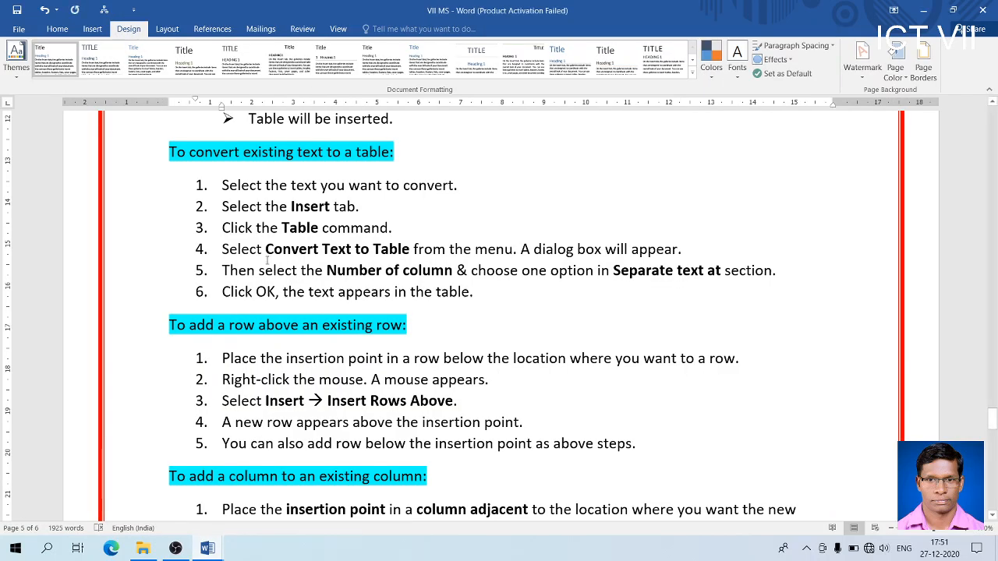
scroll(280, 234, "down", 4)
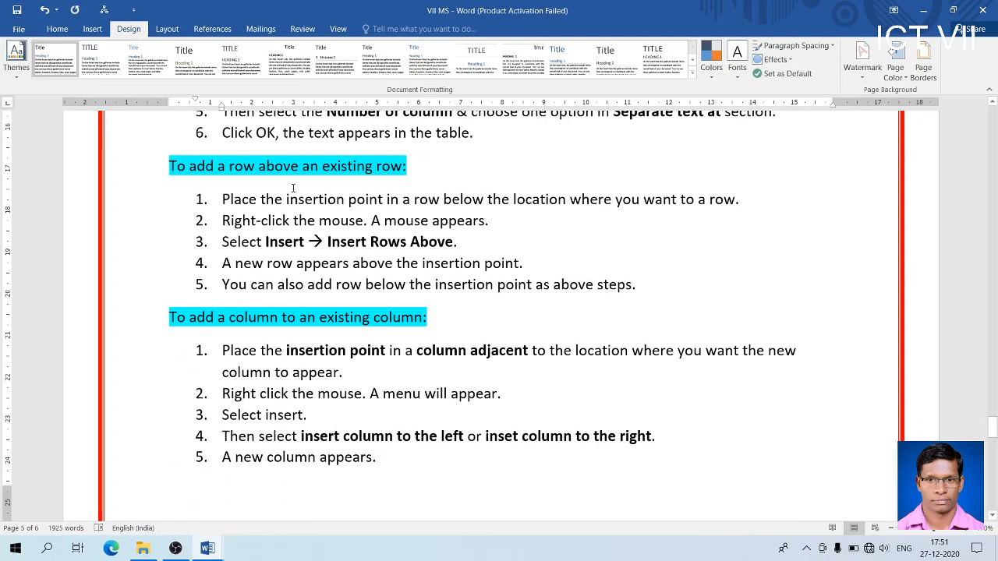
left_click(235, 221)
left_click_drag(216, 199, 736, 199)
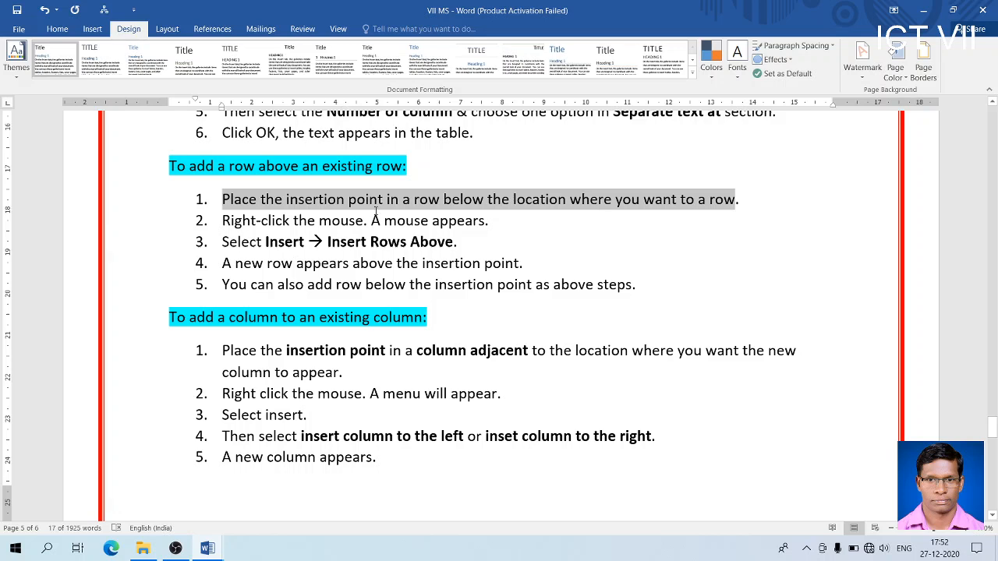
left_click_drag(221, 221, 488, 224)
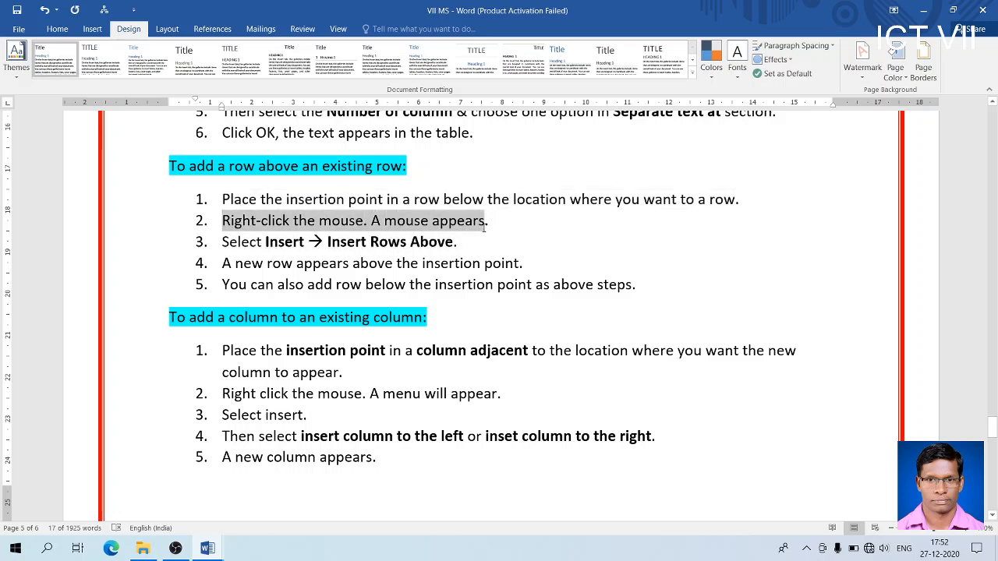
left_click_drag(222, 243, 306, 243)
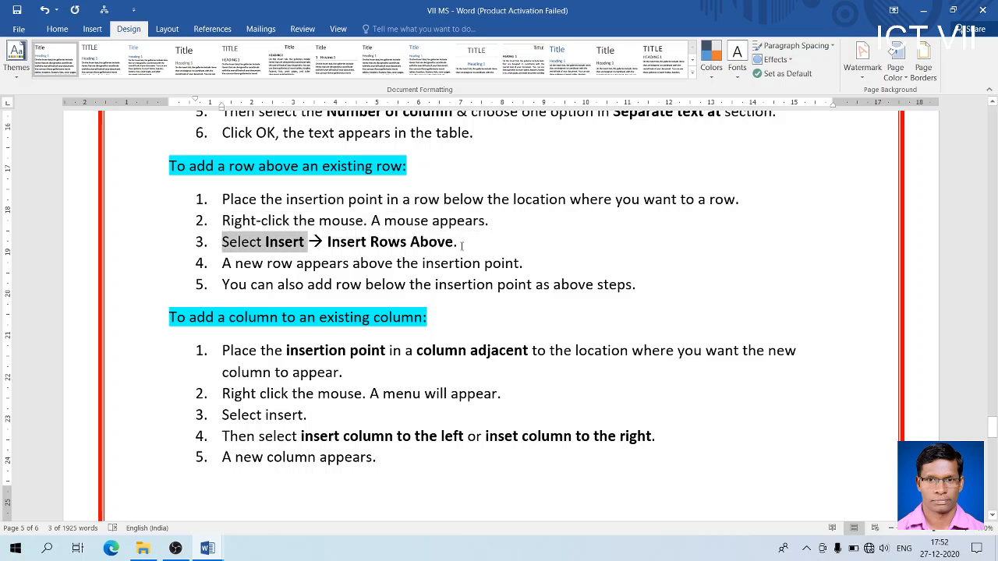
left_click_drag(458, 242, 370, 242)
left_click_drag(235, 264, 523, 264)
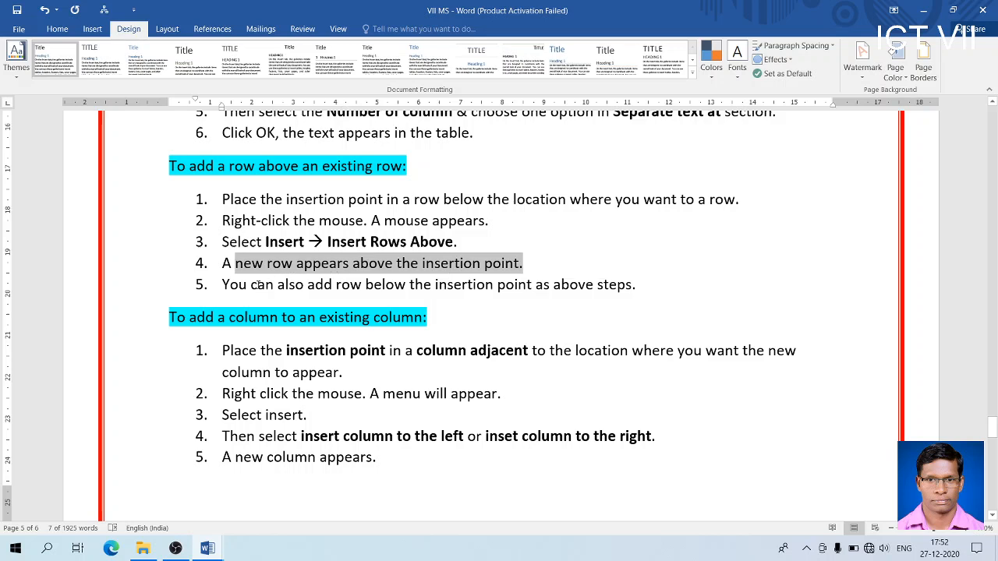
left_click_drag(222, 285, 624, 290)
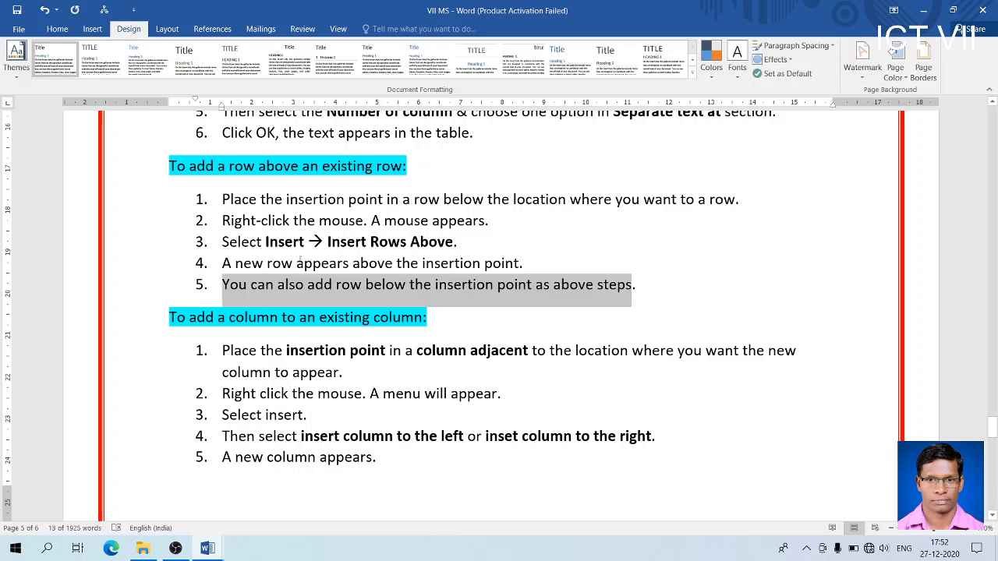
Step: Read through the five instructions for adding a column to an existing column in the VII MS document
scroll(275, 242, "down", 3)
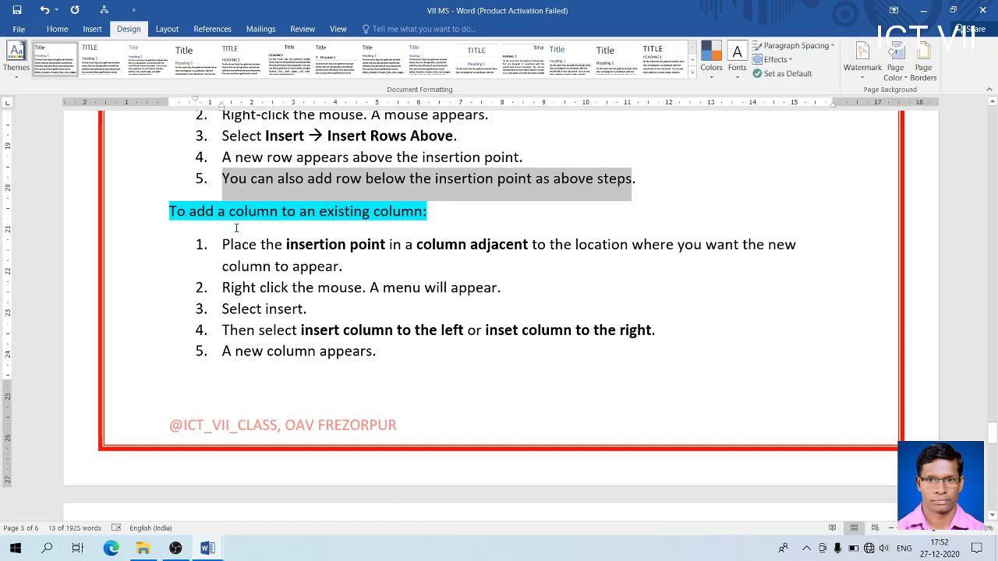
left_click(236, 227)
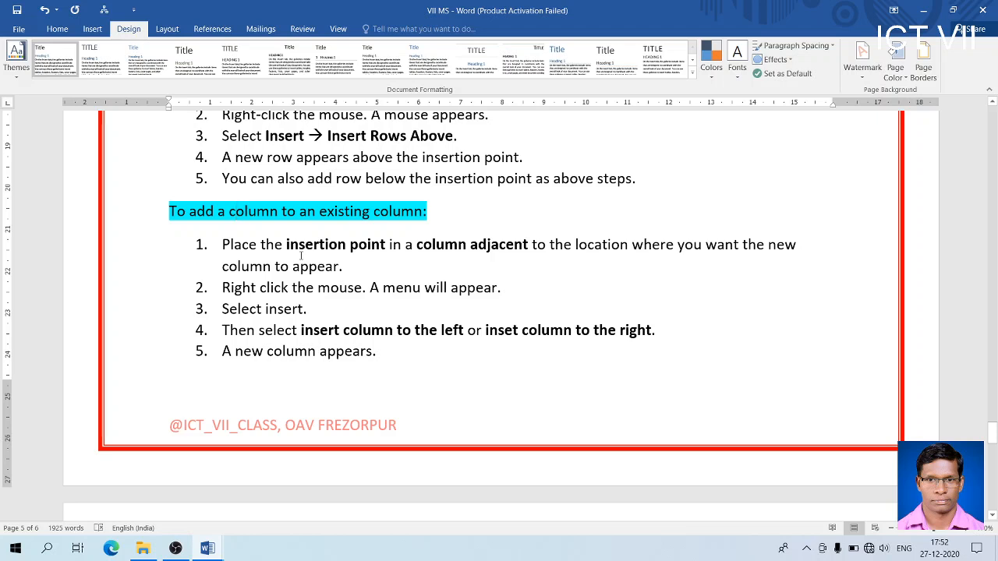
left_click_drag(223, 244, 752, 250)
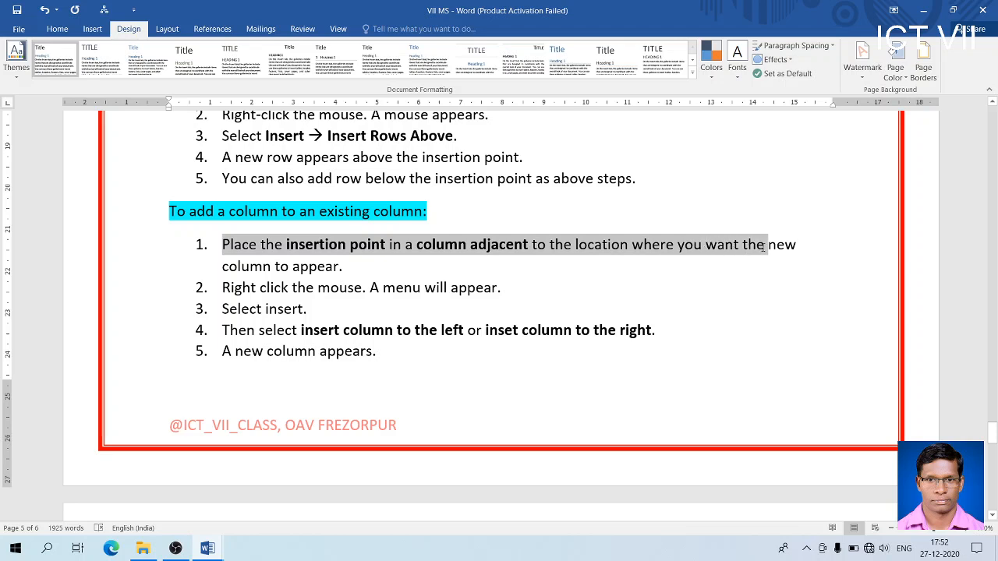
left_click(358, 273)
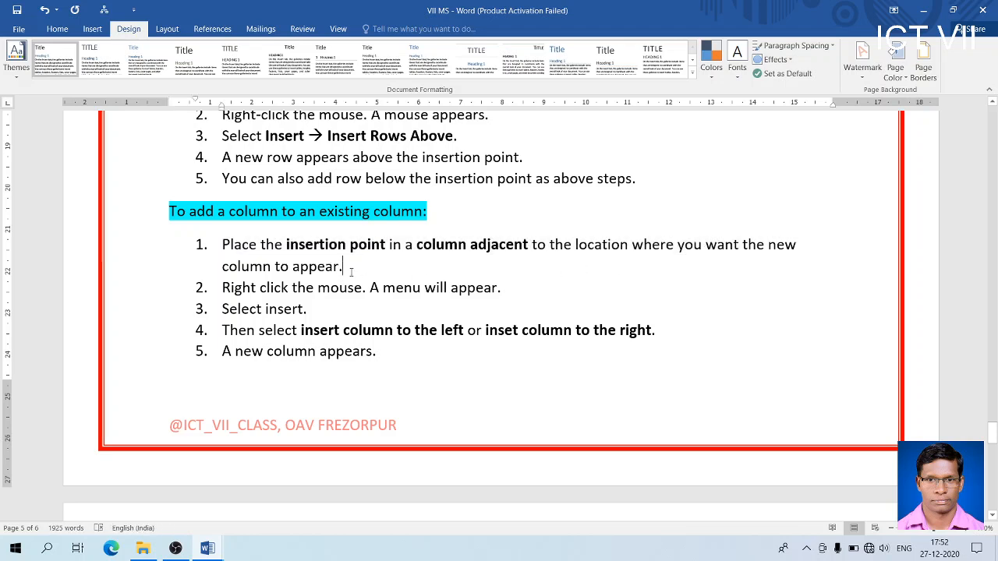
left_click_drag(351, 271, 246, 250)
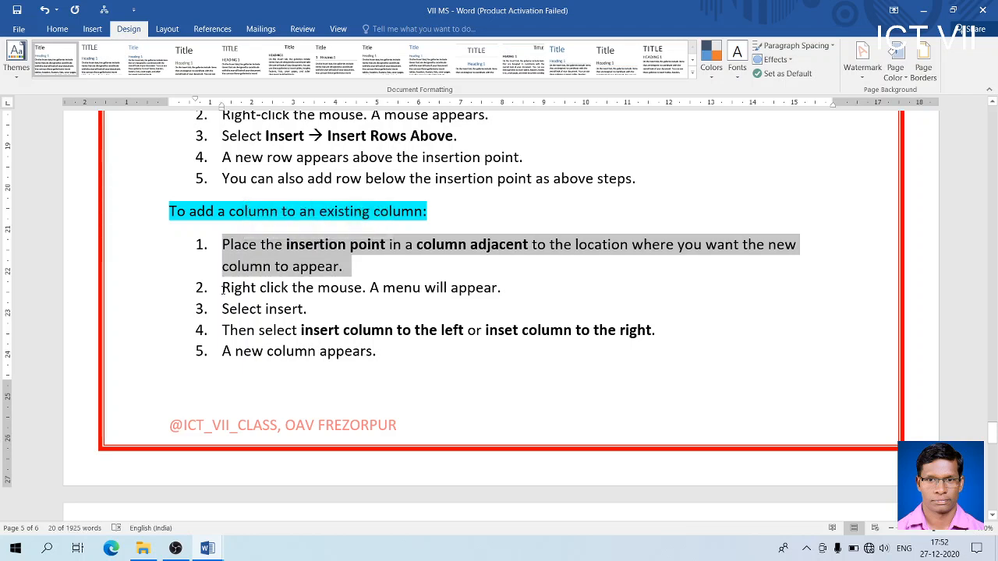
left_click(223, 288)
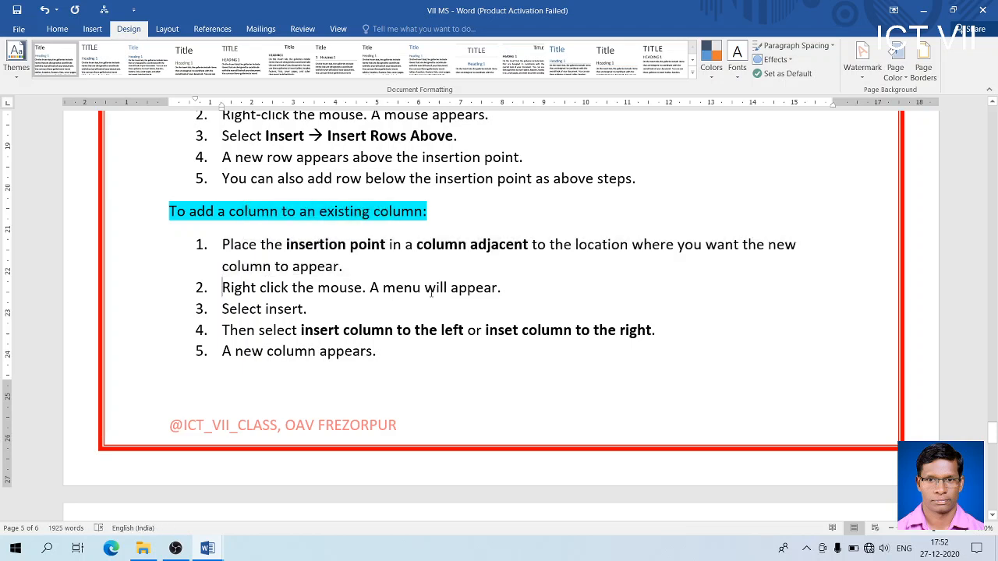
left_click_drag(517, 287, 260, 288)
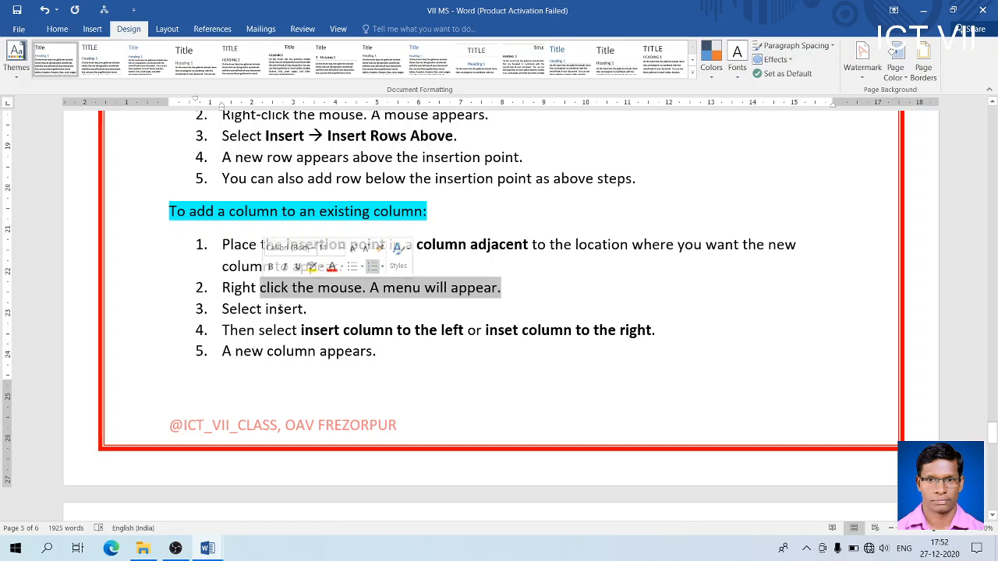
left_click_drag(316, 309, 222, 309)
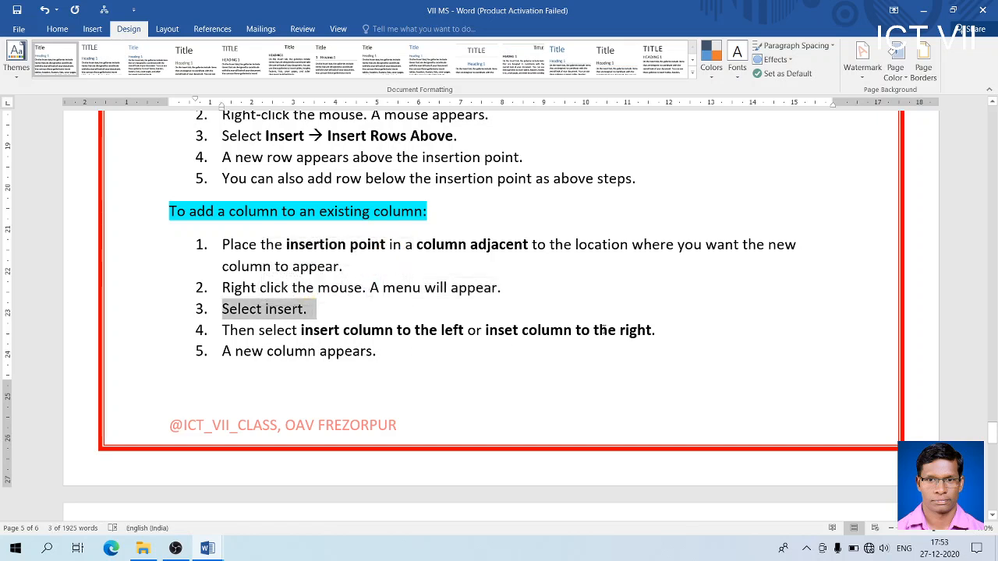
left_click_drag(657, 330, 356, 330)
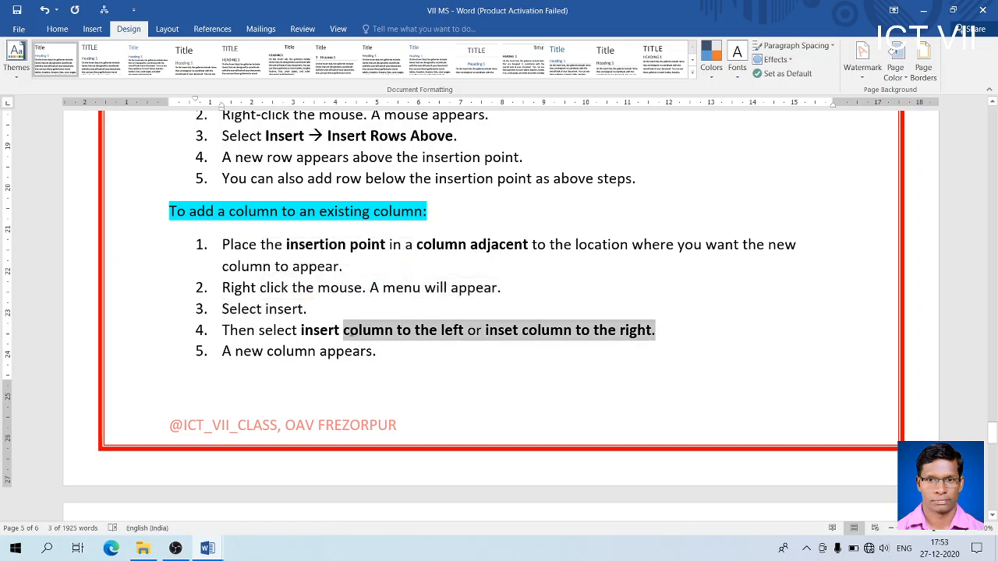
left_click(377, 351)
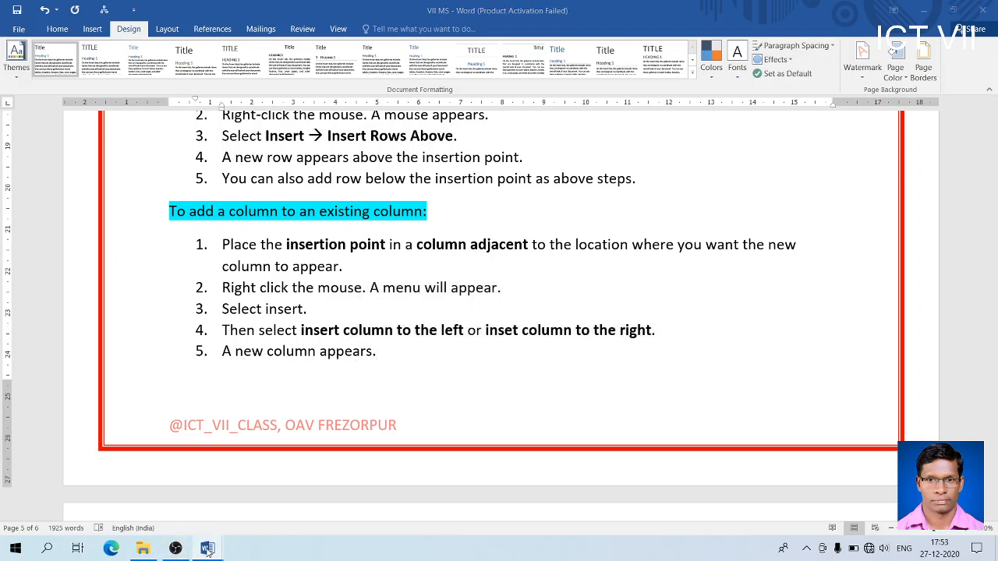
Step: Switch to Document2 and review the options for inserting rows and columns from the REGD NO cell of the student table
mouse_move(206, 549)
left_click(243, 510)
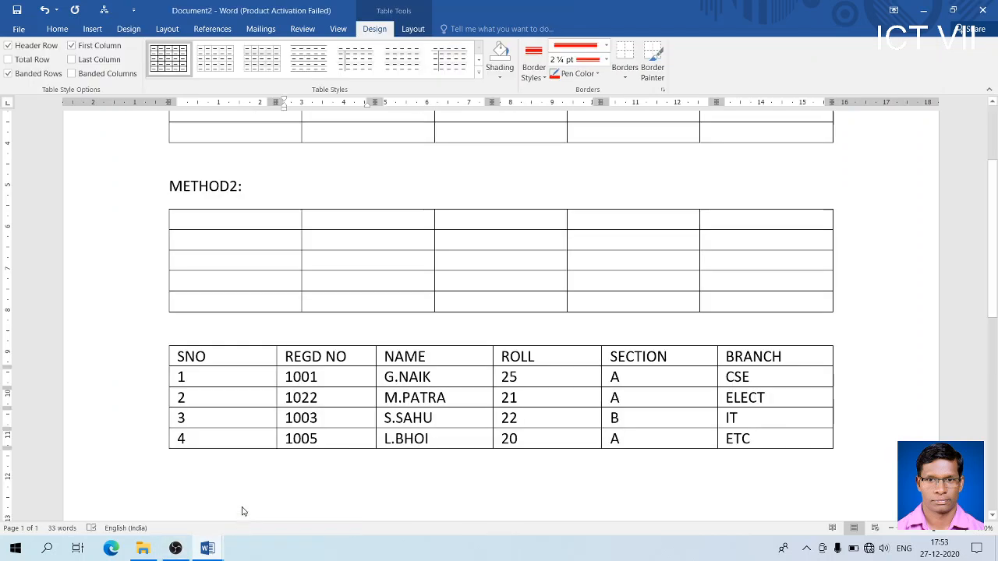
right_click(339, 359)
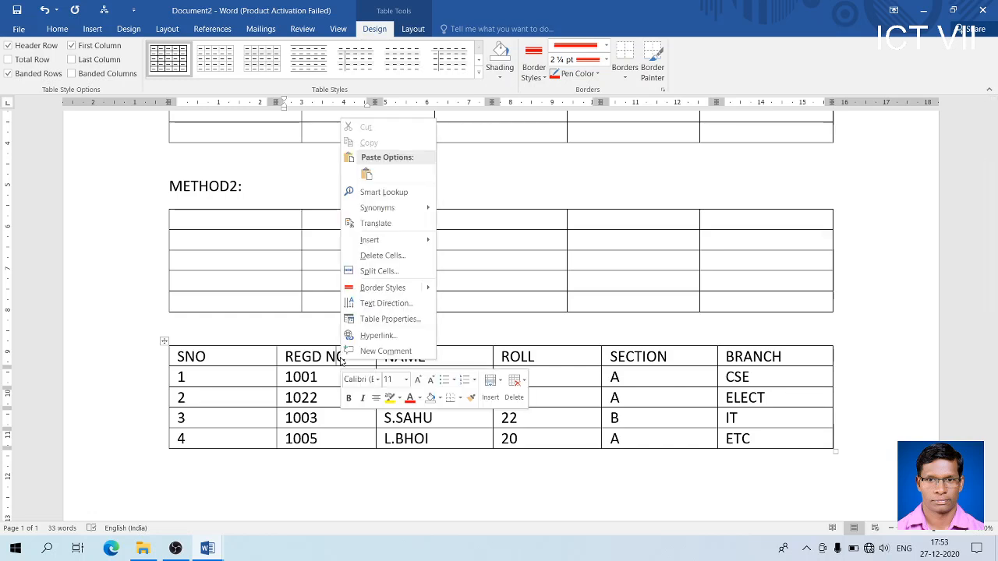
left_click(322, 382)
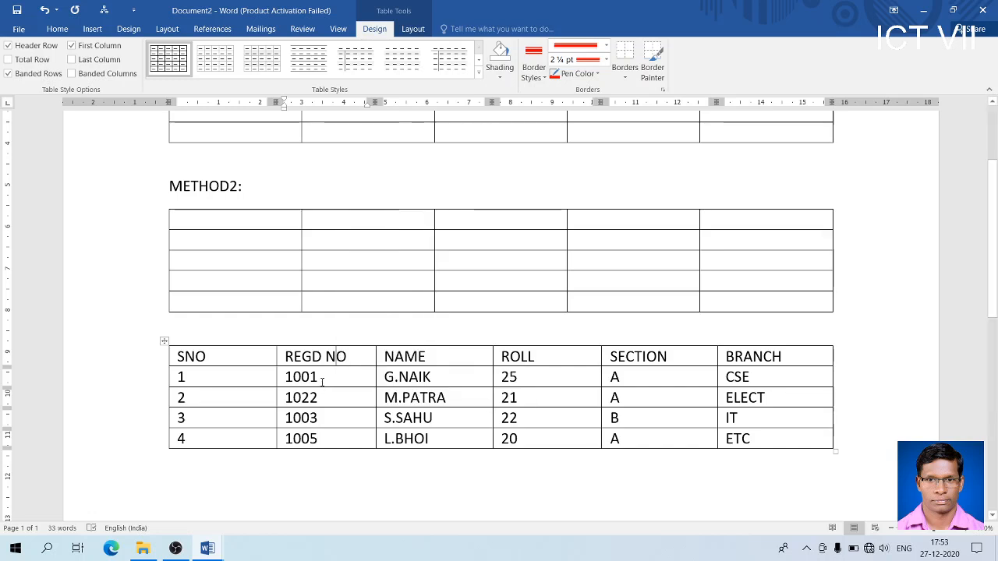
left_click(226, 343)
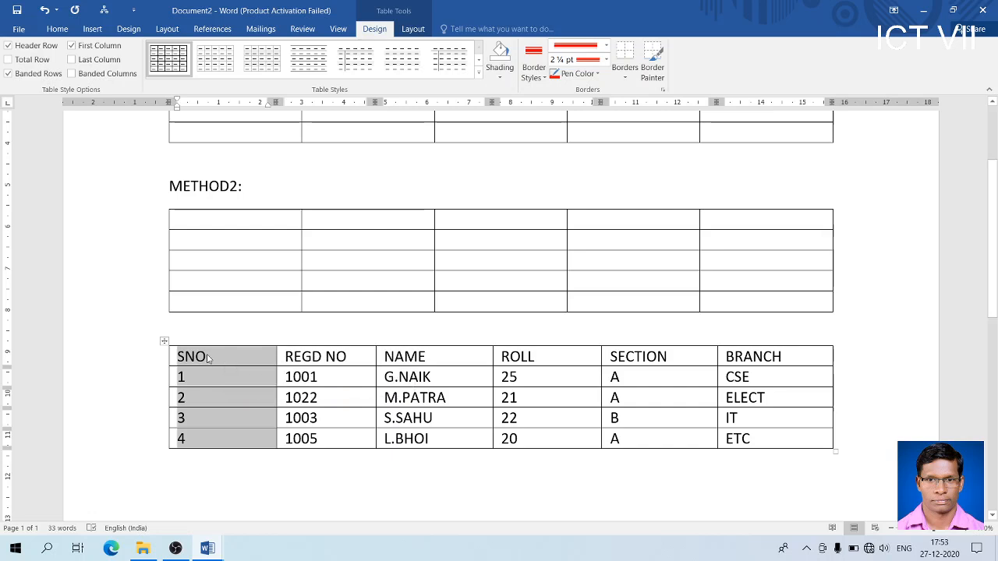
left_click(207, 356)
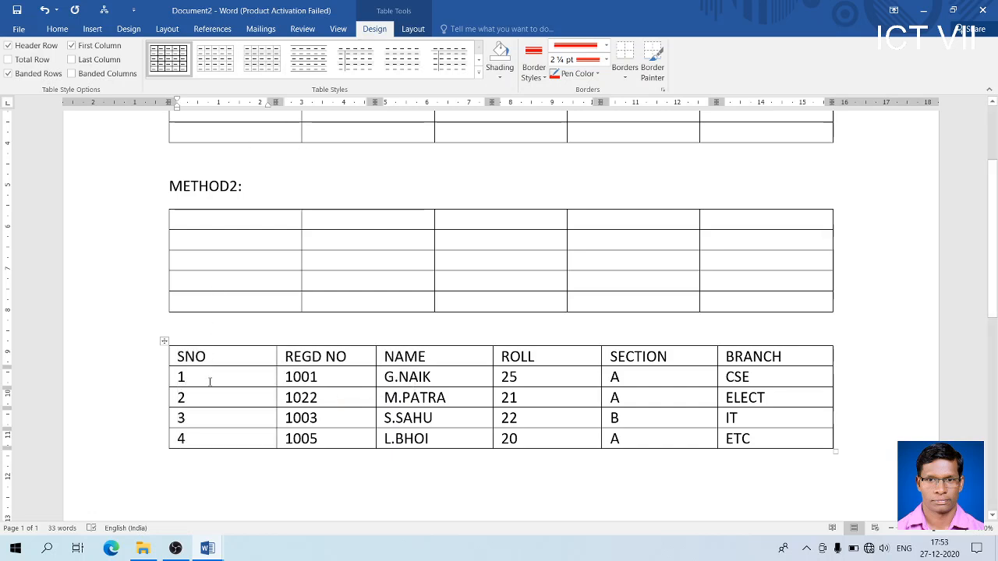
left_click(312, 361)
right_click(314, 360)
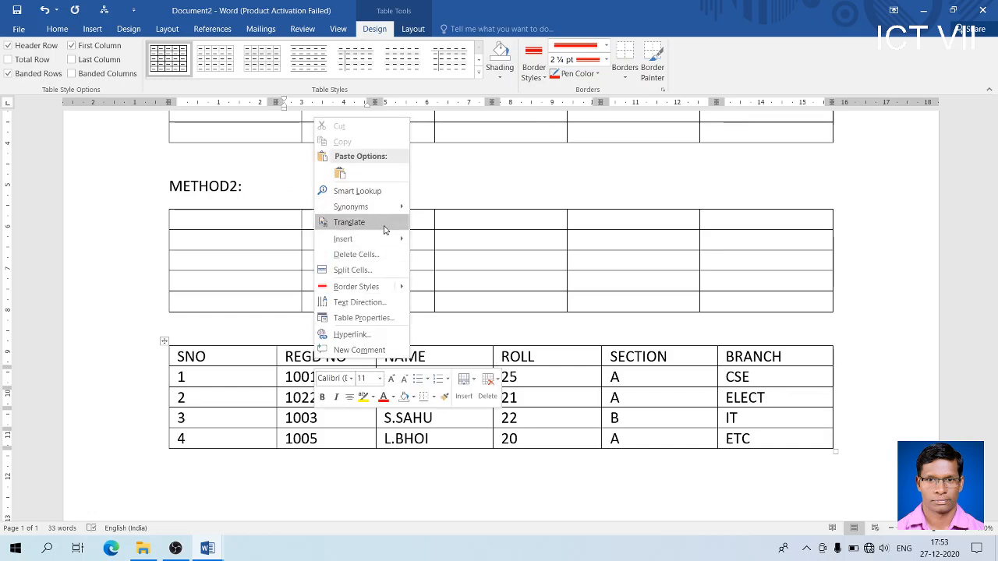
mouse_move(387, 239)
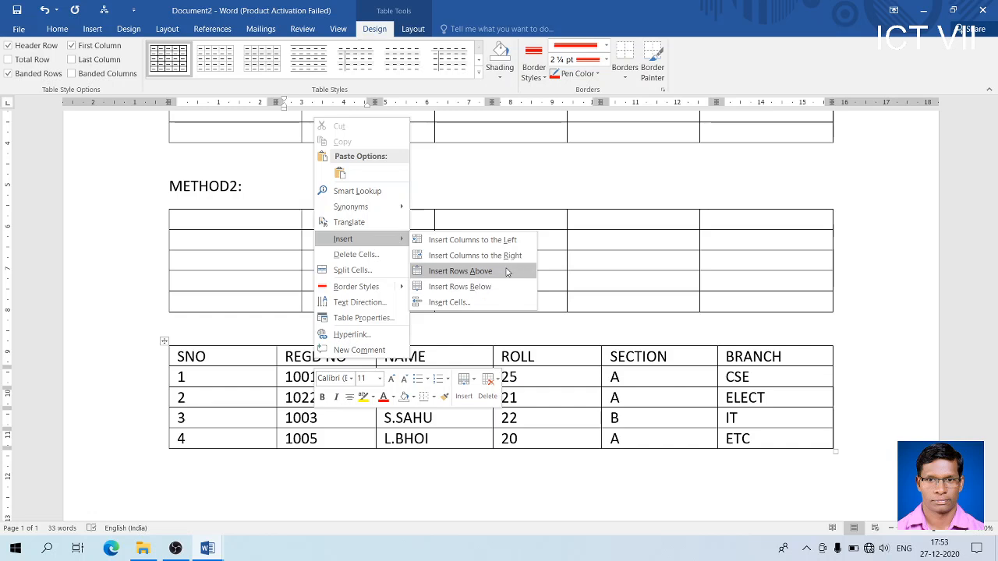
left_click(237, 378)
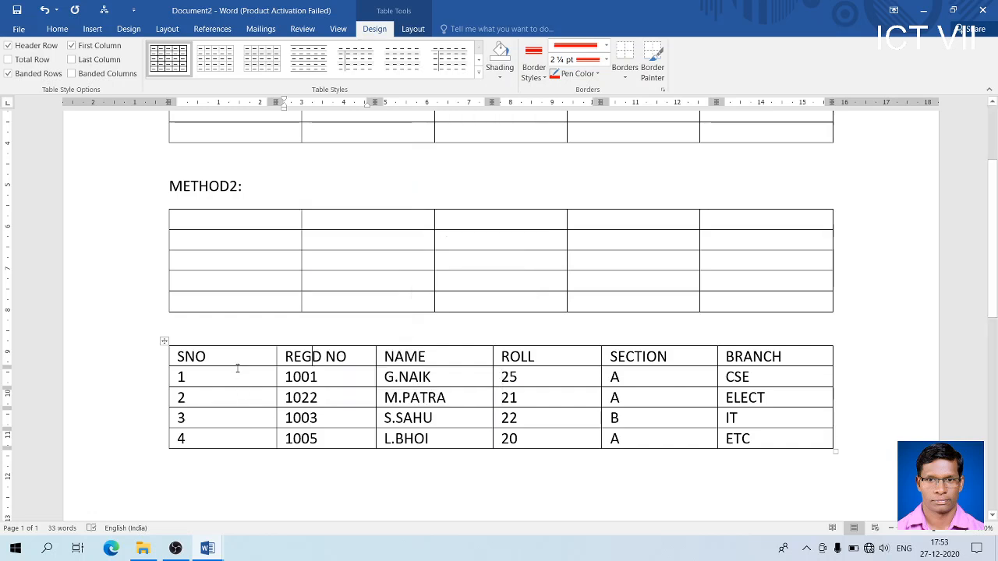
left_click(238, 357)
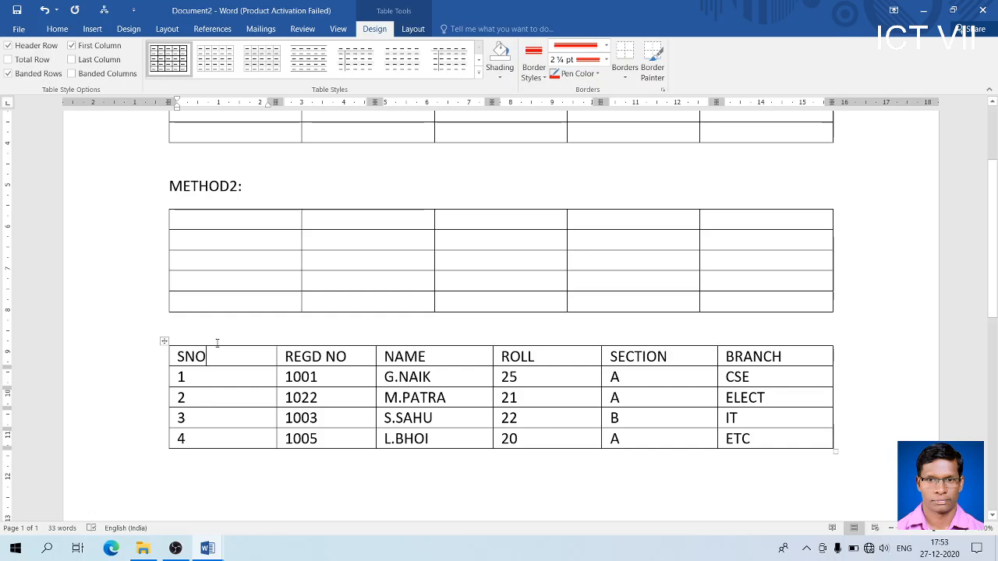
key("Up")
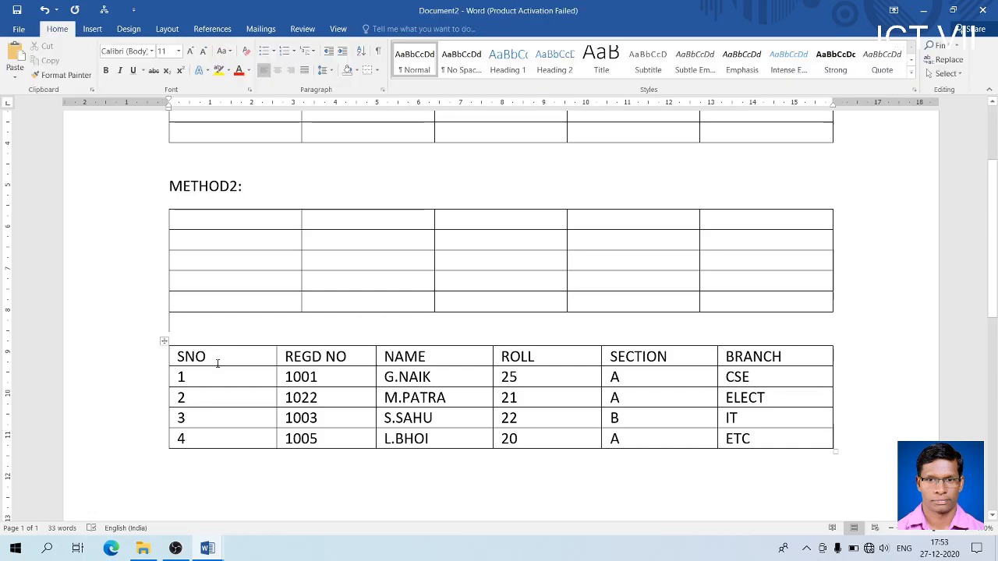
left_click(219, 388)
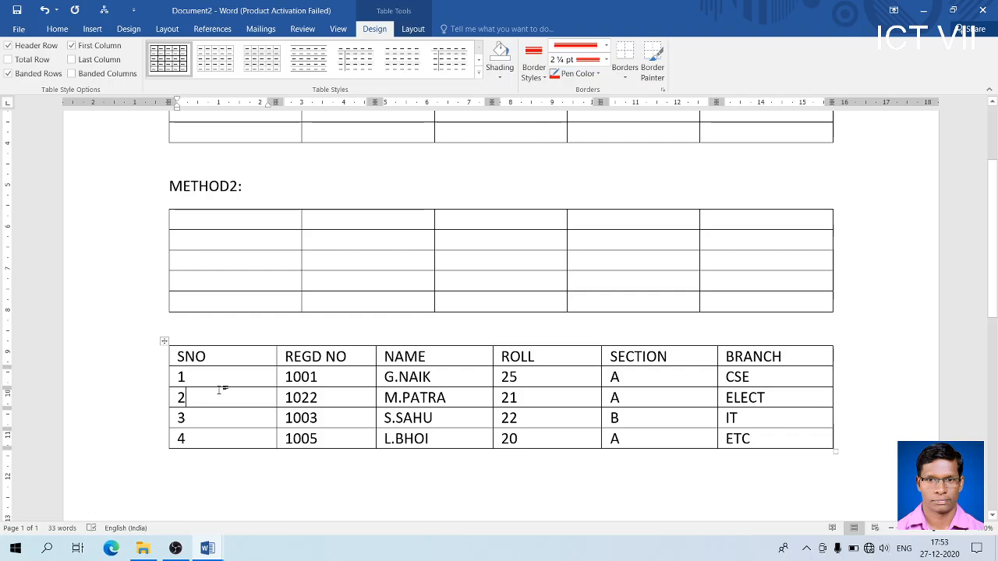
Step: Switch to the VII MS document and read the instructions for deleting a row or column
key("alt+Tab")
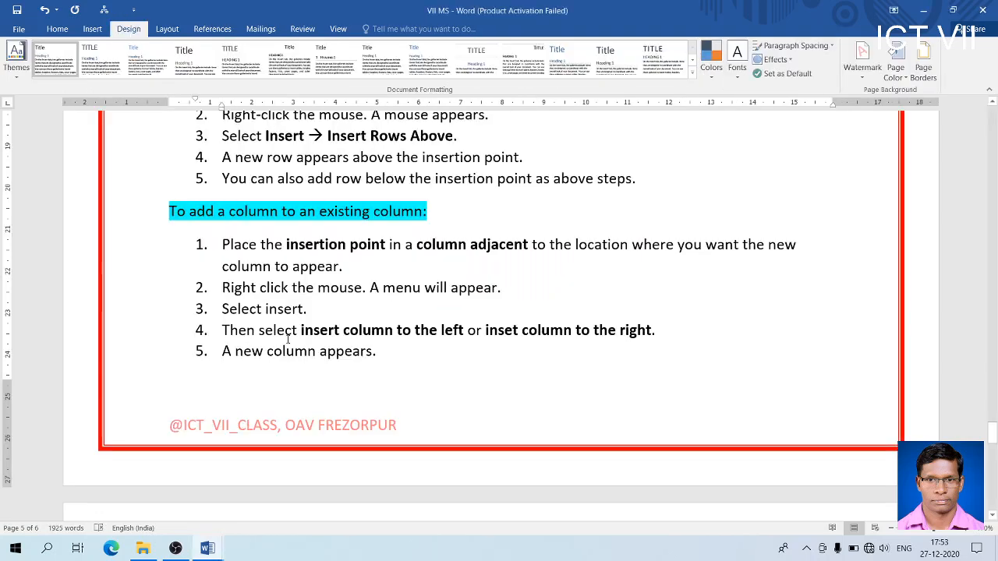
scroll(304, 258, "down", 1)
scroll(304, 260, "down", 8)
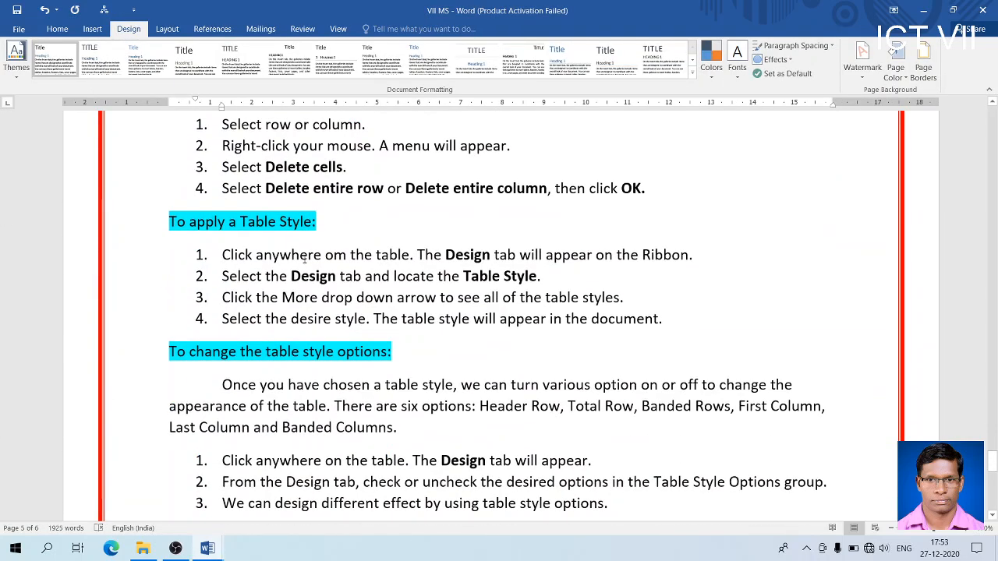
scroll(305, 260, "up", 3)
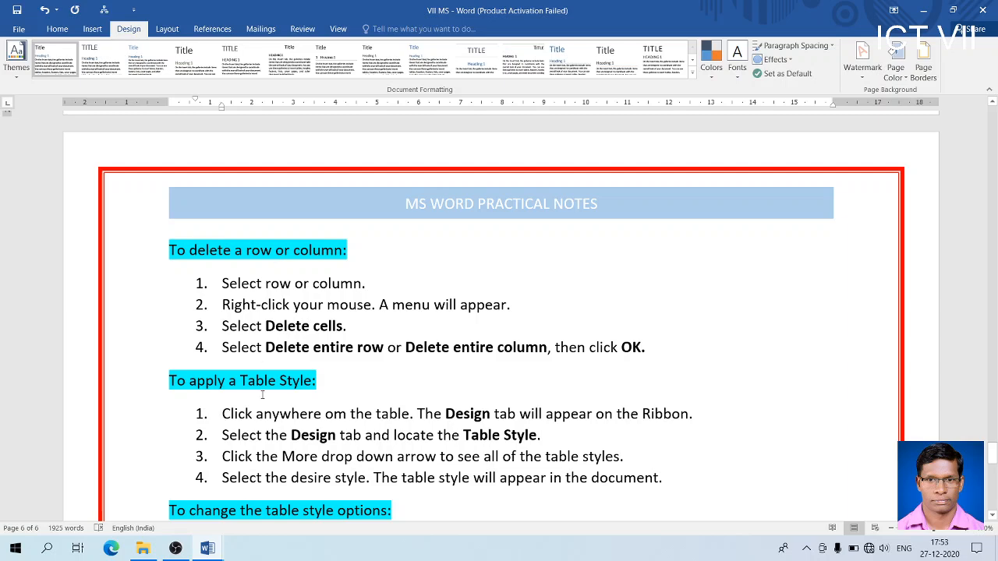
Step: Switch to Document2 and delete the entire row with SNO 2 from the student table
key("alt+Tab")
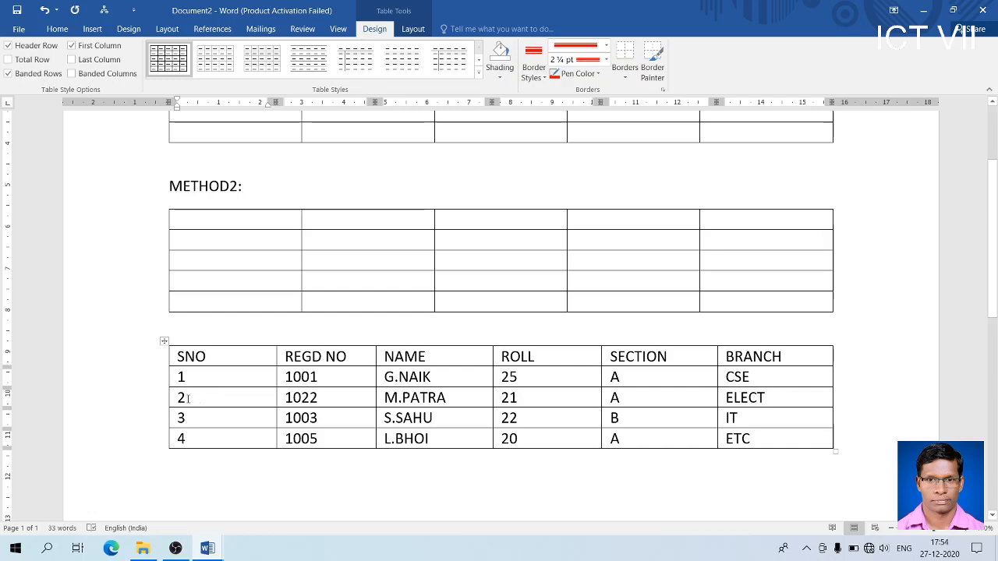
left_click_drag(171, 398, 769, 399)
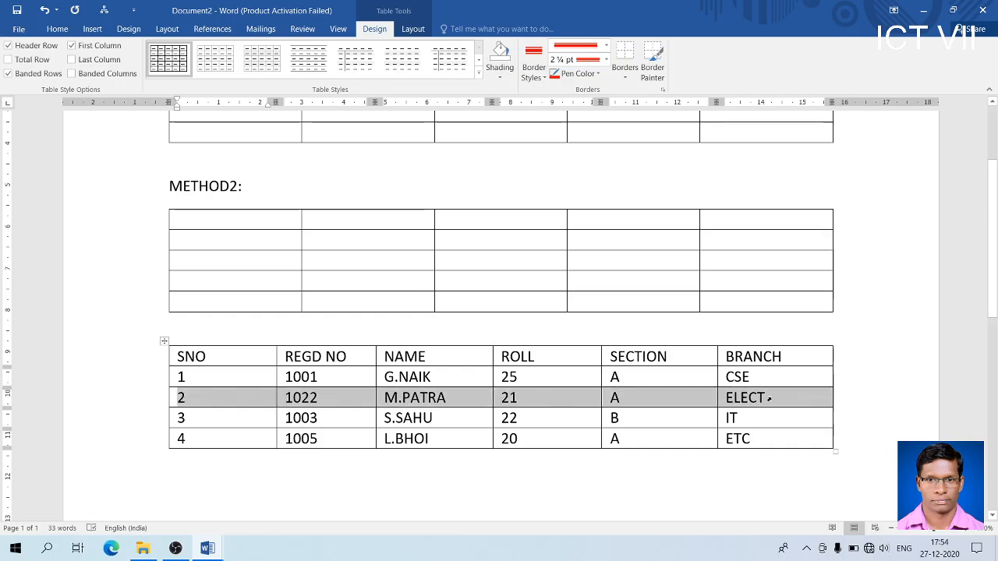
left_click(196, 397)
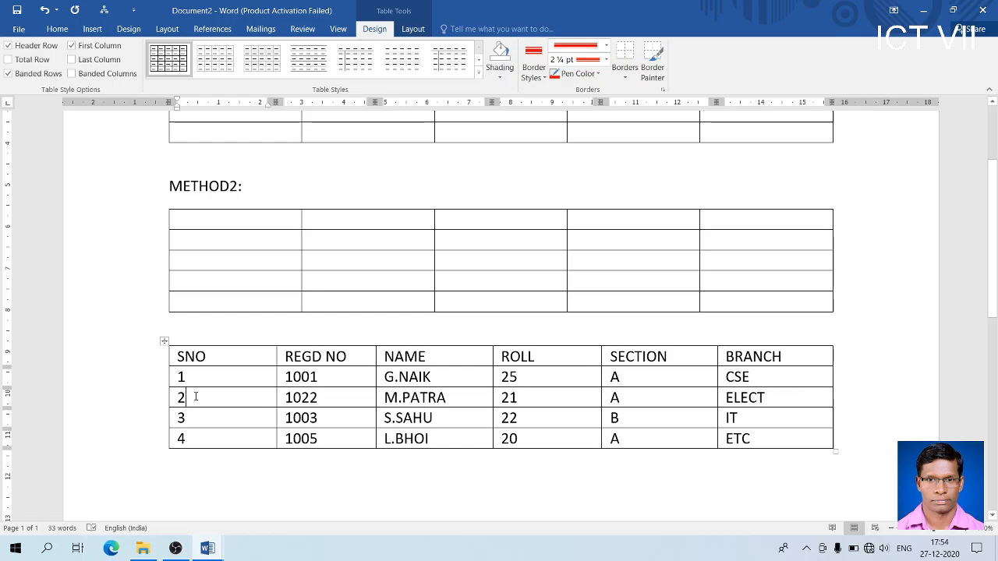
right_click(196, 397)
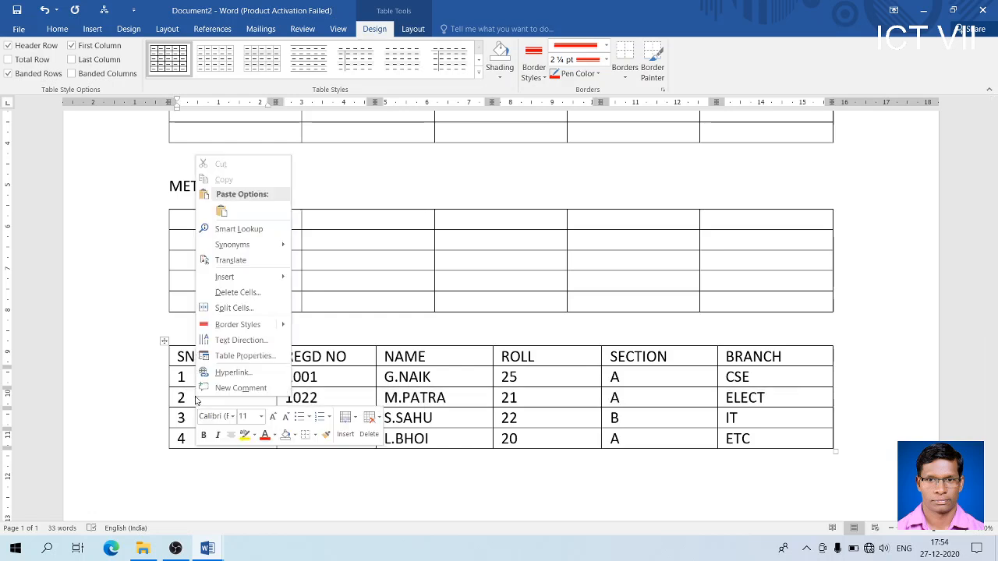
left_click(242, 292)
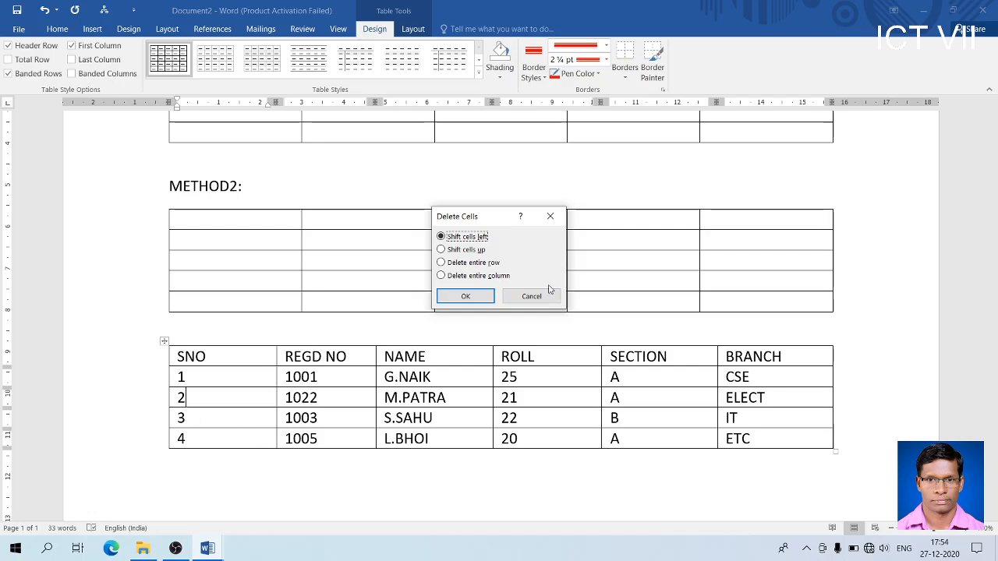
left_click(470, 262)
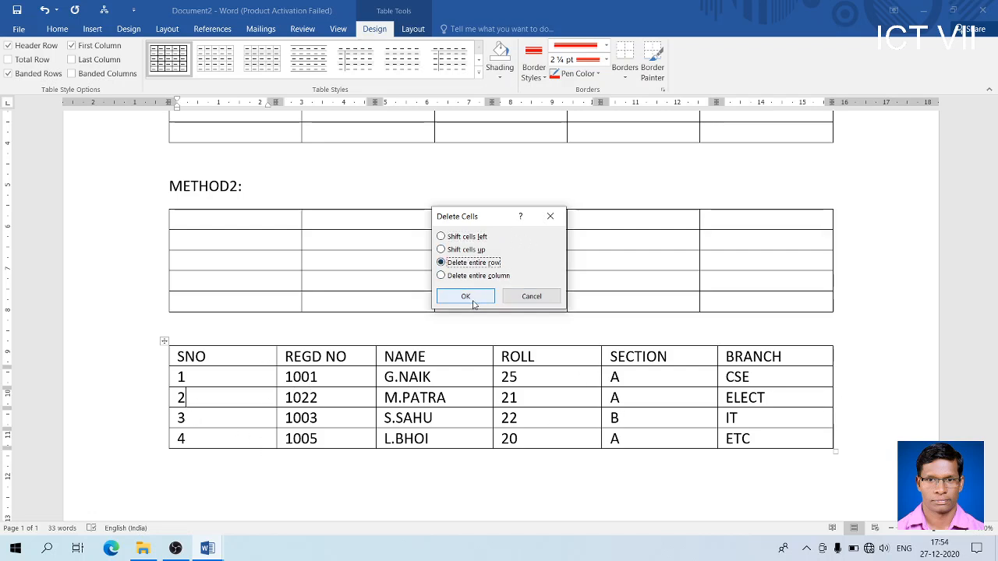
left_click(472, 301)
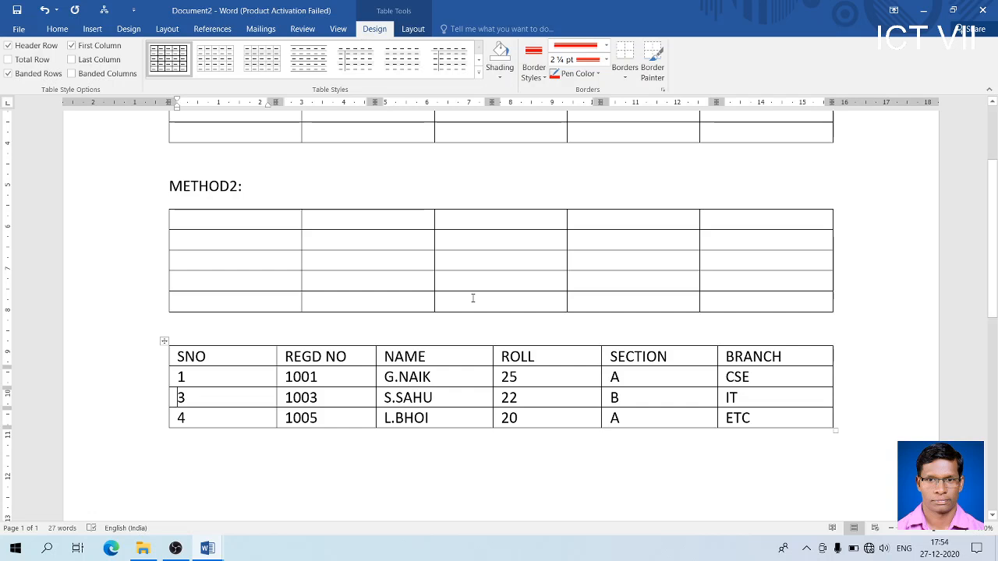
Step: Delete the entire REGD NO column from the student table
left_click(323, 356)
right_click(330, 357)
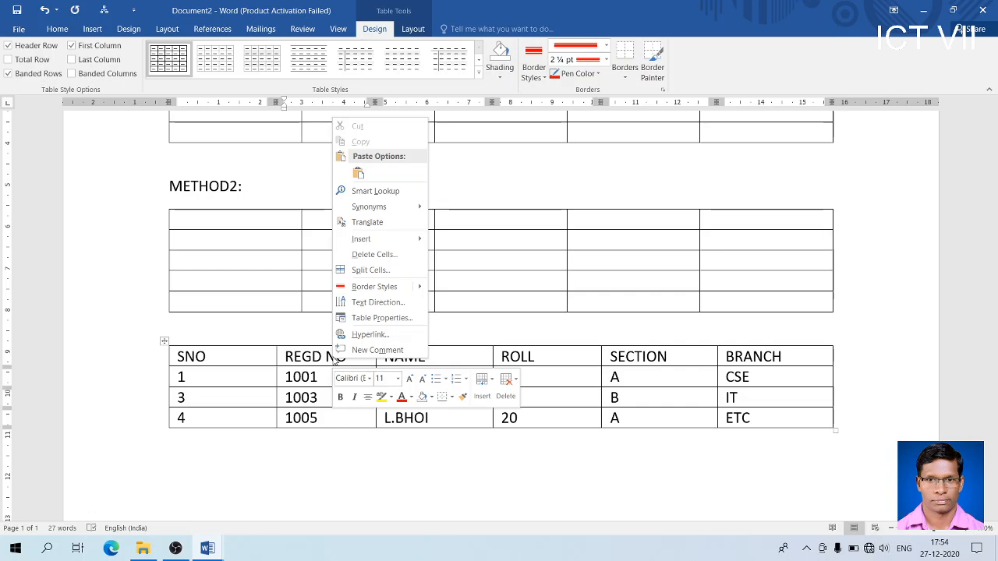
left_click(359, 256)
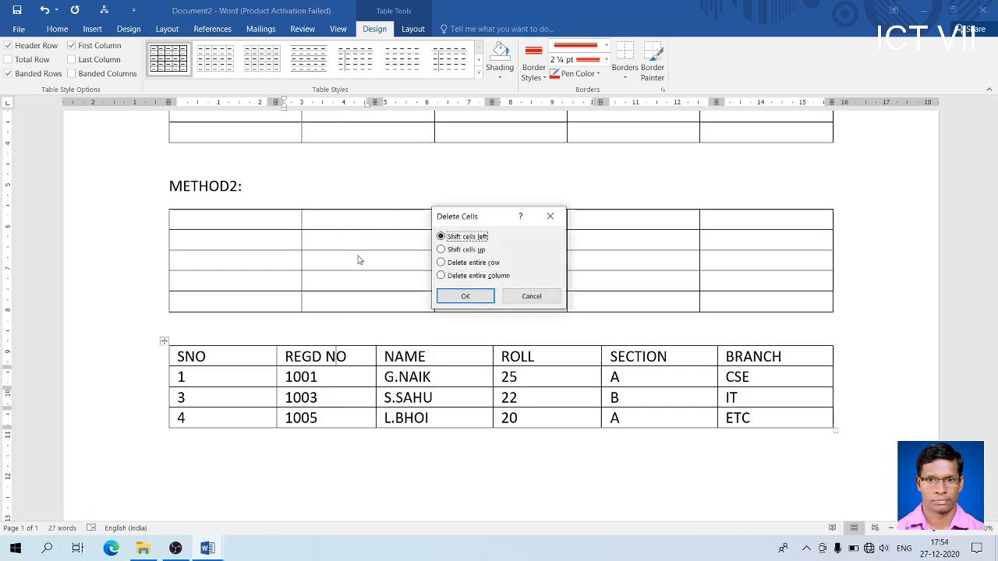
left_click(468, 265)
left_click(455, 279)
left_click(461, 295)
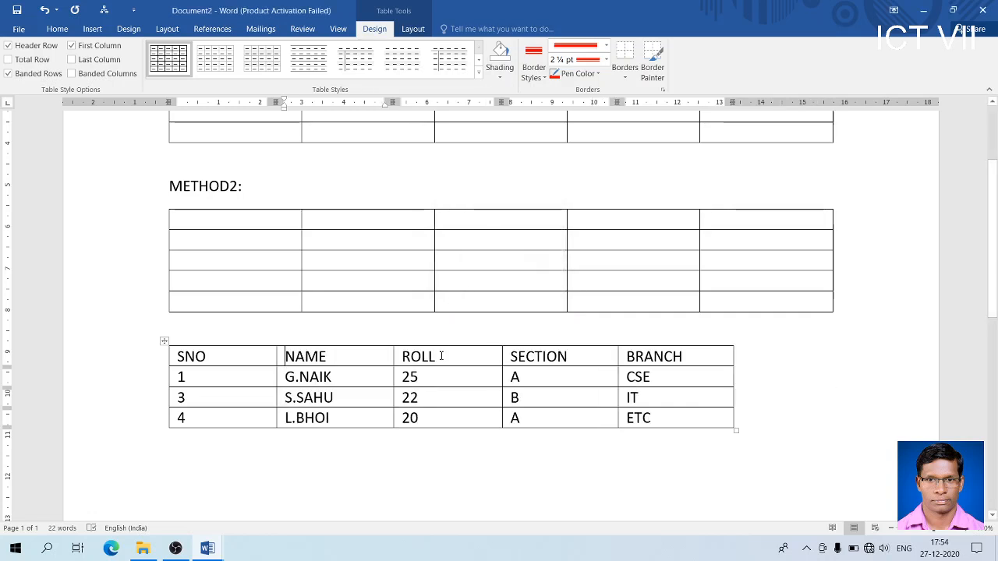
Step: Switch to the VII MS document and read the instructions for deleting a row or column, applying a table style and changing its options
mouse_move(216, 550)
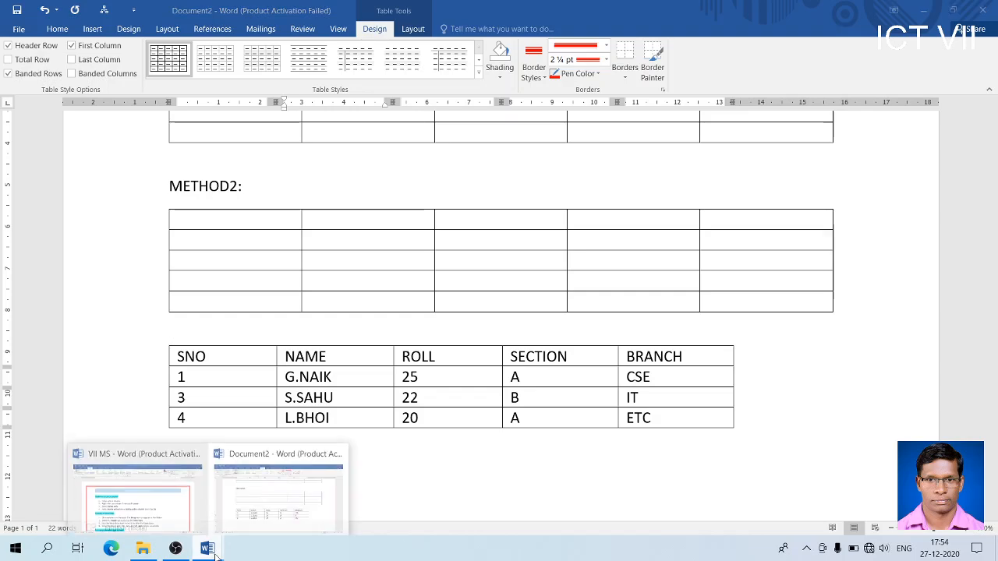
left_click(167, 511)
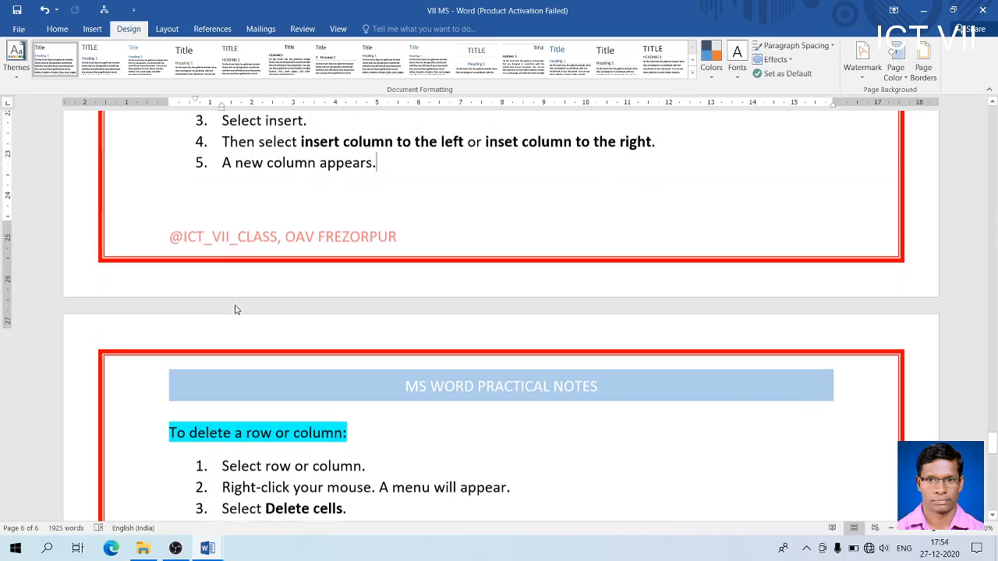
scroll(234, 310, "up", 7)
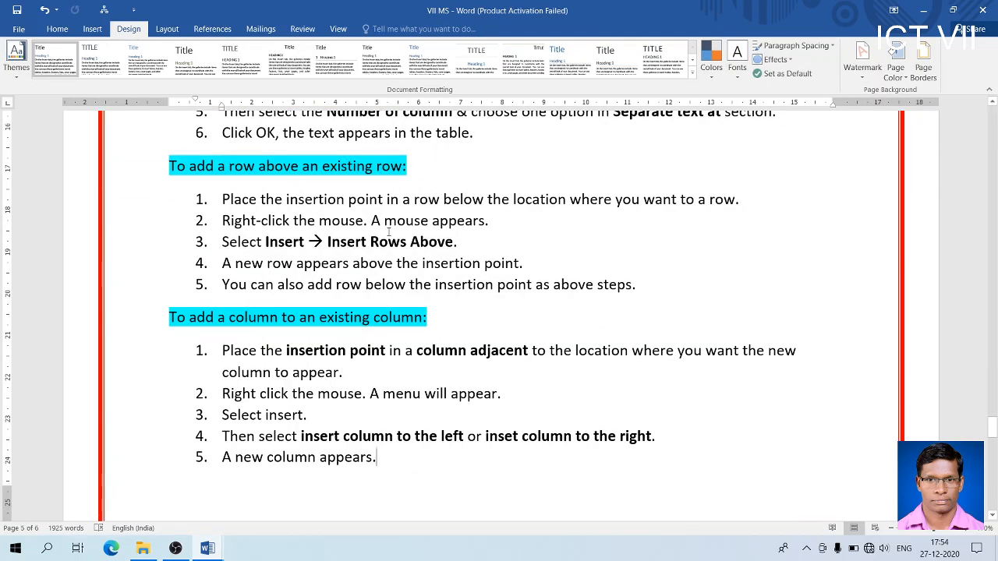
scroll(294, 269, "down", 11)
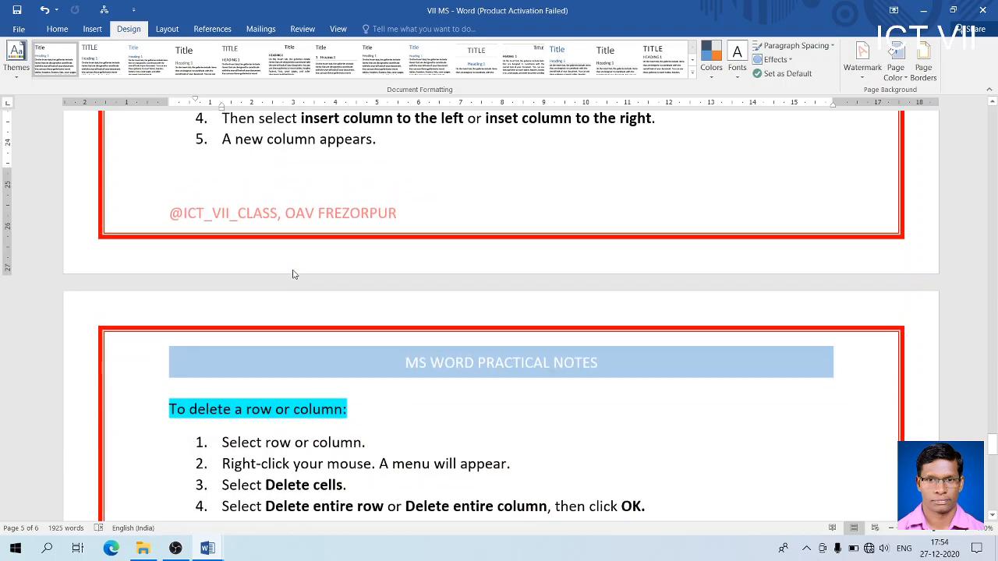
scroll(323, 303, "down", 4)
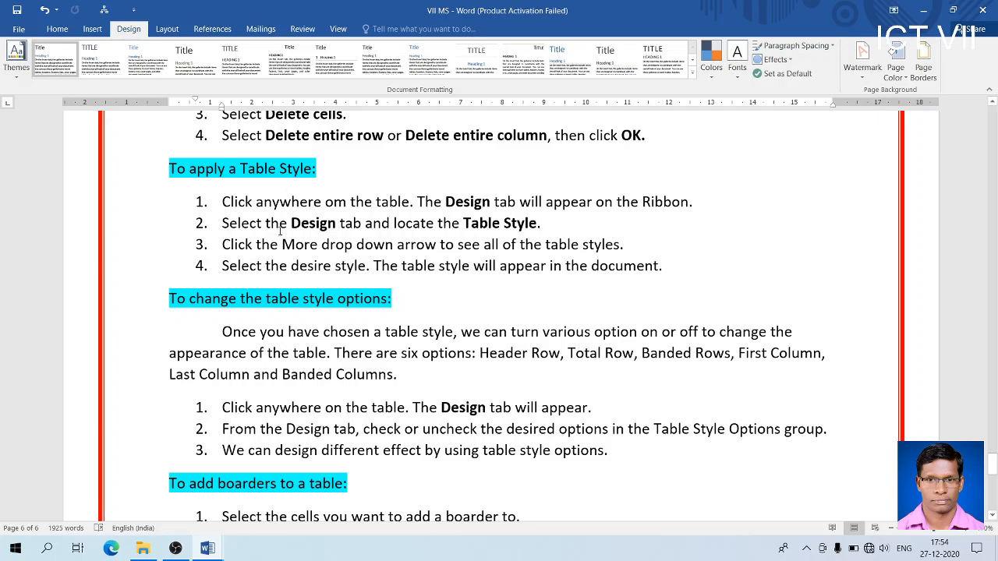
scroll(280, 232, "down", 6)
scroll(280, 248, "up", 10)
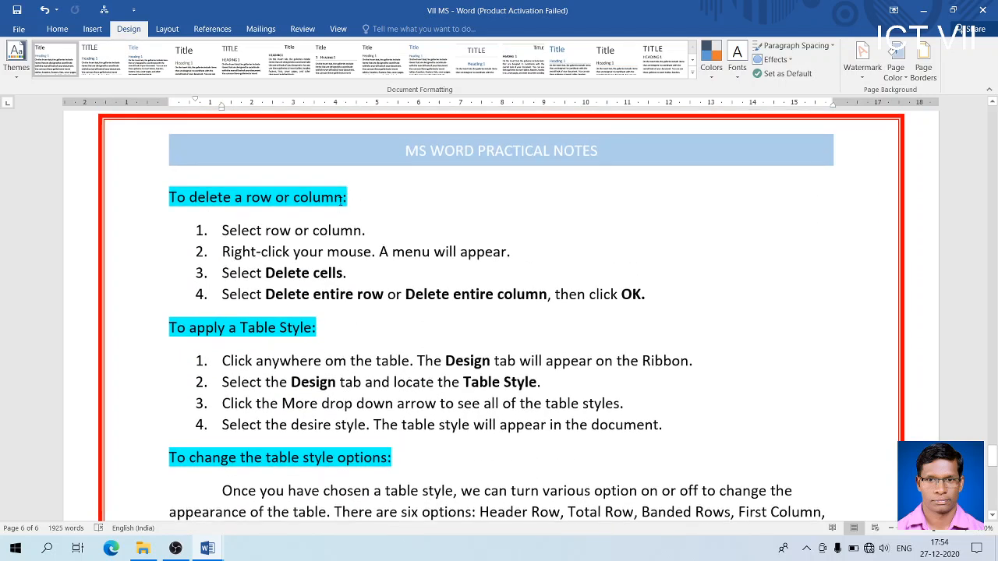
scroll(305, 268, "down", 4)
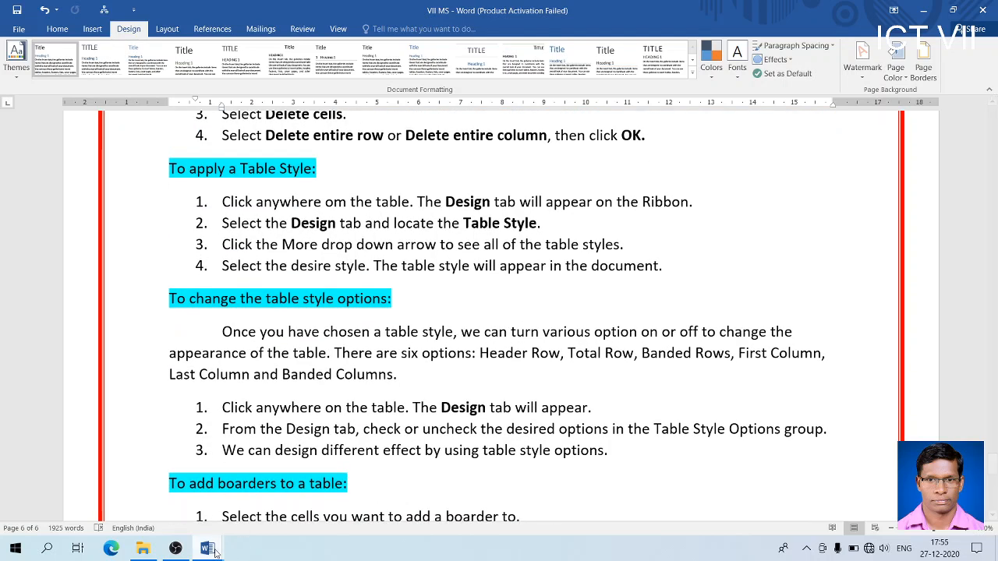
Step: Switch back to Document2 and undo the deletions of the REGD NO column and the SNO 2 row
mouse_move(215, 552)
left_click(257, 503)
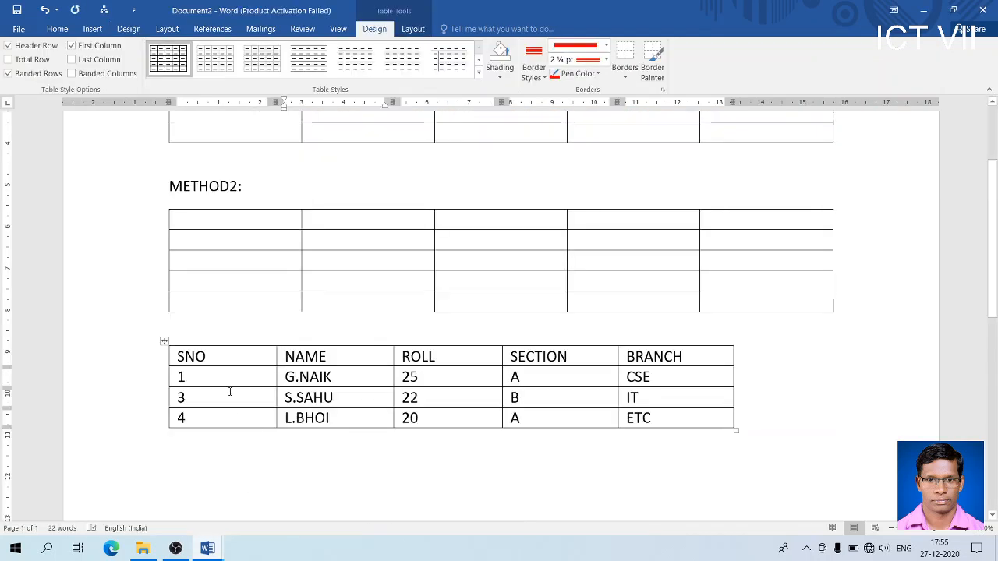
left_click(46, 11)
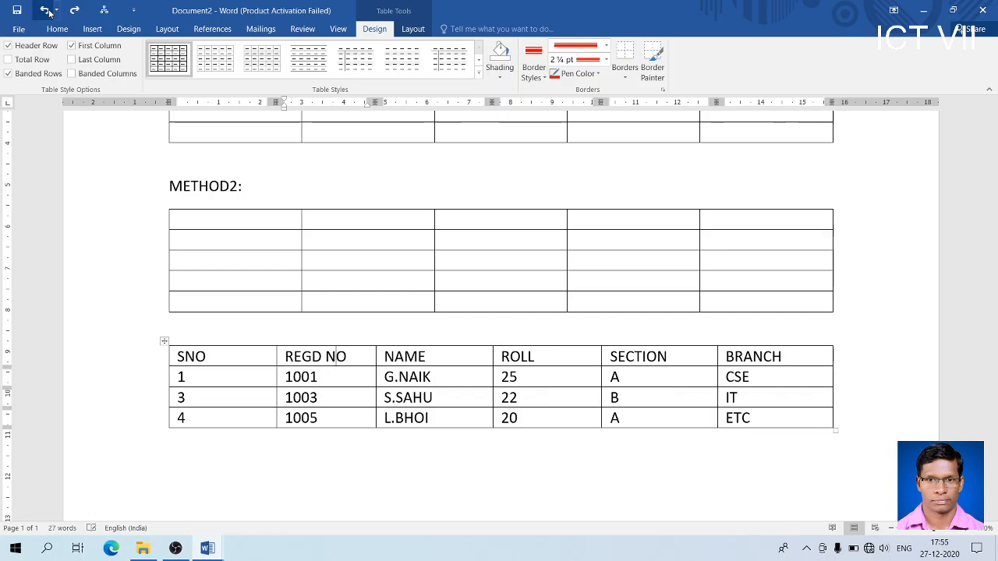
left_click(46, 11)
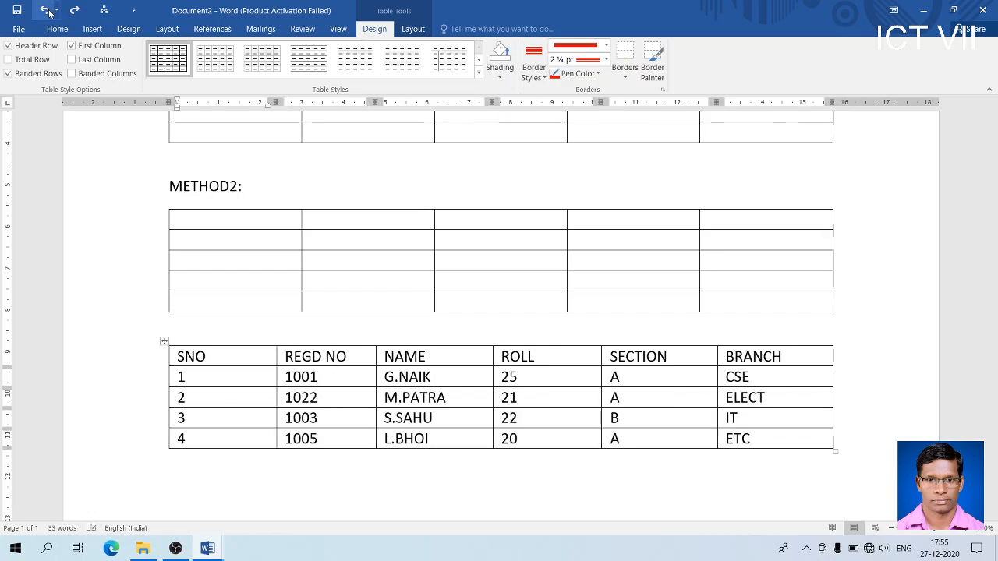
left_click(164, 341)
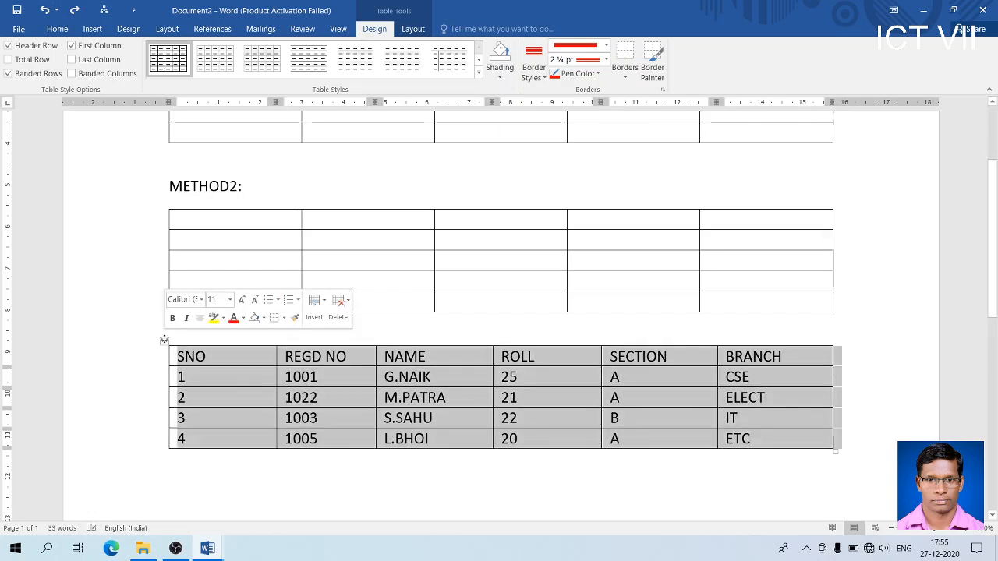
left_click(345, 413)
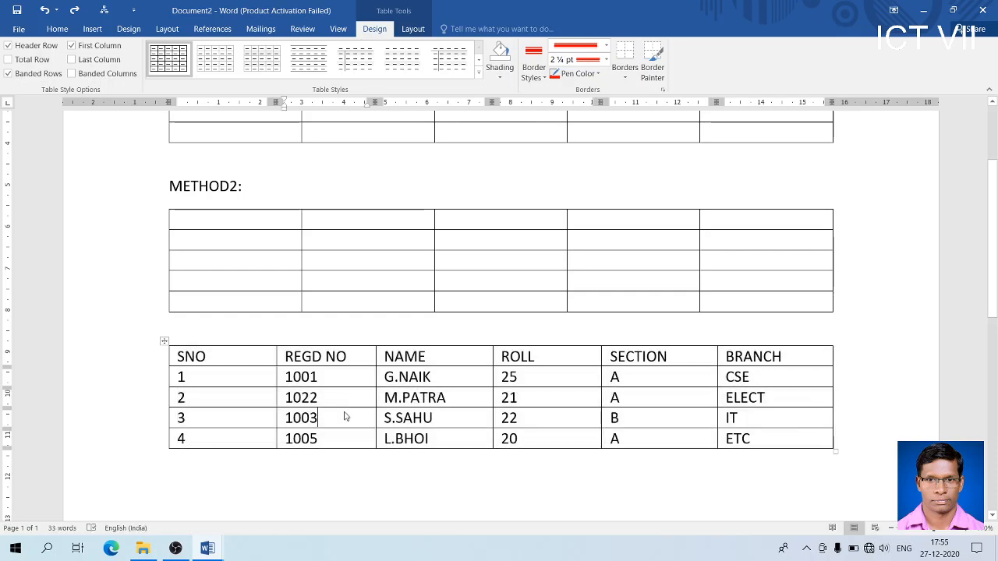
Step: Switch to the VII MS document and correct "om" to "on" in the first instruction for applying a table style
key("alt+Tab")
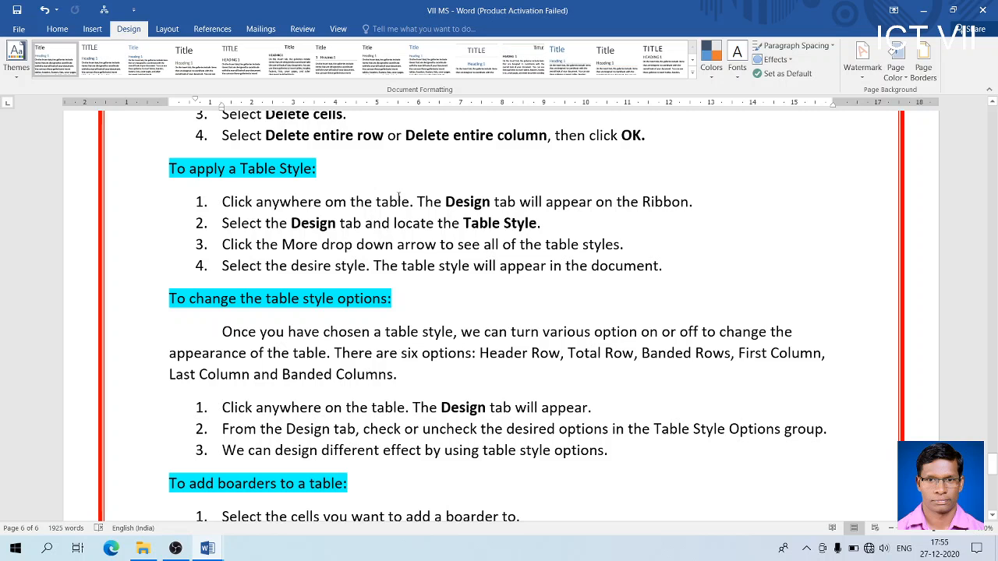
left_click(213, 206)
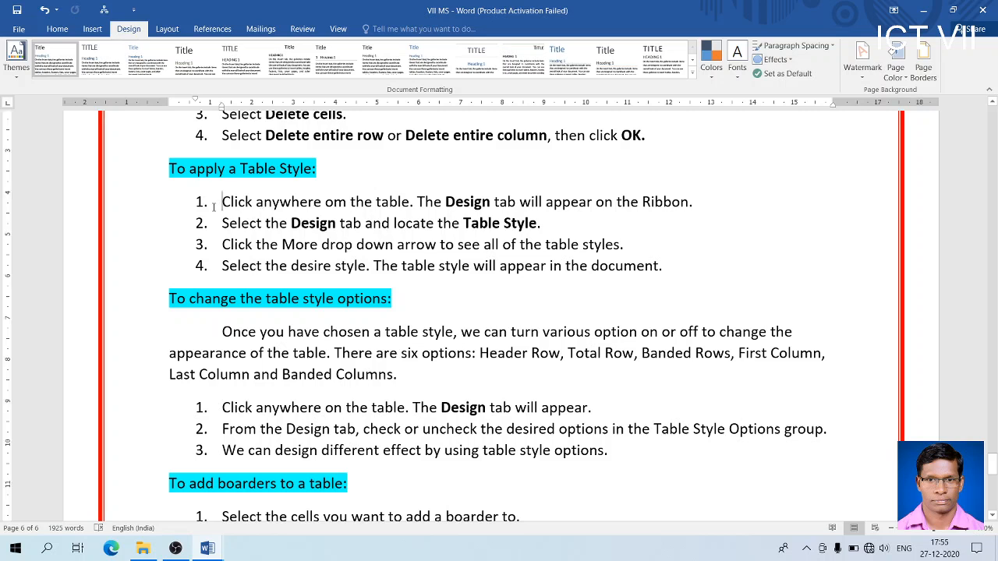
left_click(334, 202)
key("Delete")
type("N")
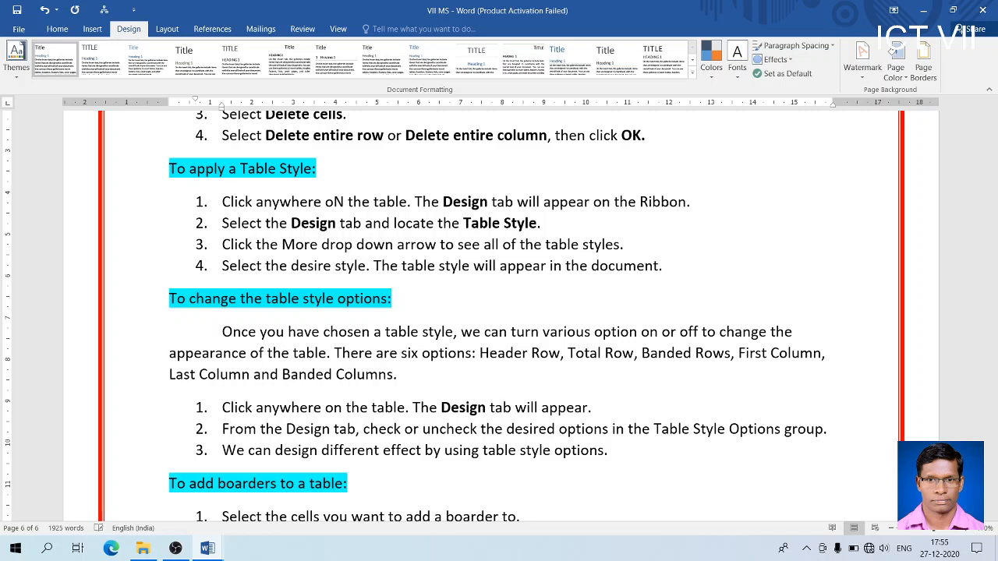
key("BackSpace")
type("n")
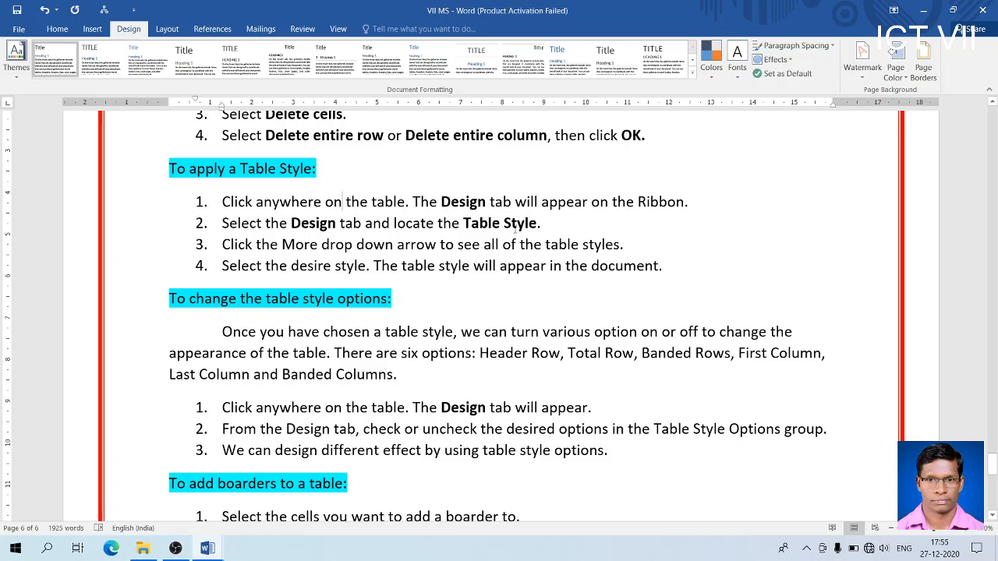
Step: Switch to Document2 and compare which design and layout tools are available with the cursor outside and inside the student table
key("alt+Tab")
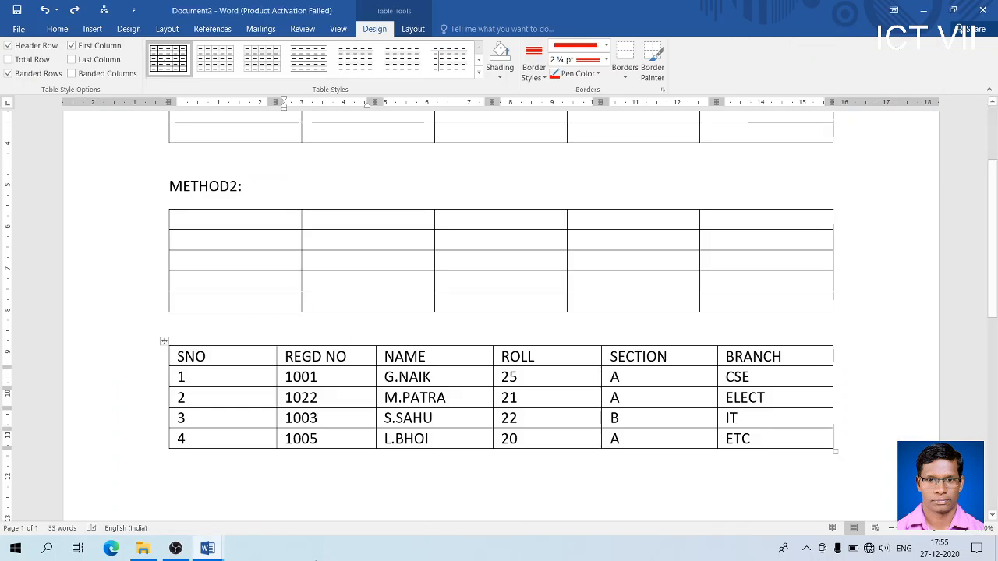
left_click(330, 476)
scroll(331, 477, "down", 4)
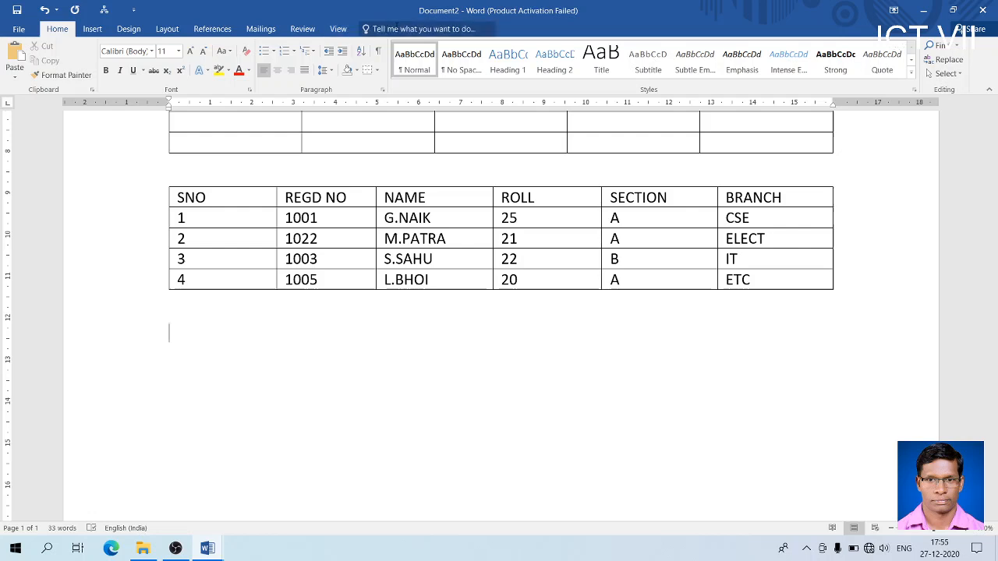
left_click(130, 30)
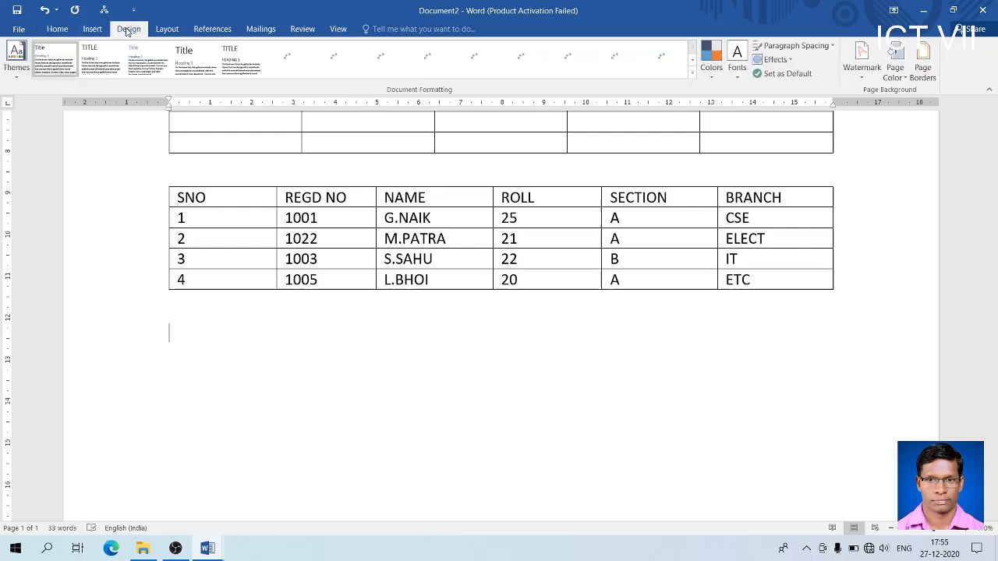
left_click(59, 29)
left_click(348, 245)
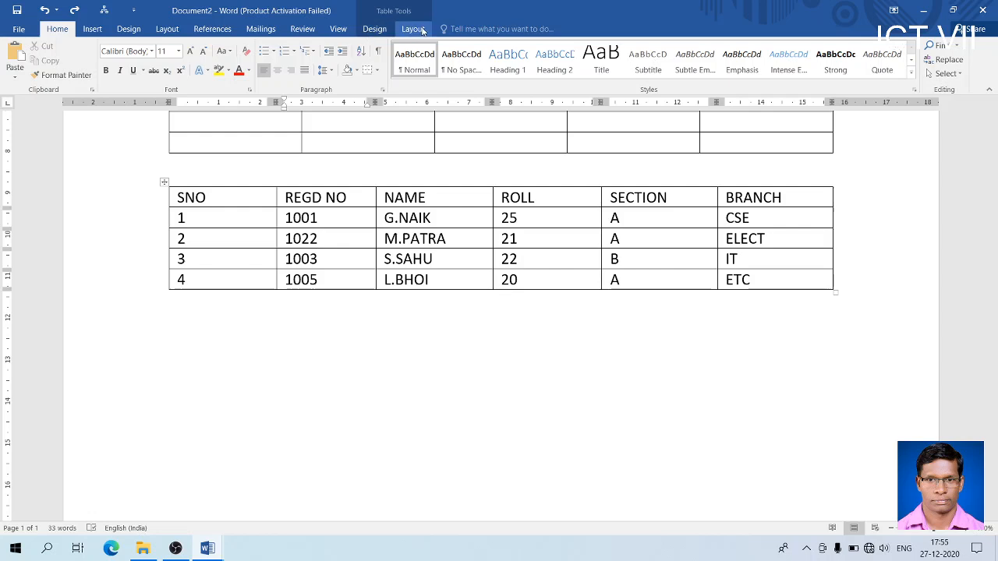
left_click(173, 332)
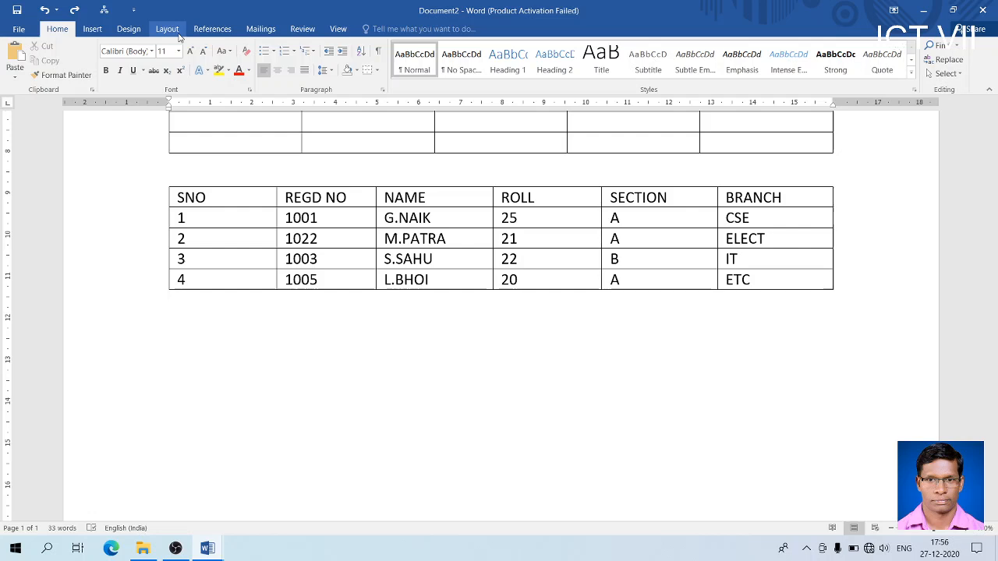
left_click(397, 259)
scroll(397, 258, "up", 4)
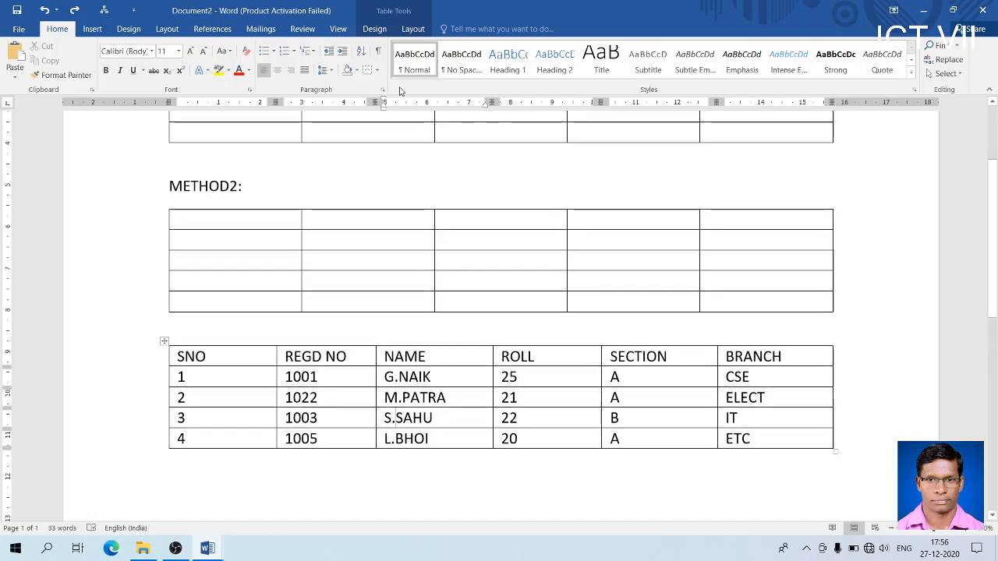
Step: Try a plain table style and a dark black grid table style on the student table
left_click(374, 29)
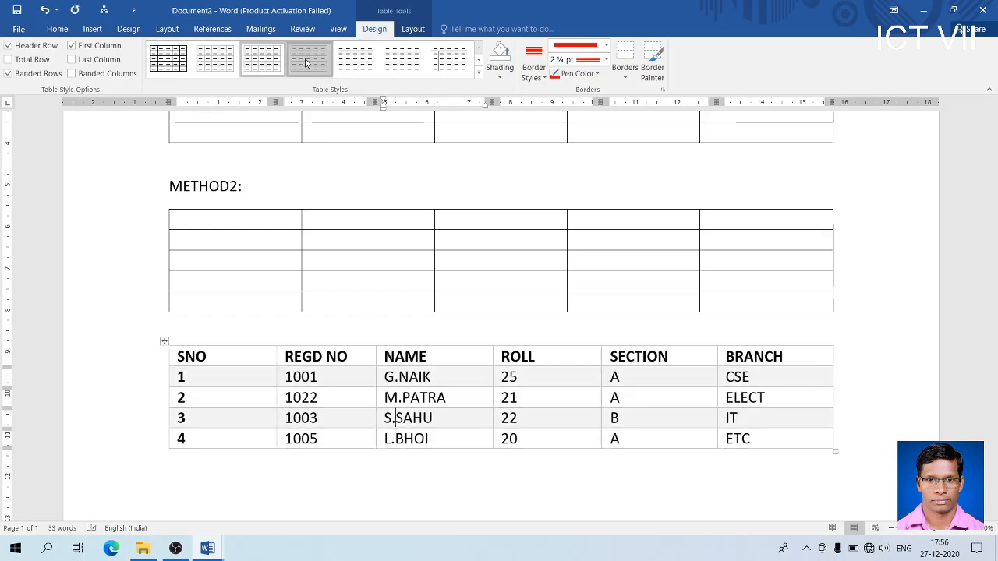
left_click(345, 62)
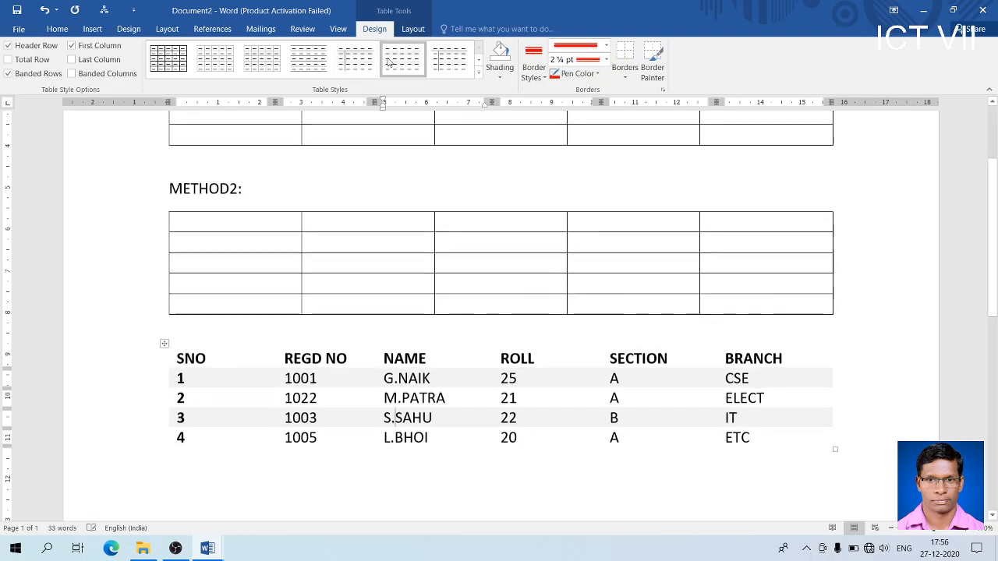
left_click(479, 75)
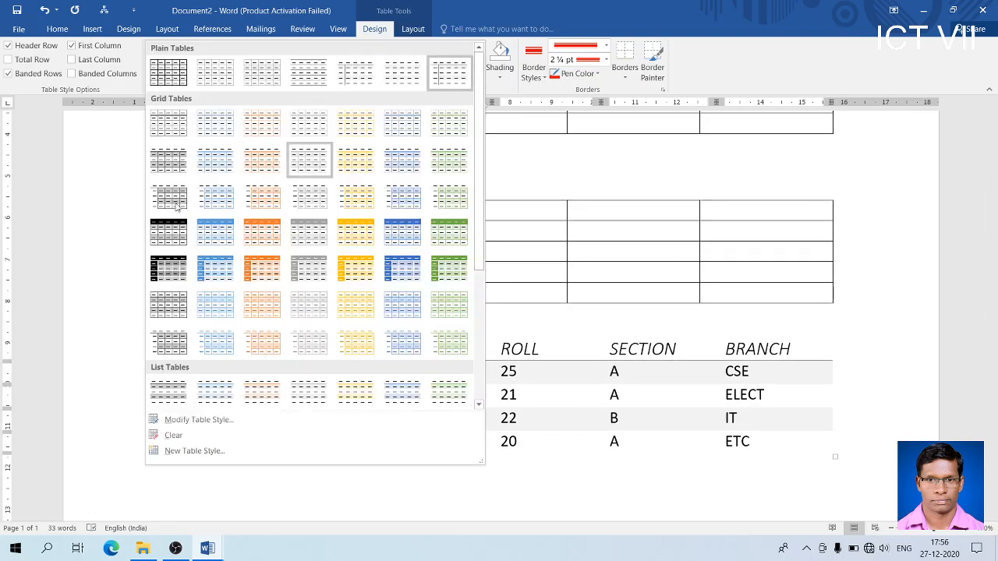
left_click(167, 268)
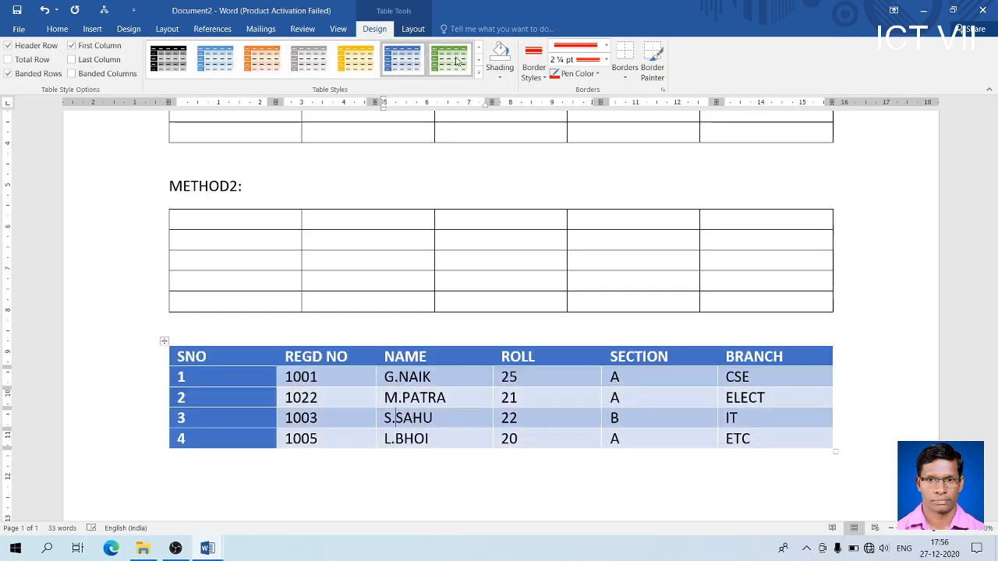
Step: Apply the solid blue list table style to the student table and change it to the solid orange variant
left_click(479, 71)
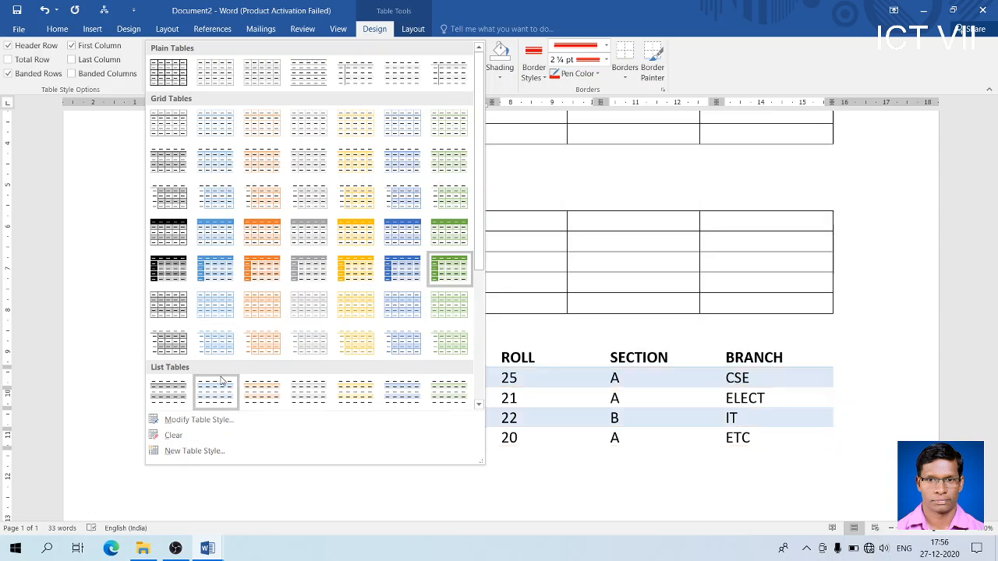
scroll(218, 374, "down", 3)
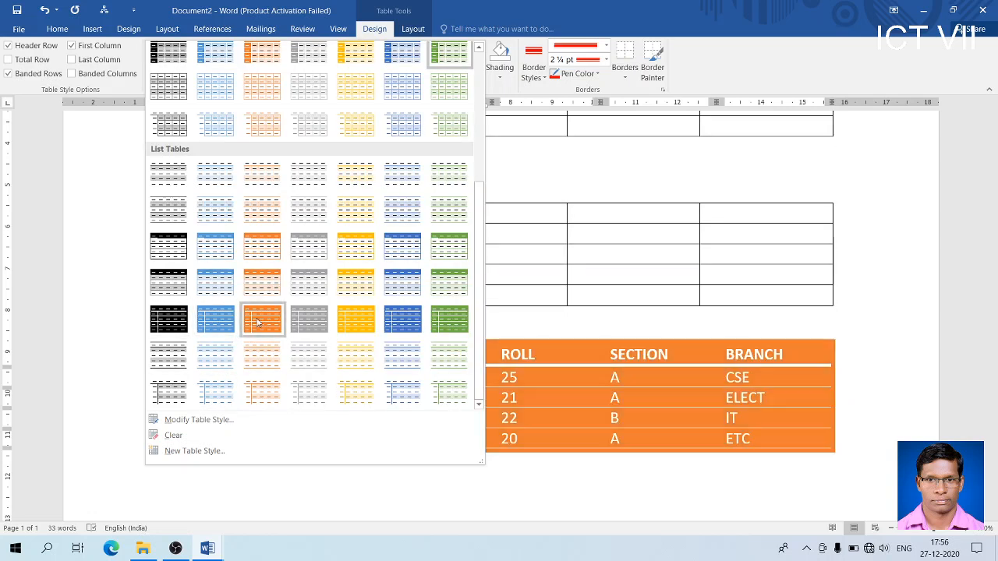
left_click(402, 324)
left_click(248, 392)
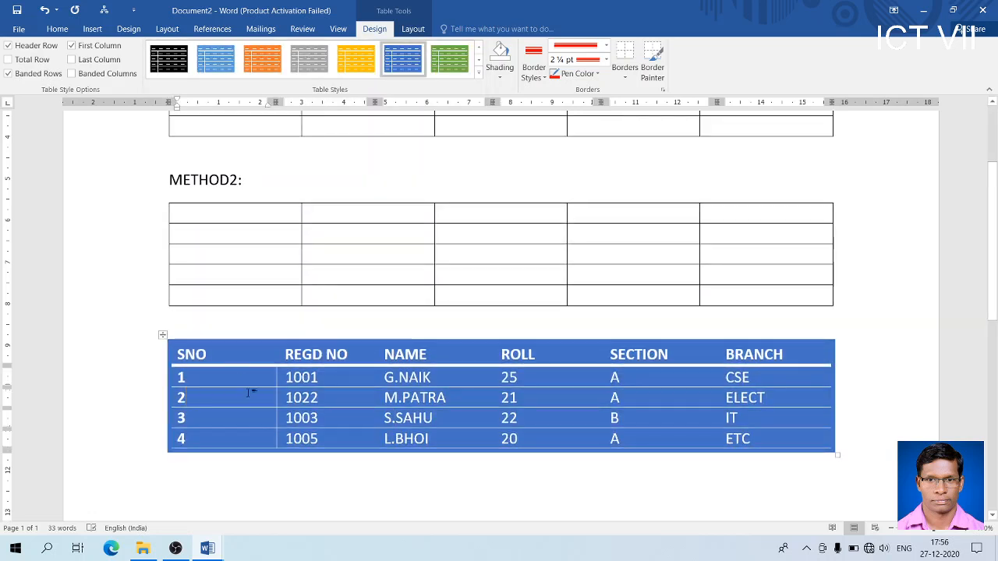
left_click(264, 59)
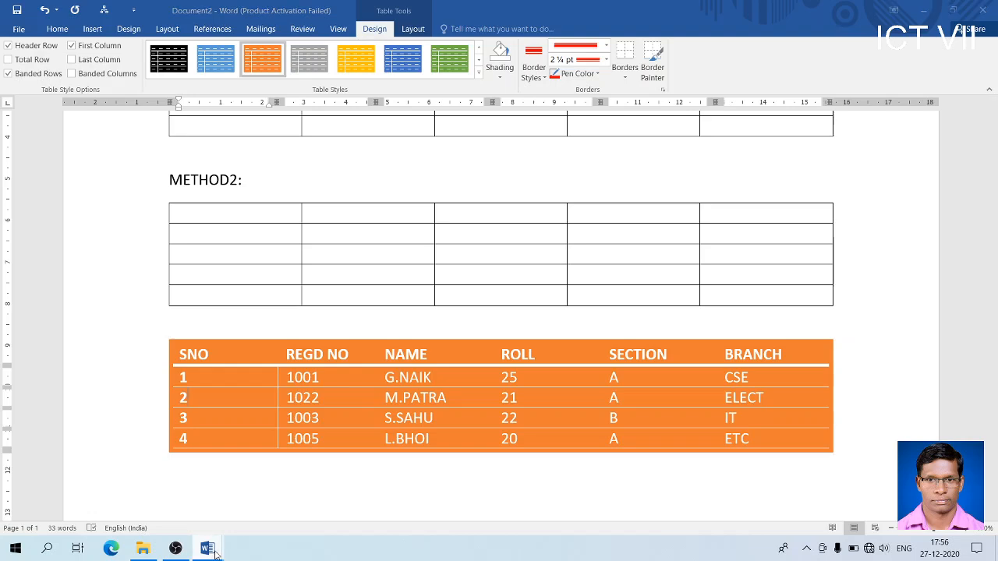
Step: Switch to the VII MS document and review the instructions for applying a table style and the heading on changing table style options
mouse_move(214, 551)
left_click(133, 460)
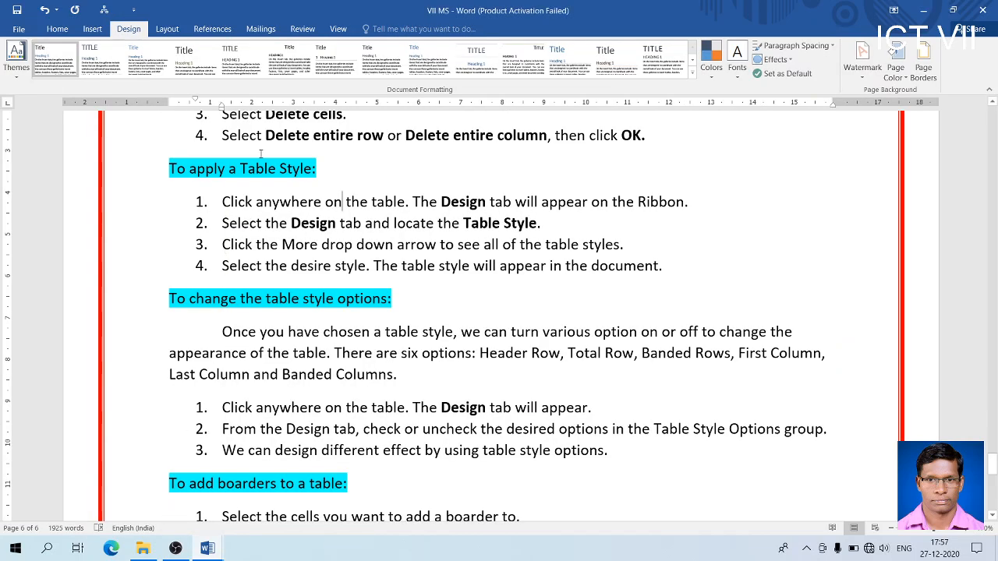
double_click(537, 222)
left_click(441, 244)
left_click_drag(363, 265, 292, 266)
left_click(524, 266)
scroll(317, 315, "down", 3)
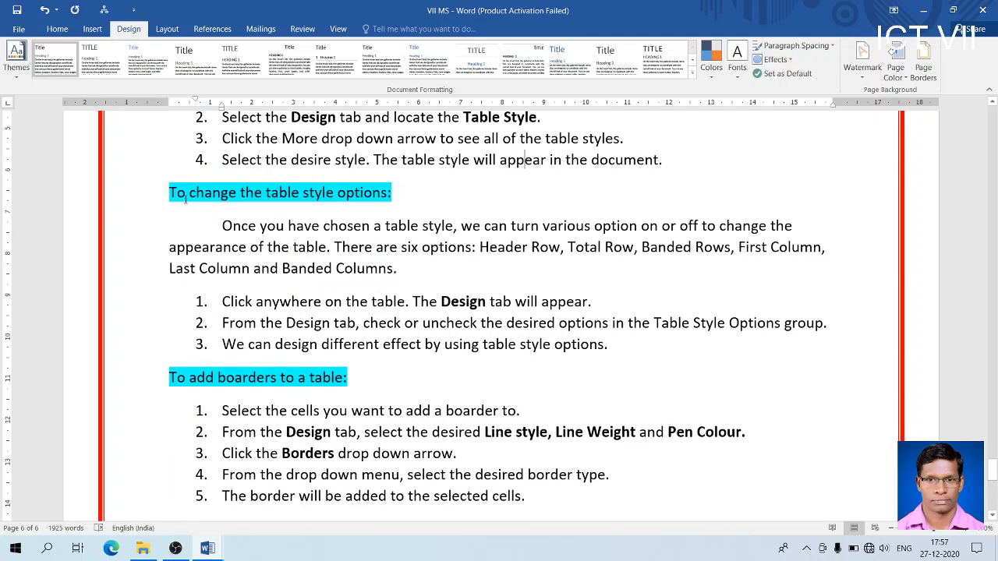
left_click_drag(177, 197, 390, 199)
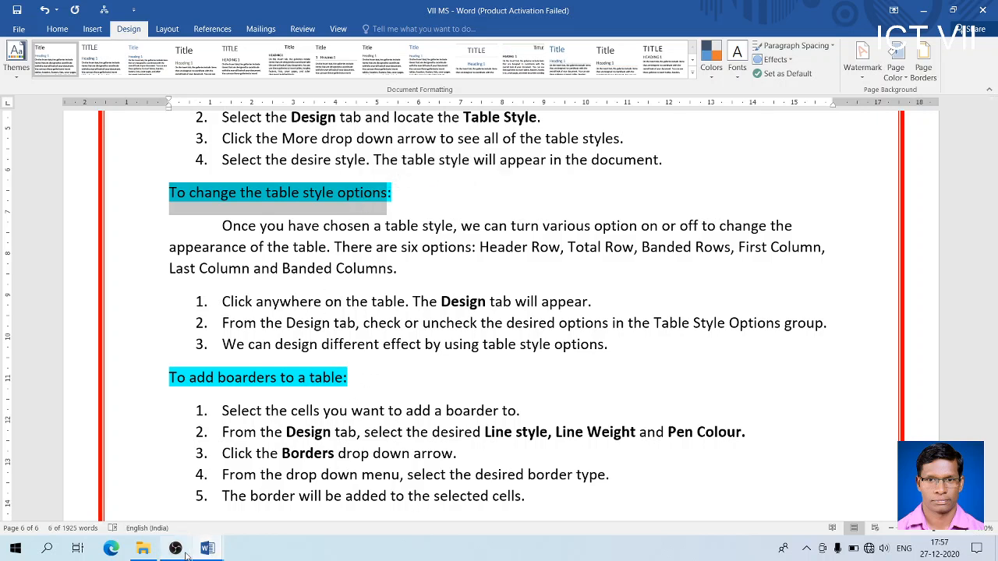
Step: Switch back to Document2 and turn the student table's Header Row option off and on again
mouse_move(216, 552)
left_click(255, 506)
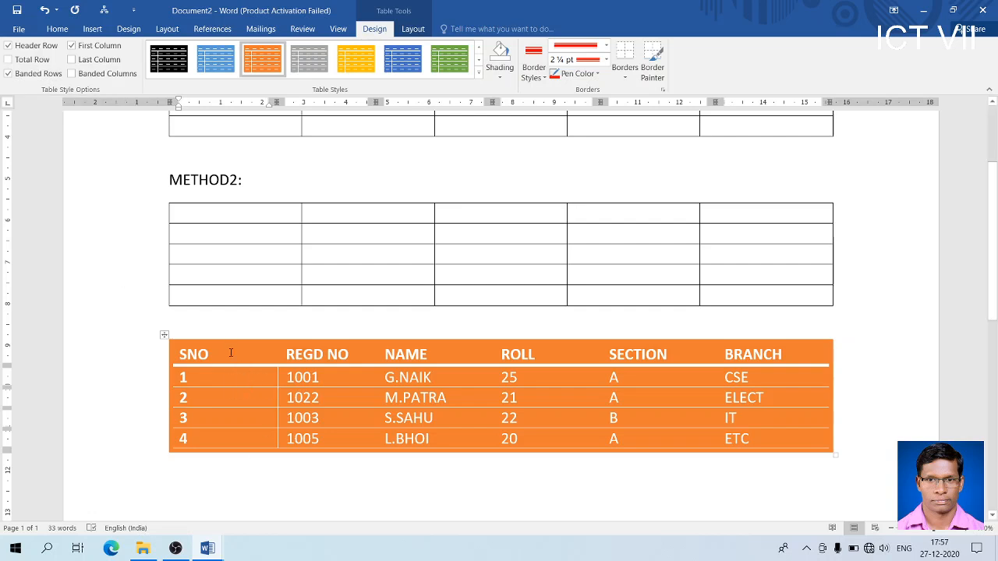
left_click(8, 46)
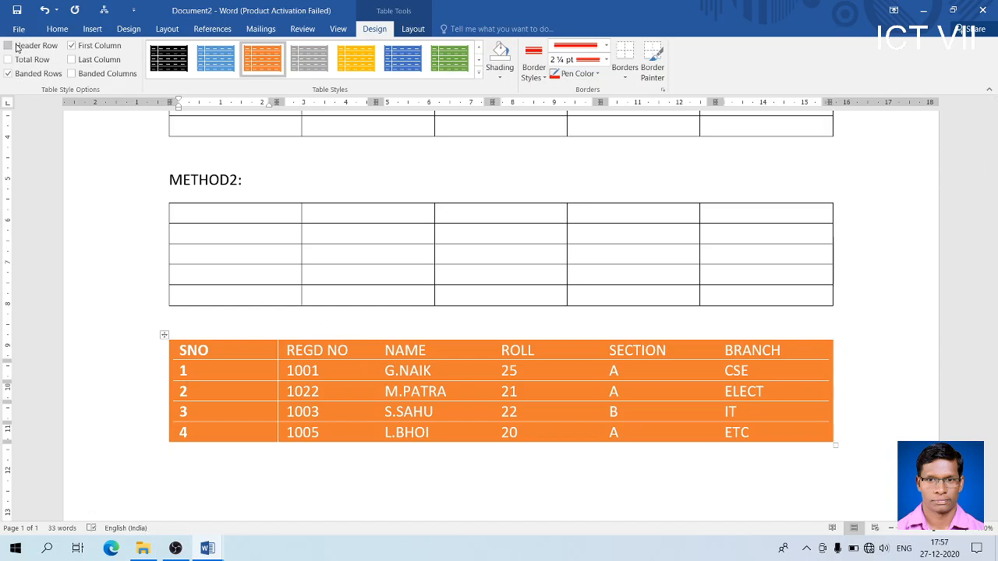
left_click(9, 46)
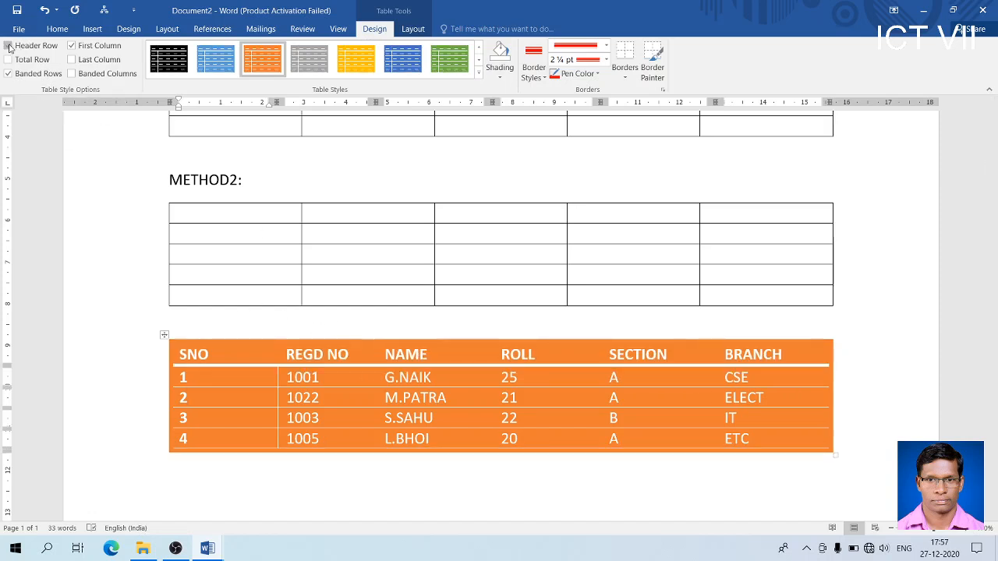
Step: Turn the student table's First Column and Banded Rows options off and on again to compare their effects
left_click(72, 47)
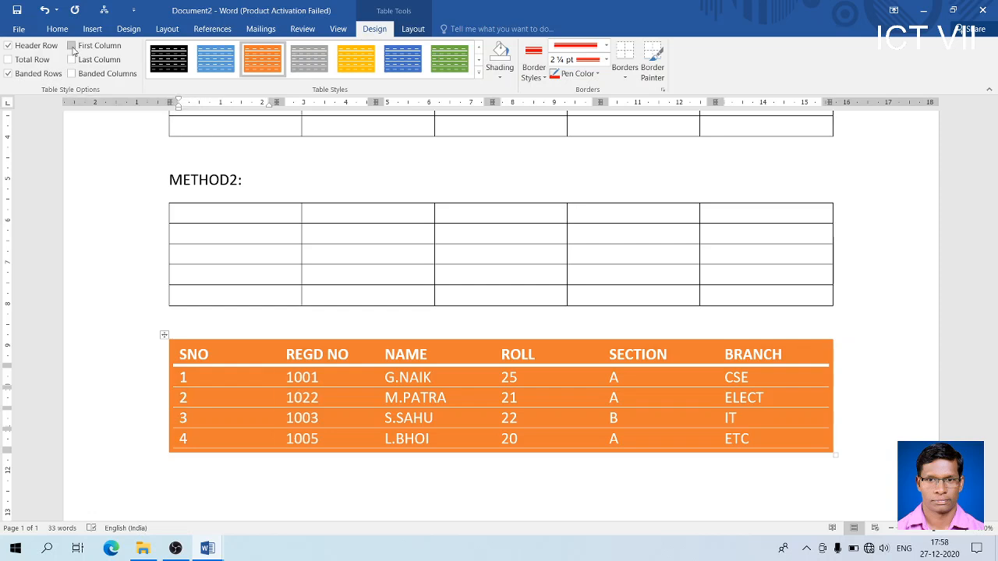
left_click(72, 46)
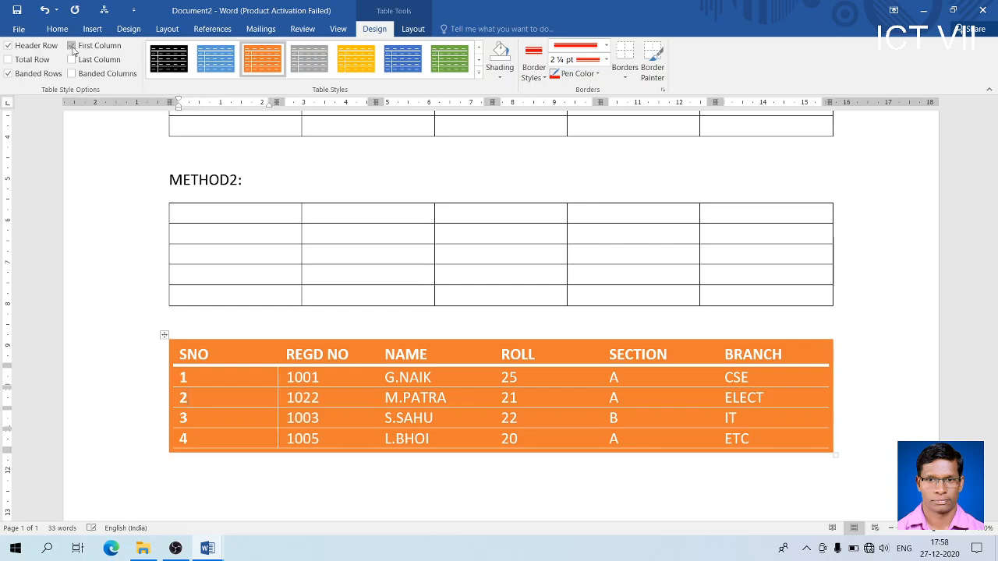
left_click(71, 47)
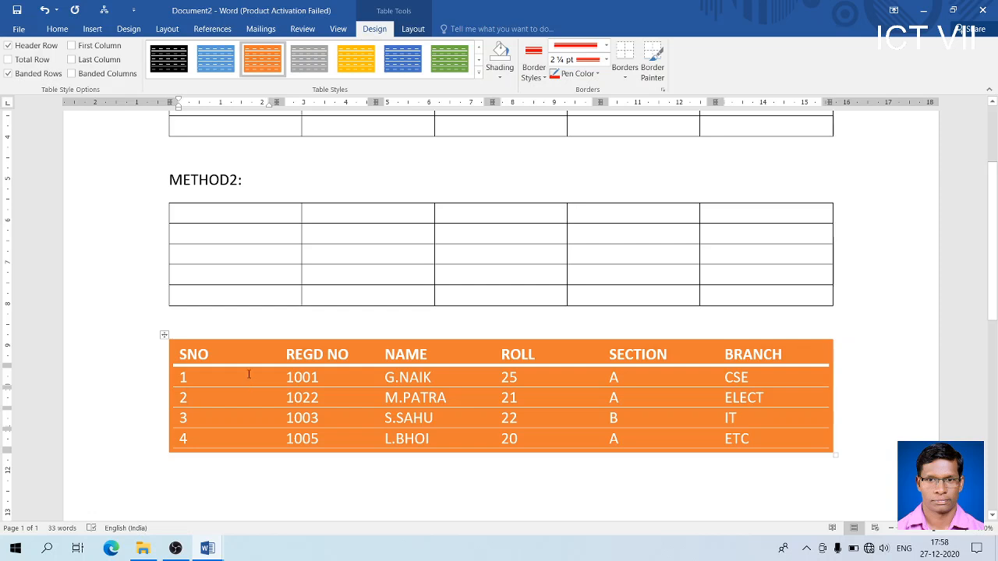
left_click(116, 47)
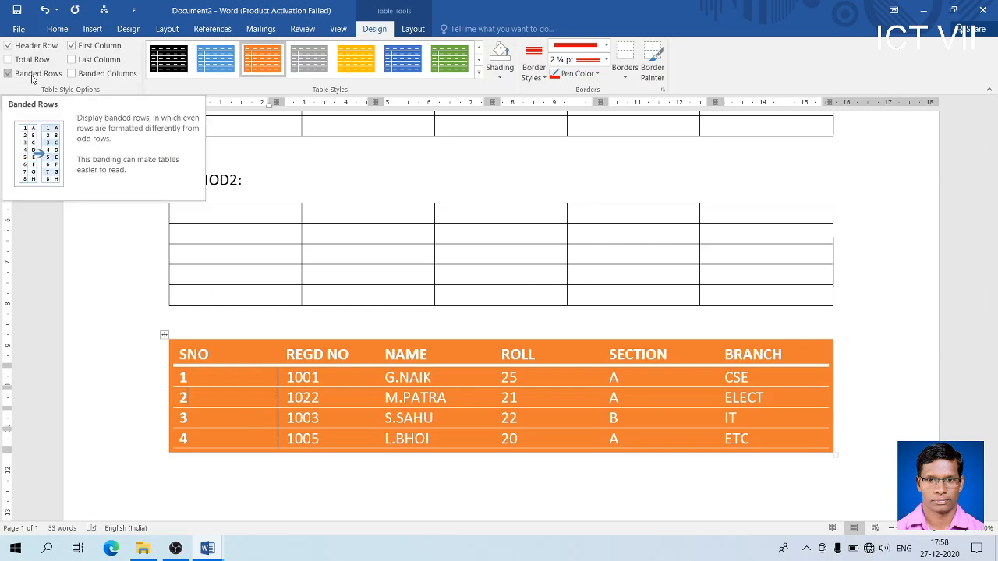
left_click(32, 77)
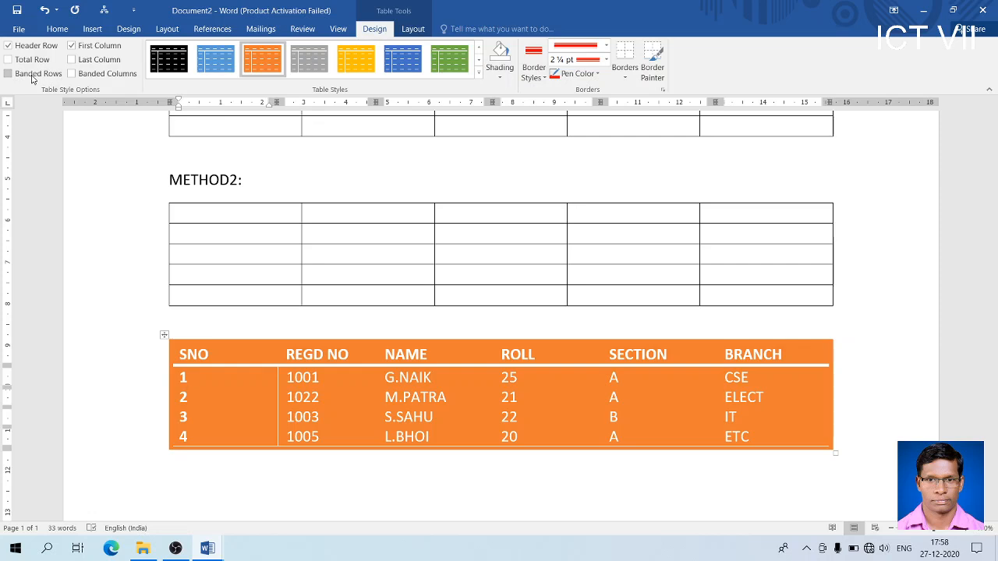
left_click(33, 75)
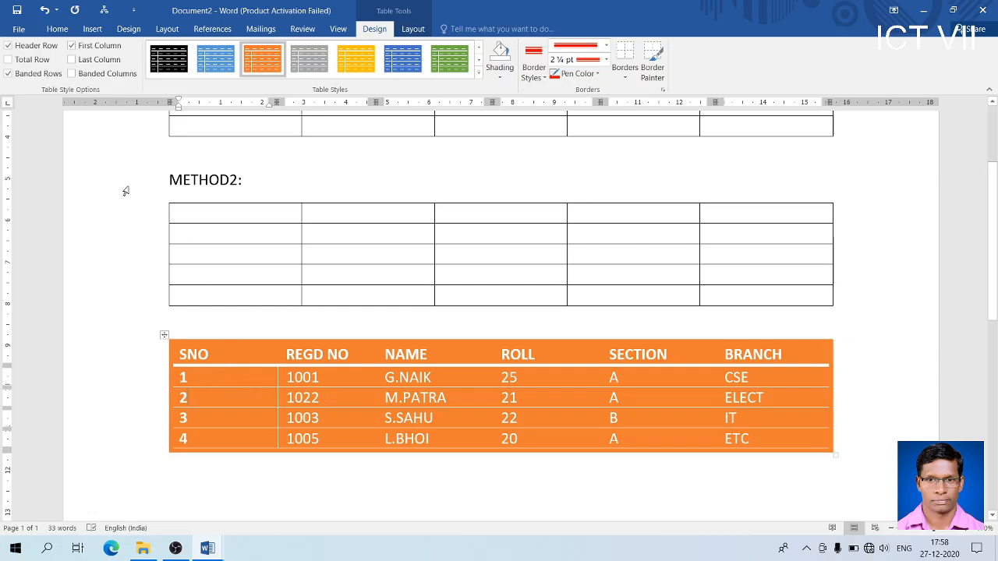
Step: Enable Banded Columns for the student table, and turn the Last Column option on and off again
left_click(72, 75)
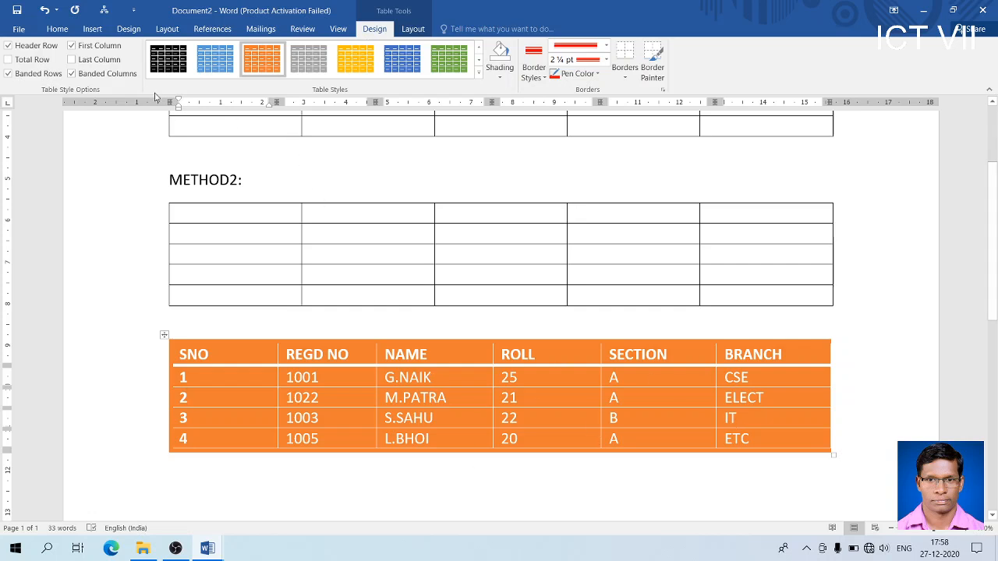
left_click(99, 62)
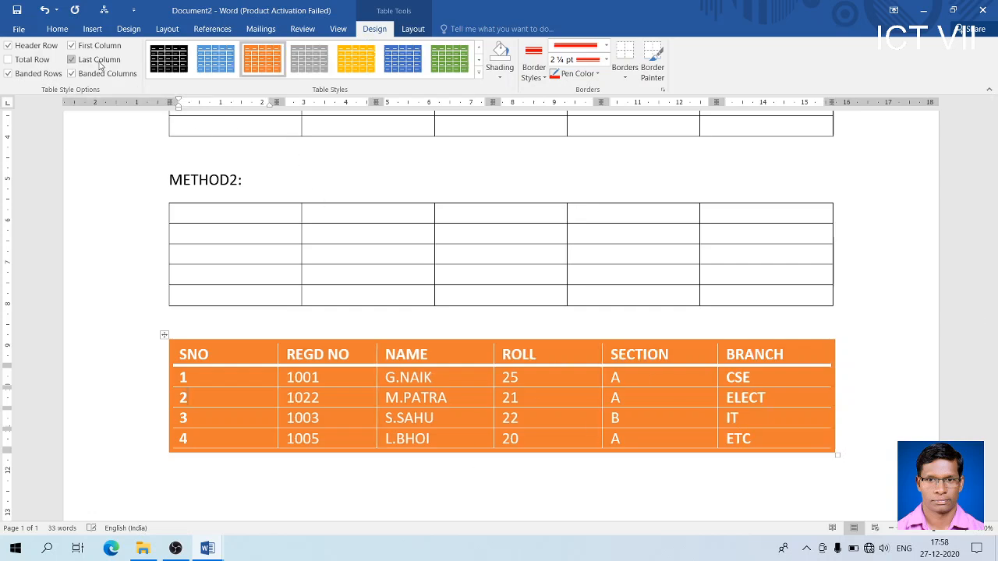
left_click(100, 64)
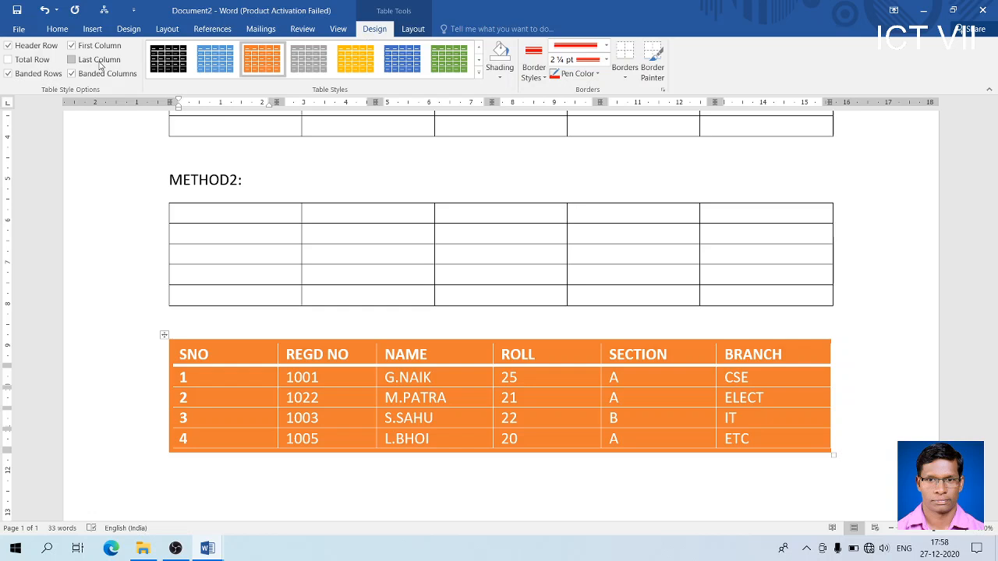
Step: Turn the student table's Last Column and Total Row options on and off to compare their effects
left_click(100, 66)
left_click(99, 66)
left_click(29, 64)
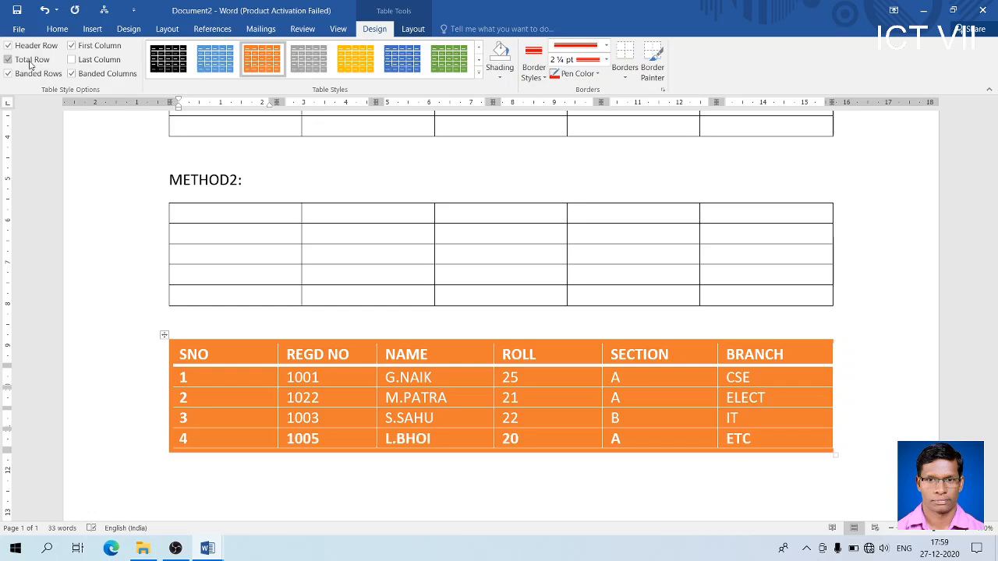
left_click(29, 64)
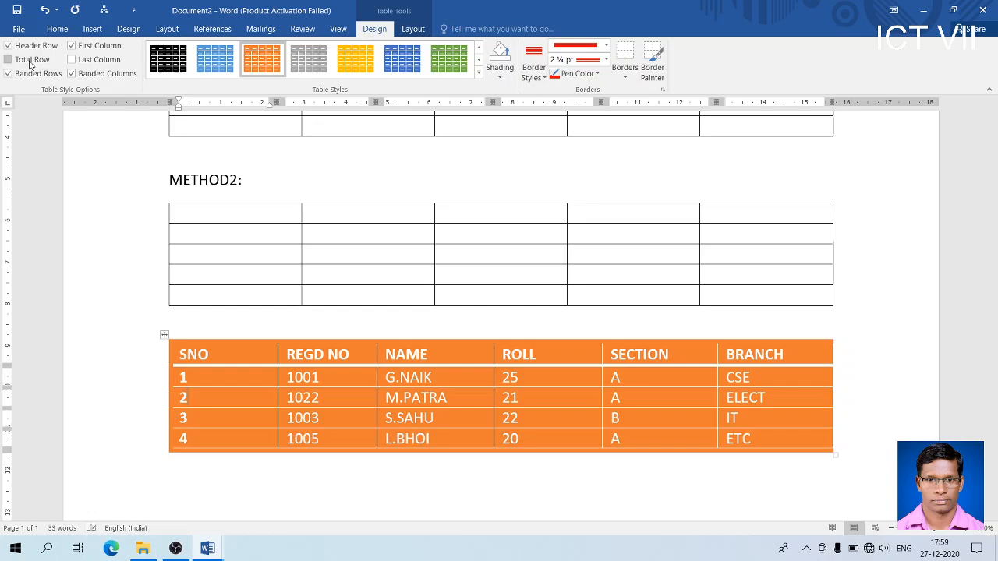
left_click(176, 444)
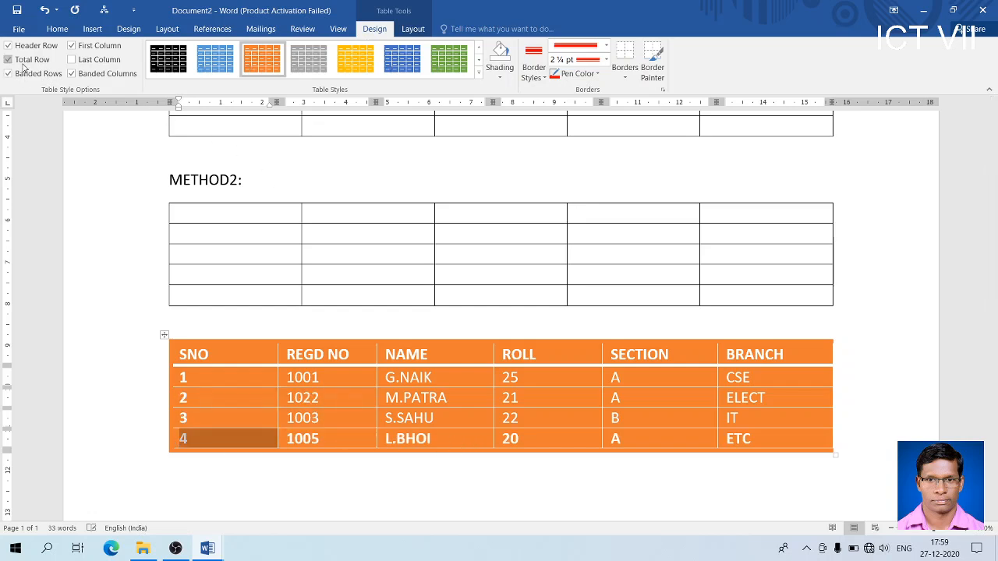
Step: Apply the blue grid table style with a solid header row and banded rows to the METHOD2 table
left_click(203, 222)
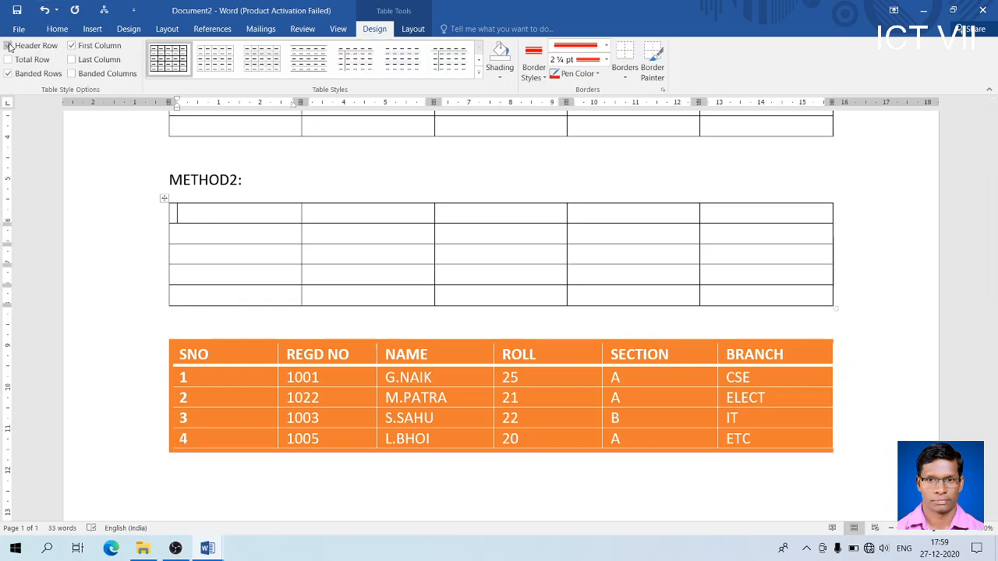
left_click(9, 45)
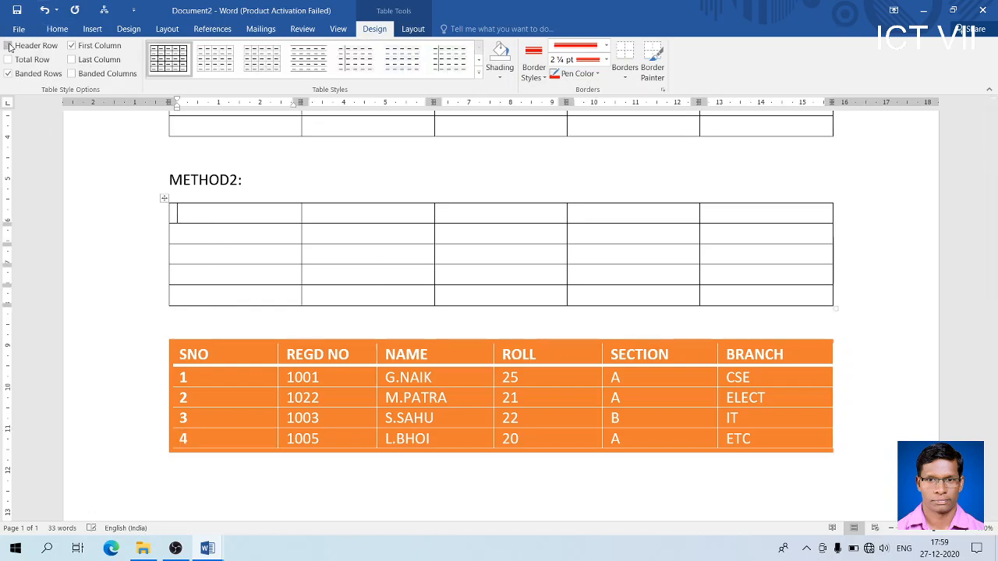
left_click(478, 72)
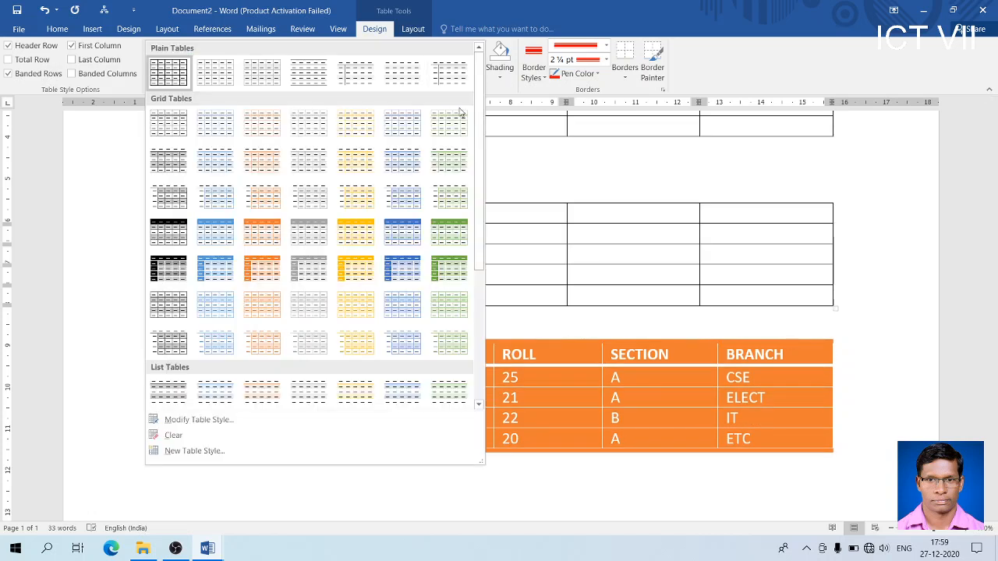
left_click(407, 241)
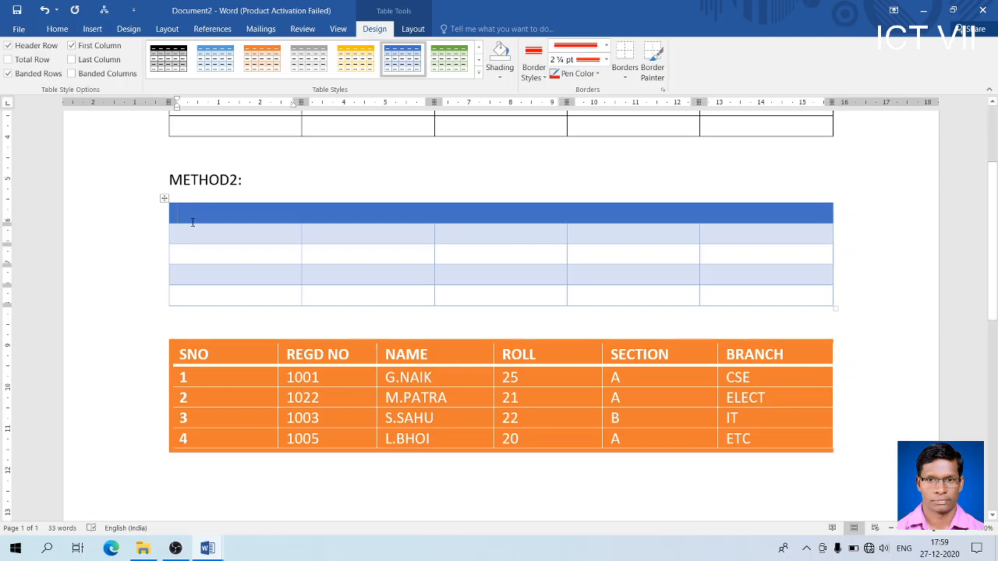
Step: Turn the METHOD2 table's Header Row and First Column options off and on again
left_click(9, 46)
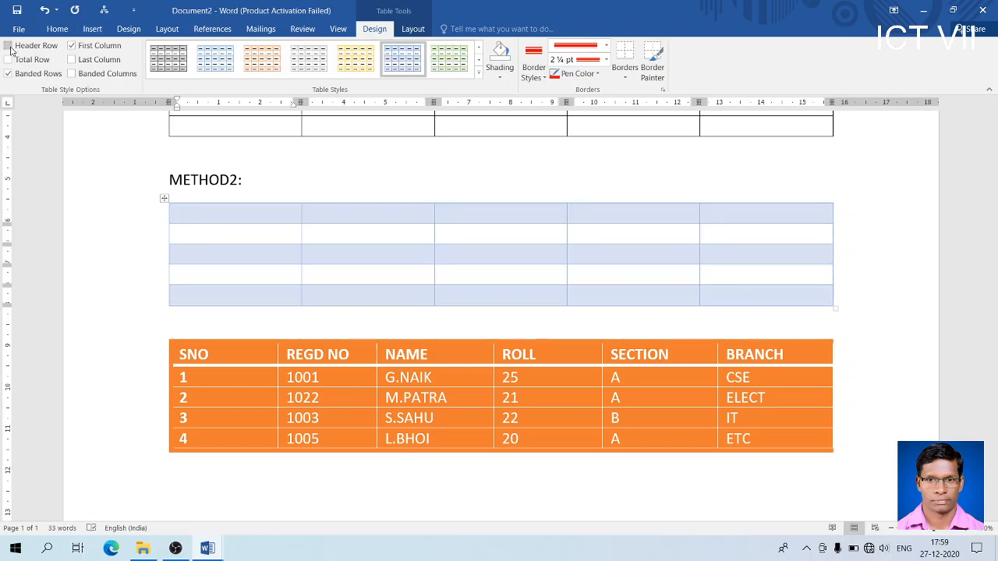
left_click(73, 47)
left_click(73, 46)
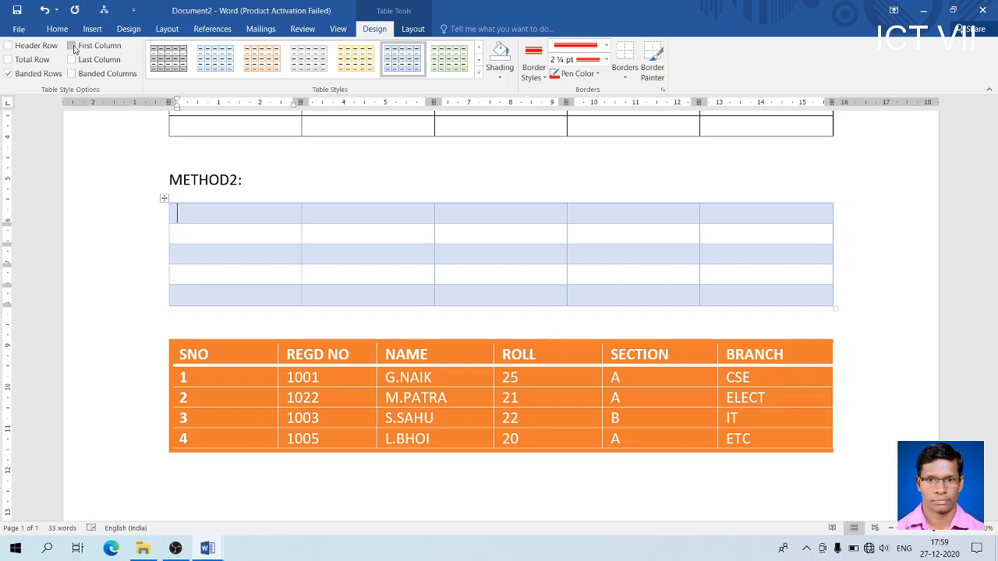
left_click(8, 46)
Step: Turn Banded Columns on and off for the METHOD2 table, and switch its Banded Rows off and on again
left_click(71, 73)
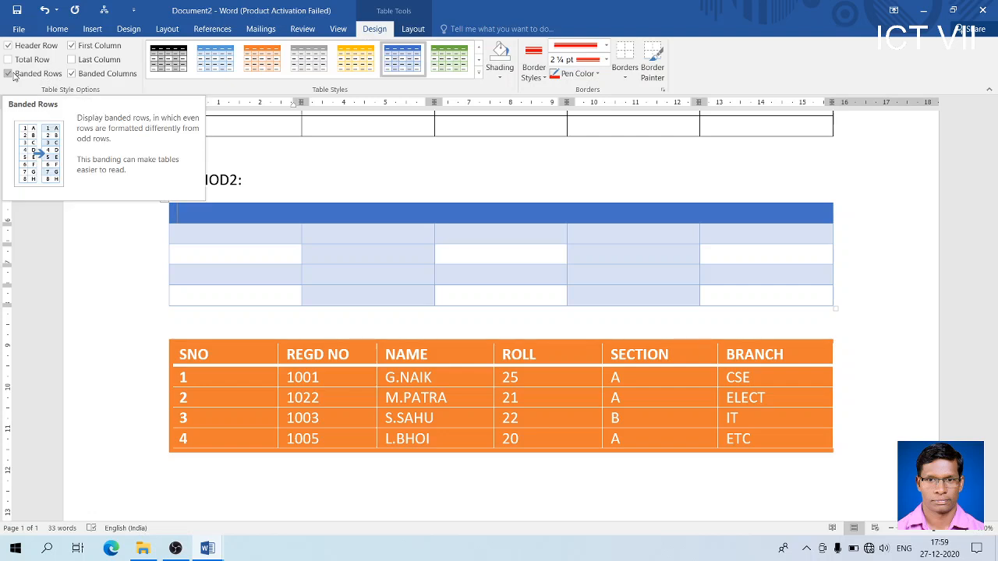
left_click(71, 74)
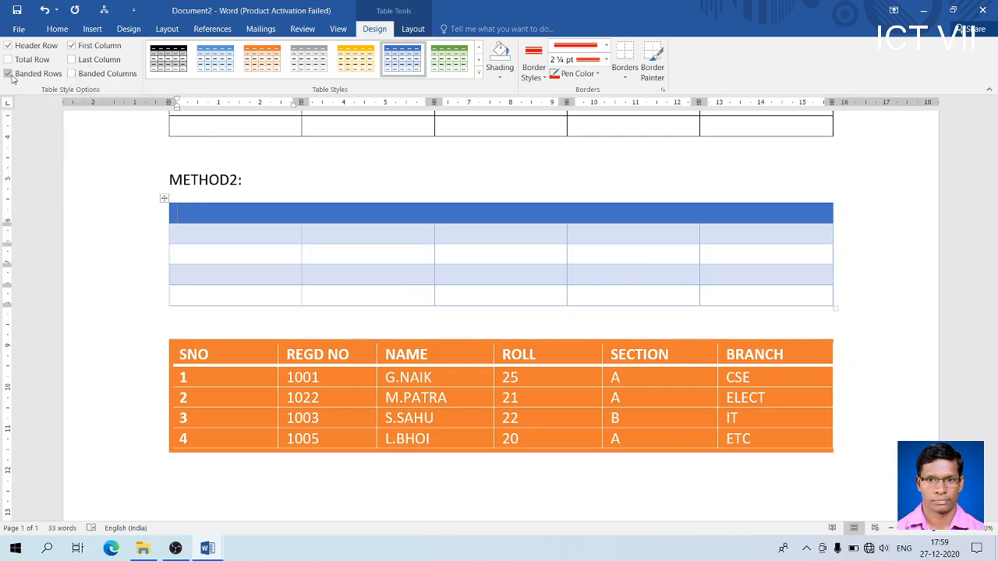
left_click(9, 74)
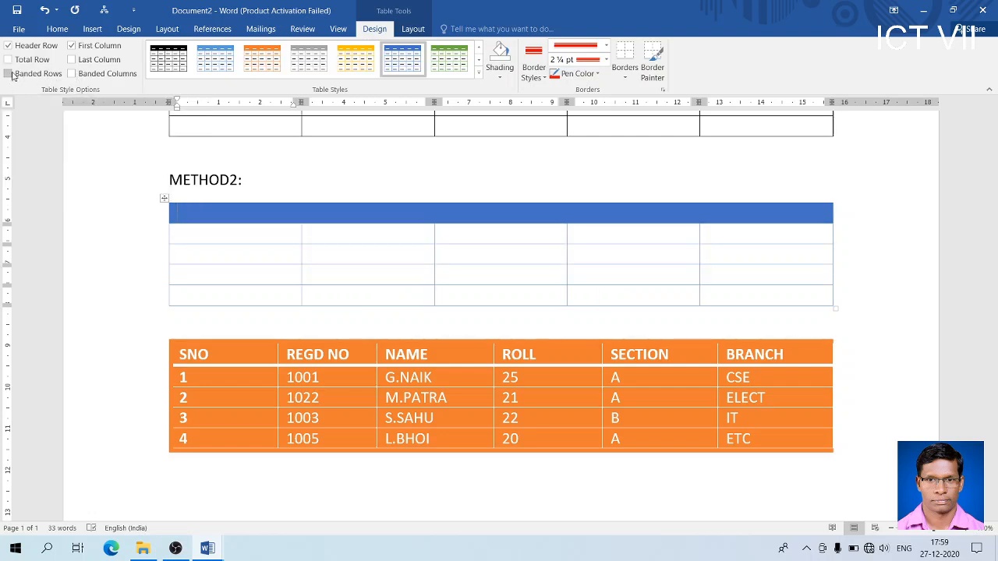
left_click(9, 73)
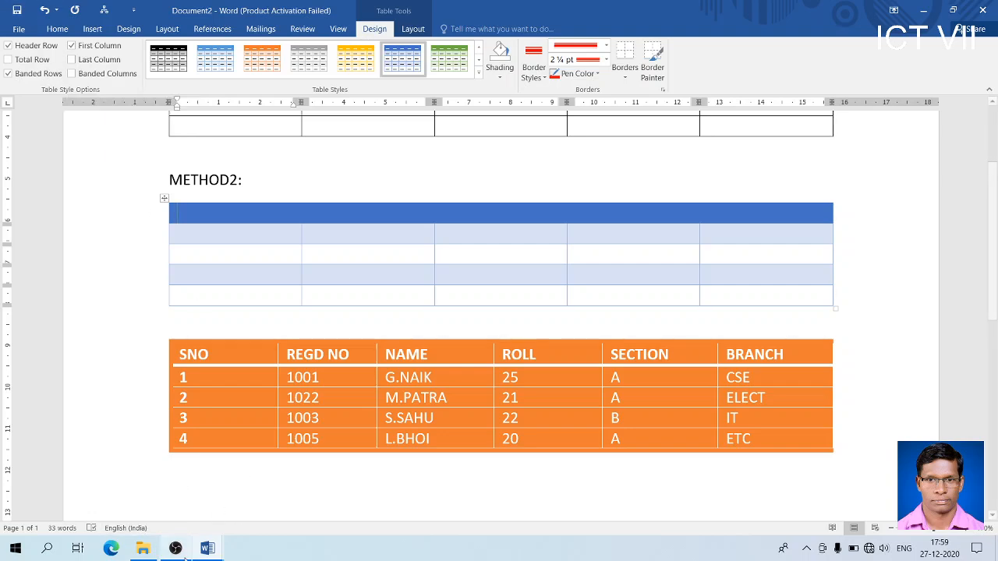
Step: Switch to the VII MS document, bold "Table Style Options" in the second instruction, and read on to the section on adding borders
left_click(189, 529)
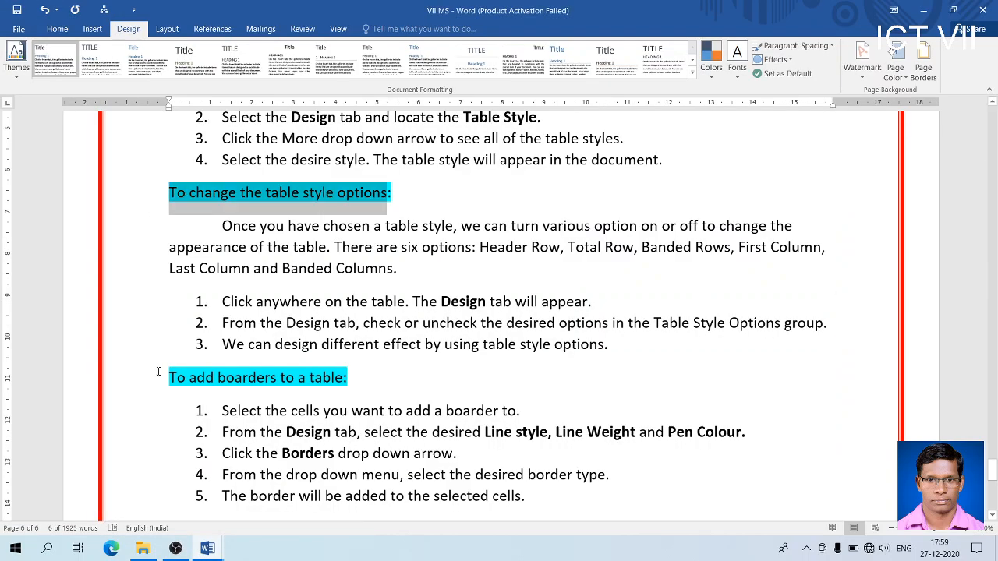
scroll(225, 247, "down", 1)
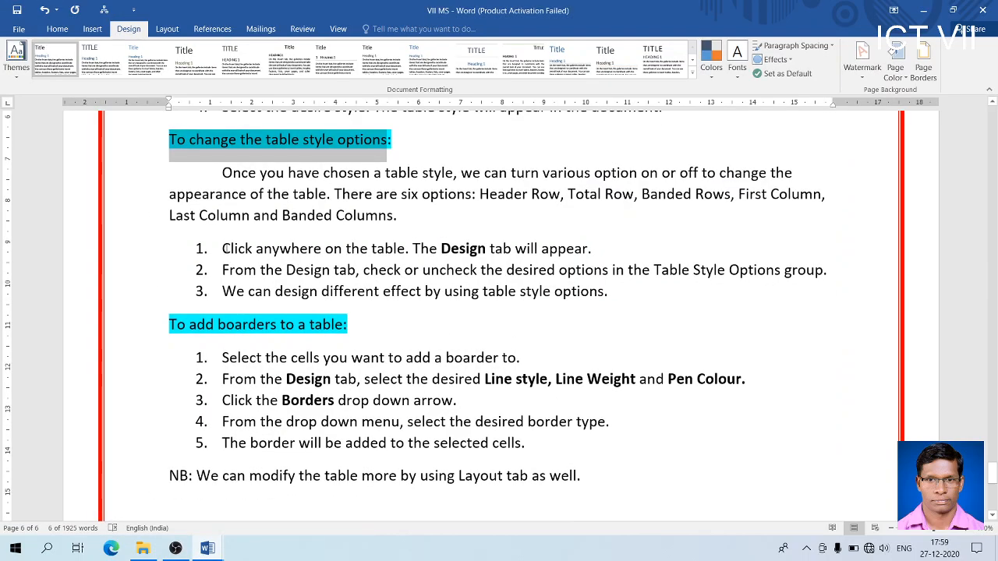
left_click(360, 179)
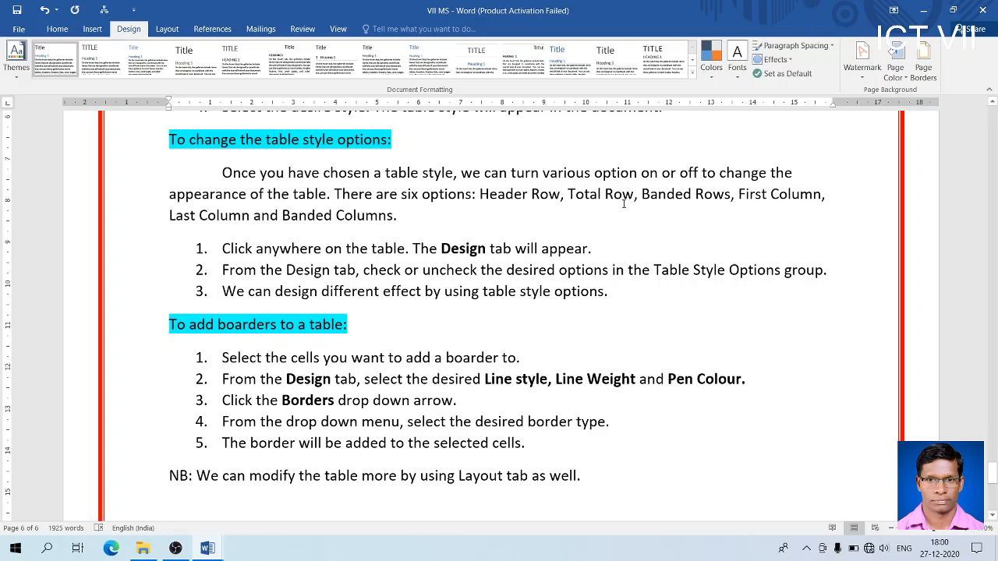
left_click(392, 216)
left_click_drag(780, 270, 653, 271)
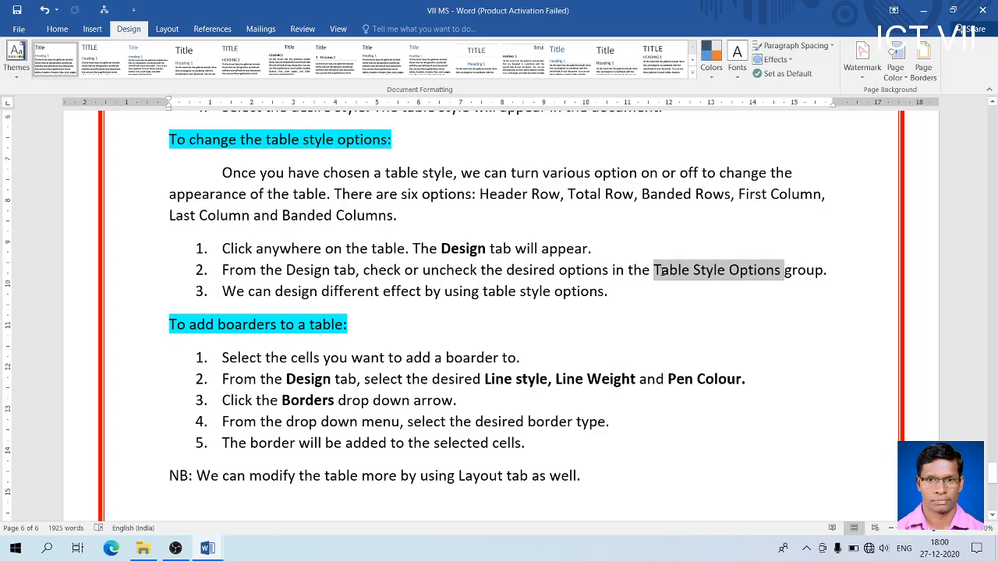
key("ctrl+b")
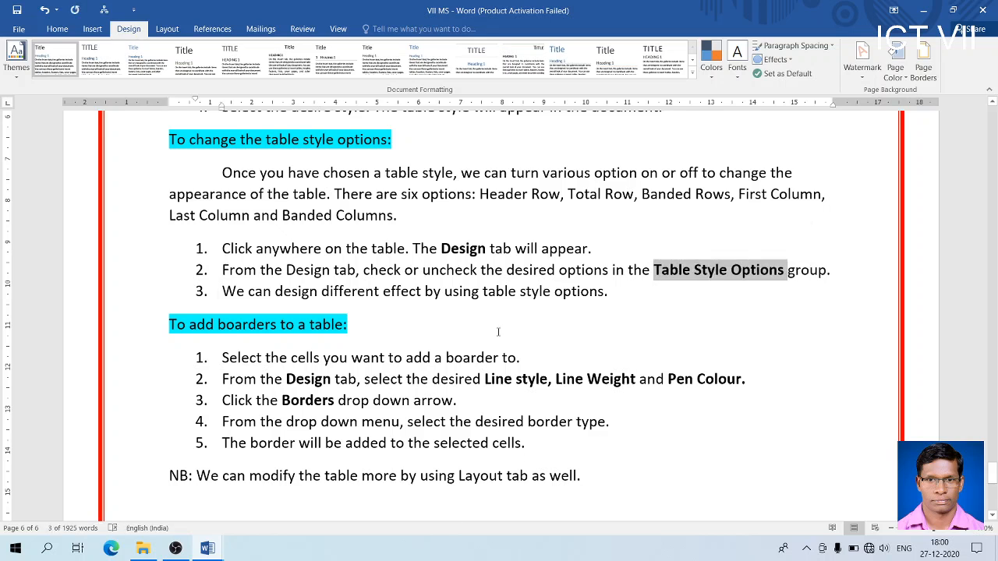
left_click(286, 293)
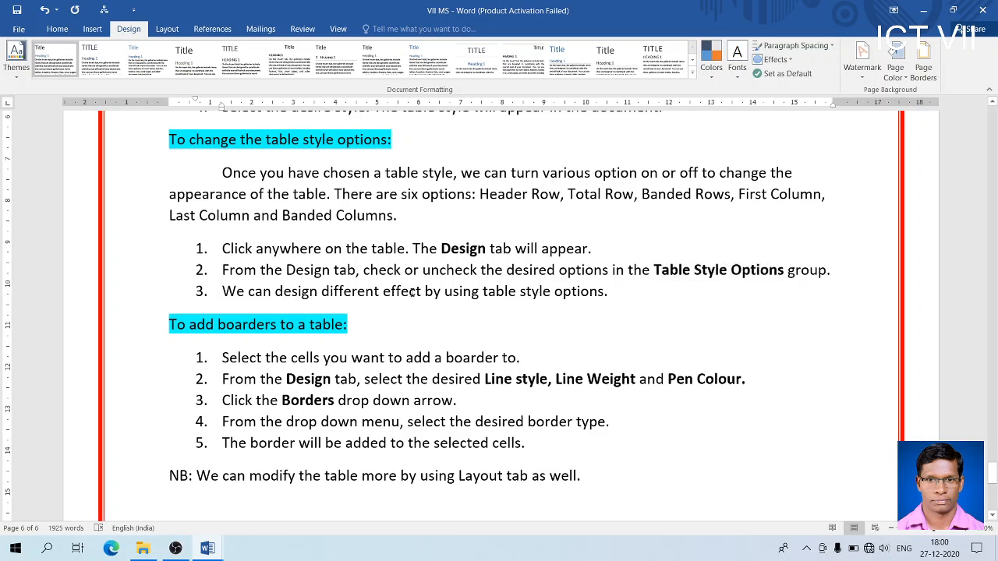
left_click(410, 292)
scroll(324, 343, "down", 2)
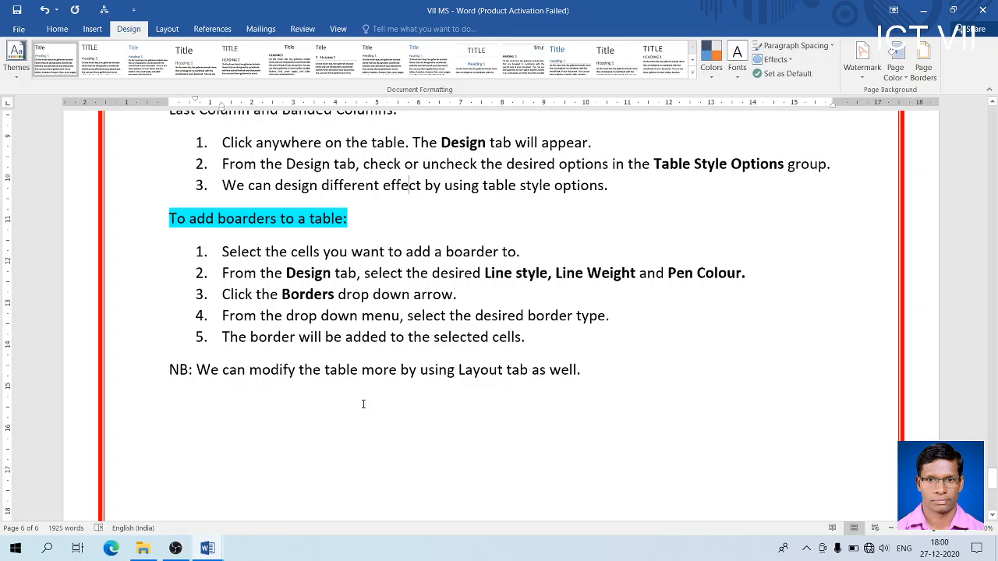
Step: Switch to Document2 and, with the METHOD1 table active, choose an orange theme border with a 3 pt thick-and-thin double line style
mouse_move(208, 550)
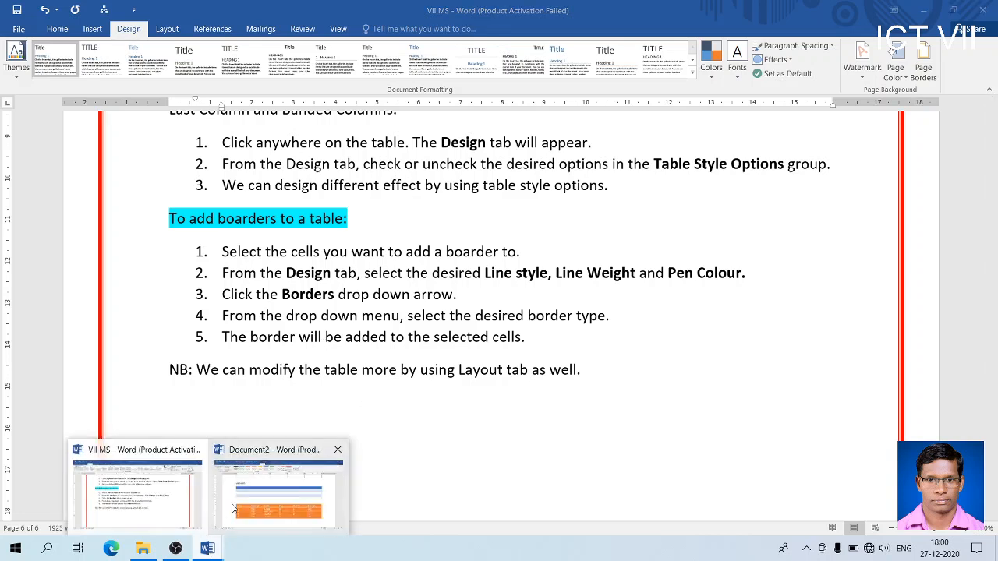
left_click(272, 499)
scroll(396, 339, "up", 3)
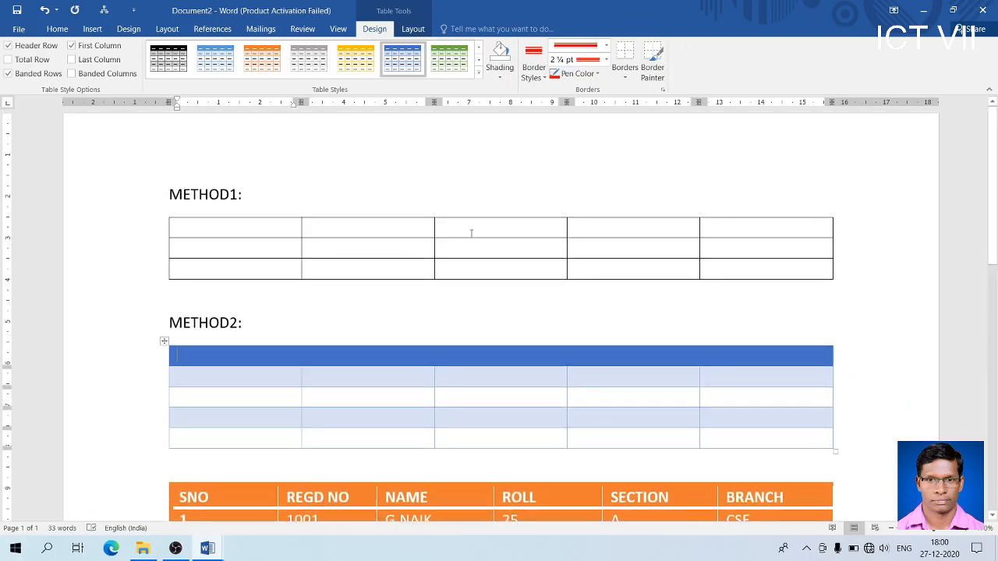
left_click(350, 376)
left_click(243, 230)
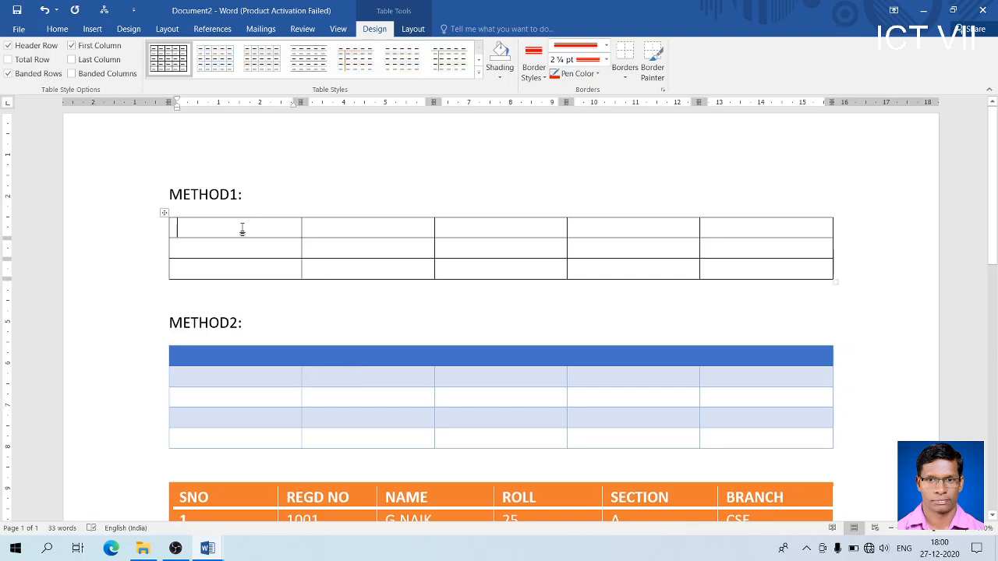
left_click(530, 77)
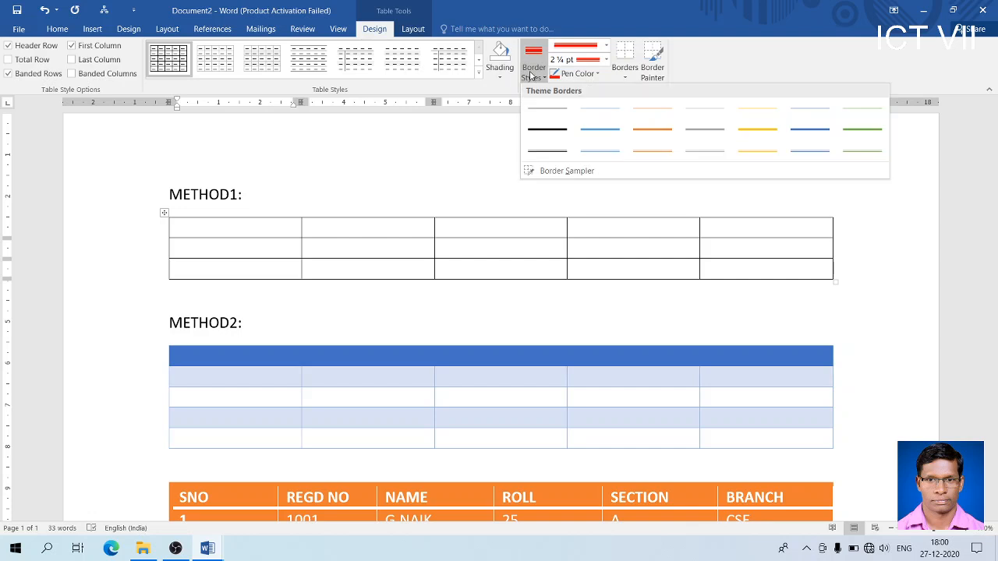
left_click(636, 130)
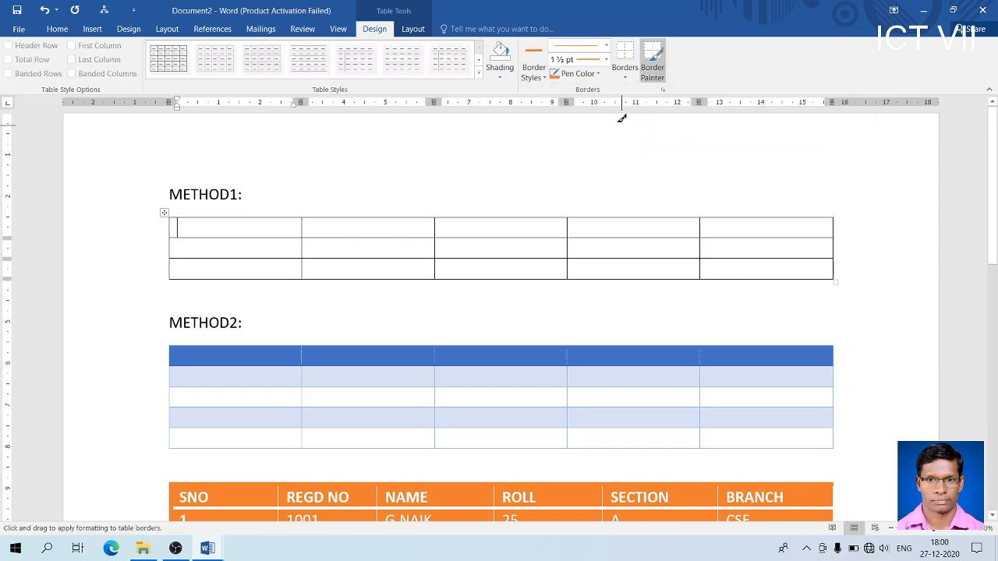
left_click(603, 48)
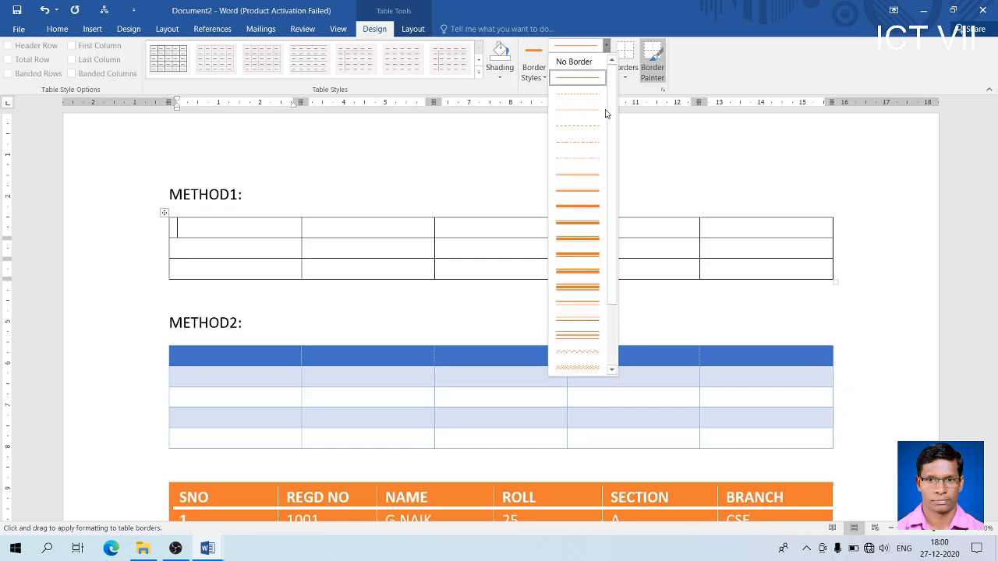
left_click(599, 207)
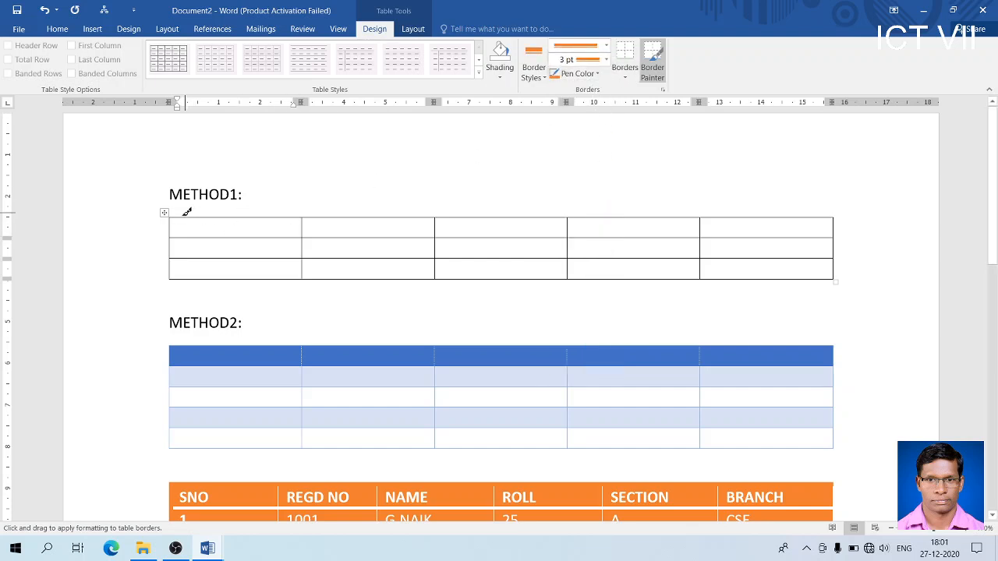
Step: Paint the orange 3 pt border beneath the first three cells of the METHOD1 table's first row, and exit the Border Painter
left_click(201, 238)
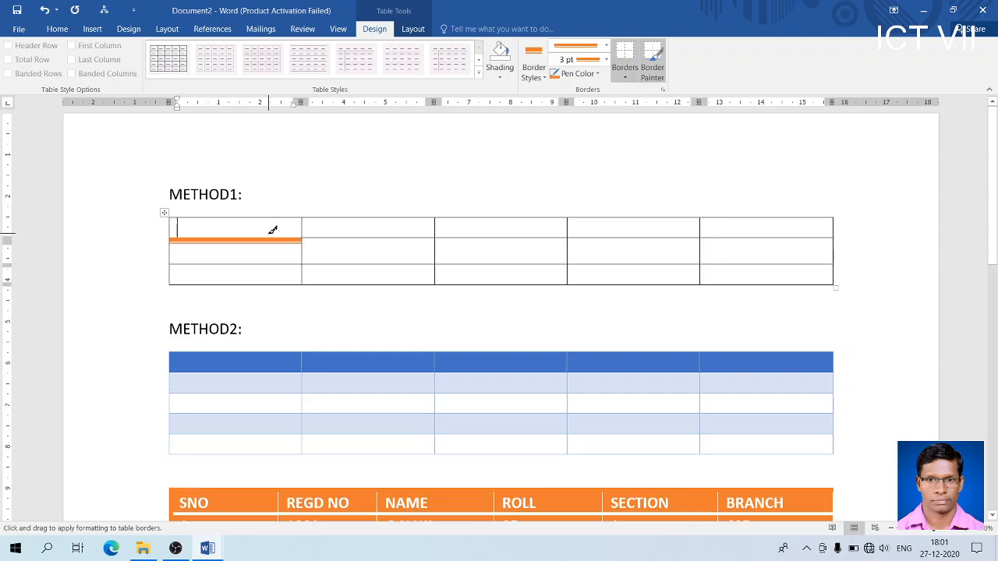
left_click(343, 238)
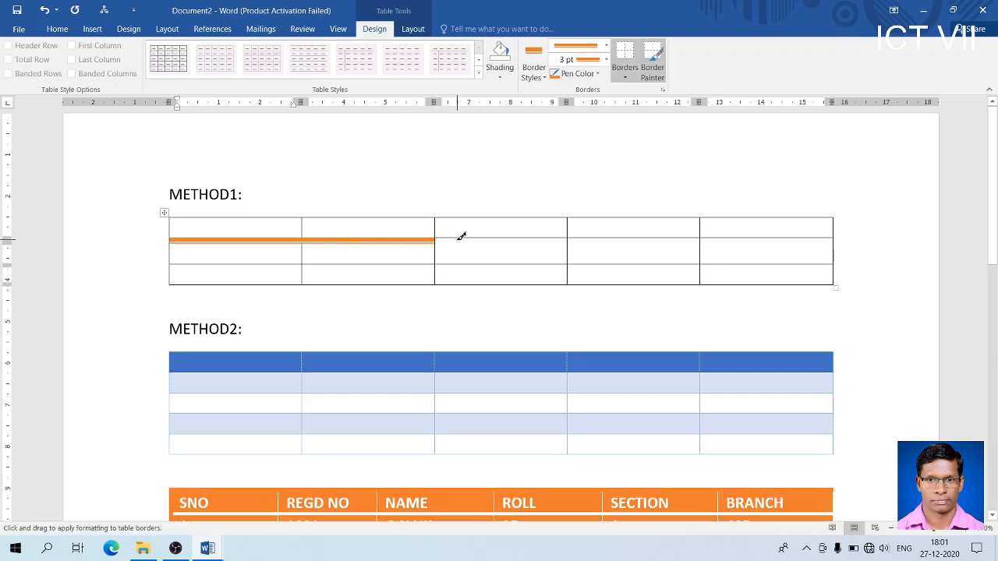
left_click(490, 238)
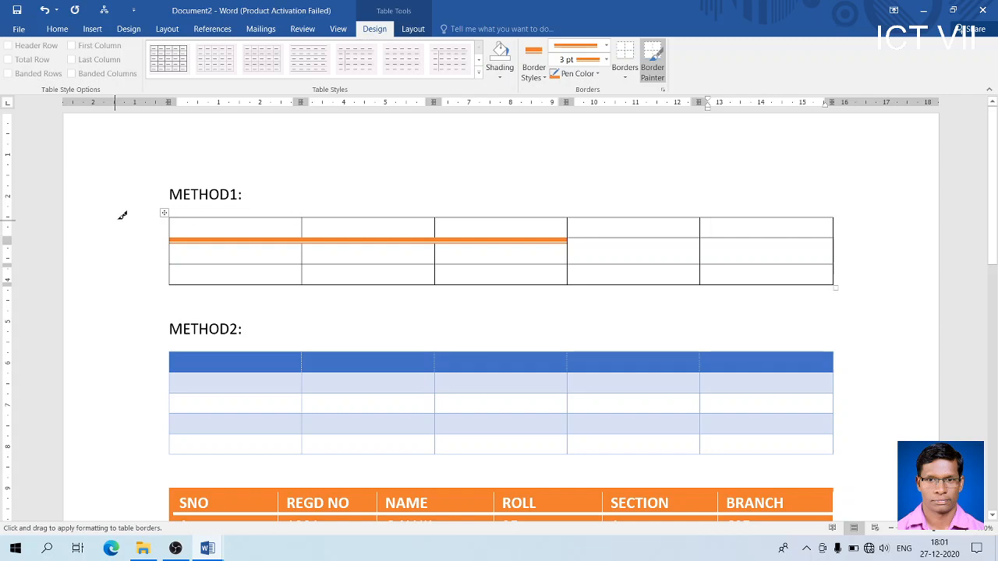
key("Escape")
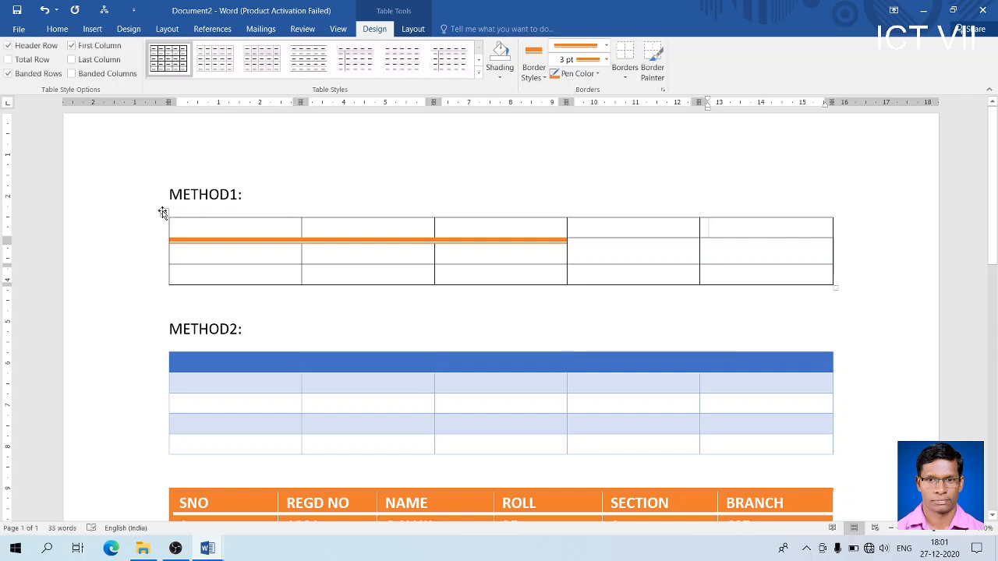
Step: Select the whole METHOD1 table and apply the orange 3 pt line as its bottom border
left_click(162, 213)
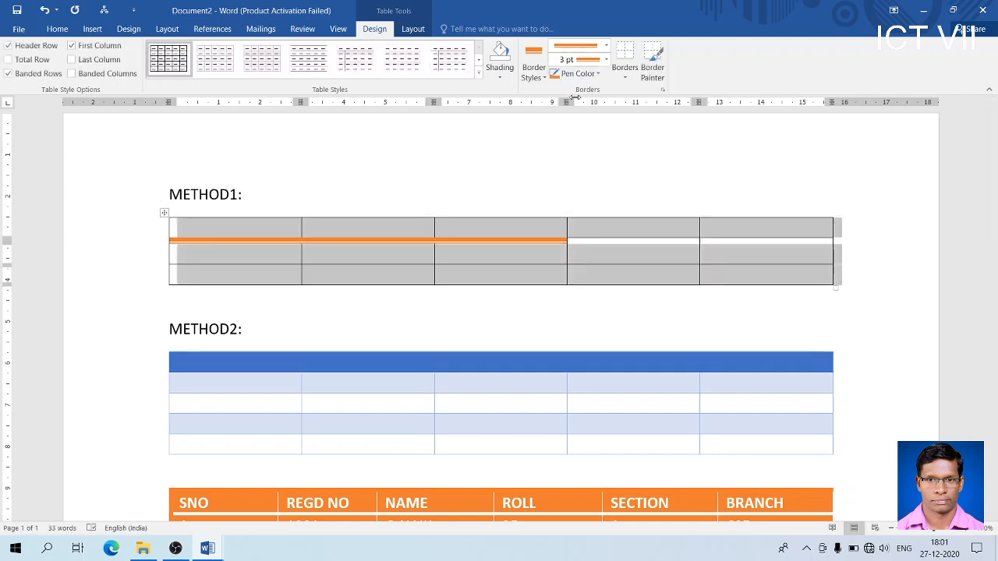
left_click(623, 62)
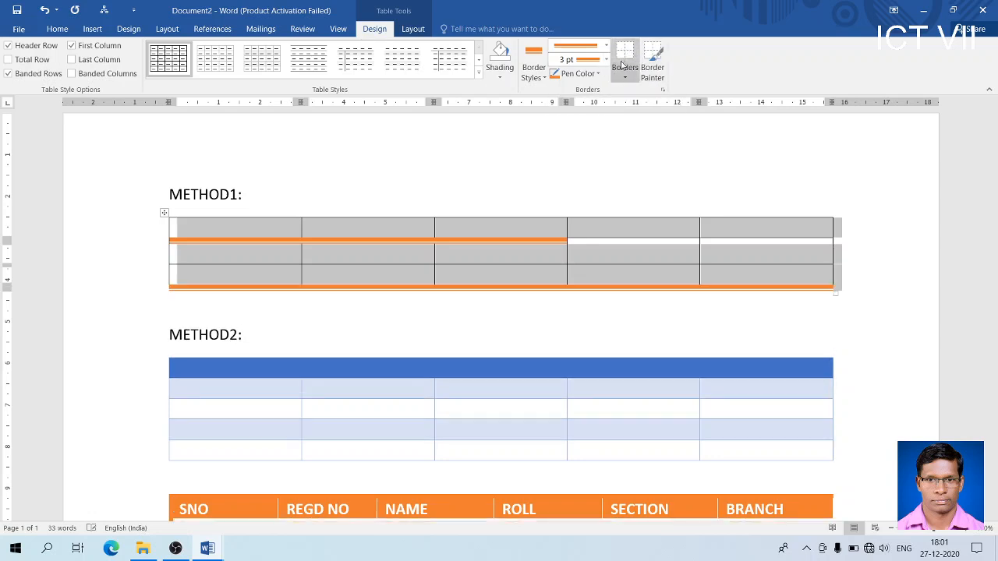
left_click(312, 251)
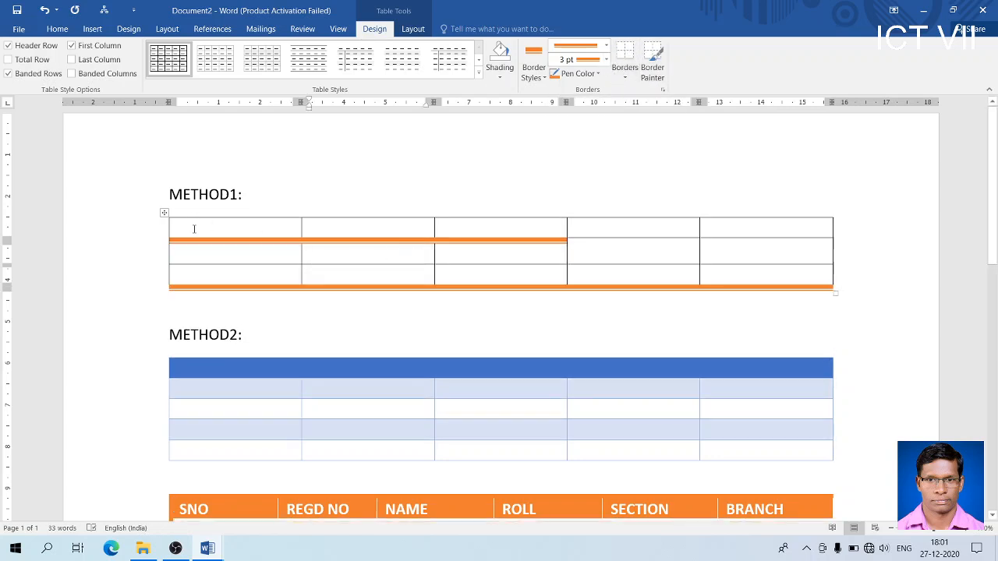
Step: Remove the bottom border from the whole METHOD1 table, check the line settings instruction in the VII MS document, and return to Document2
left_click_drag(194, 228, 780, 269)
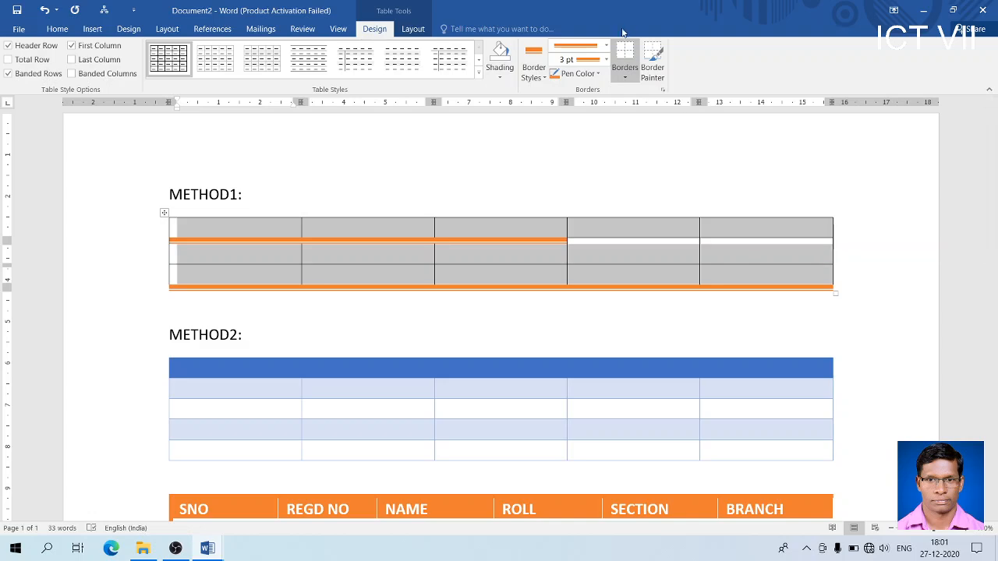
left_click(624, 57)
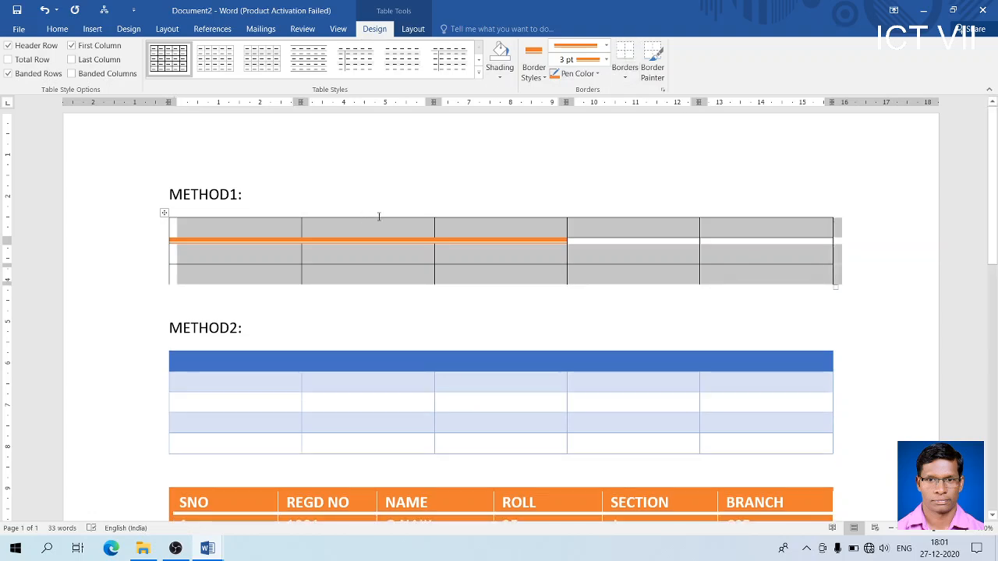
key("alt+Tab")
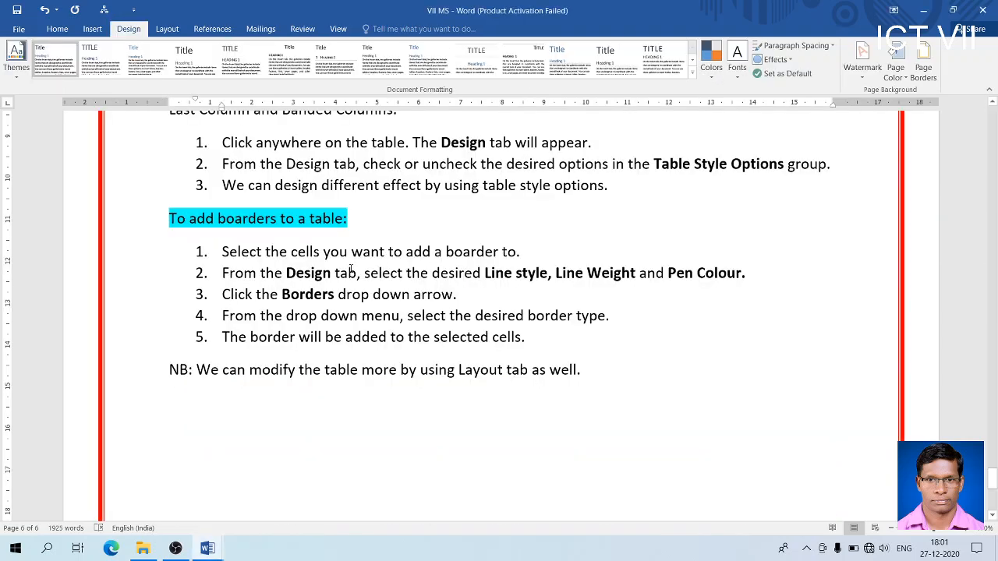
left_click(504, 273)
key("alt+Tab")
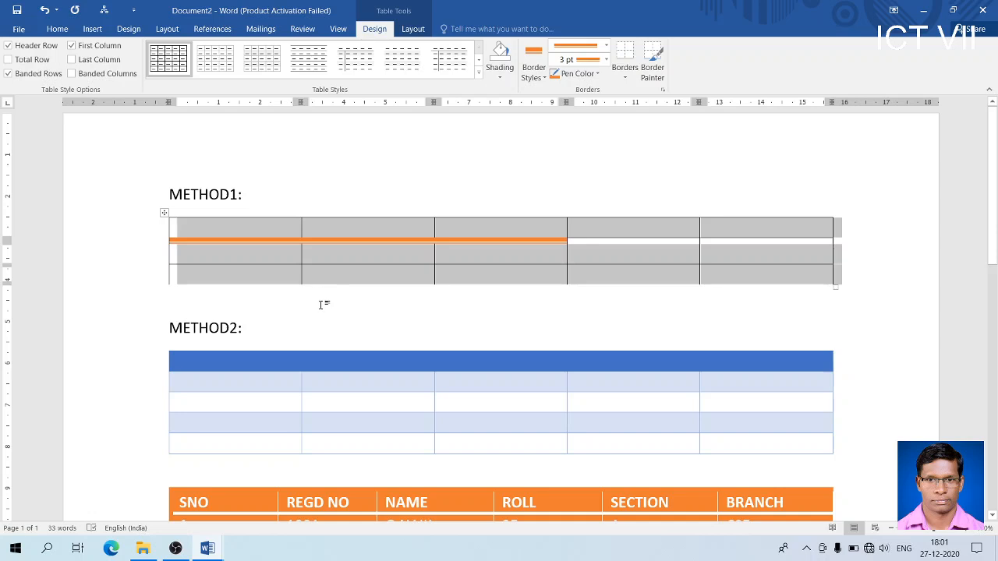
Step: Insert a table with three columns and three rows on the blank line below the orange student table
scroll(320, 304, "down", 12)
scroll(179, 226, "up", 4)
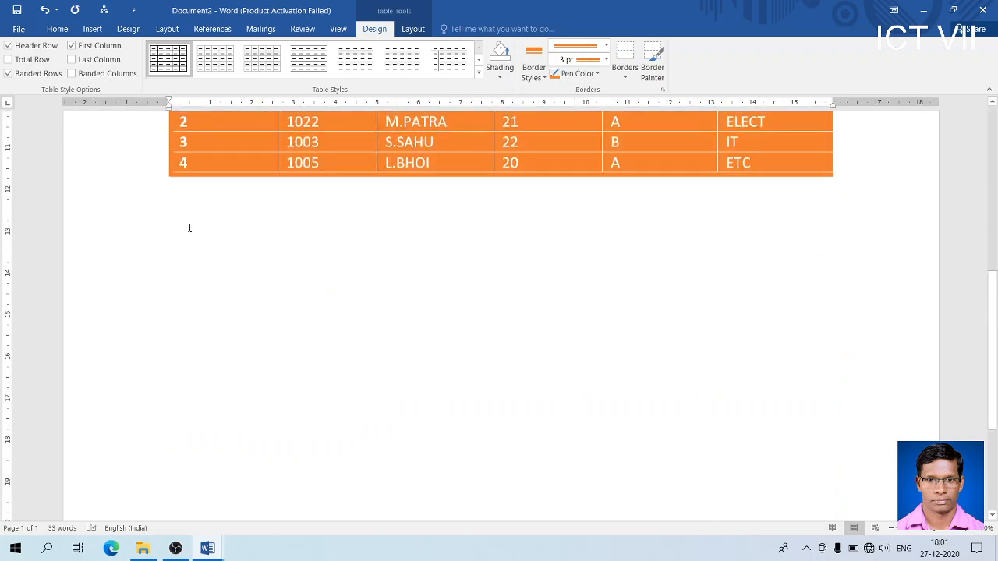
left_click(184, 250)
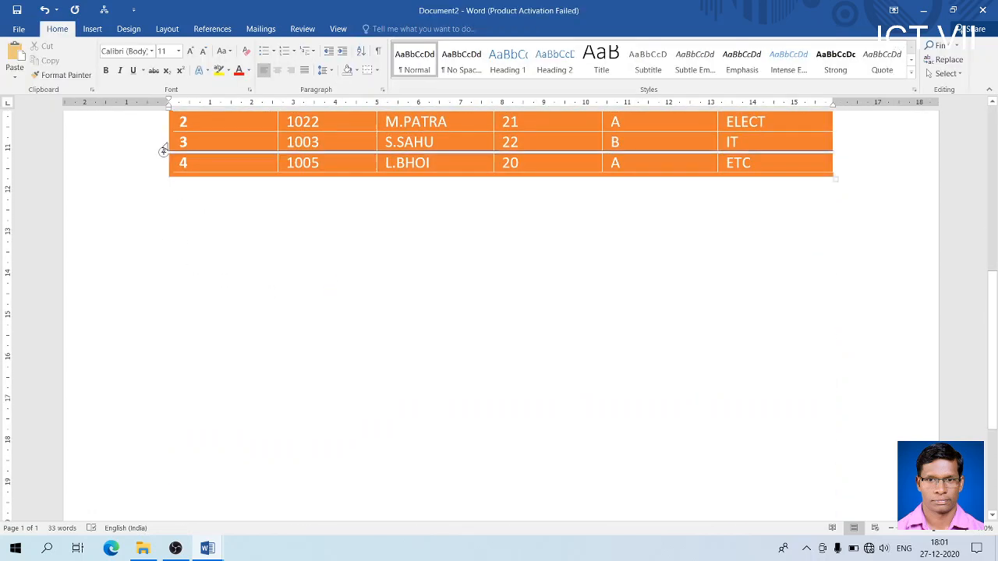
left_click(92, 28)
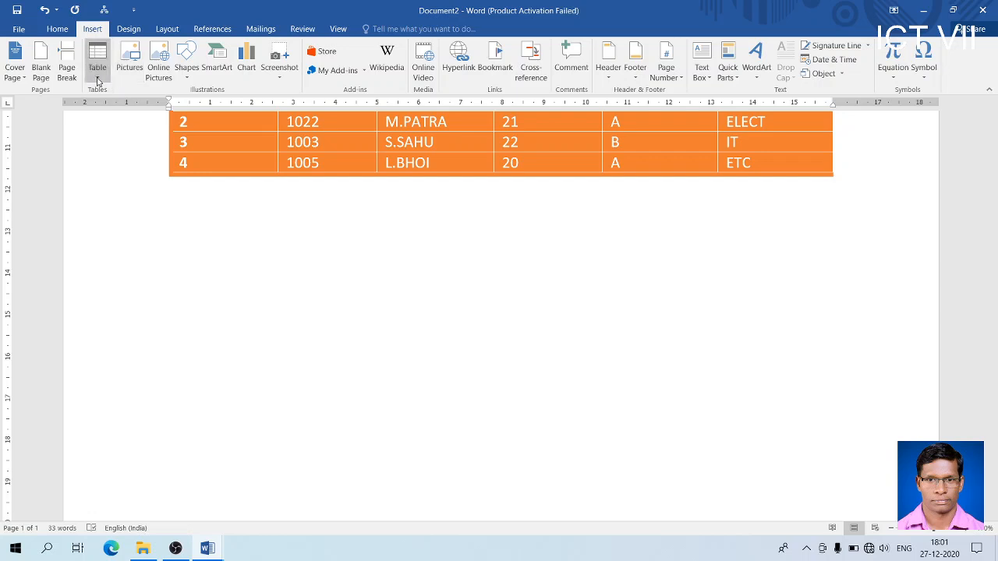
left_click(98, 61)
left_click(130, 137)
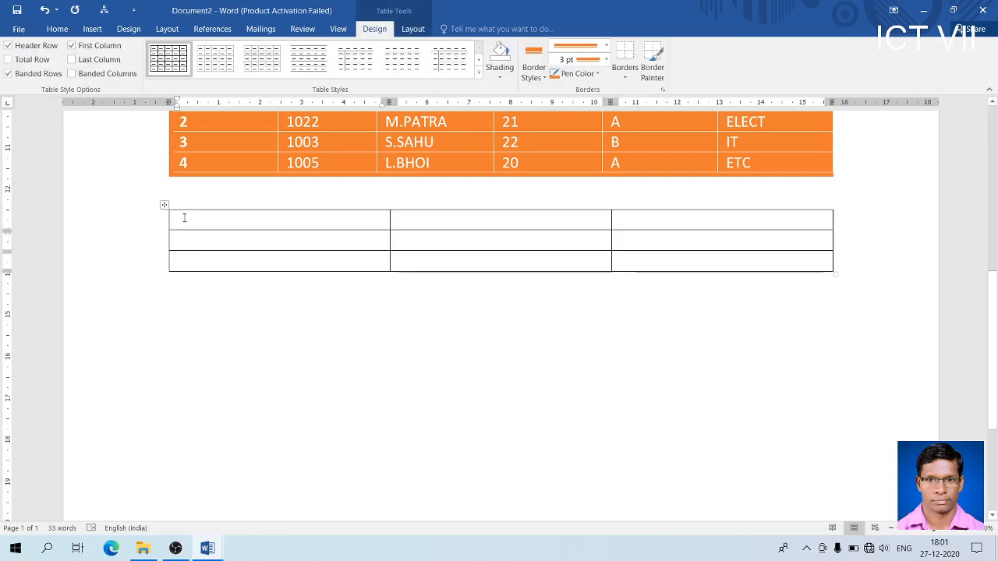
Step: Select the whole new 3×3 table, pick the recently used orange border, and change its line style to a triple line
left_click_drag(184, 219, 619, 269)
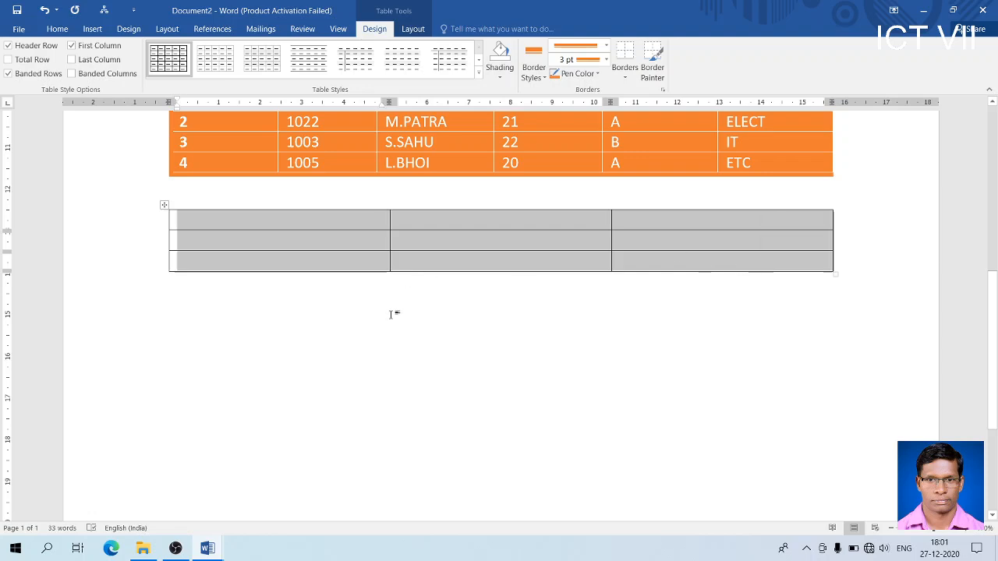
left_click(543, 76)
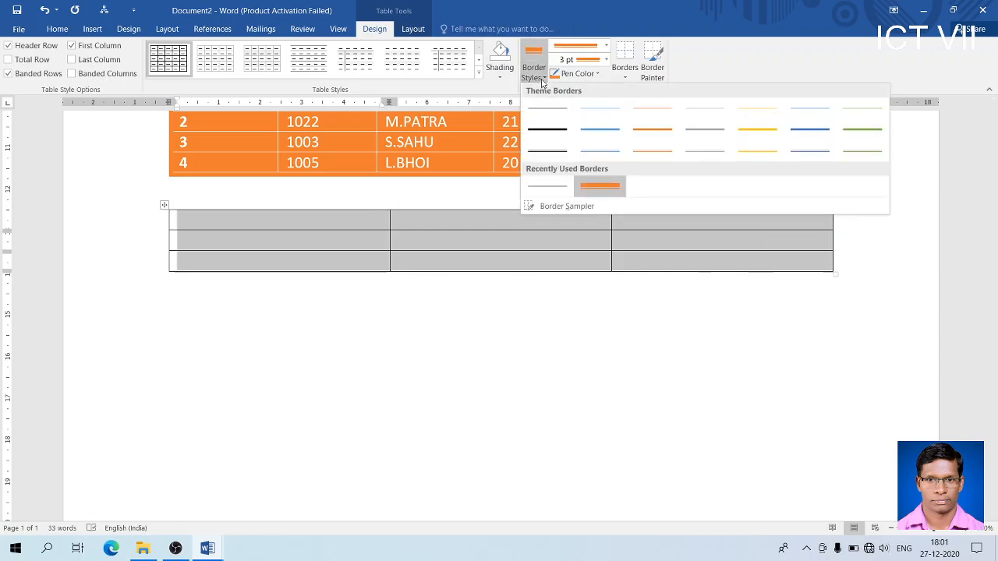
left_click(581, 187)
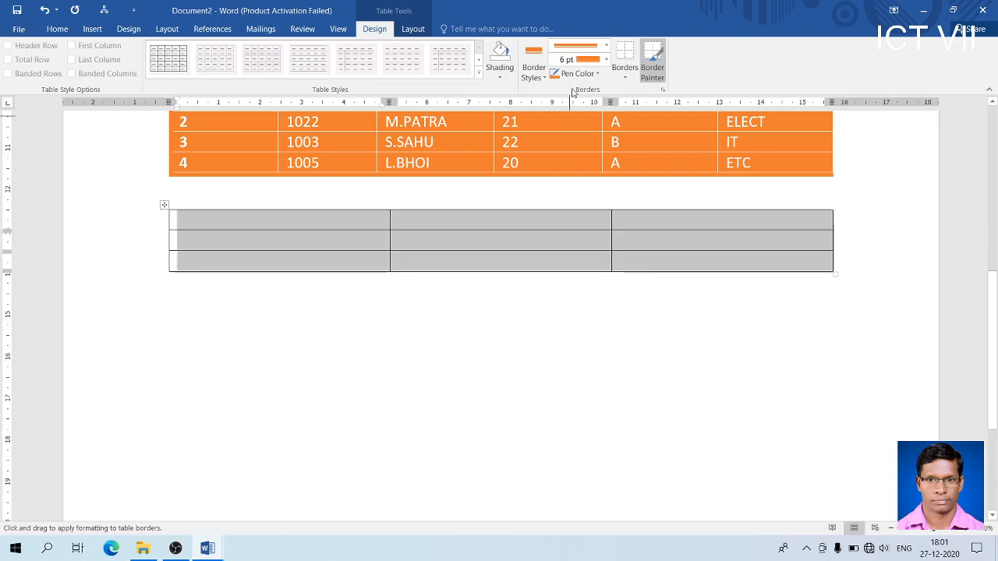
left_click(606, 47)
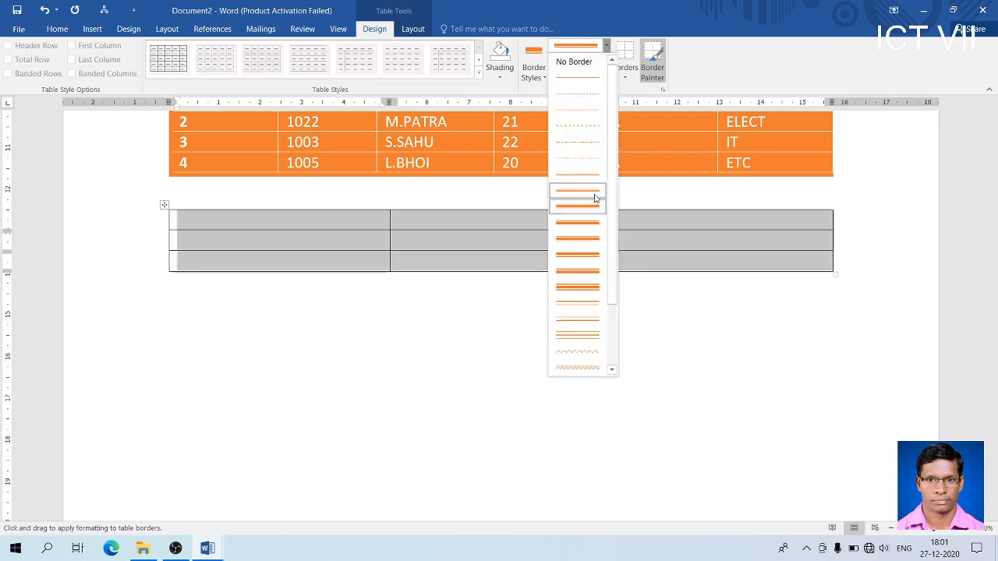
left_click(735, 62)
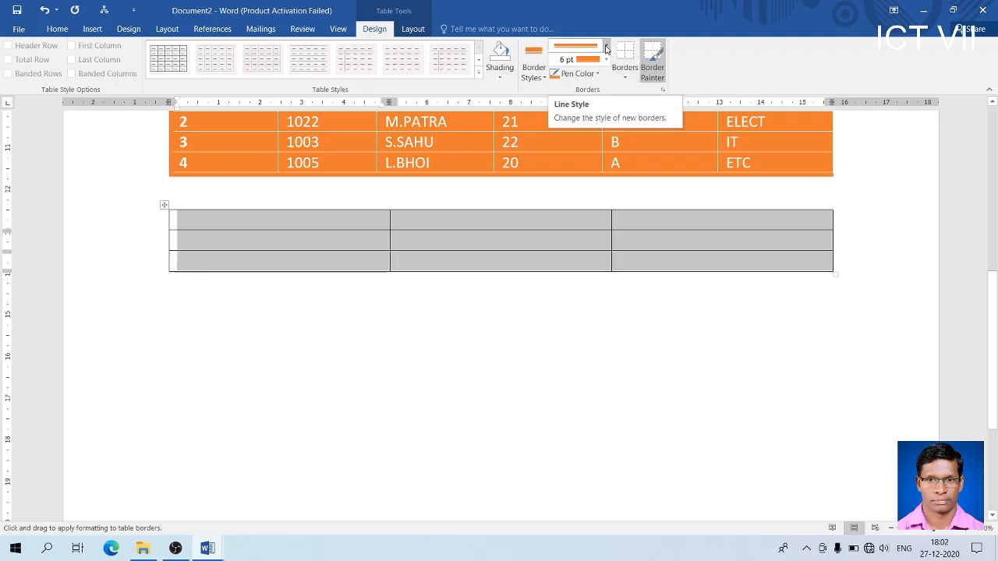
left_click(605, 49)
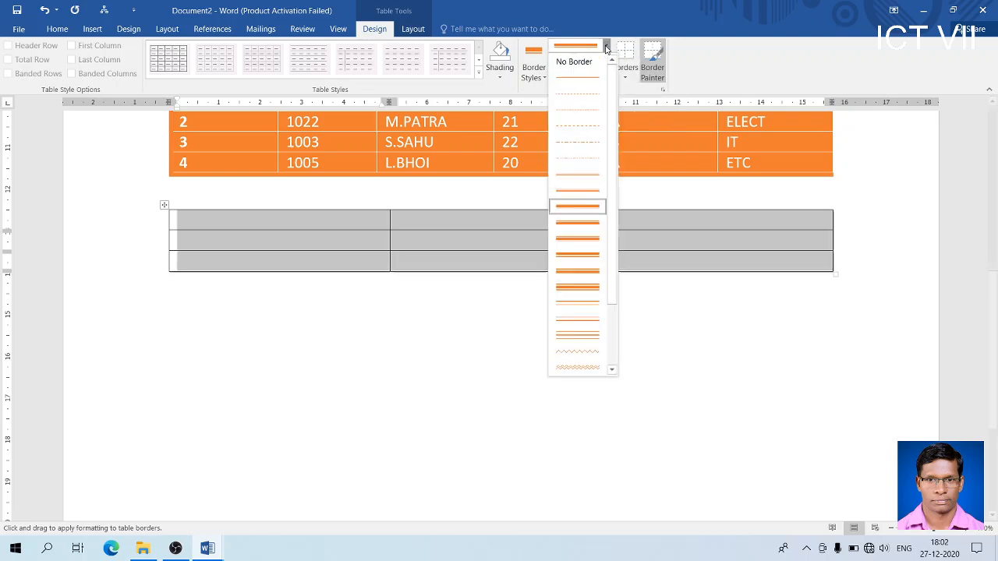
left_click(576, 178)
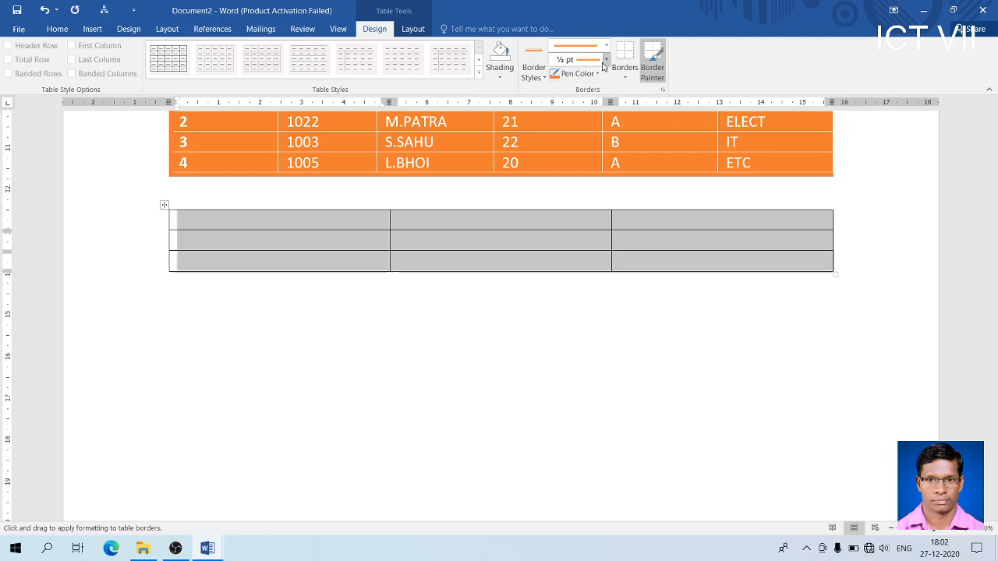
Step: Set the border line weight to 1 ½ pt and the pen color to standard green
left_click(606, 60)
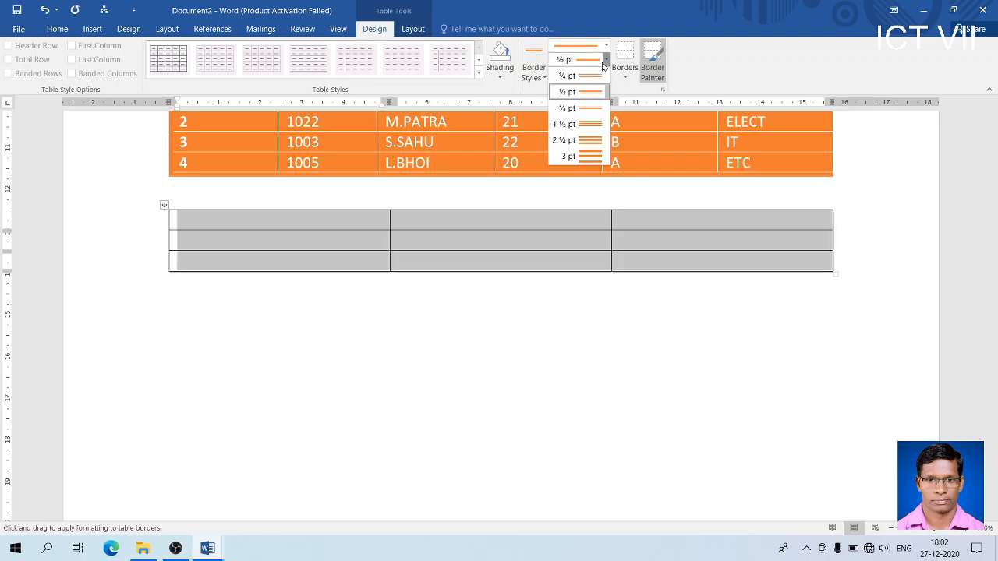
left_click(596, 127)
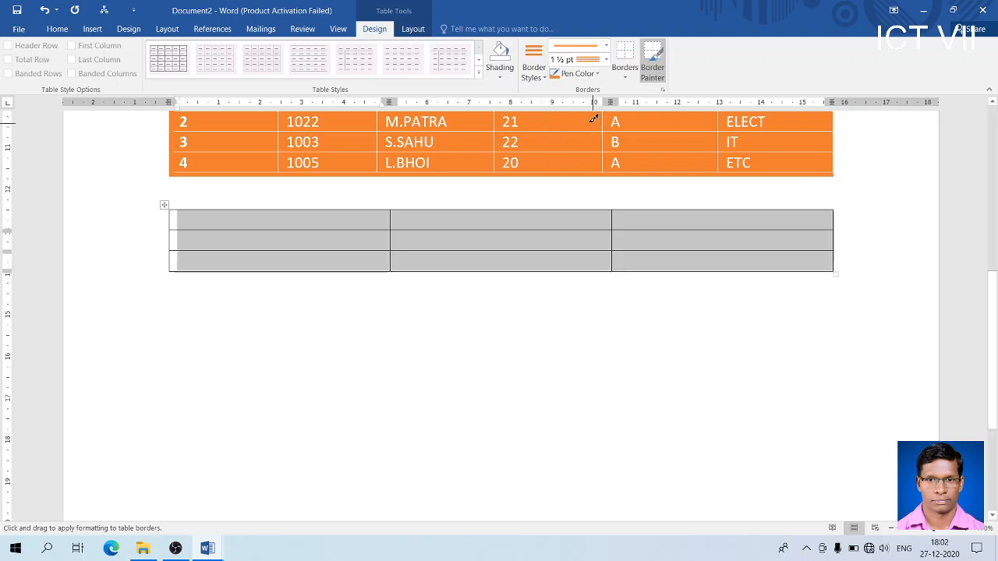
left_click(596, 74)
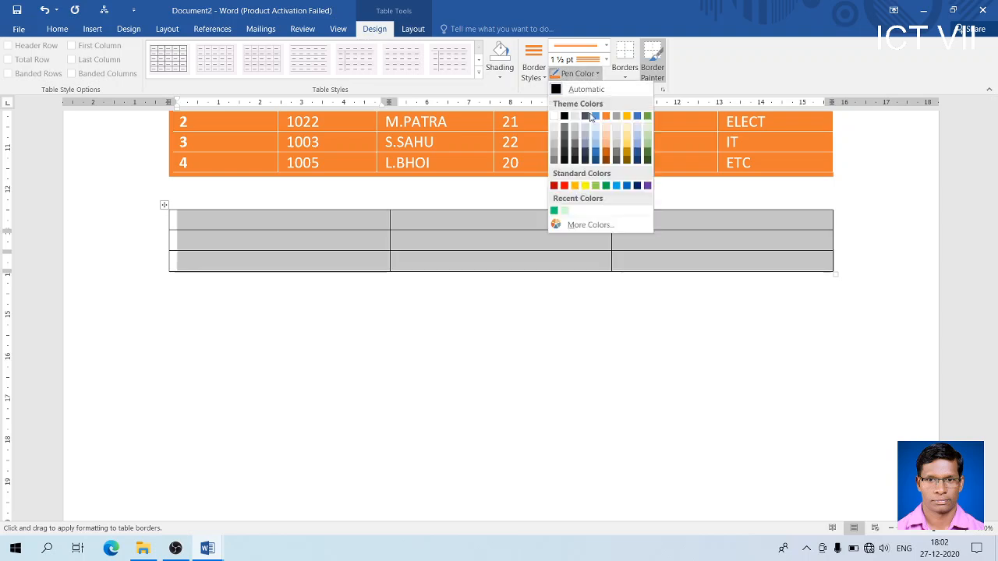
left_click(606, 186)
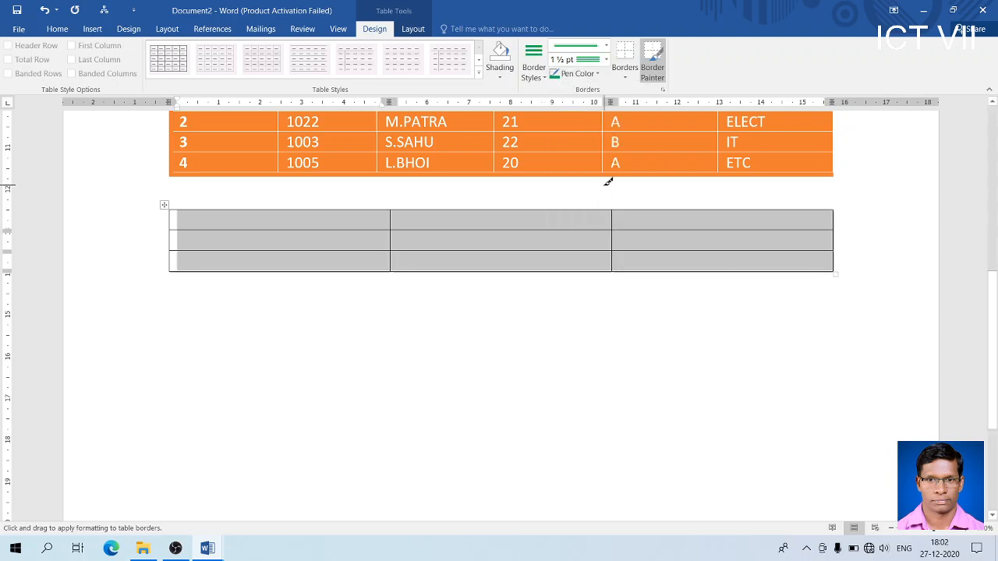
Step: Toggle the green triple-line bottom border on and off for the whole new 3×3 table
left_click(616, 58)
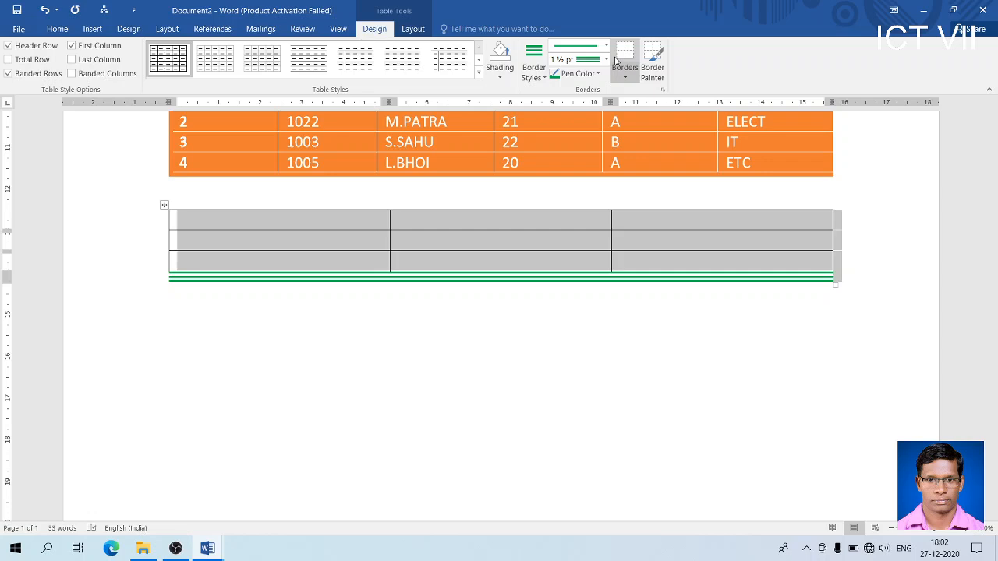
left_click(199, 221)
left_click_drag(187, 217, 643, 254)
left_click(629, 57)
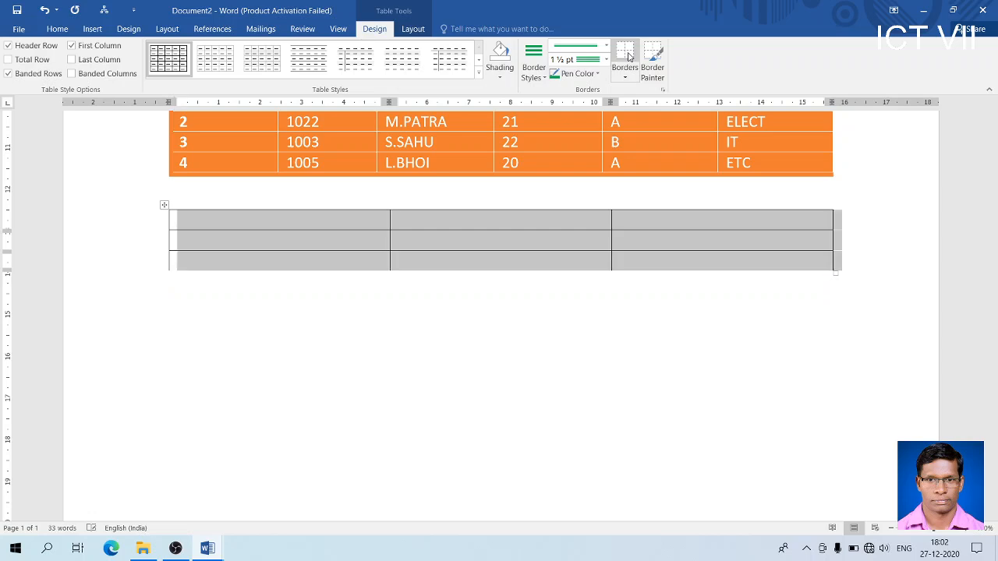
left_click(629, 57)
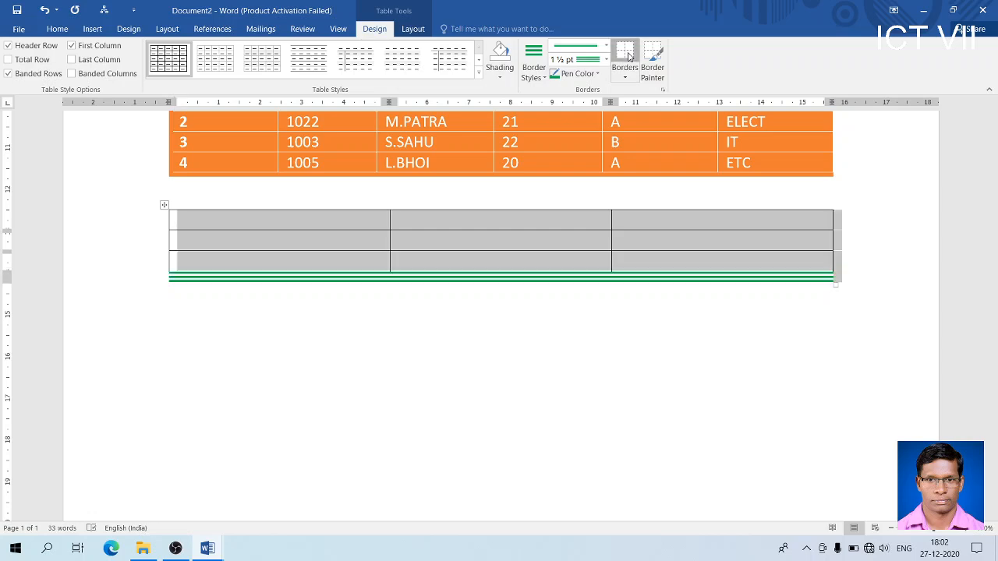
left_click(629, 56)
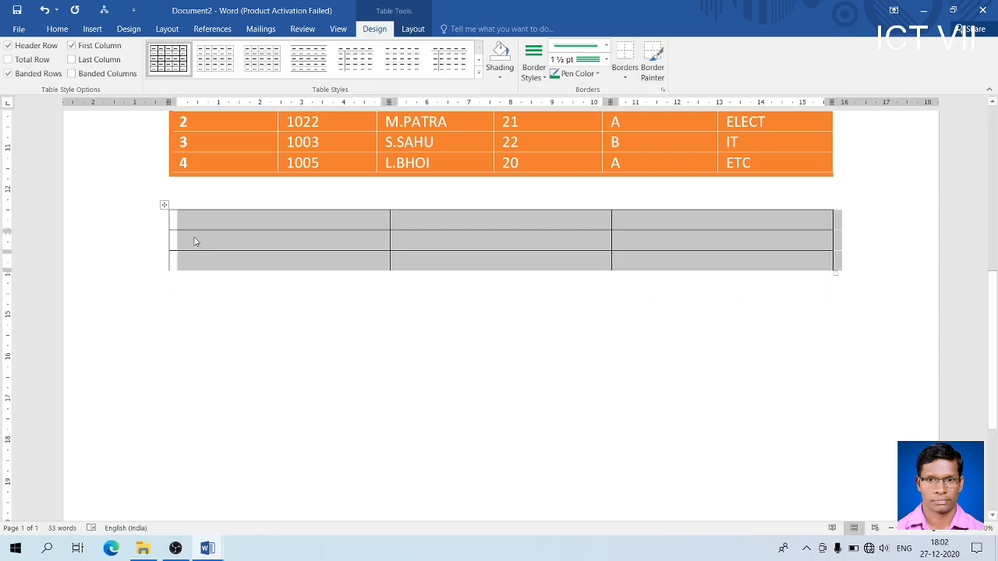
left_click(195, 242)
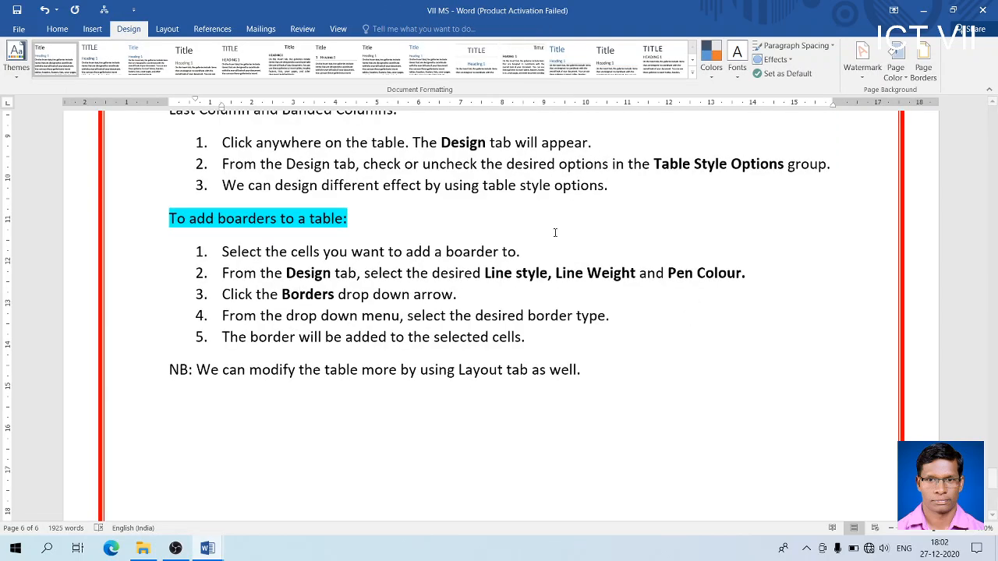
Step: Check the Borders instructions in VII MS, return to Document2, and undo the bottom border changes on the new table
key("alt")
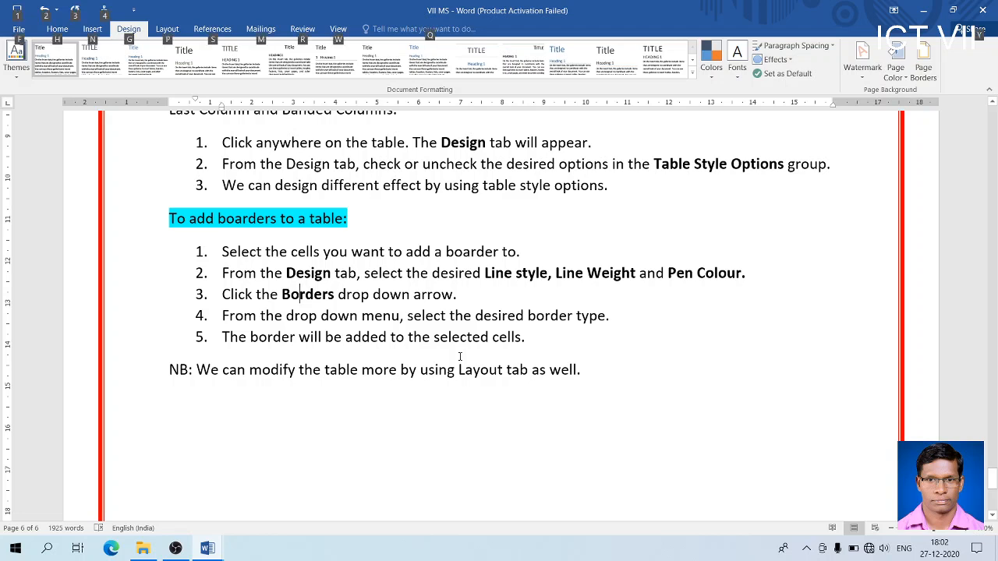
key("alt+Tab")
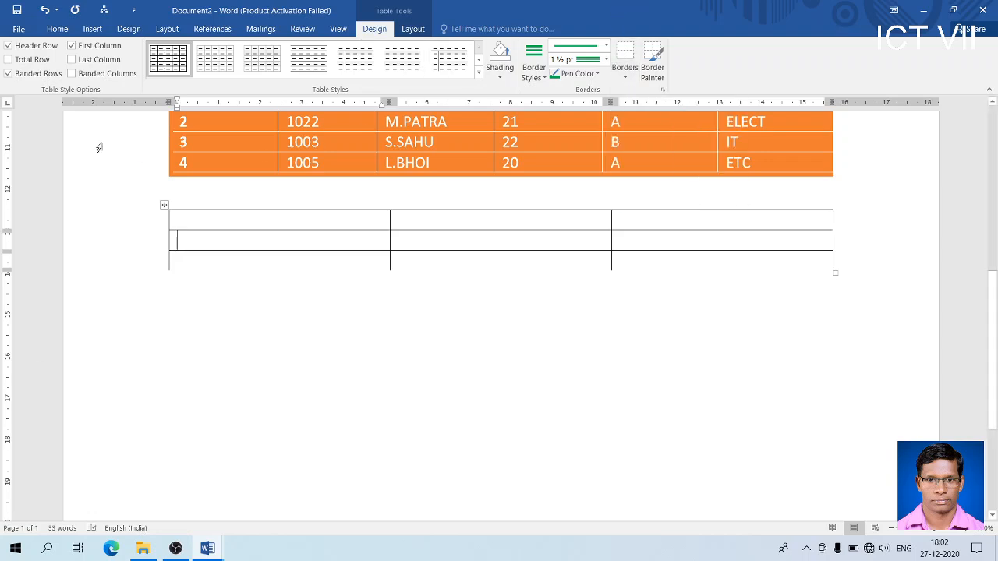
left_click(44, 11)
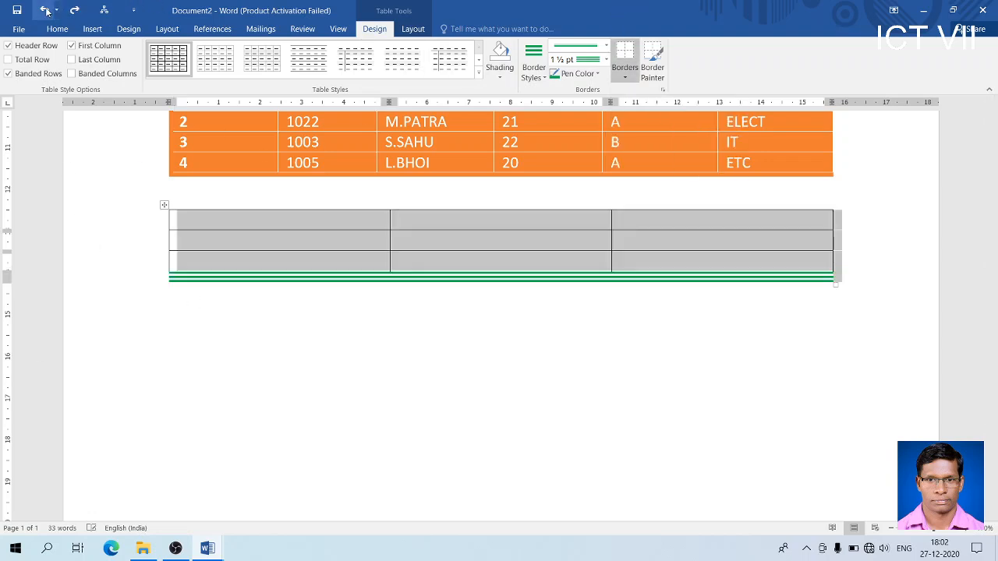
left_click(45, 10)
left_click(44, 10)
left_click(44, 10)
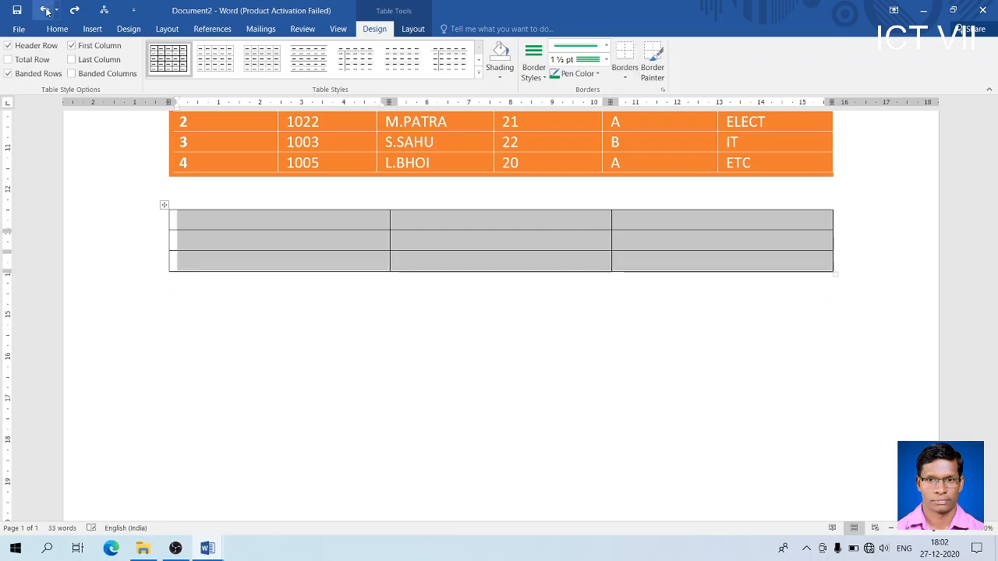
Step: Set the pen color to standard purple and apply all borders to the whole new 3×3 table with the 1 ½ pt triple line
left_click(277, 259)
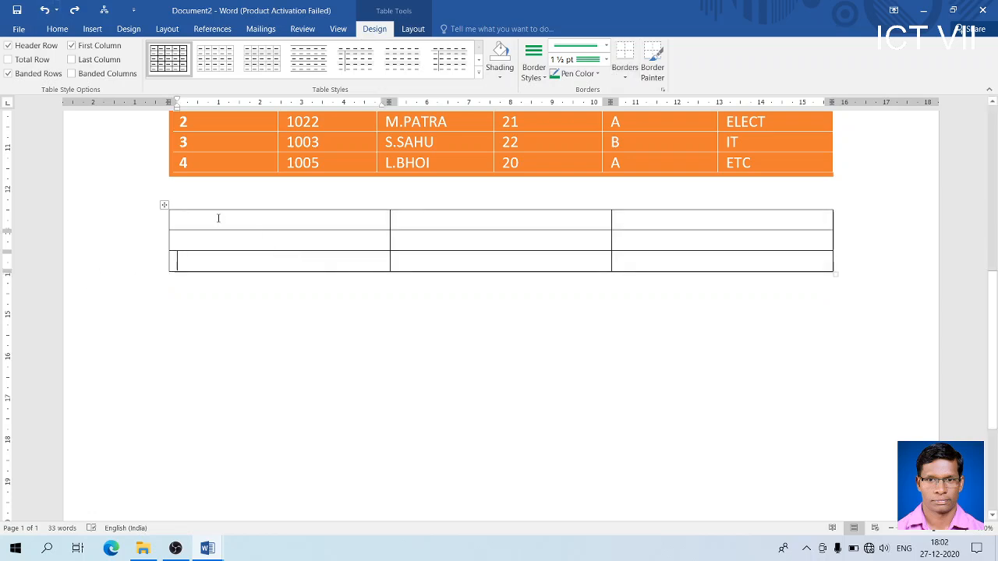
left_click_drag(218, 218, 710, 263)
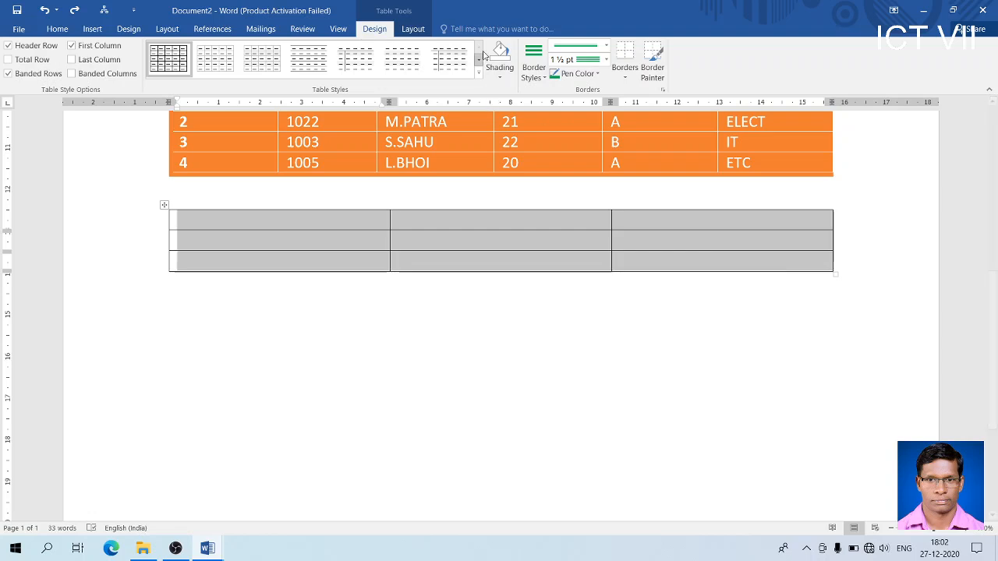
left_click(533, 75)
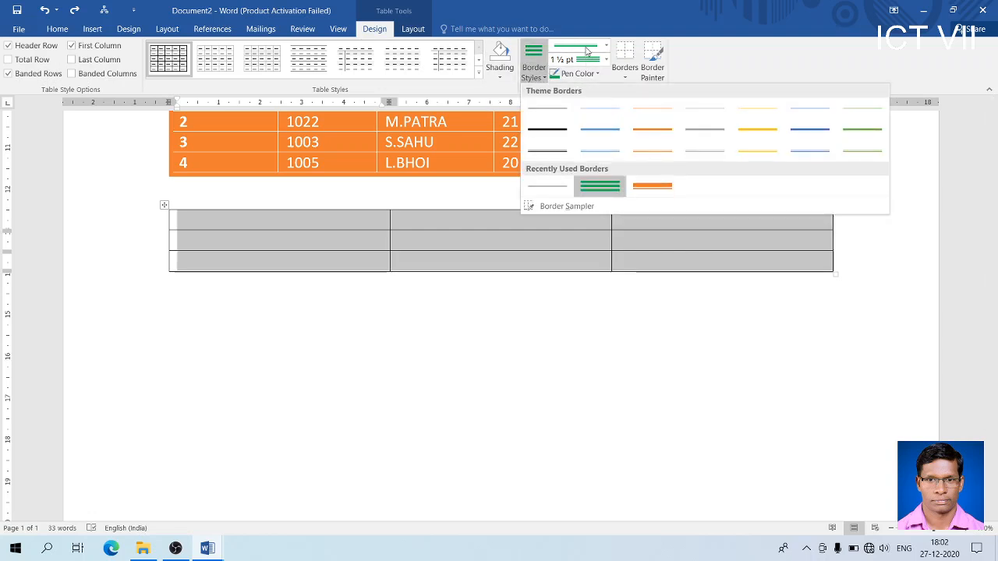
left_click(586, 60)
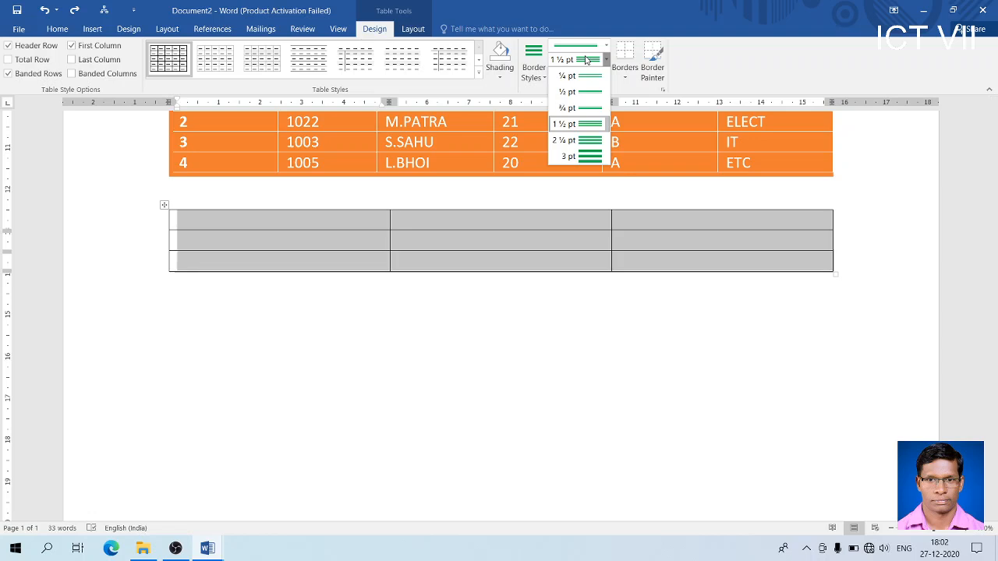
left_click(586, 60)
left_click(586, 73)
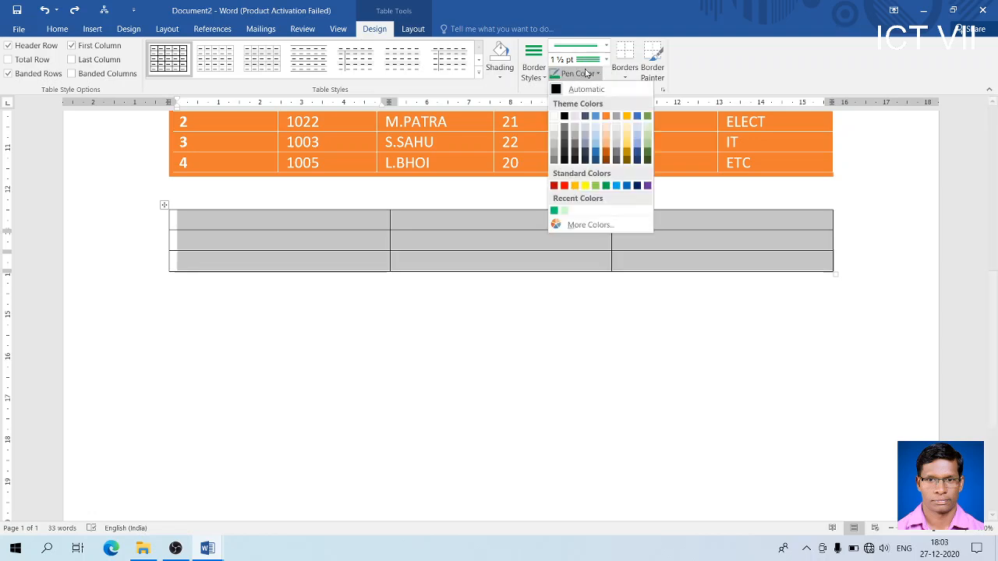
left_click(646, 186)
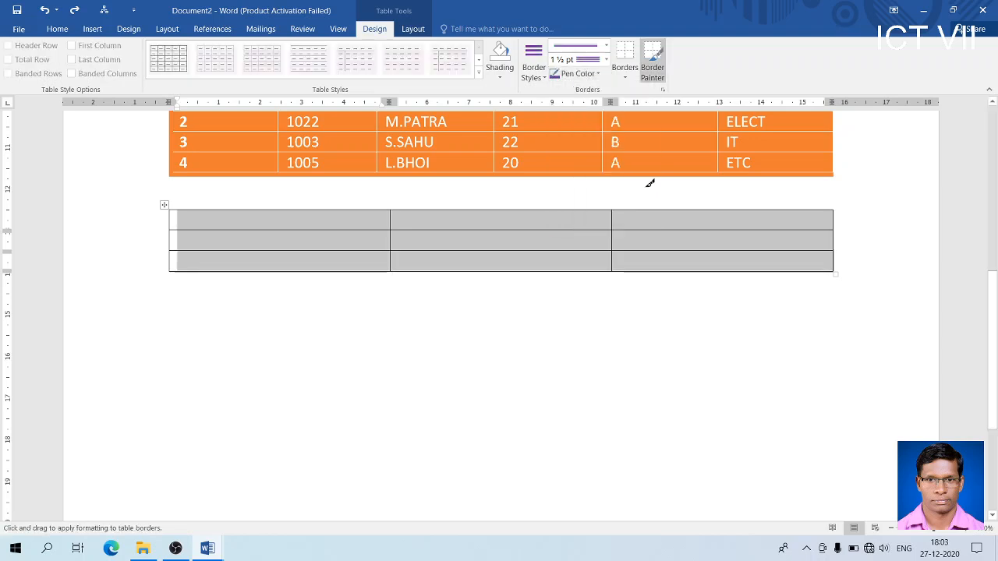
left_click(624, 79)
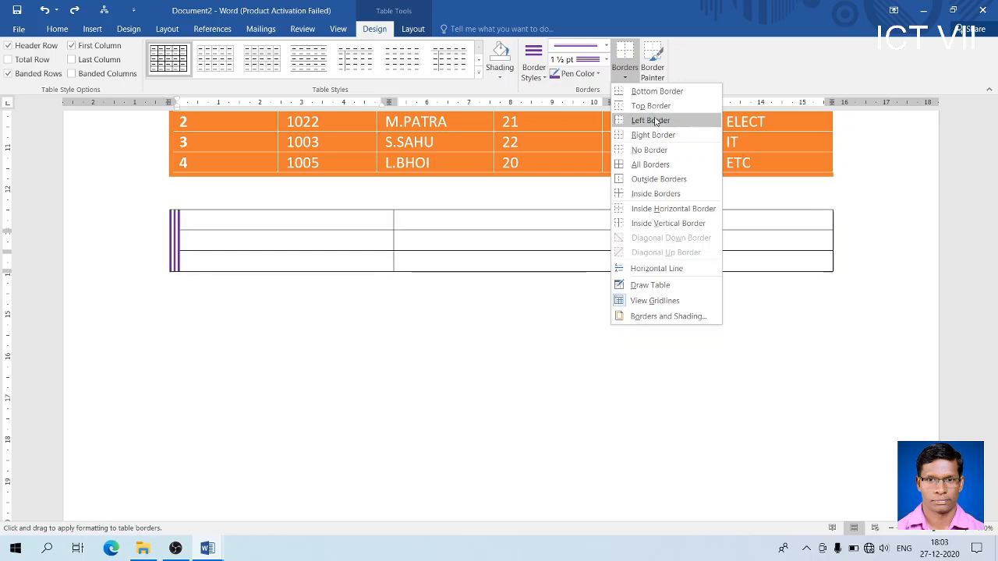
left_click(662, 166)
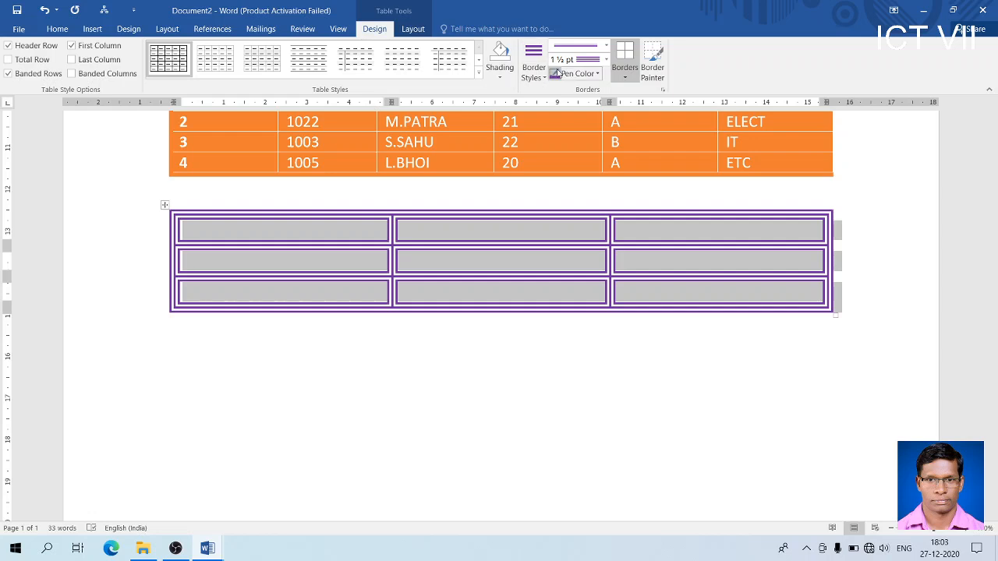
Step: Change the border line style to a 3 pt thick-thin double line and reapply all borders to the whole new 3×3 table
left_click(608, 47)
left_click(588, 207)
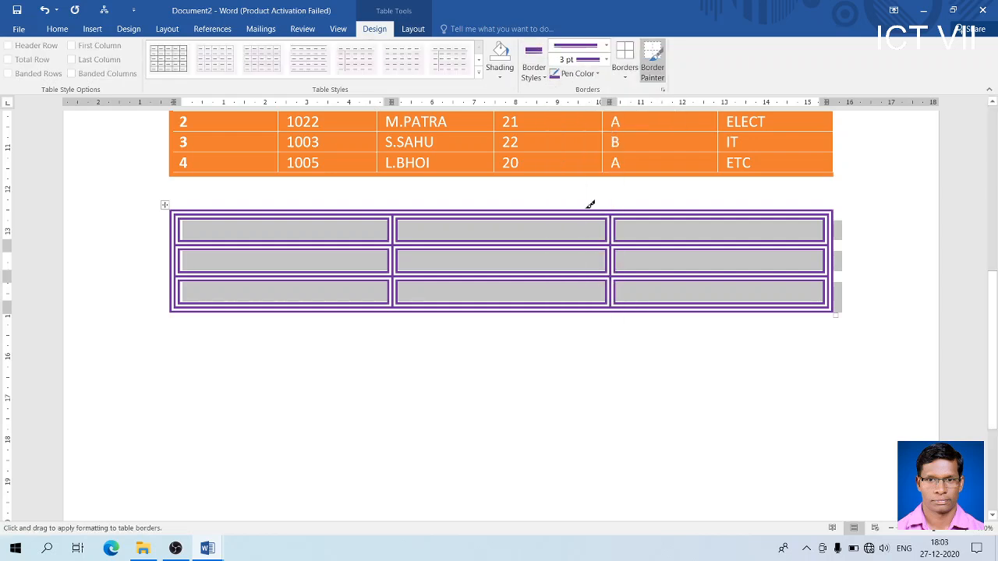
left_click(257, 242)
mouse_move(193, 236)
left_mouse_down()
mouse_move(344, 325)
mouse_move(639, 358)
left_mouse_up()
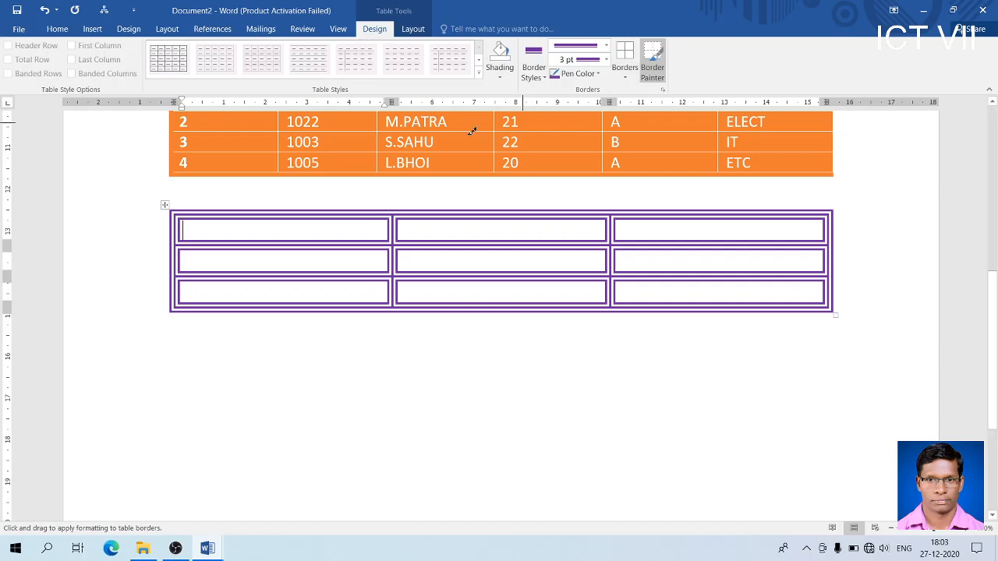
key("Escape")
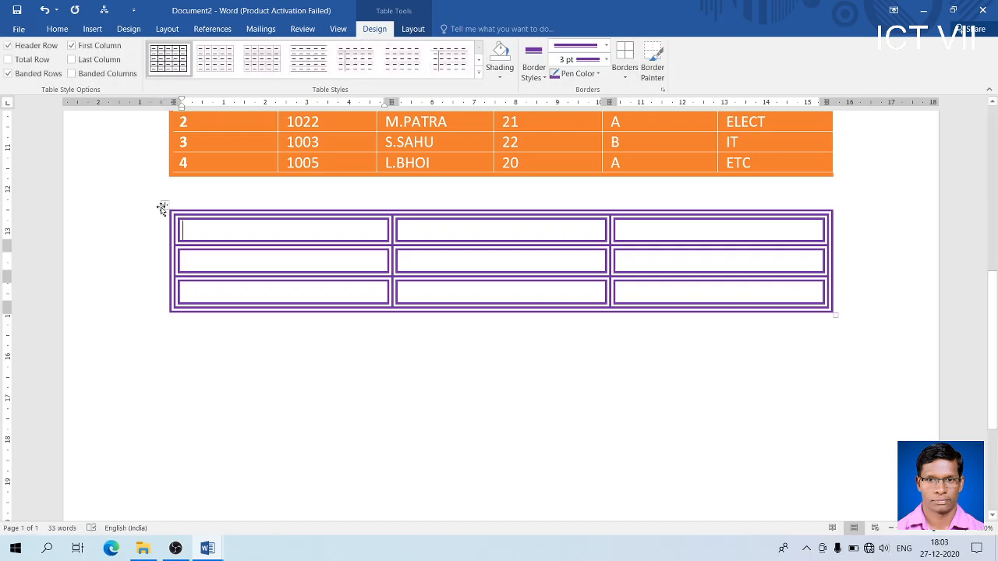
left_click(163, 208)
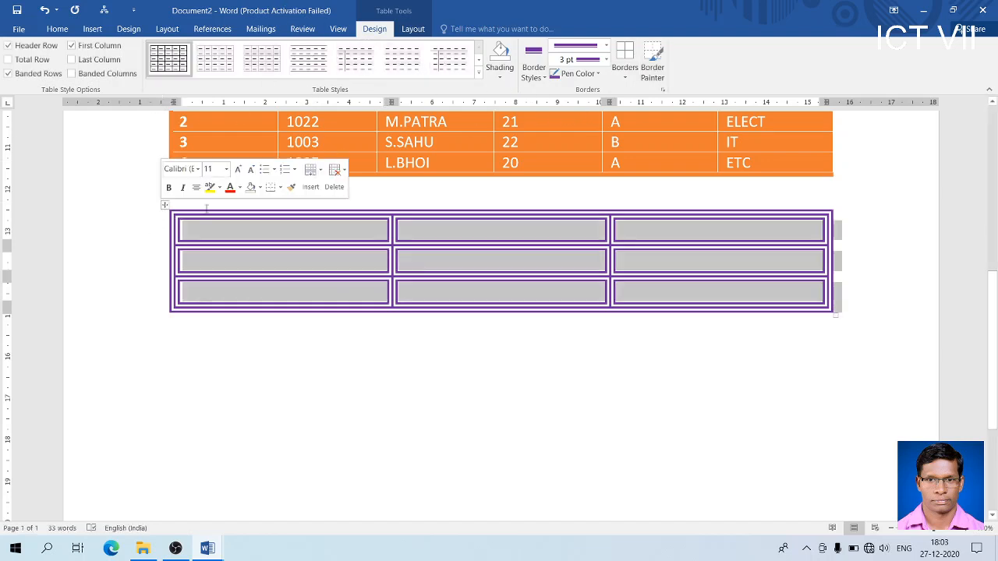
left_click(622, 51)
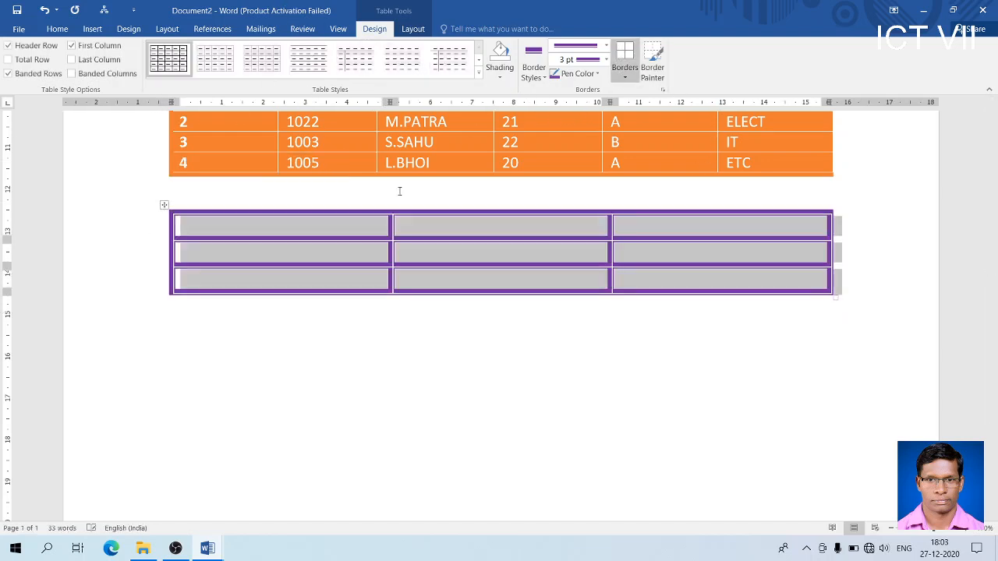
left_click(447, 257)
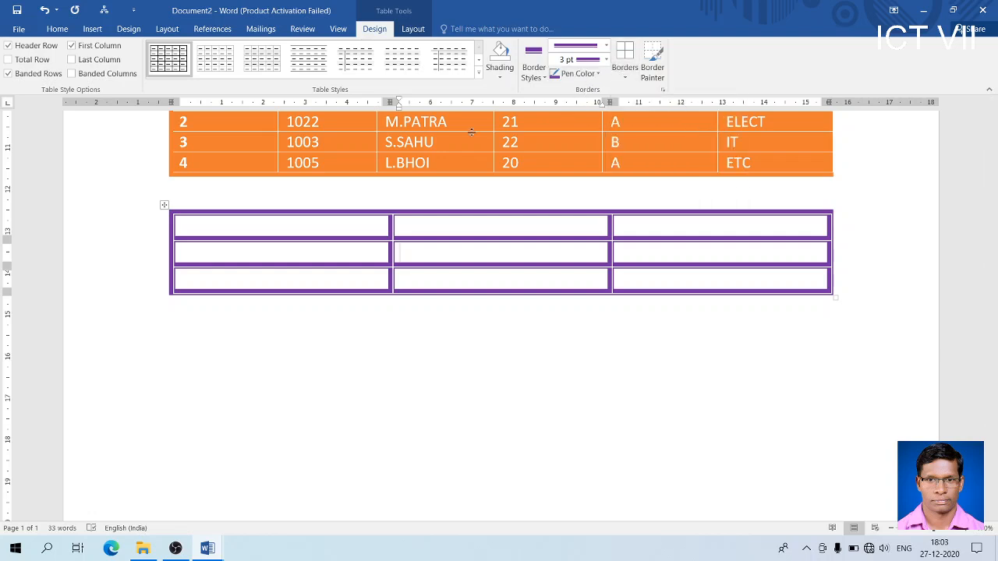
left_click(164, 205)
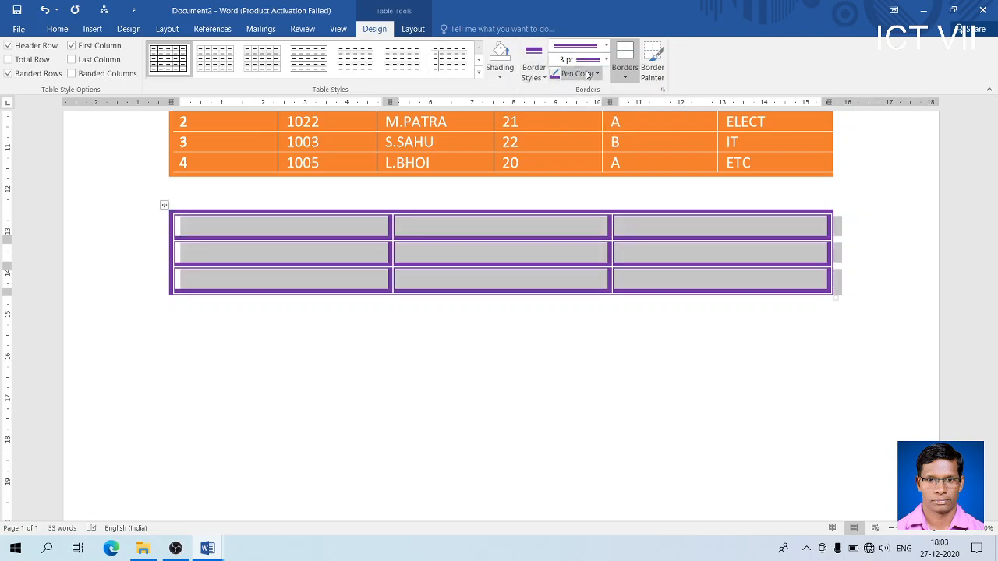
left_click(624, 78)
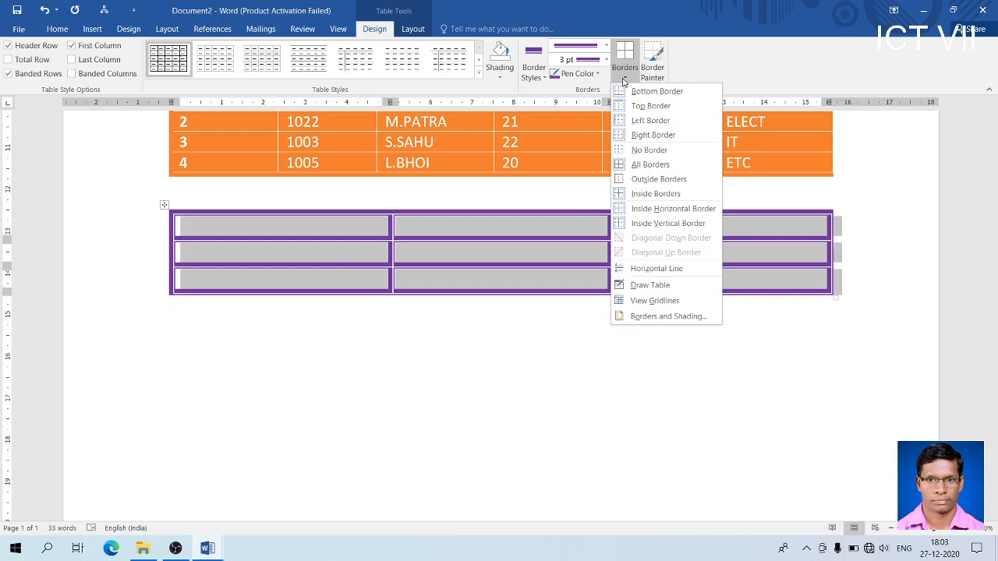
left_click(624, 78)
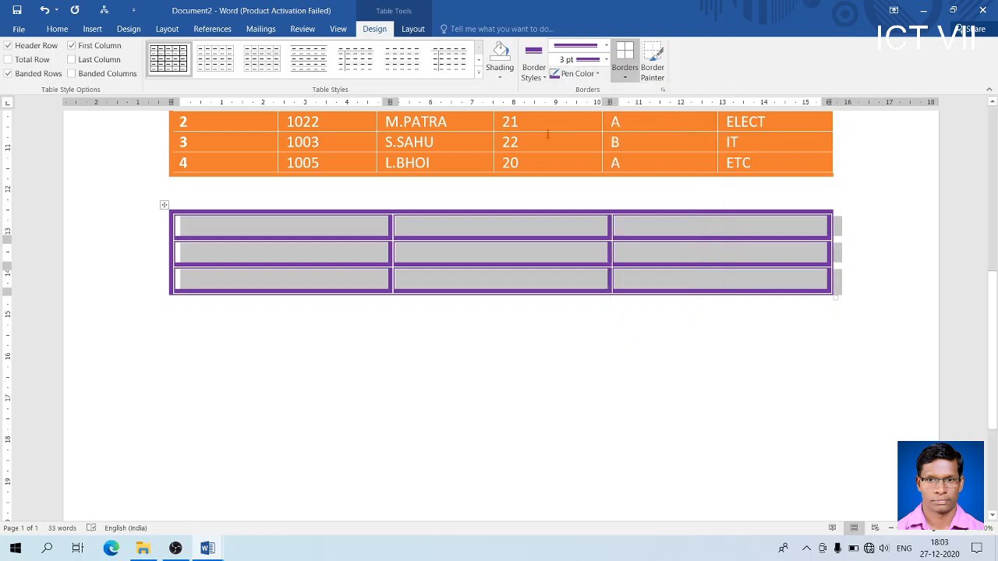
Step: Apply the purple thick-thin line as all borders to the four data rows below the orange table's header row
scroll(501, 338, "up", 5)
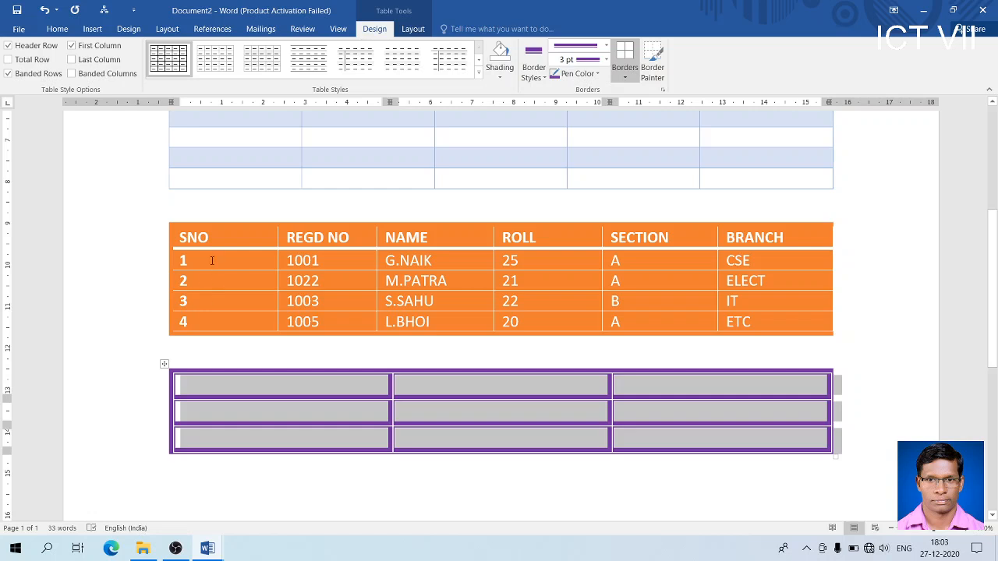
left_click_drag(232, 280, 741, 318)
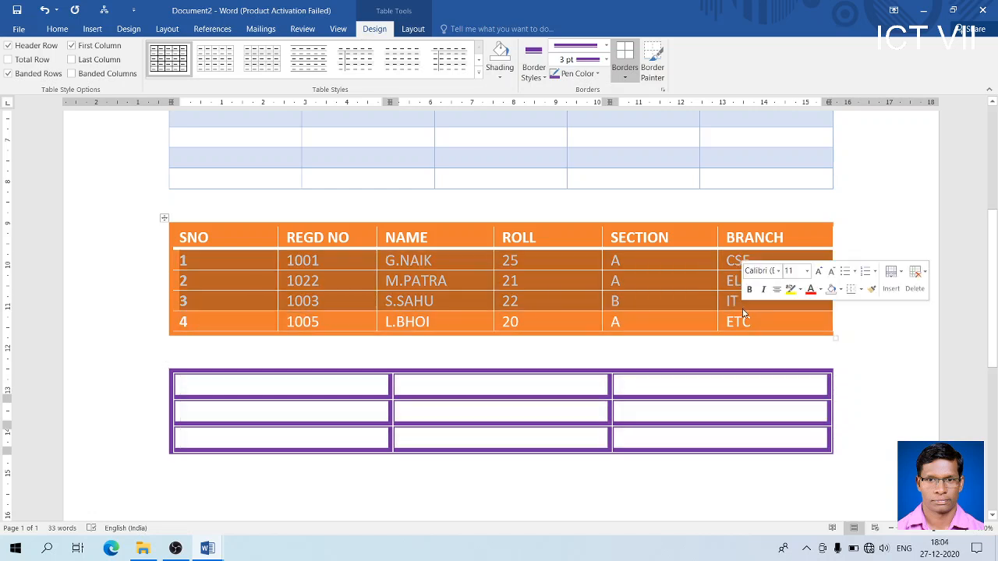
left_click(199, 254)
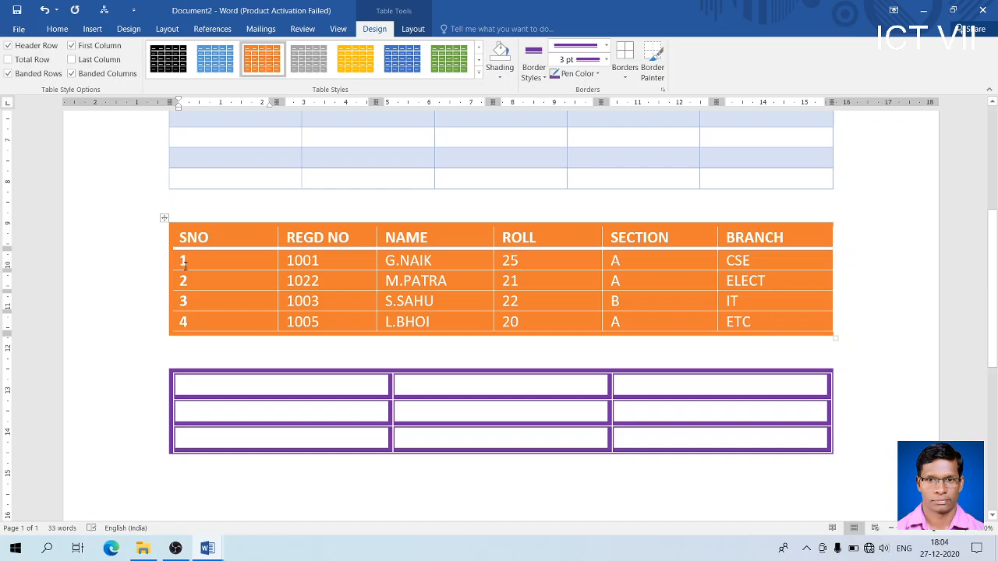
left_click_drag(184, 266, 826, 318)
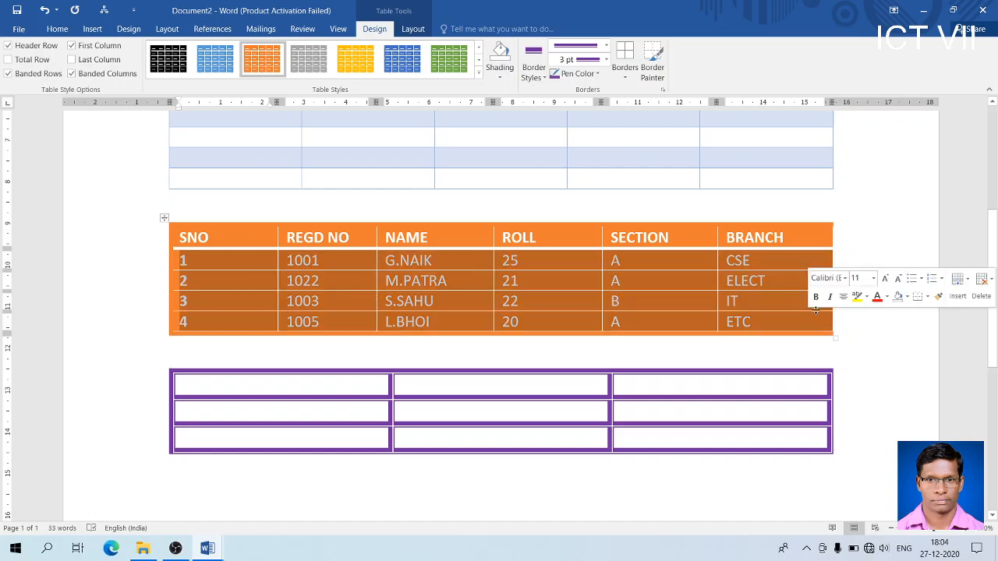
left_click(624, 53)
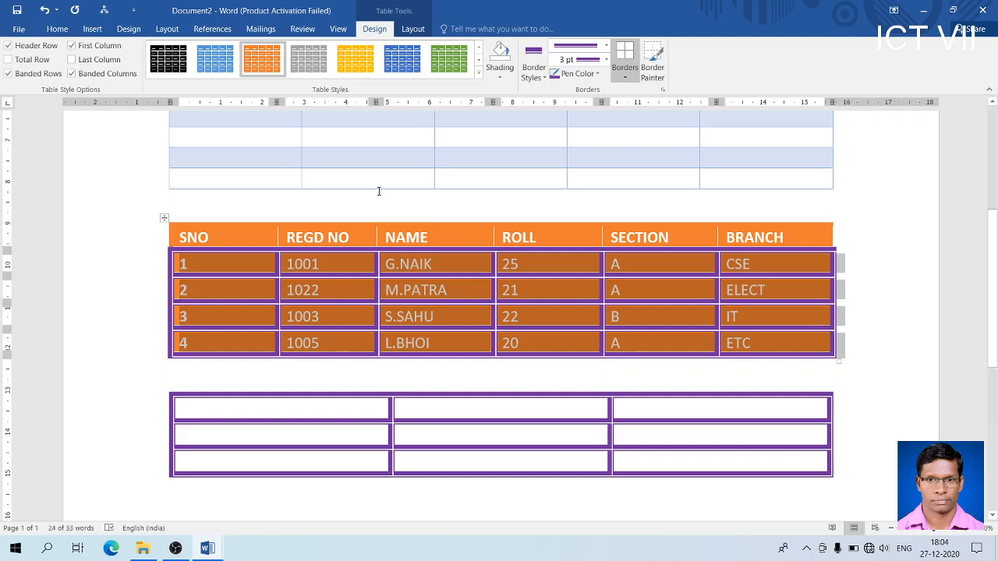
left_click(379, 193)
Step: Apply all borders in standard red at 2 ¼ pt to the four rows below the blue header of the METHOD2 table
scroll(335, 276, "up", 3)
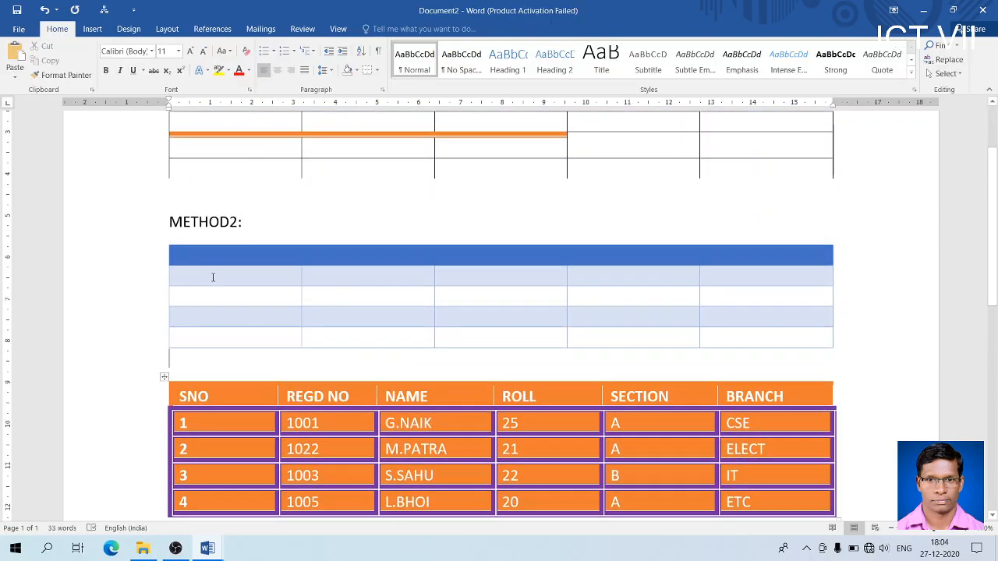
mouse_move(191, 272)
left_mouse_down()
mouse_move(475, 345)
mouse_move(733, 334)
left_mouse_up()
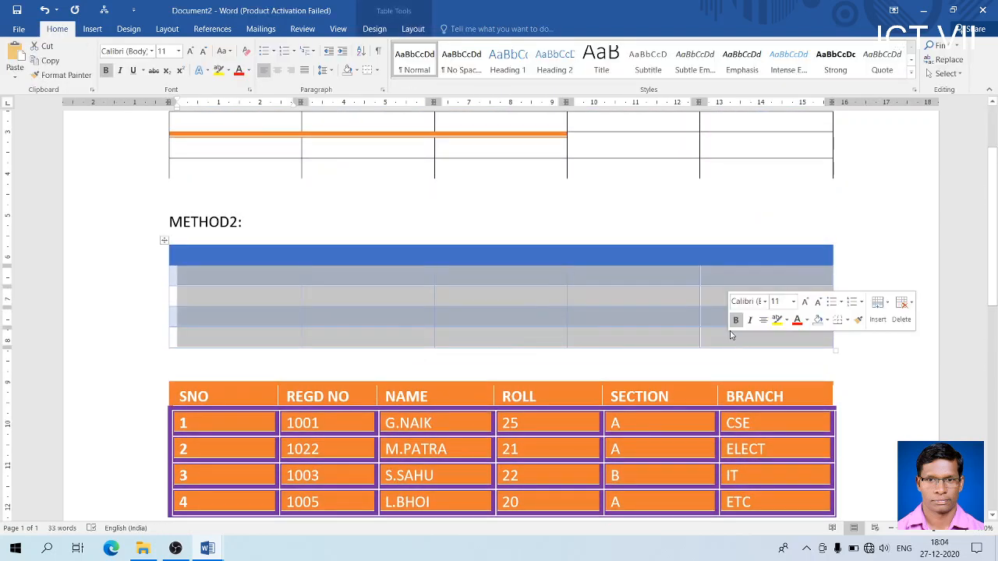
left_click(375, 29)
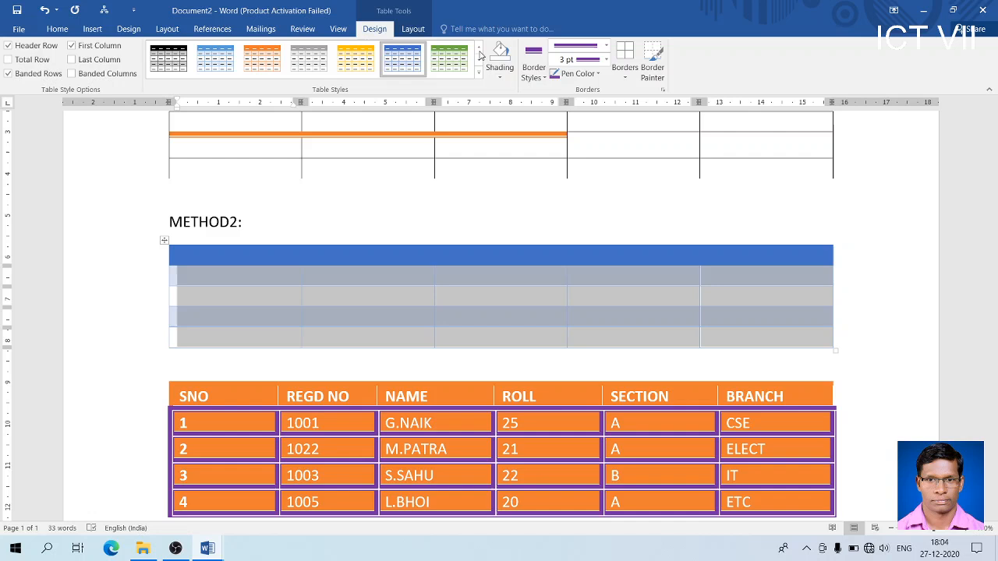
left_click(598, 74)
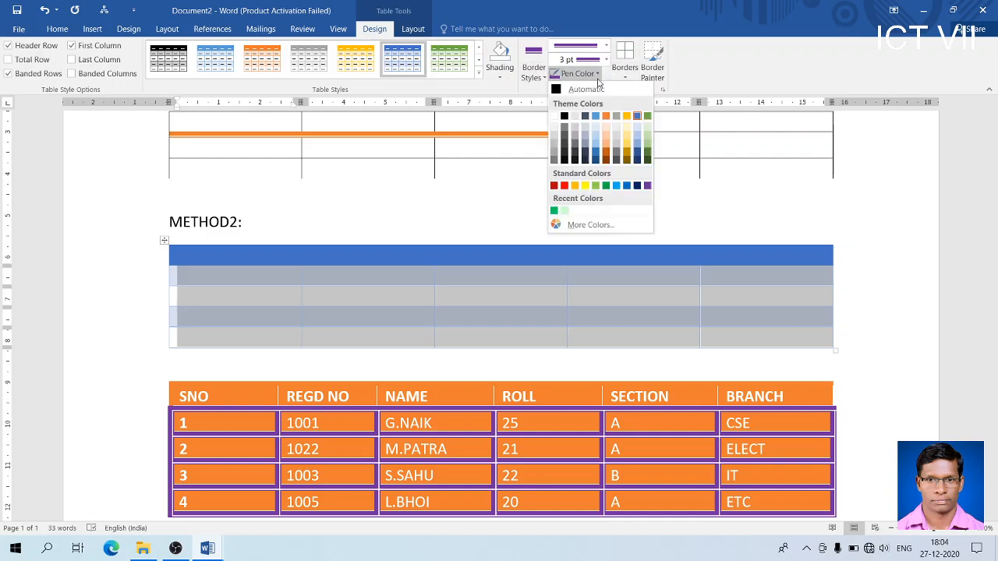
left_click(563, 185)
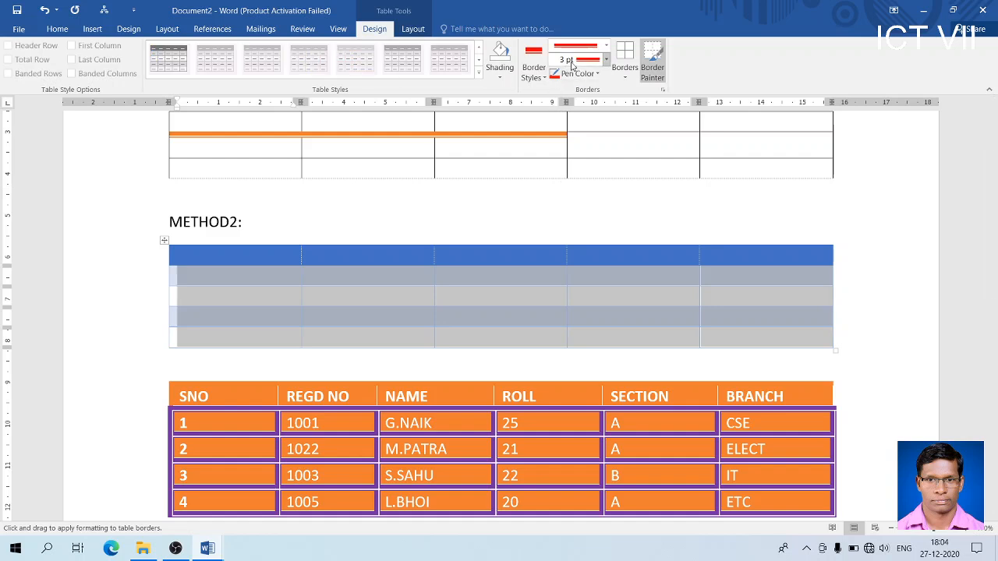
left_click(607, 62)
left_click(579, 91)
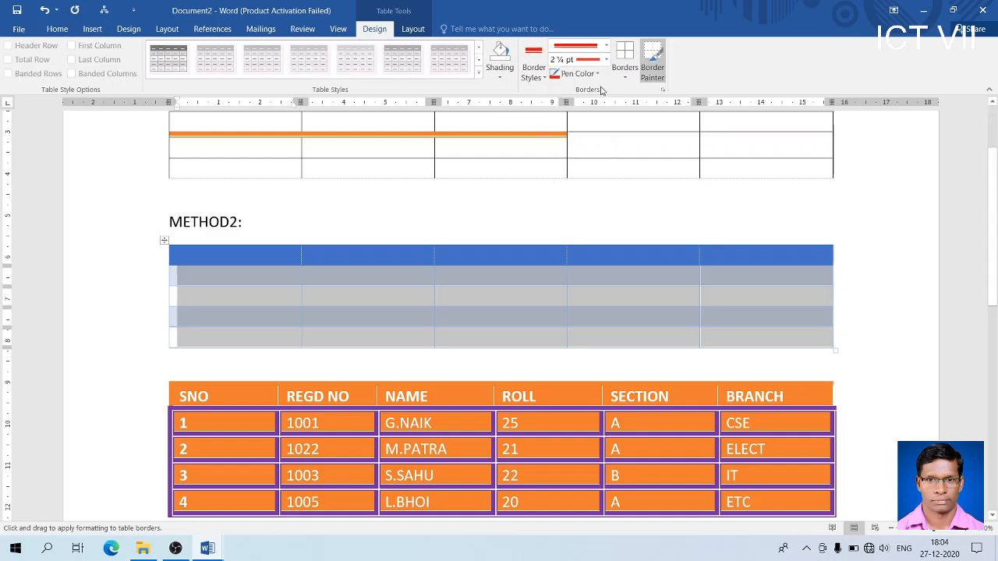
left_click(631, 53)
left_click(336, 276)
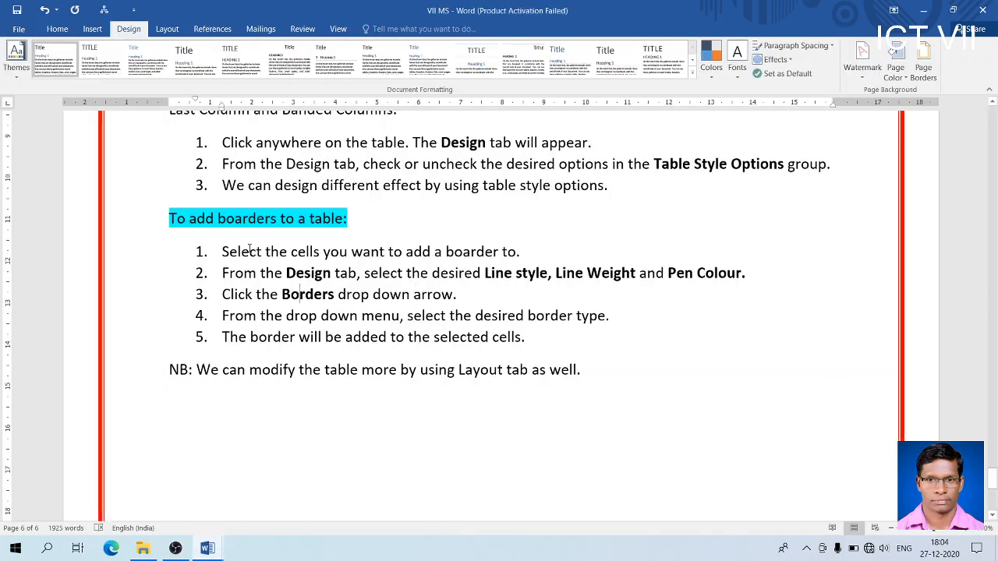
Step: Review the table border instructions and the Layout note in VII MS, then view the table layout options in Document2
scroll(251, 330, "up", 3)
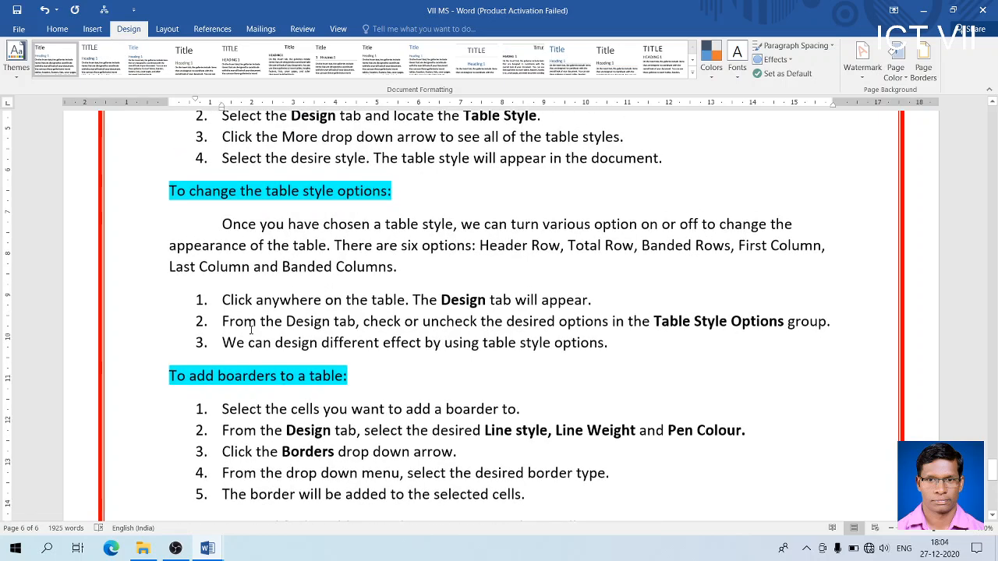
scroll(253, 331, "down", 3)
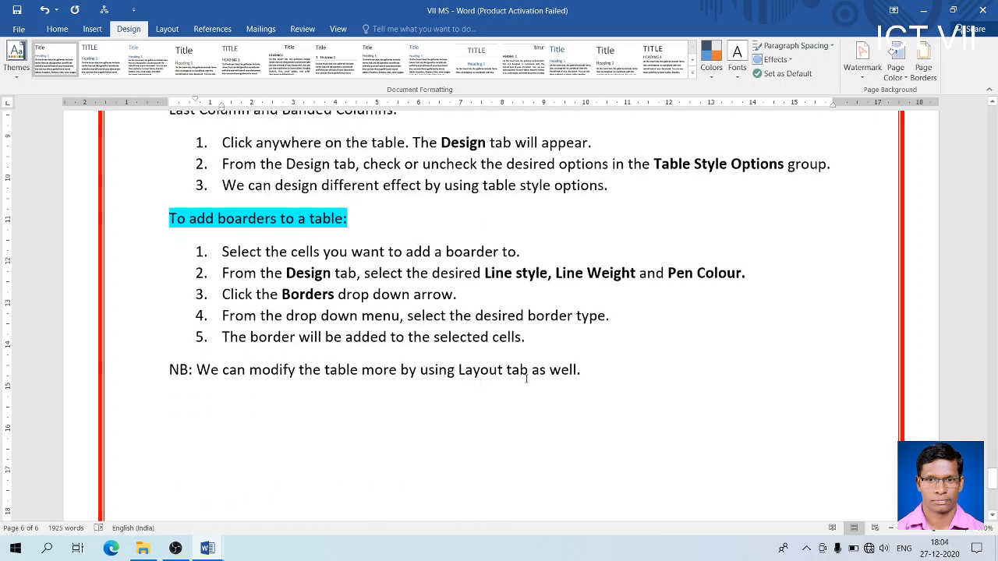
key("alt+Tab")
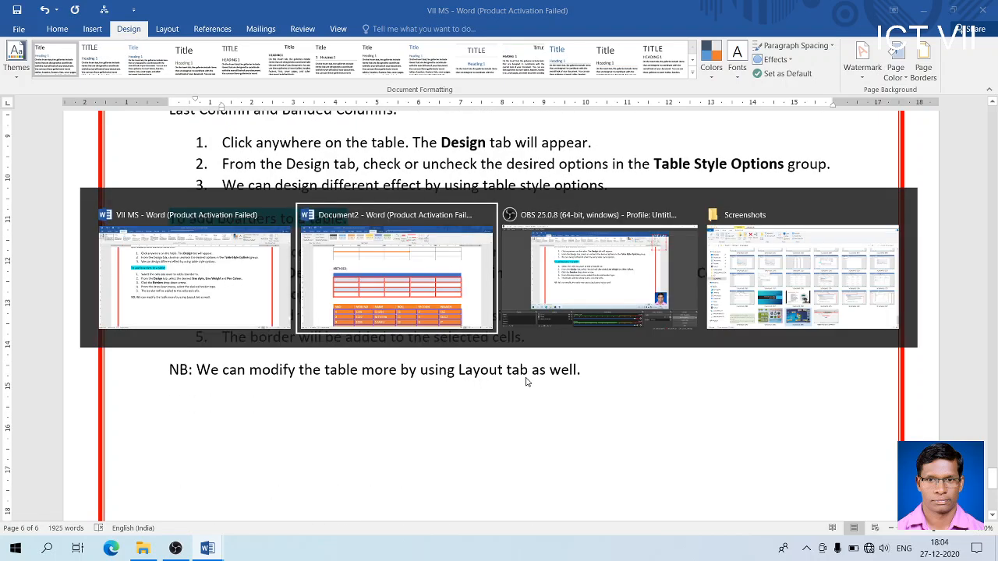
left_click(430, 328)
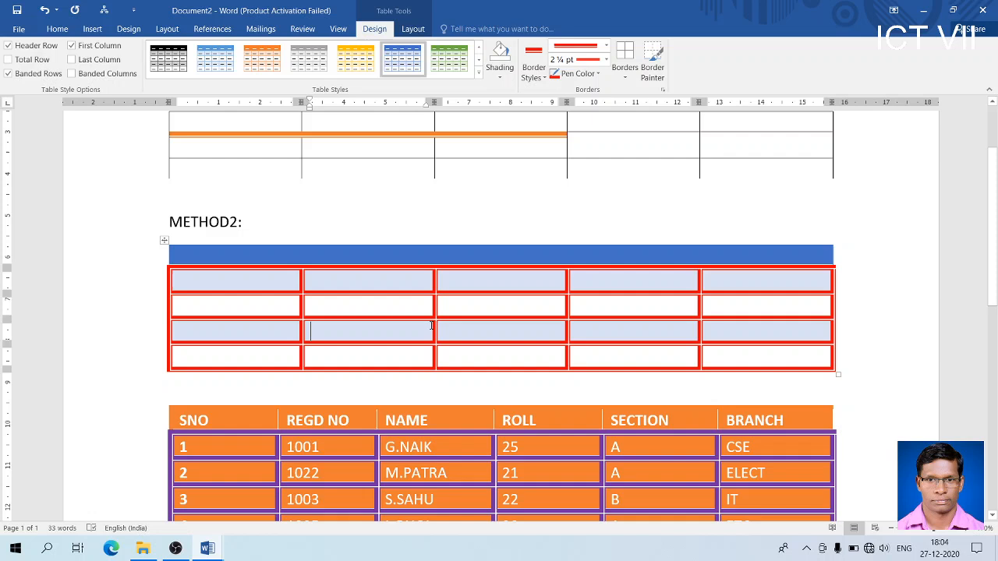
left_click(413, 30)
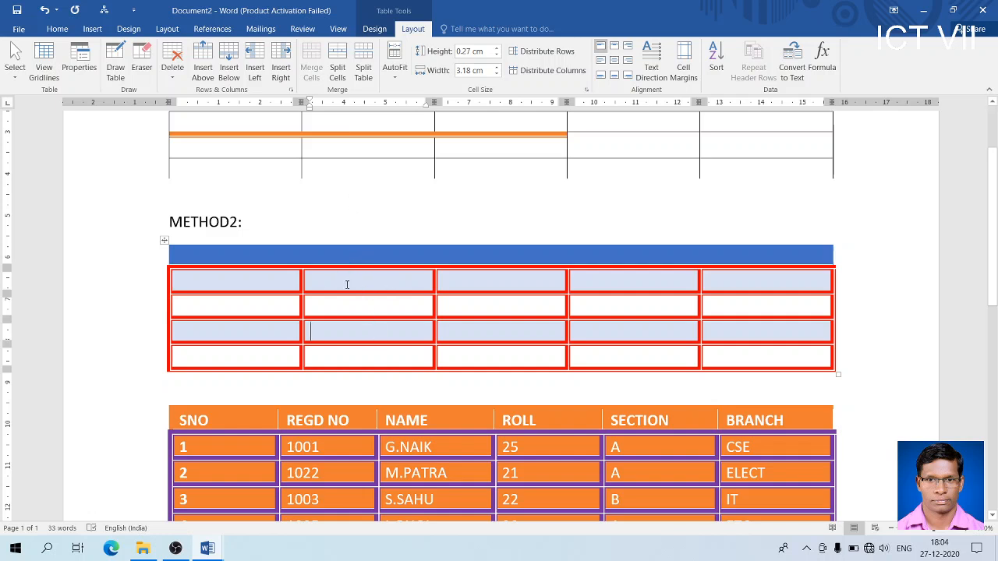
left_click(376, 30)
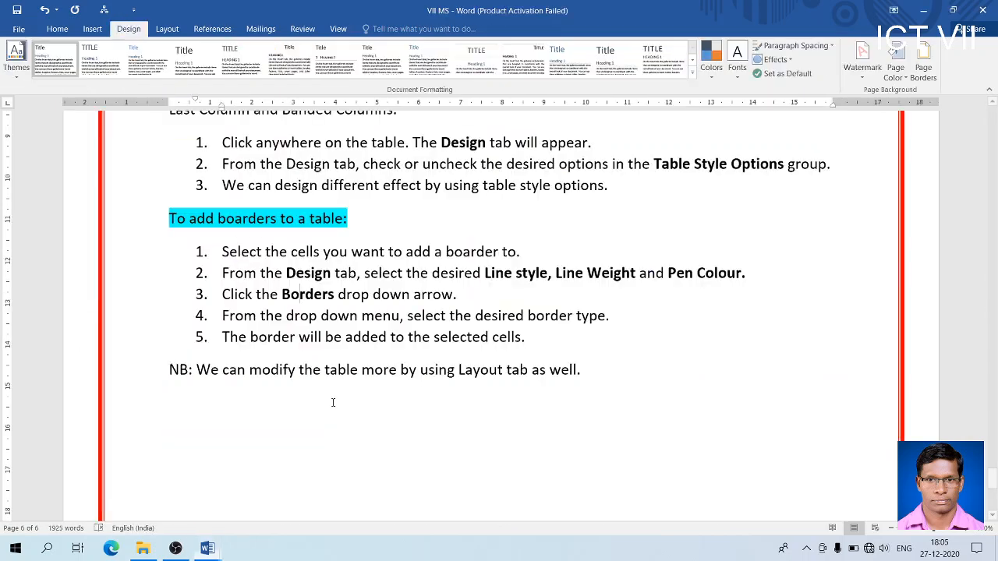
Step: Review the table notes on adding rows and columns, deleting them, applying a table style, and changing table style options
scroll(335, 400, "up", 10)
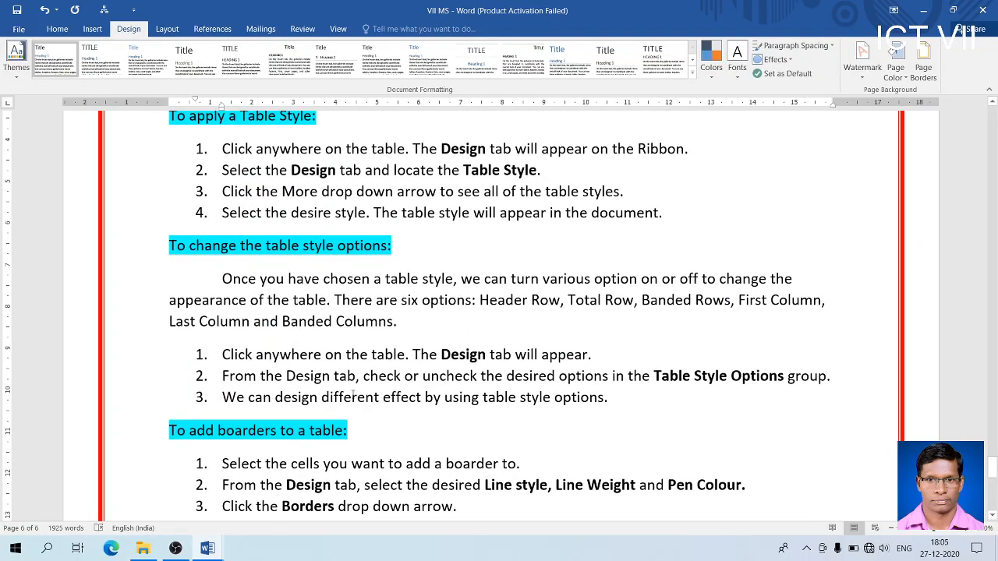
scroll(354, 394, "down", 5)
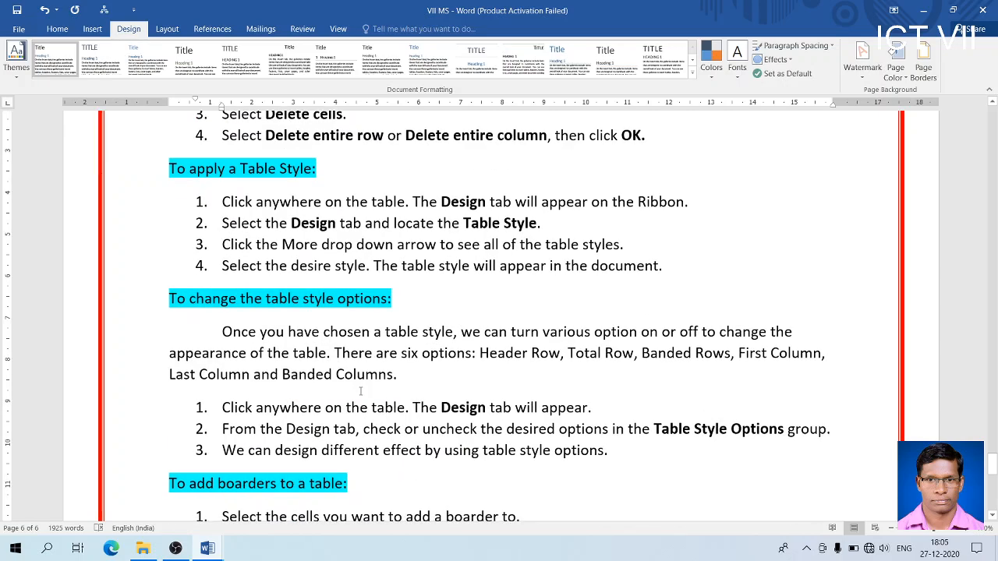
scroll(361, 390, "up", 3)
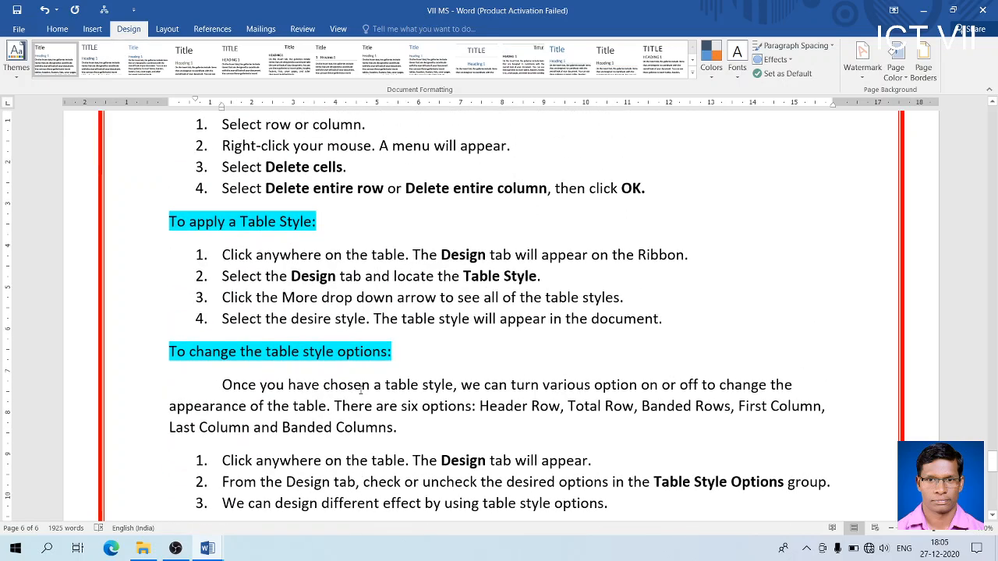
scroll(360, 388, "up", 5)
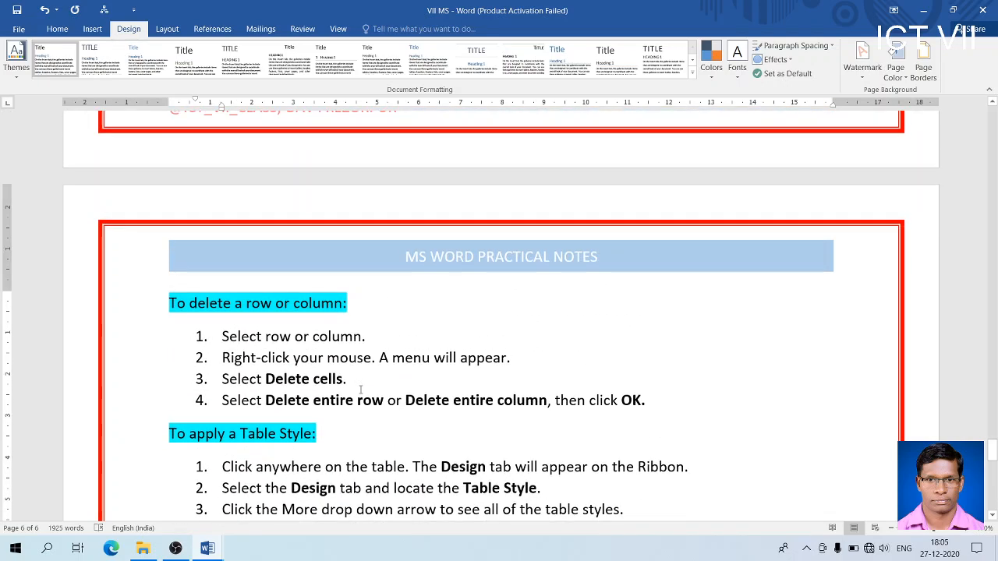
scroll(360, 389, "up", 5)
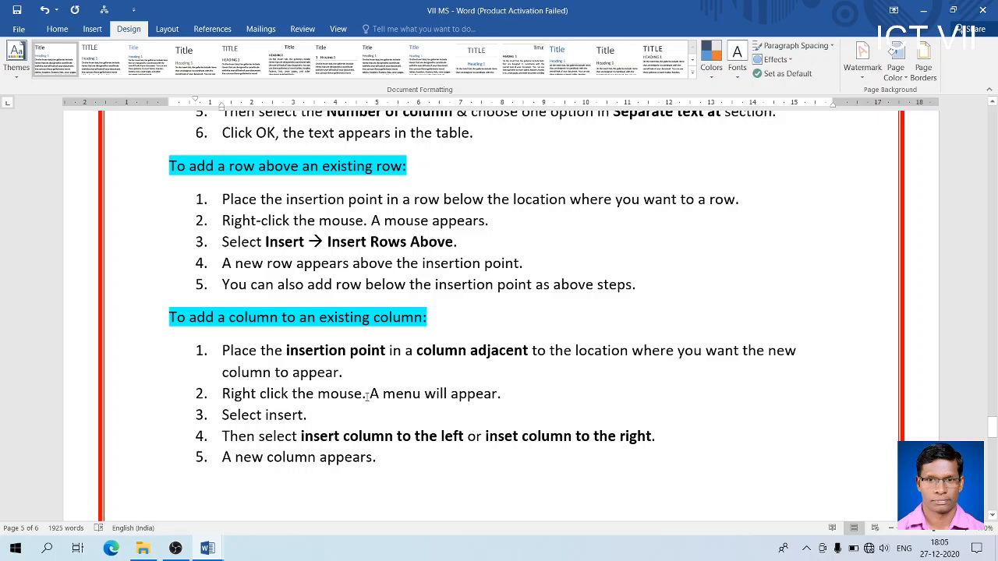
scroll(363, 394, "down", 6)
scroll(371, 406, "down", 3)
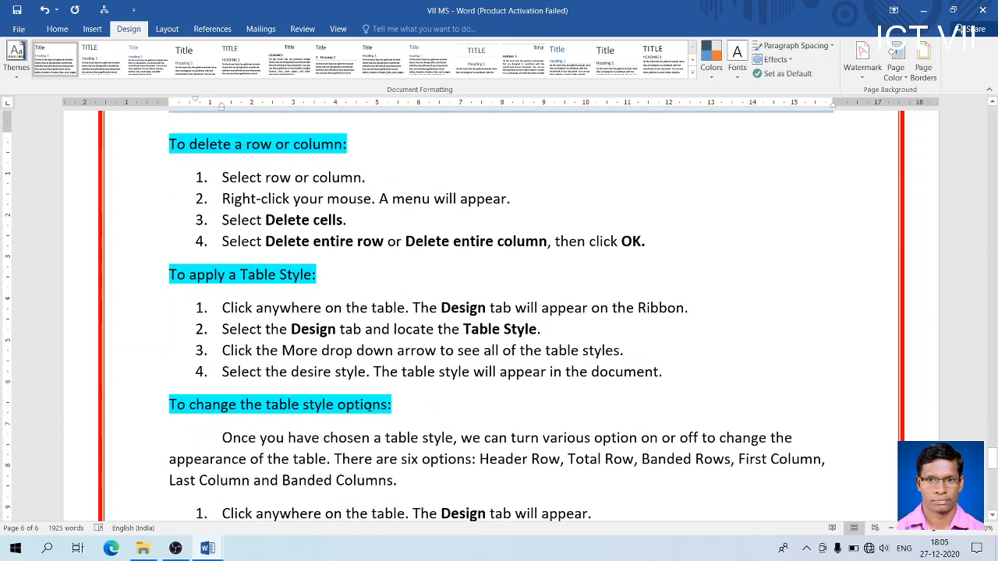